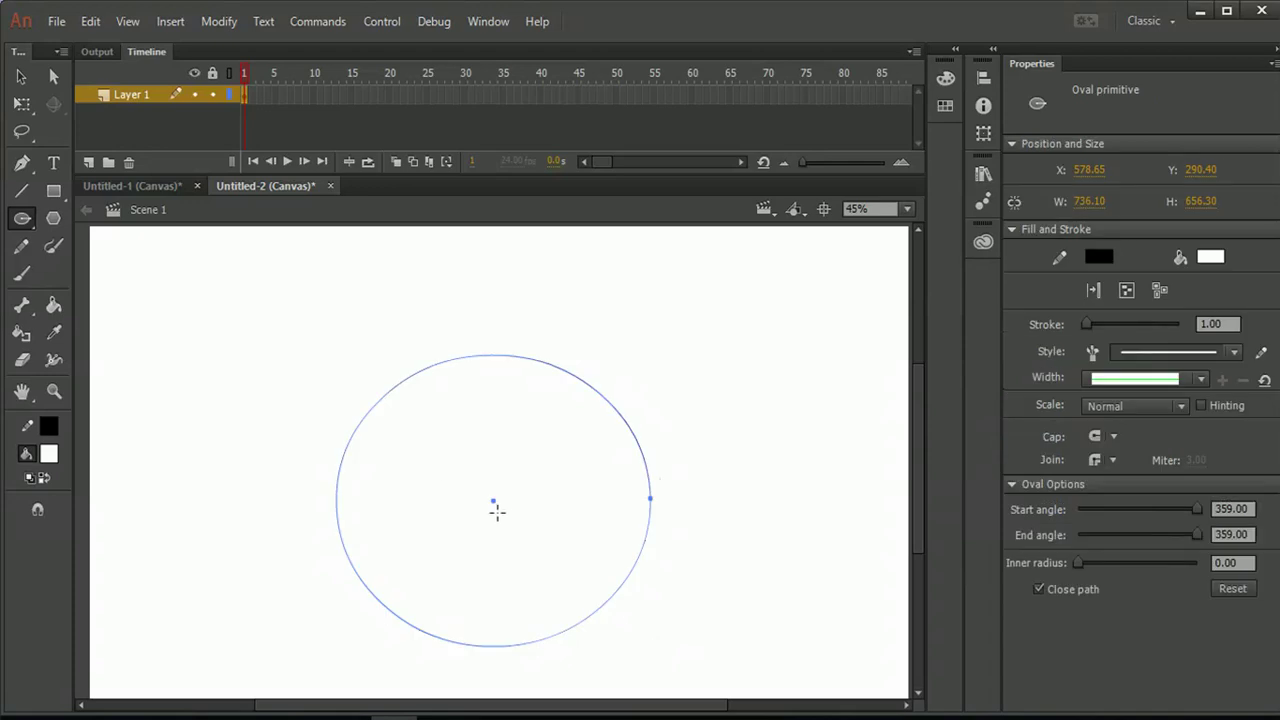
Reshape the oval primitive into a half-ring arch with an inner radius of about 86 and a start angle of about 181.
left_click_drag(494, 500, 497, 509)
key("ctrl+z")
left_click(21, 77)
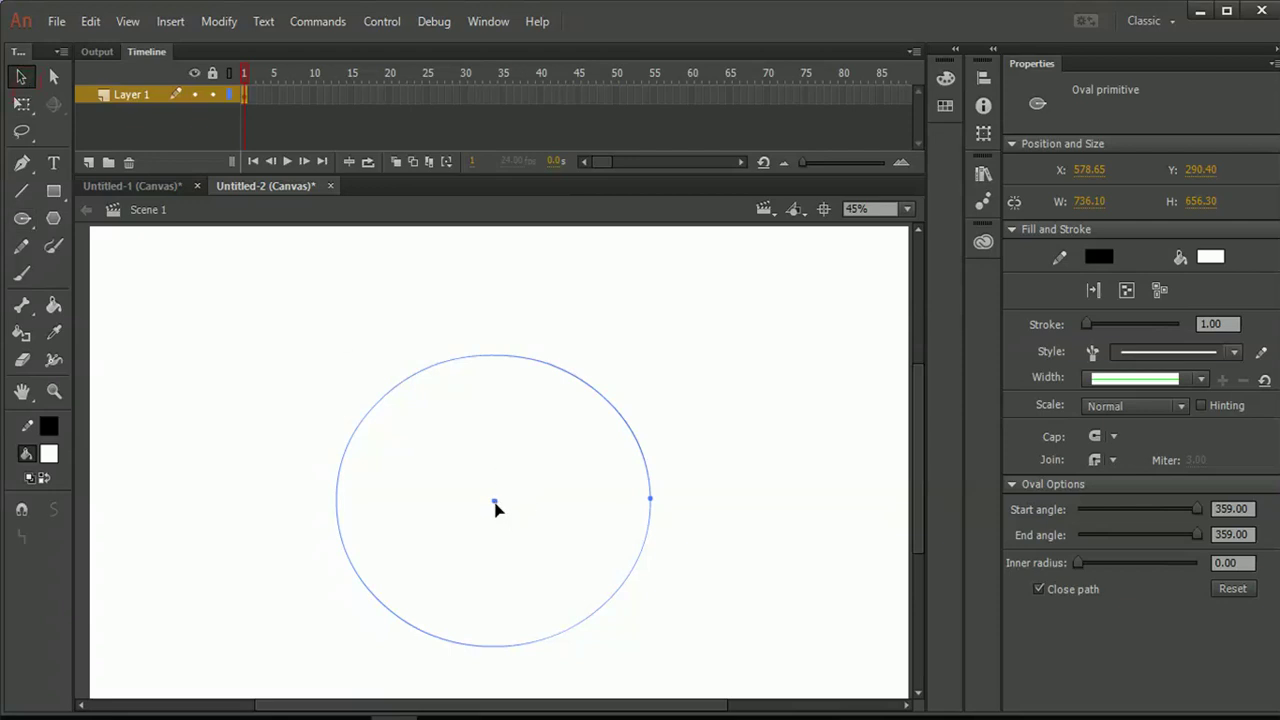
left_click_drag(495, 503, 625, 551)
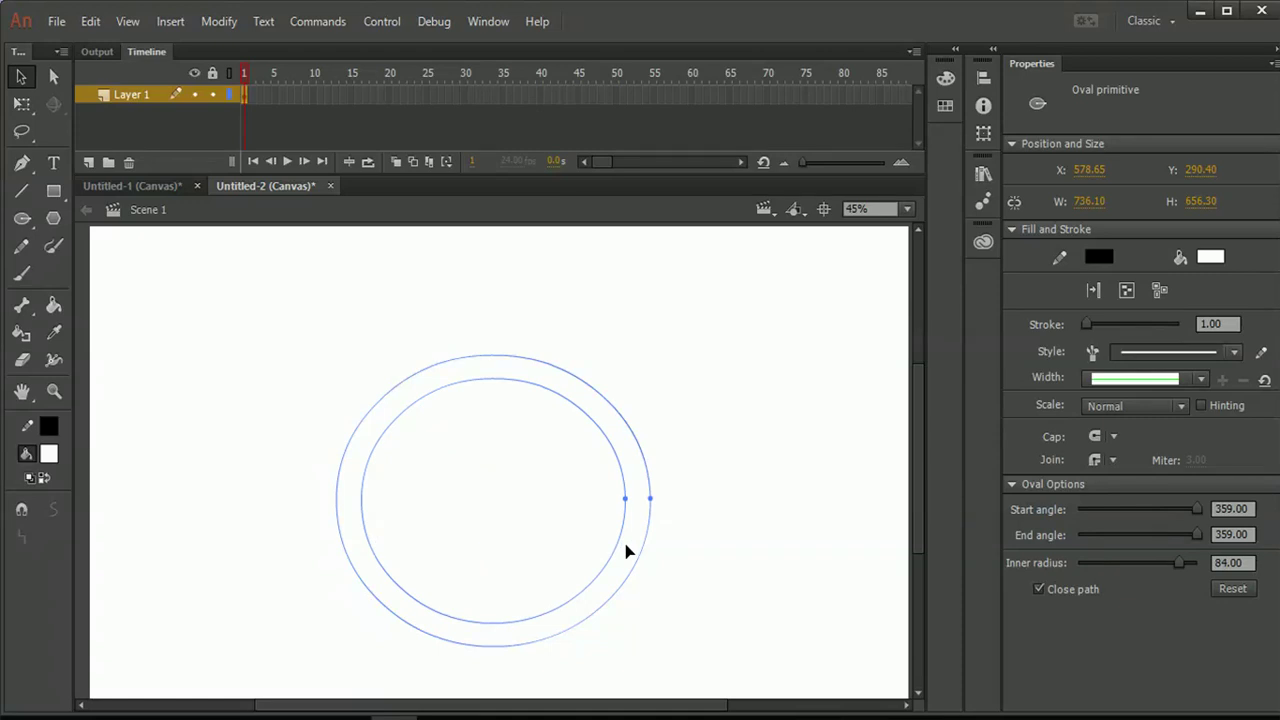
left_click_drag(627, 550, 629, 555)
left_click_drag(626, 506, 377, 506)
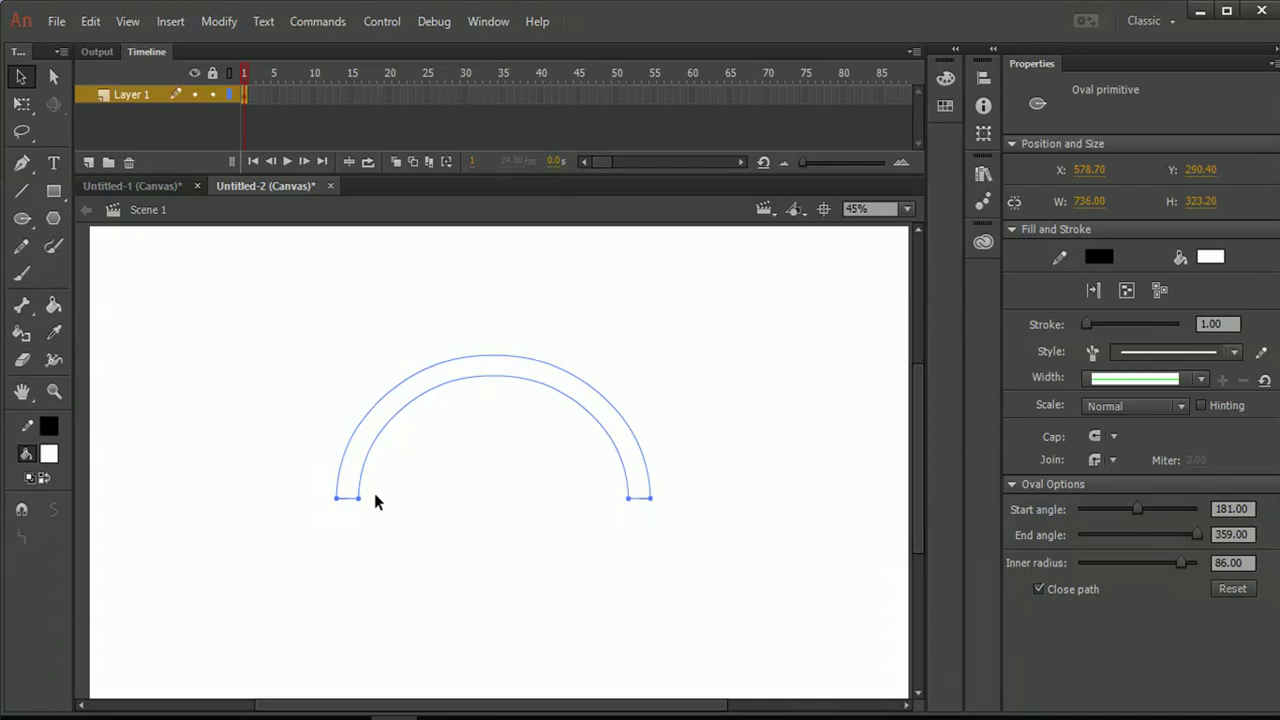
Ready the arch for free transforming, copy it and paste the duplicate in place.
left_click(21, 106)
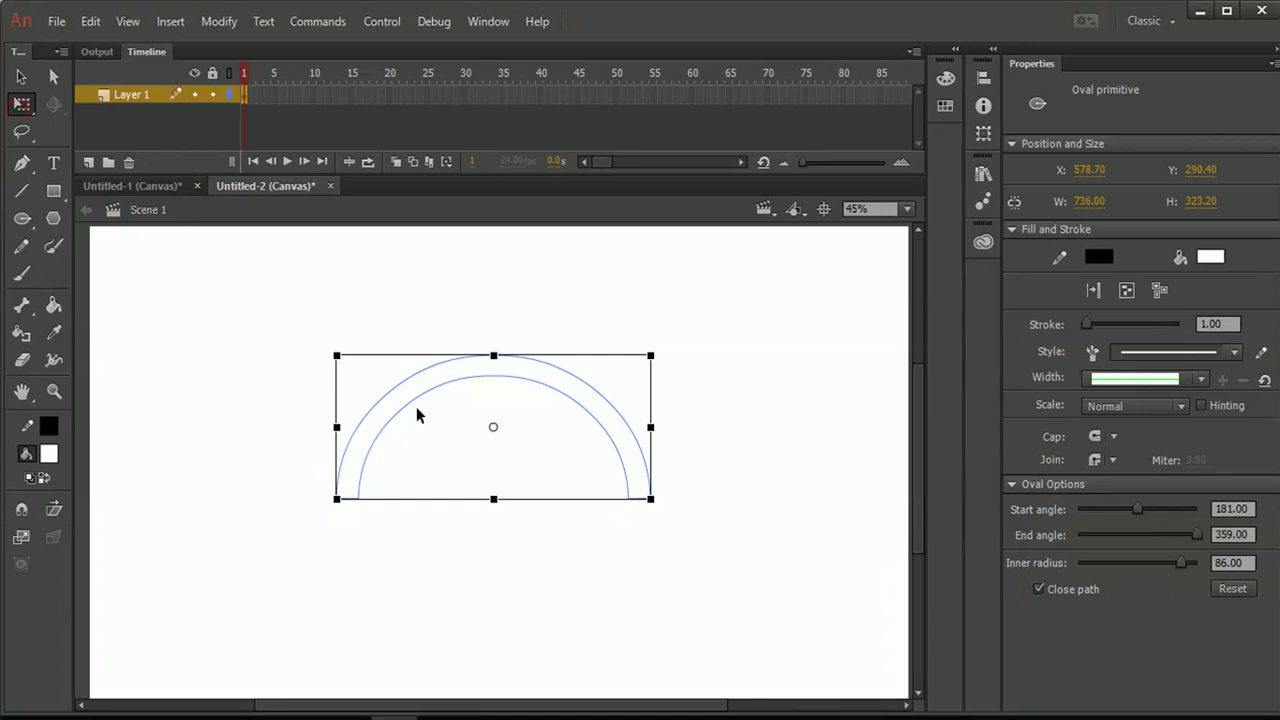
right_click(508, 381)
left_click(550, 231)
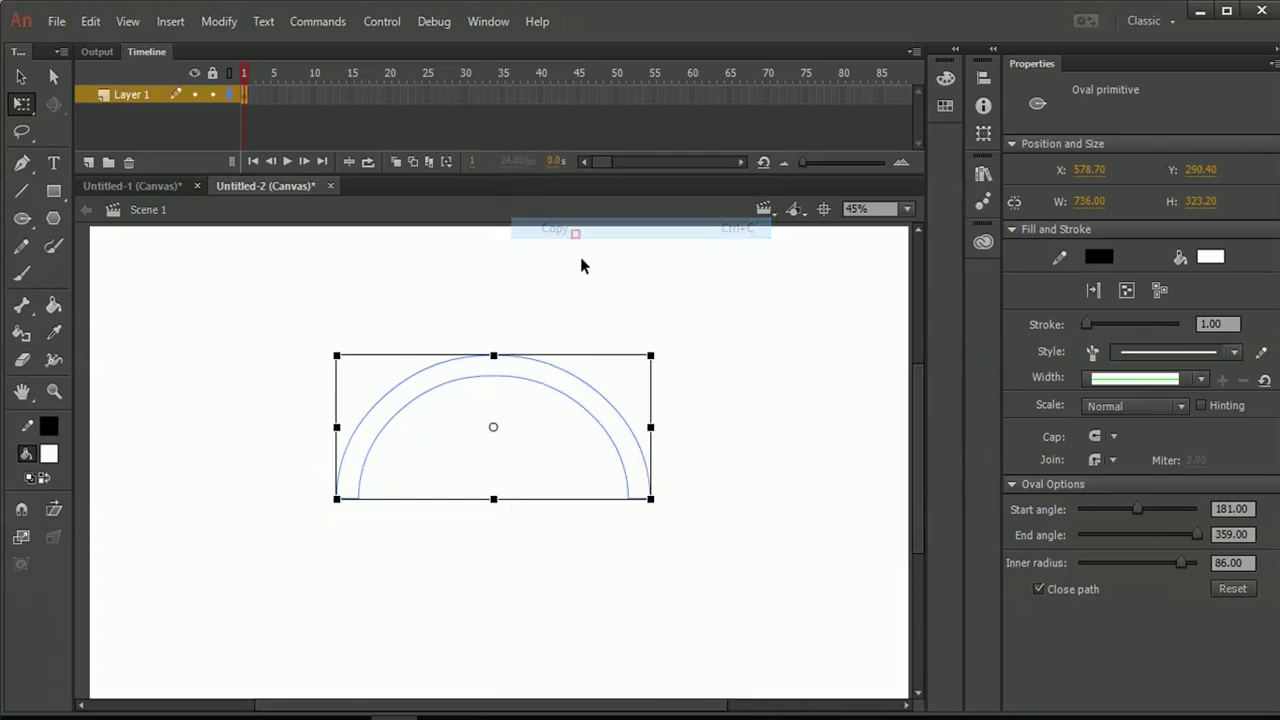
right_click(678, 316)
left_click(742, 389)
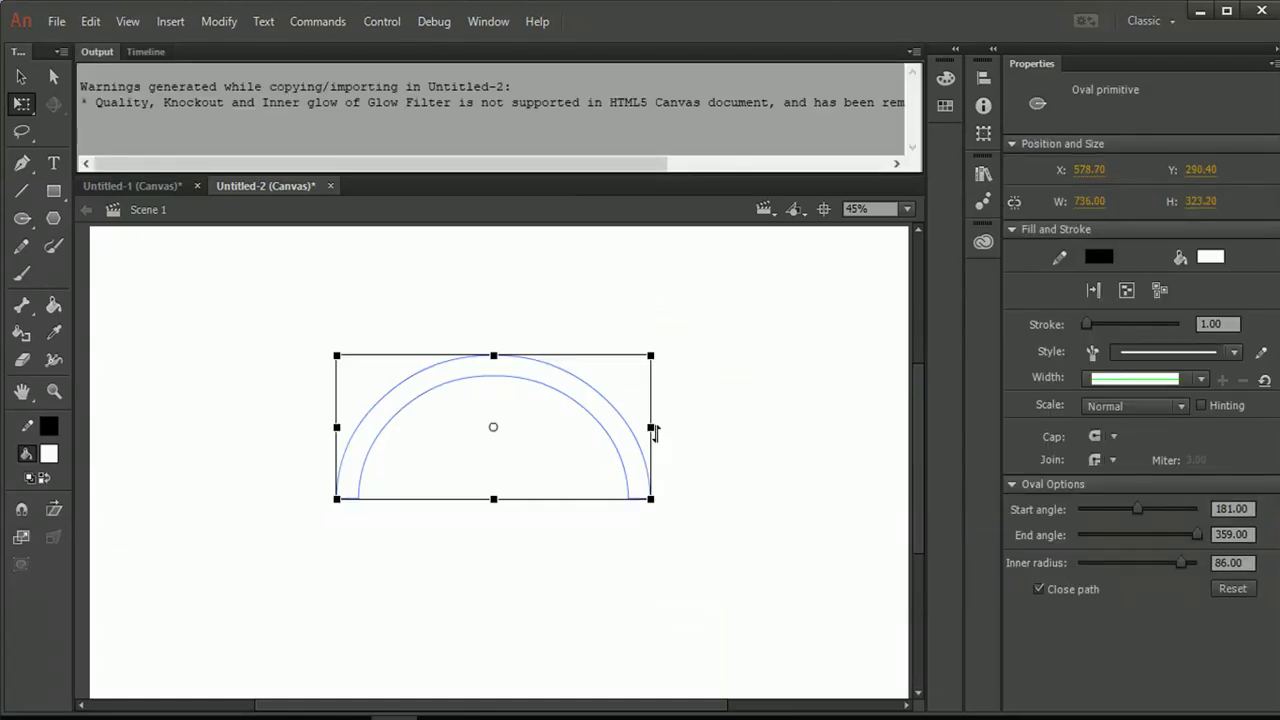
left_click_drag(652, 428, 634, 428)
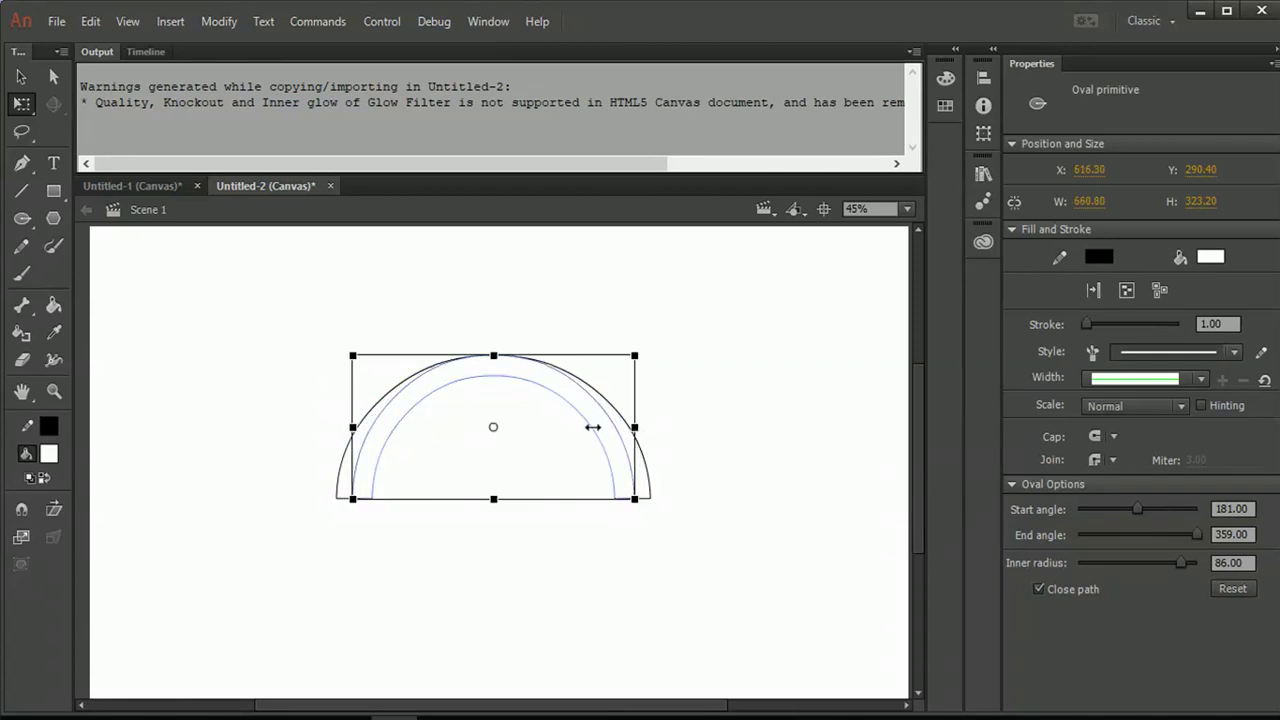
left_click_drag(494, 355, 494, 368)
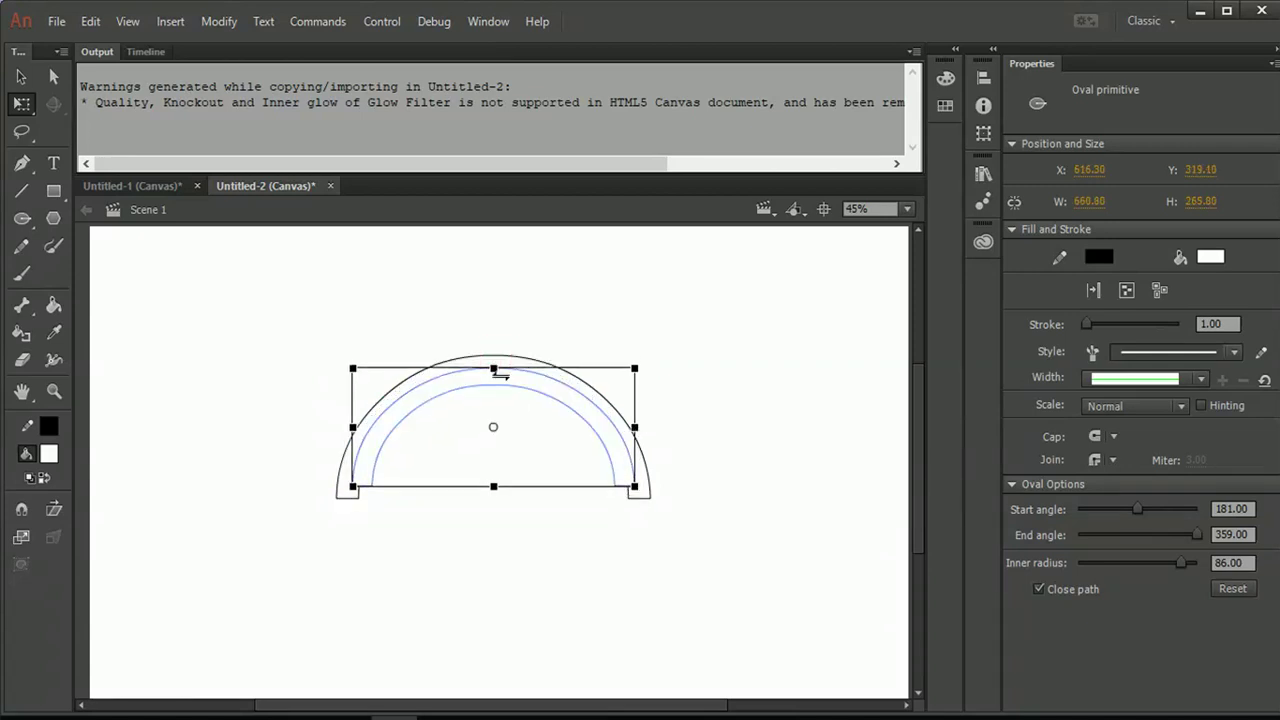
key("ctrl+z")
key("ctrl+z")
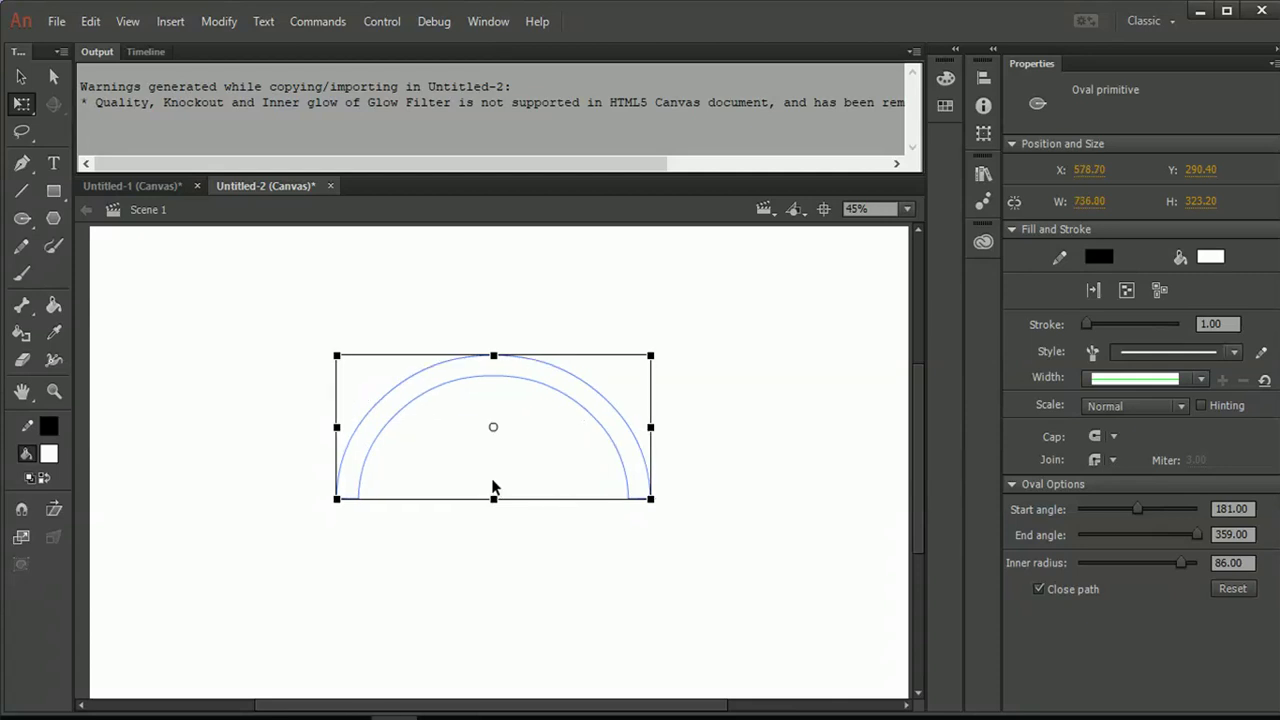
Move the duplicate arch's transformation point to its bottom centre and scale it to about 634 by 281 inside the outer arch.
left_click_drag(493, 428, 494, 497)
mouse_move(494, 356)
left_mouse_down()
mouse_move(497, 386)
mouse_move(494, 374)
left_mouse_up()
left_click_drag(646, 436, 627, 436)
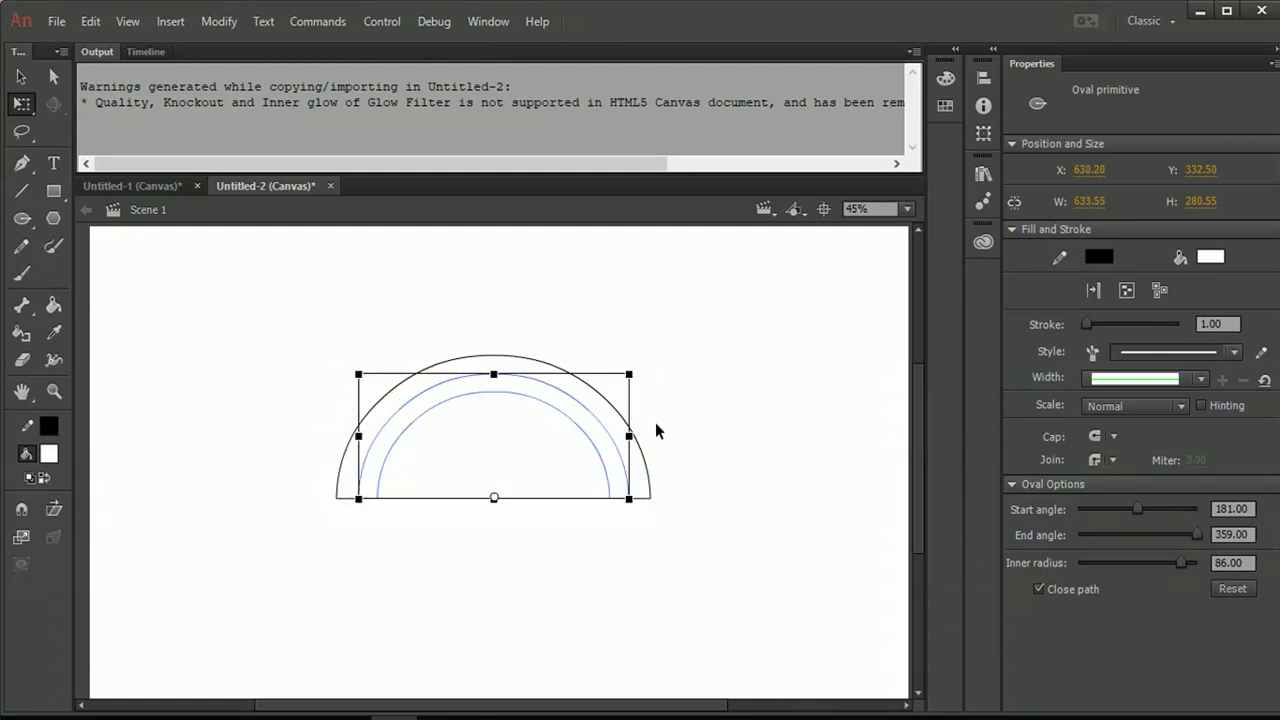
Duplicate the second arch in place and scale the copy to about 576 by 240 so it nests inside as the third band.
right_click(656, 430)
left_click(590, 226)
right_click(716, 258)
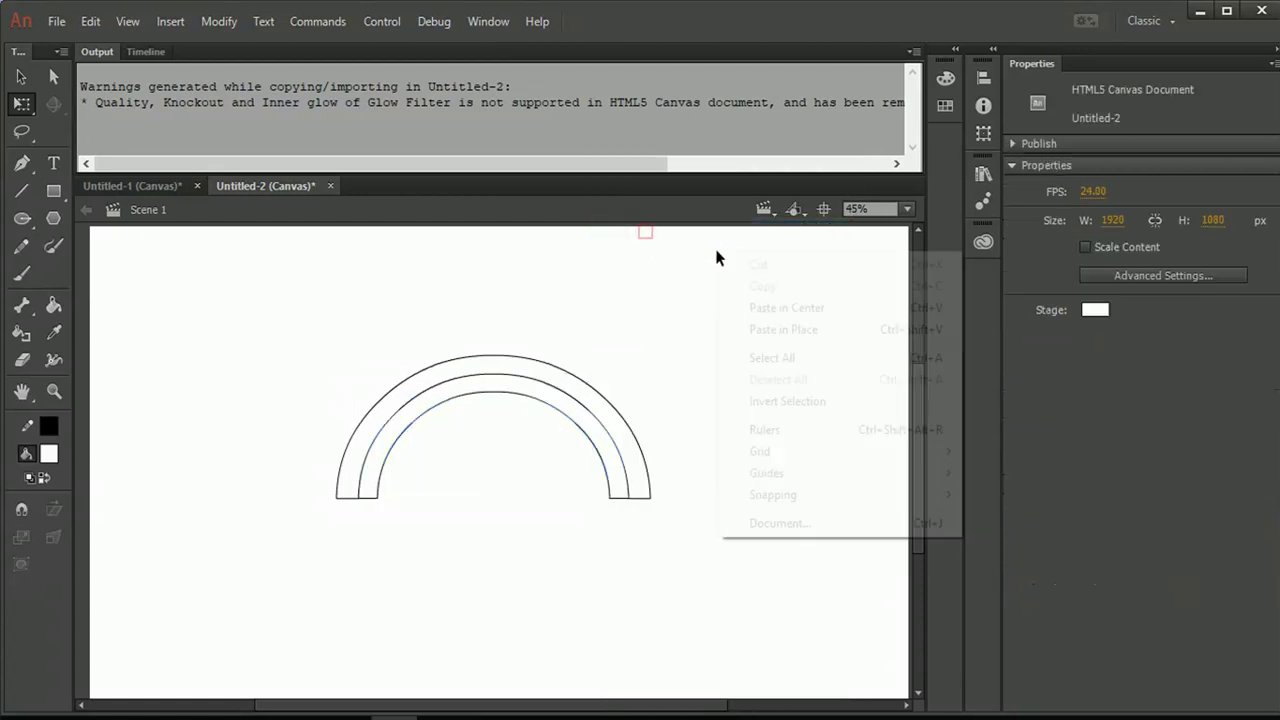
left_click(757, 329)
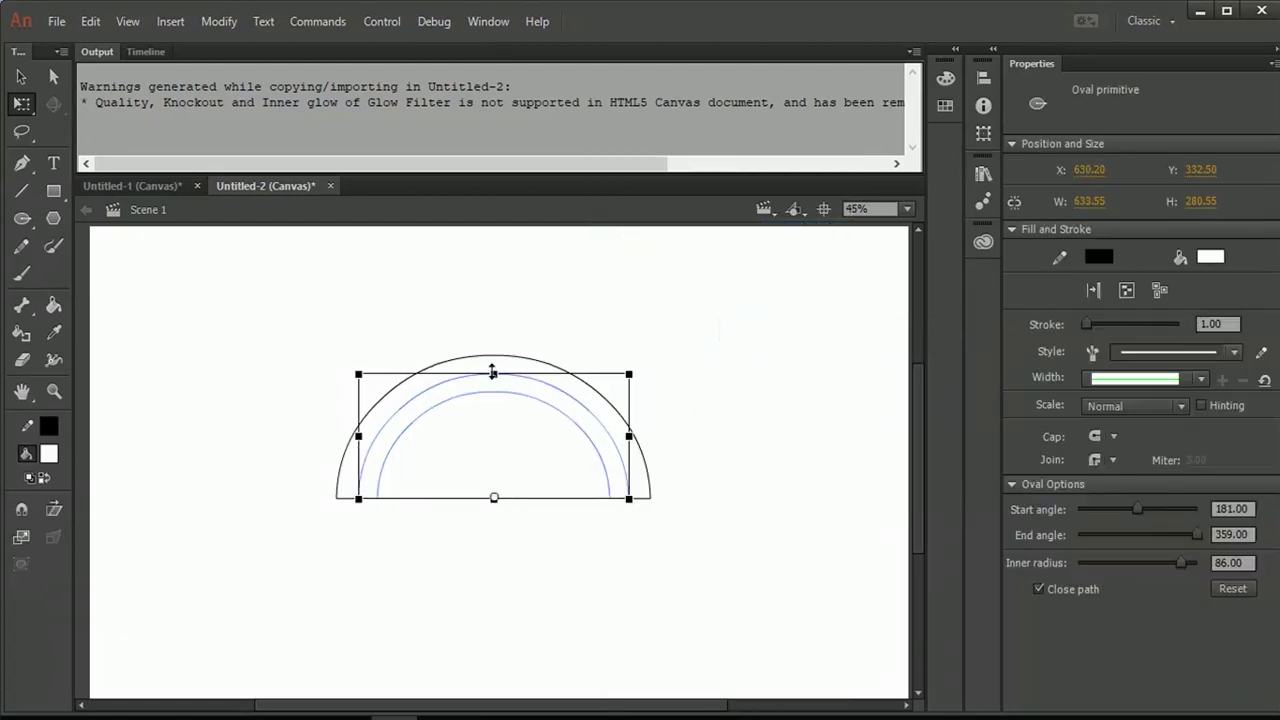
left_click_drag(492, 372, 498, 390)
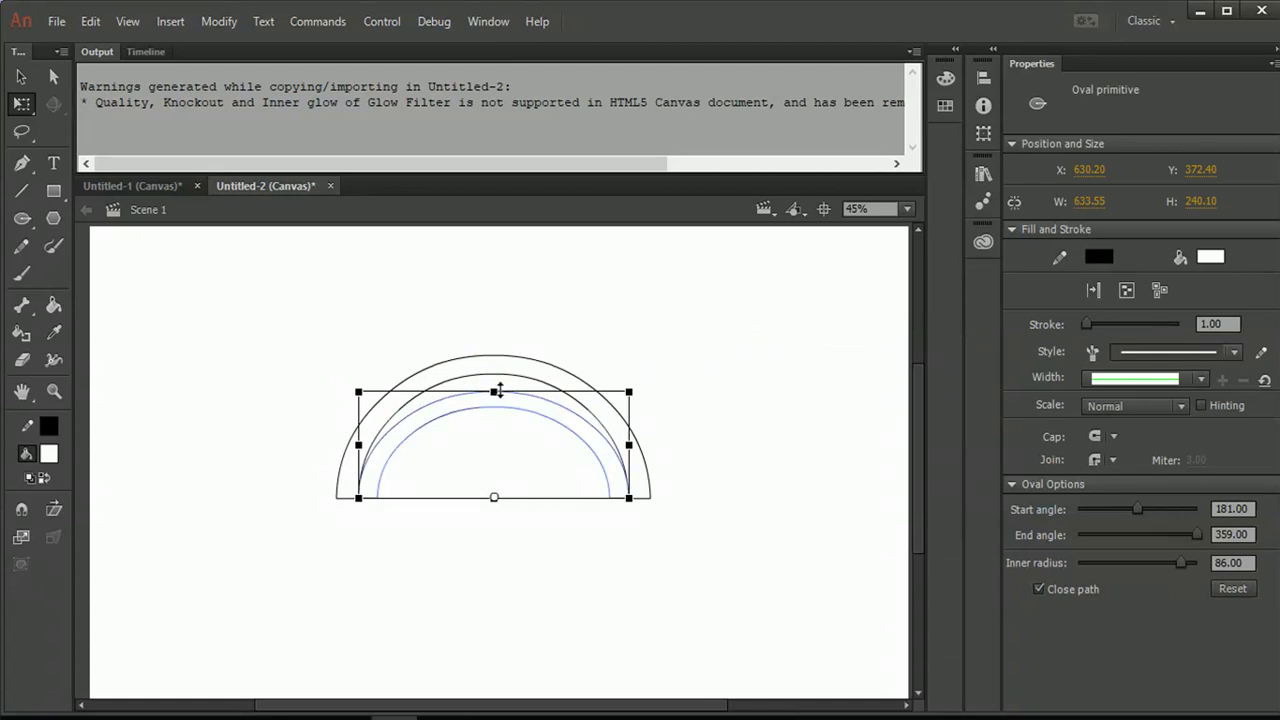
left_click_drag(627, 448, 616, 451)
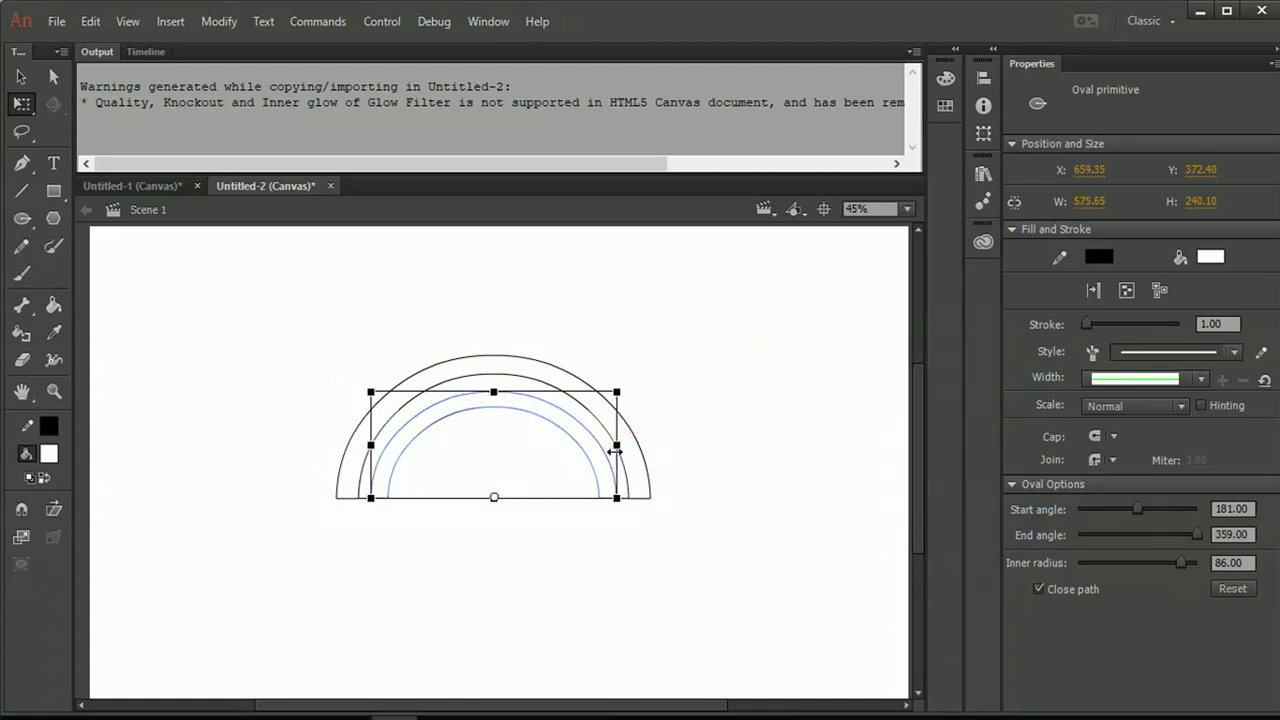
Duplicate the third arch in place and shrink the copy to about 496 by 204 as the fourth band.
right_click(554, 429)
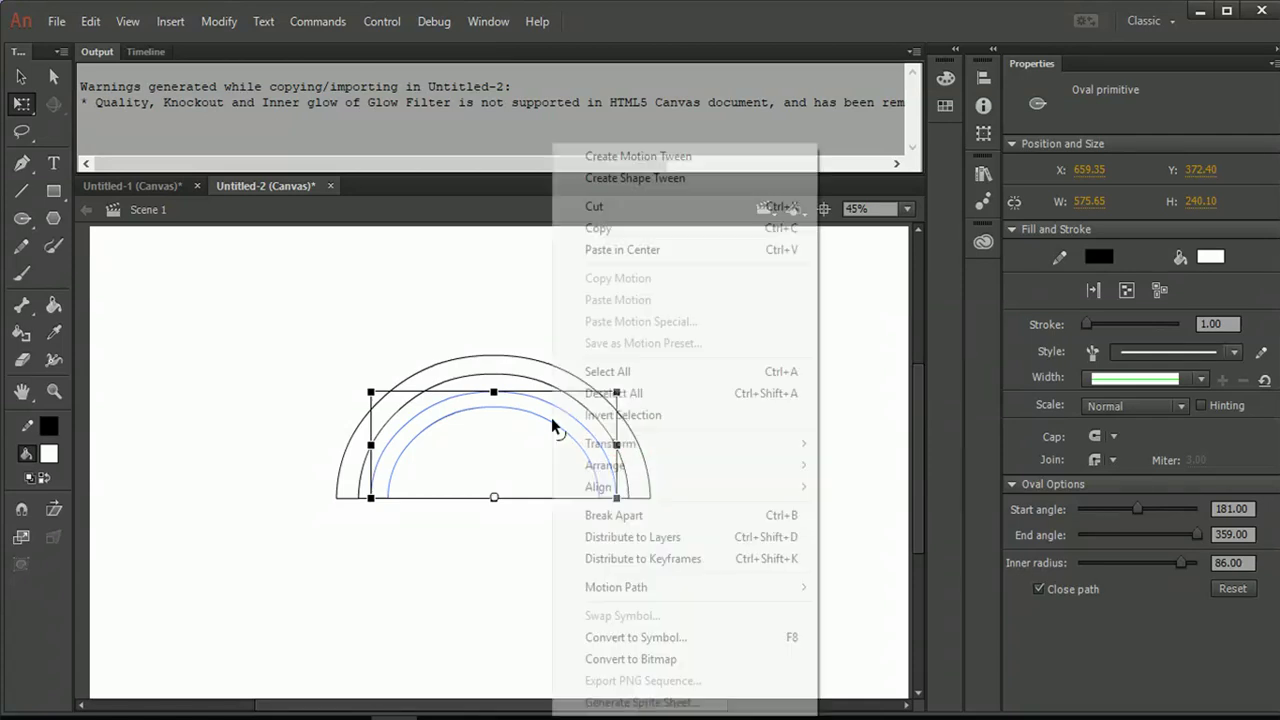
left_click(600, 228)
right_click(709, 320)
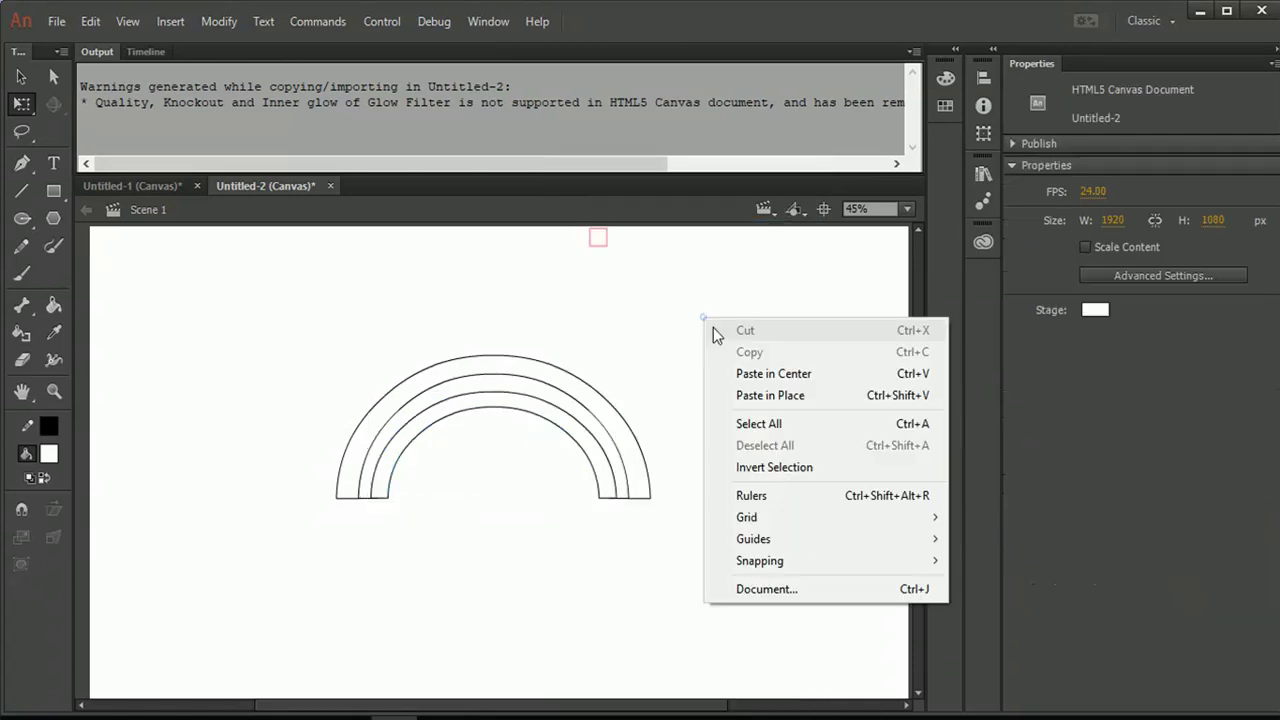
left_click(749, 394)
left_click_drag(493, 392, 494, 407)
left_click_drag(615, 453, 597, 453)
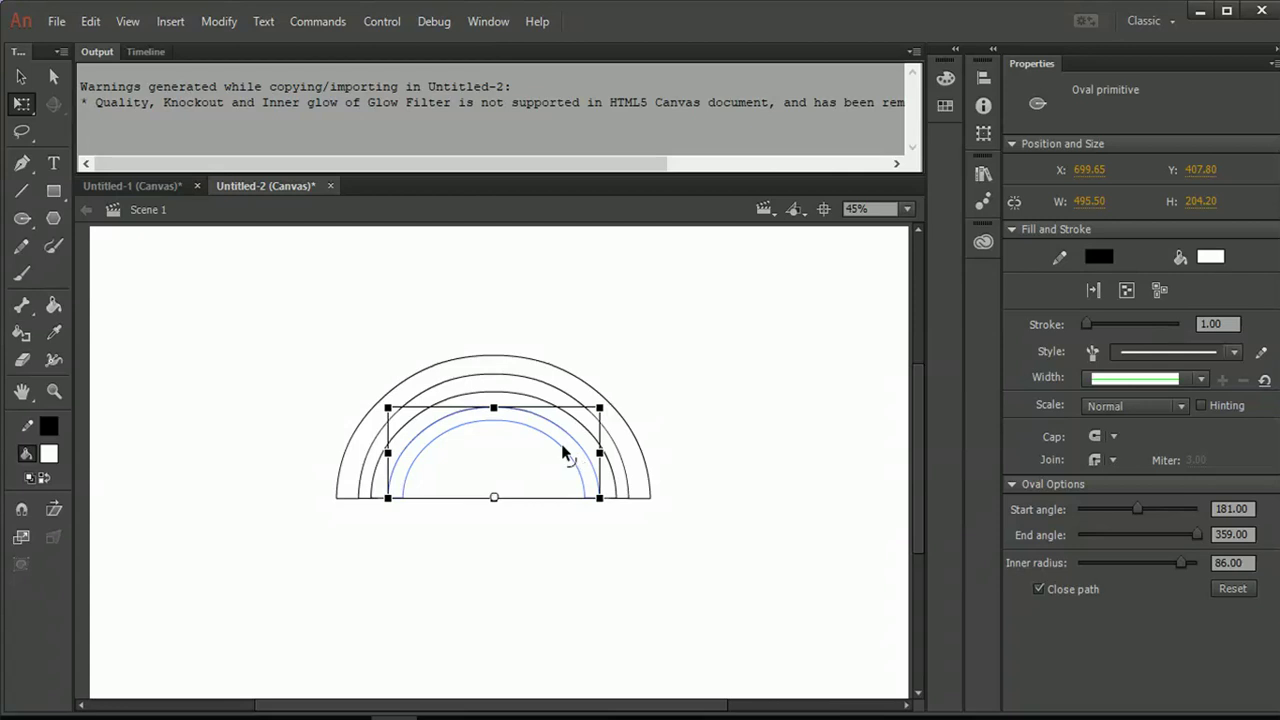
Copy the fourth arch, paste it in place and scale it to about 438 by 182 as the fifth band.
right_click(563, 452)
left_click(600, 206)
right_click(705, 355)
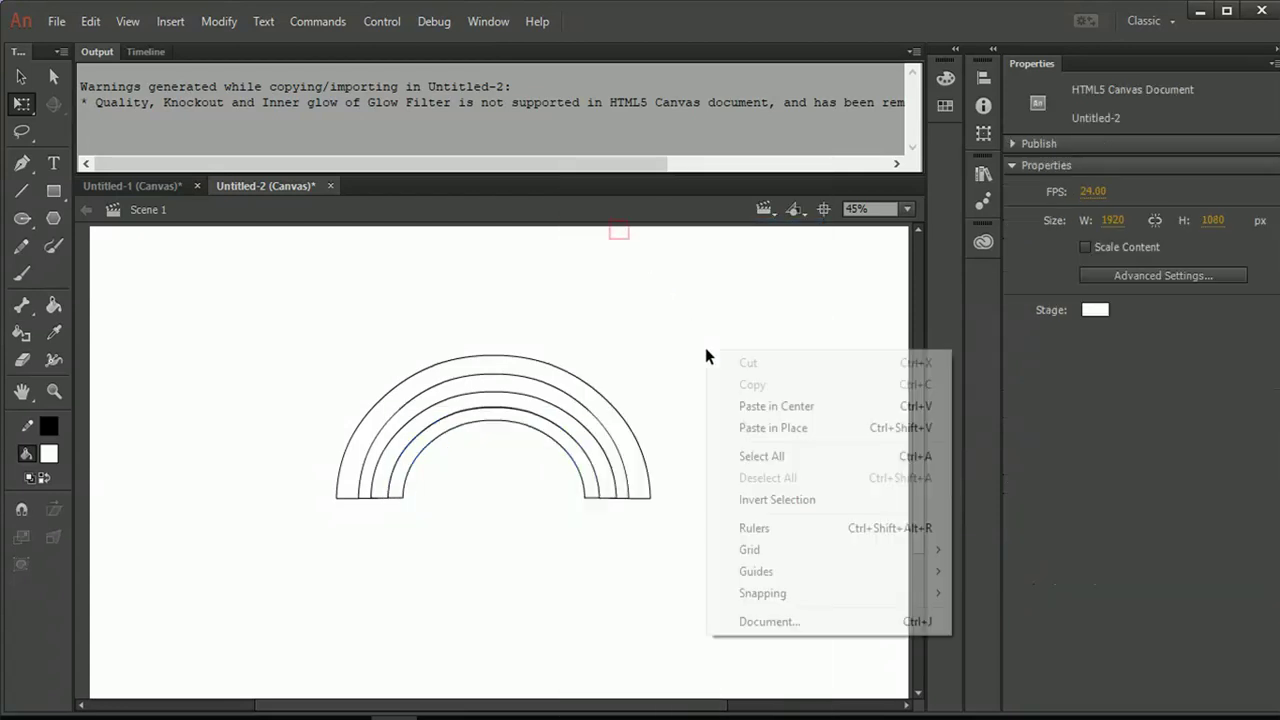
left_click(755, 427)
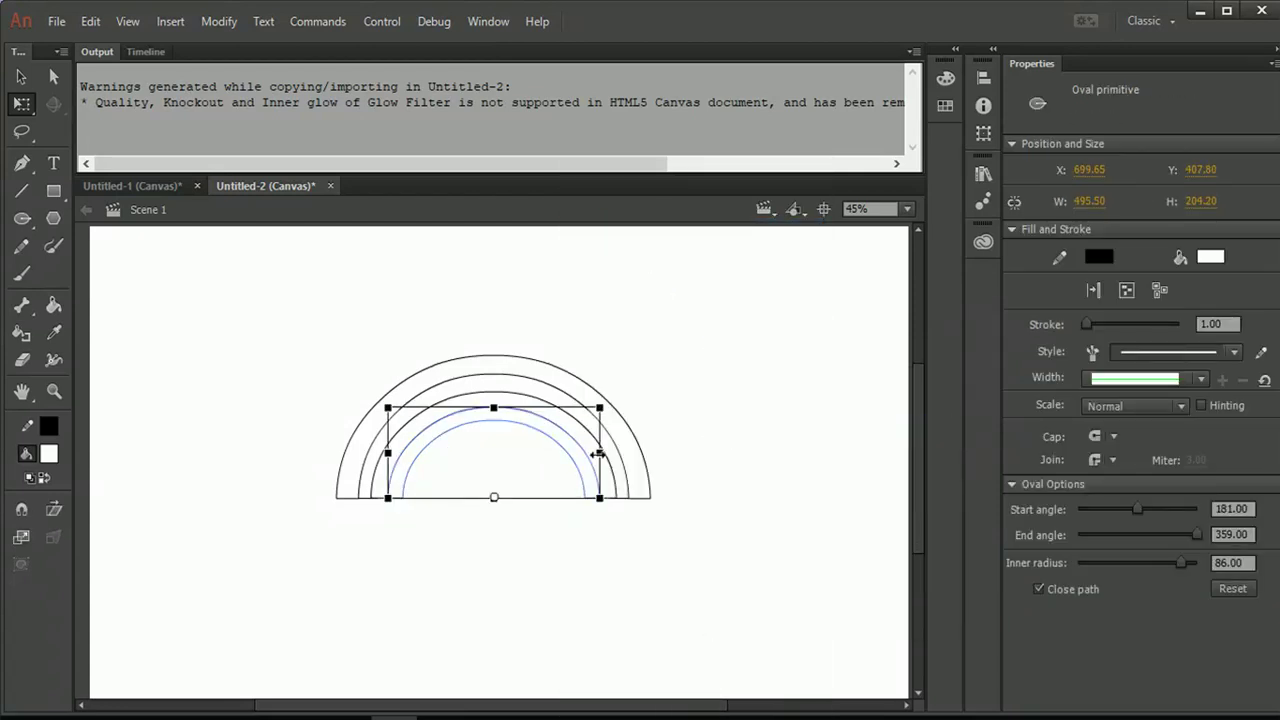
left_click_drag(598, 453, 587, 454)
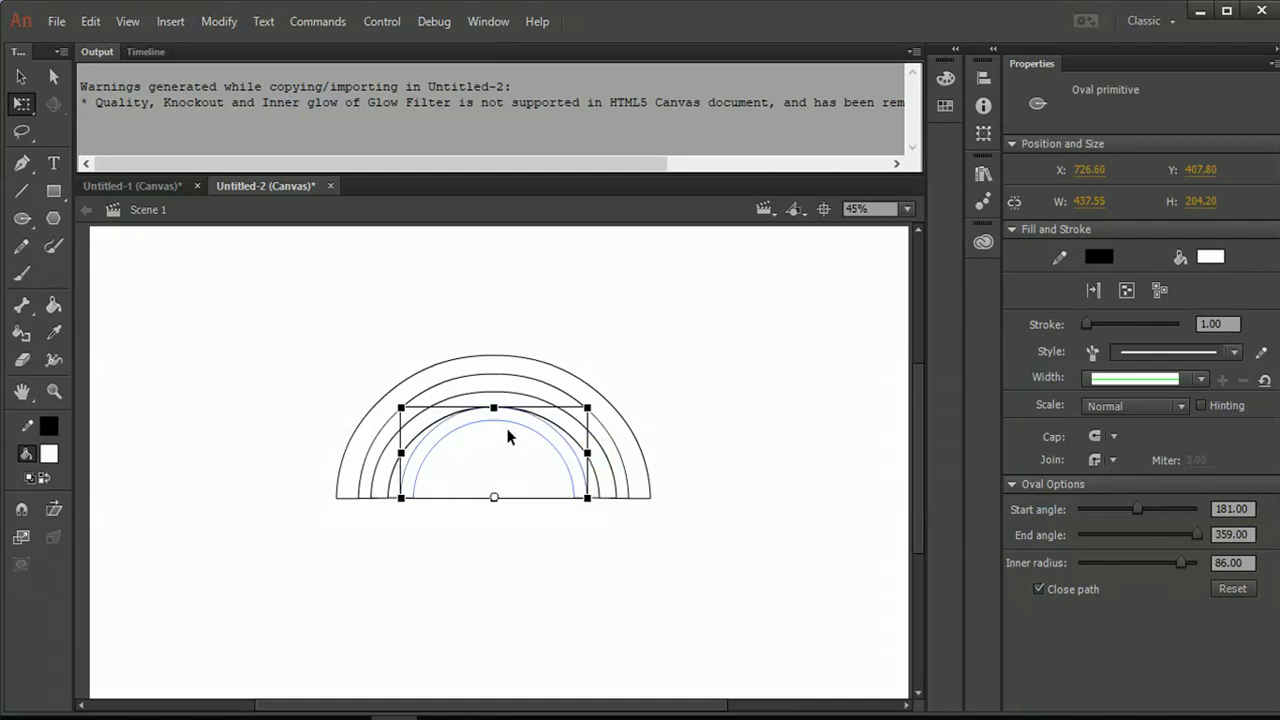
left_click_drag(494, 407, 499, 417)
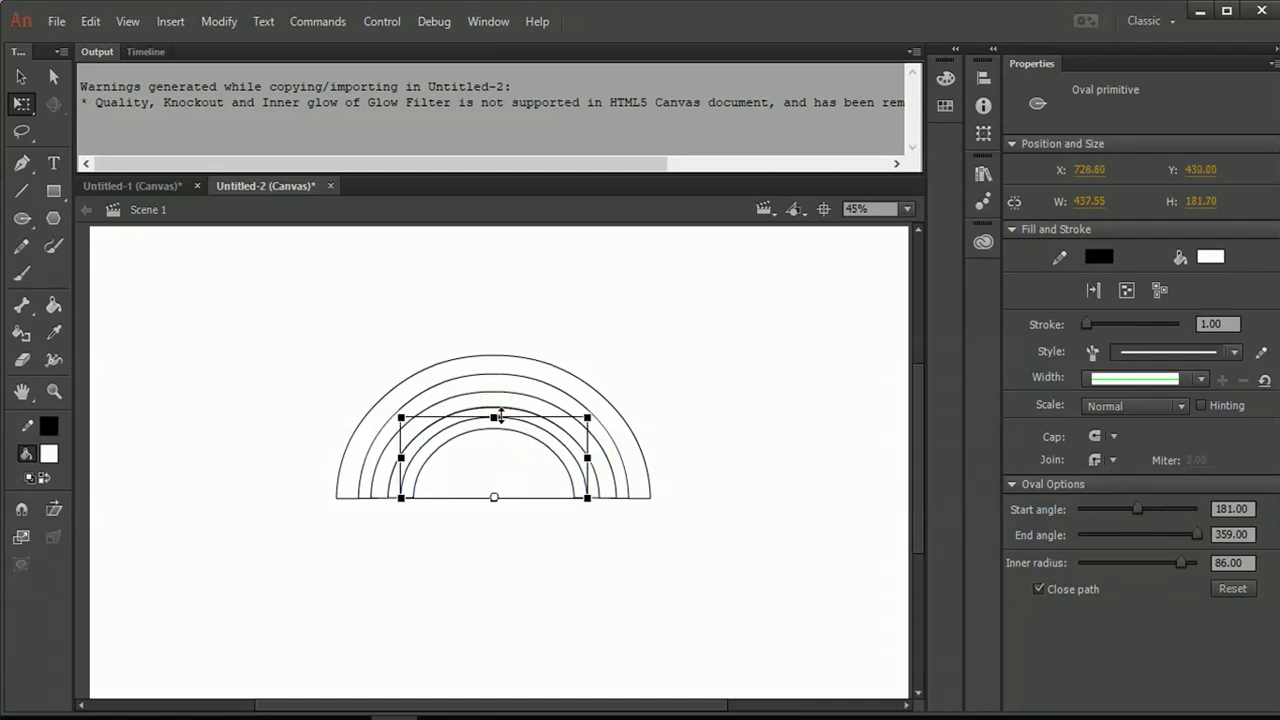
left_click_drag(500, 417, 500, 417)
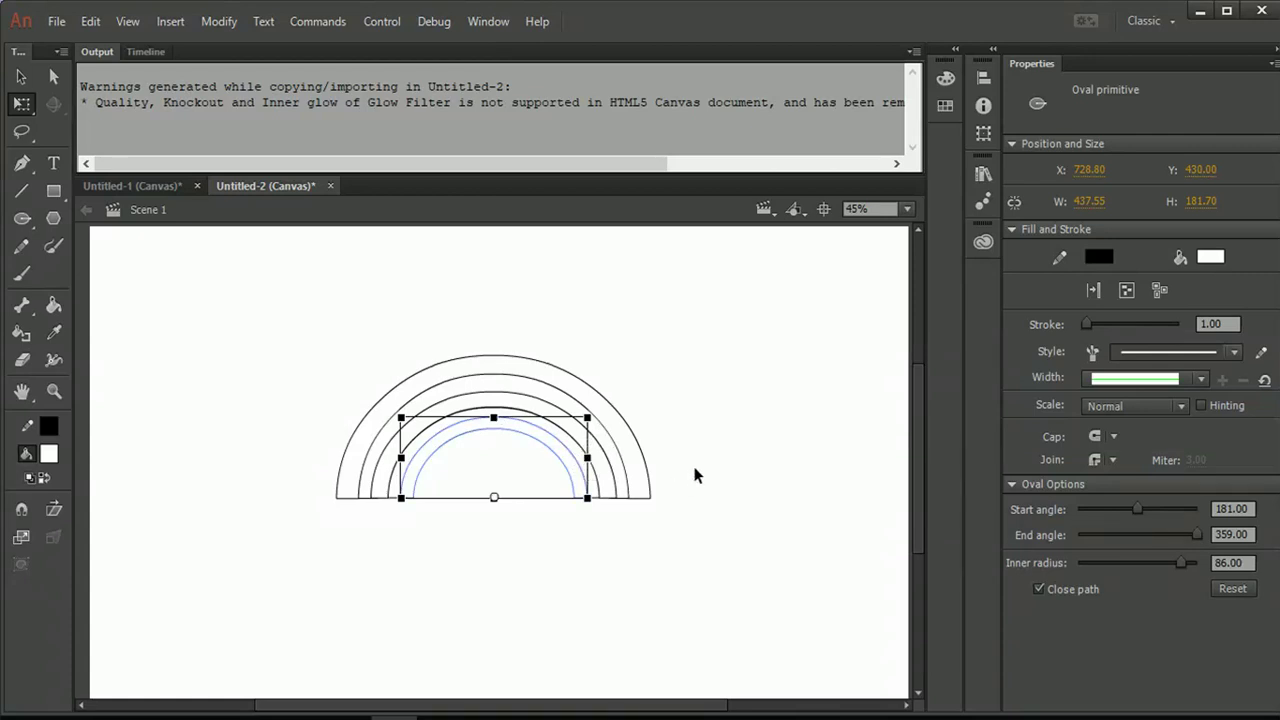
Copy the fifth arch, paste it in place and scale it to about 380 by 157 as the sixth band.
right_click(531, 432)
left_click(600, 230)
right_click(725, 328)
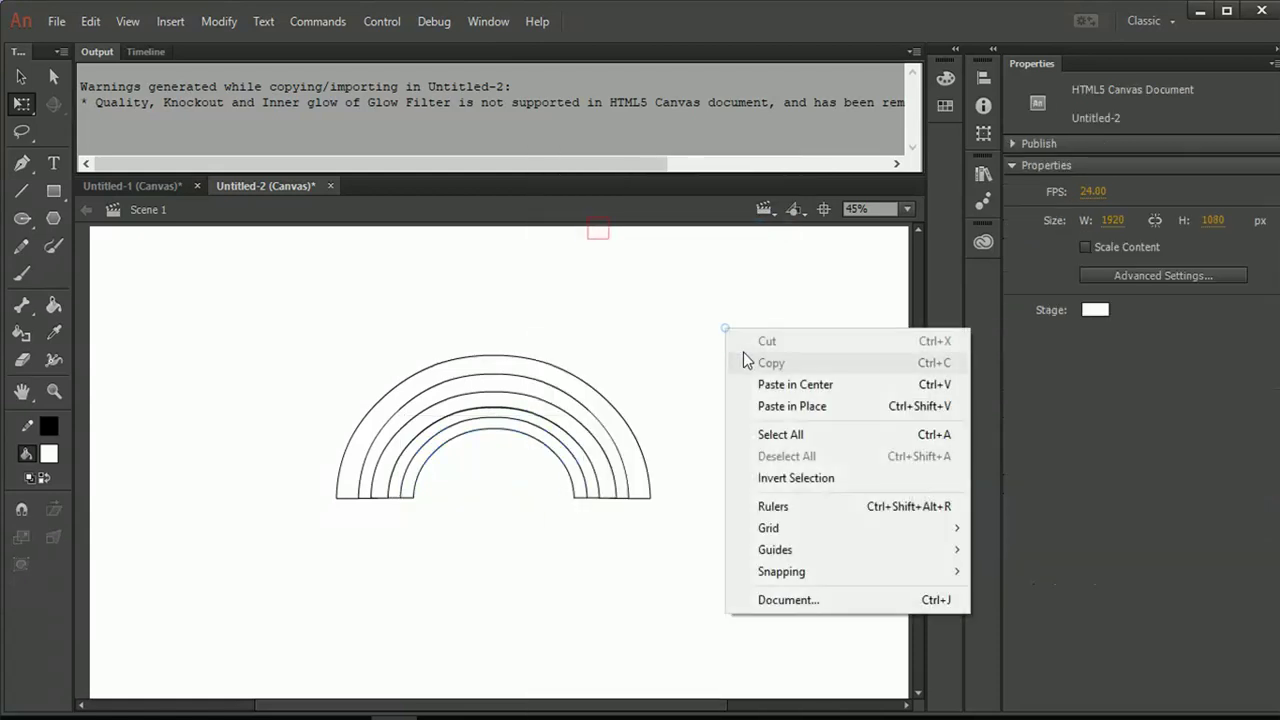
left_click(790, 406)
left_click(583, 457)
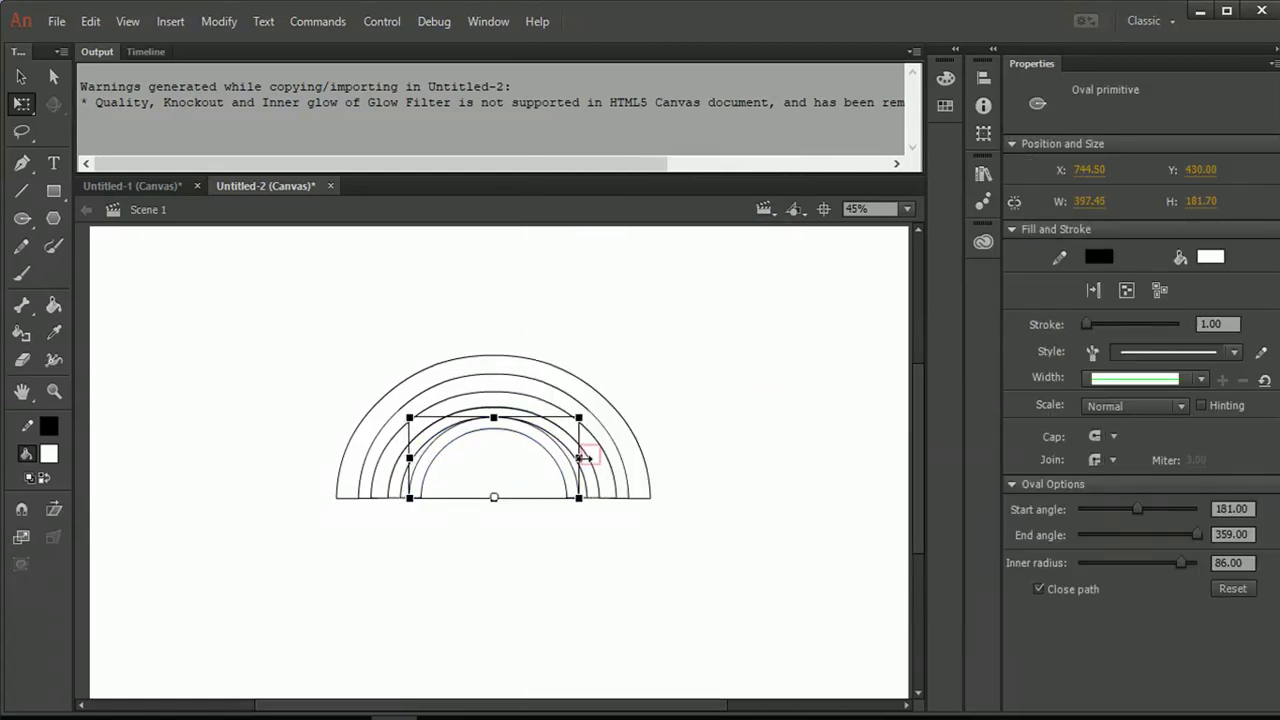
left_click_drag(583, 457, 576, 457)
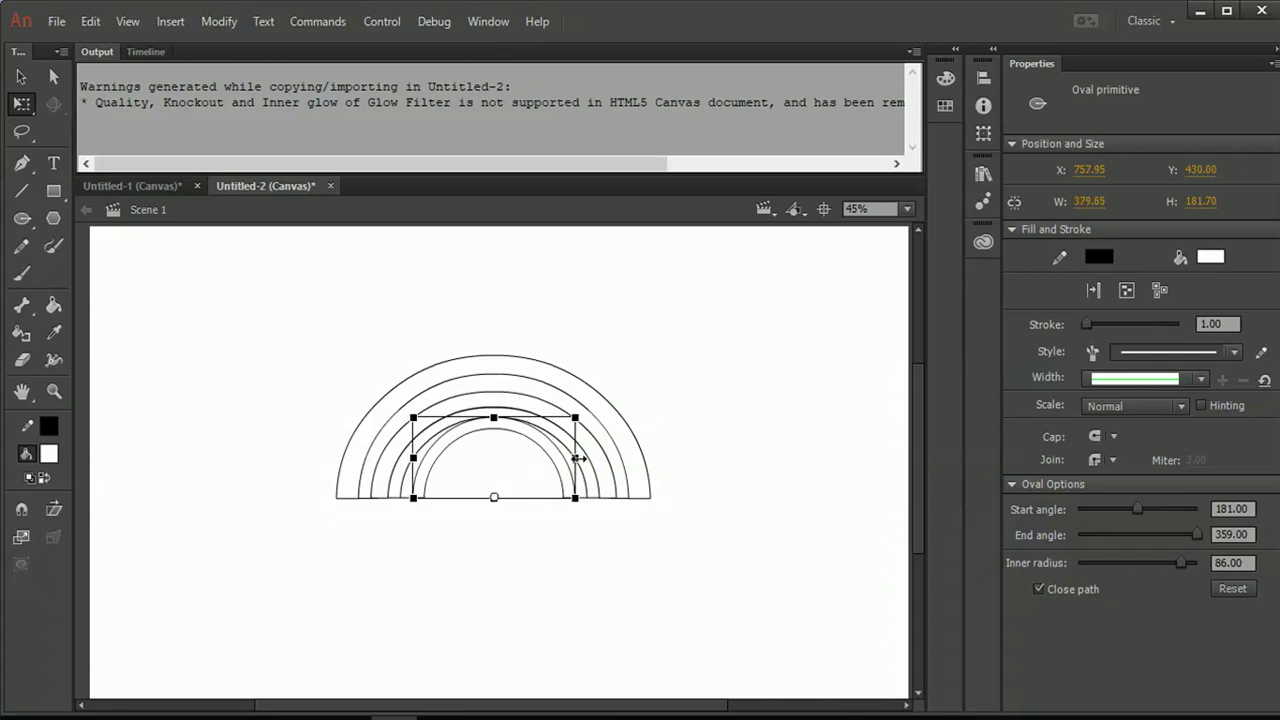
left_click_drag(494, 417, 499, 428)
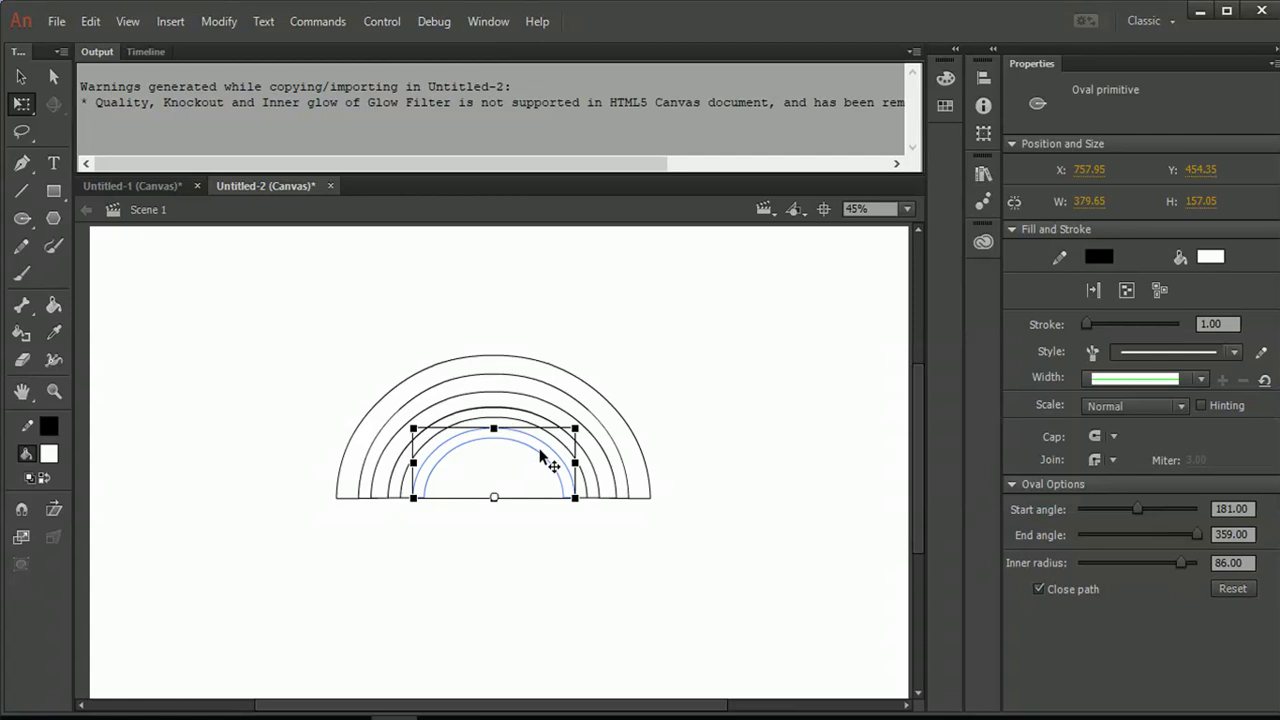
Add the seventh, innermost band by duplicating the sixth arch in place and scaling the copy to about 335 by 144.
right_click(540, 457)
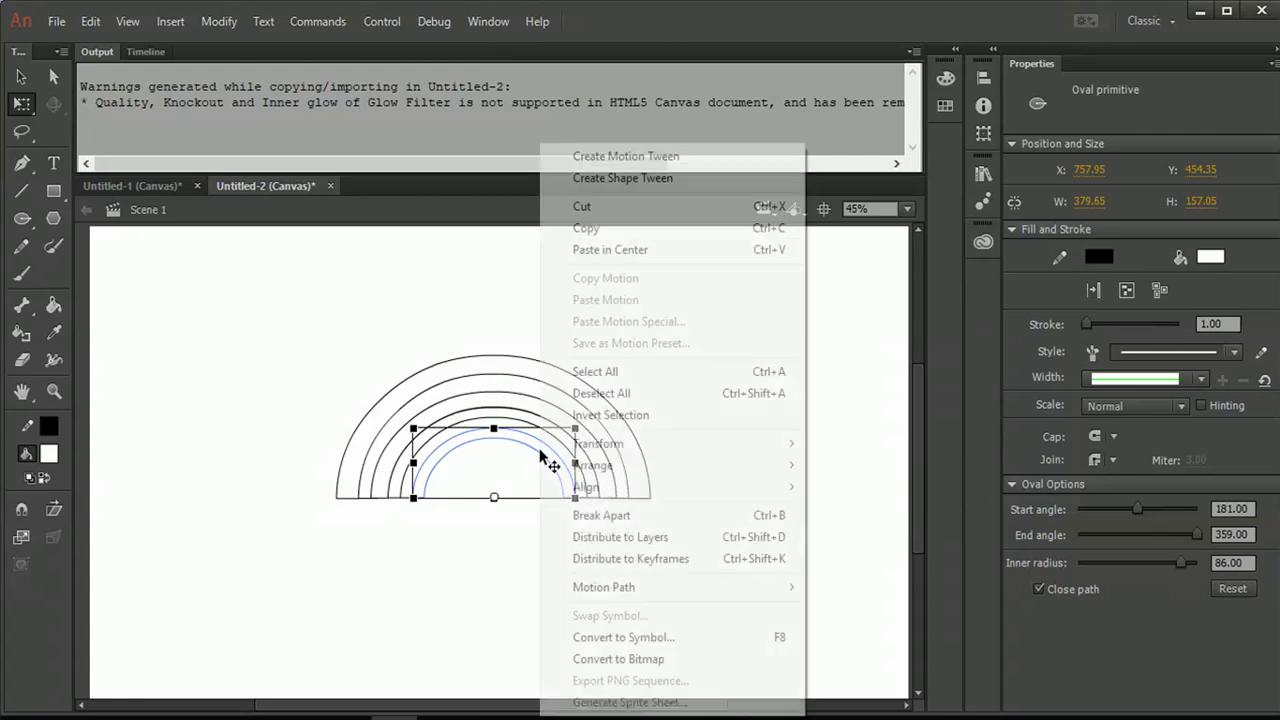
left_click(609, 234)
right_click(705, 357)
left_click(747, 426)
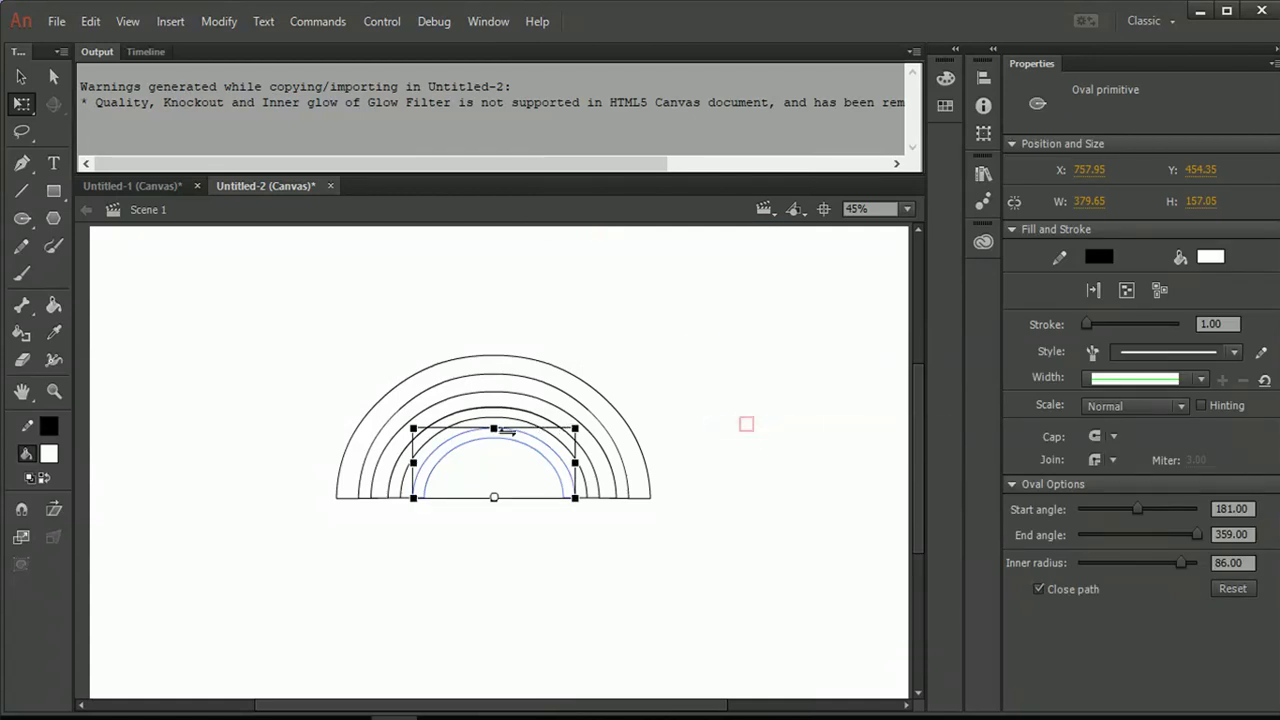
left_click_drag(493, 432, 493, 434)
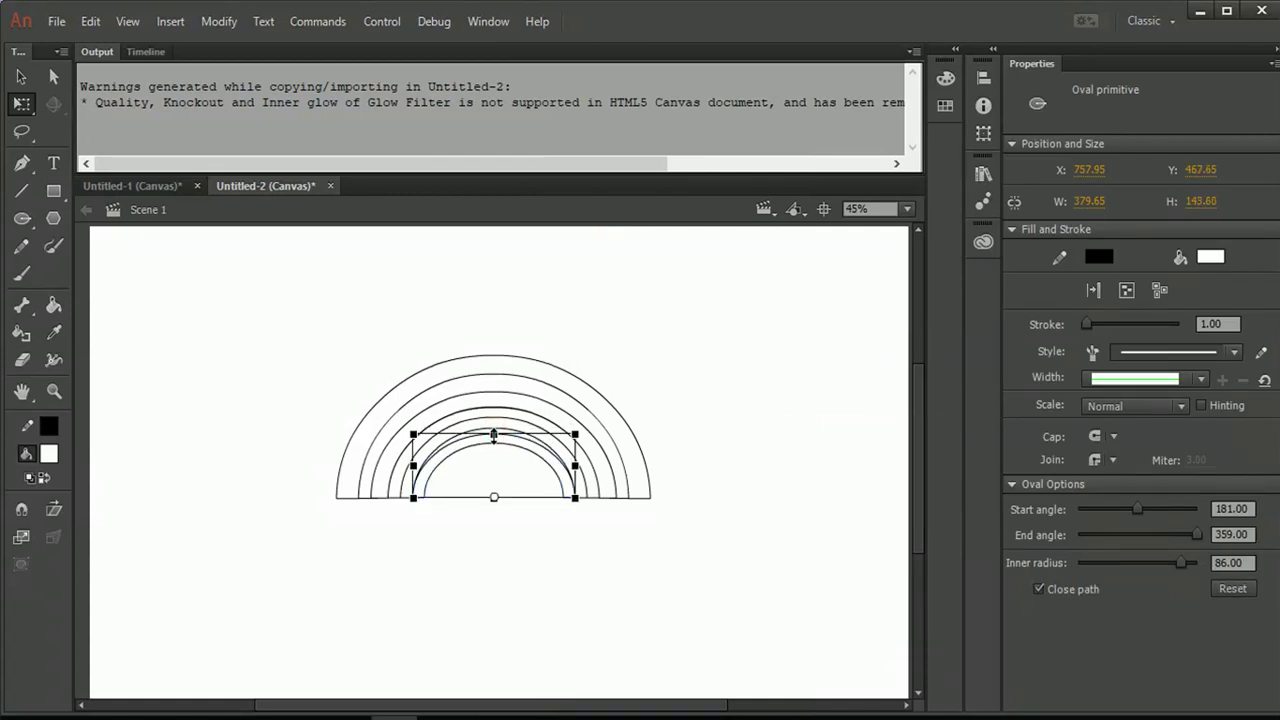
left_click_drag(574, 466, 565, 466)
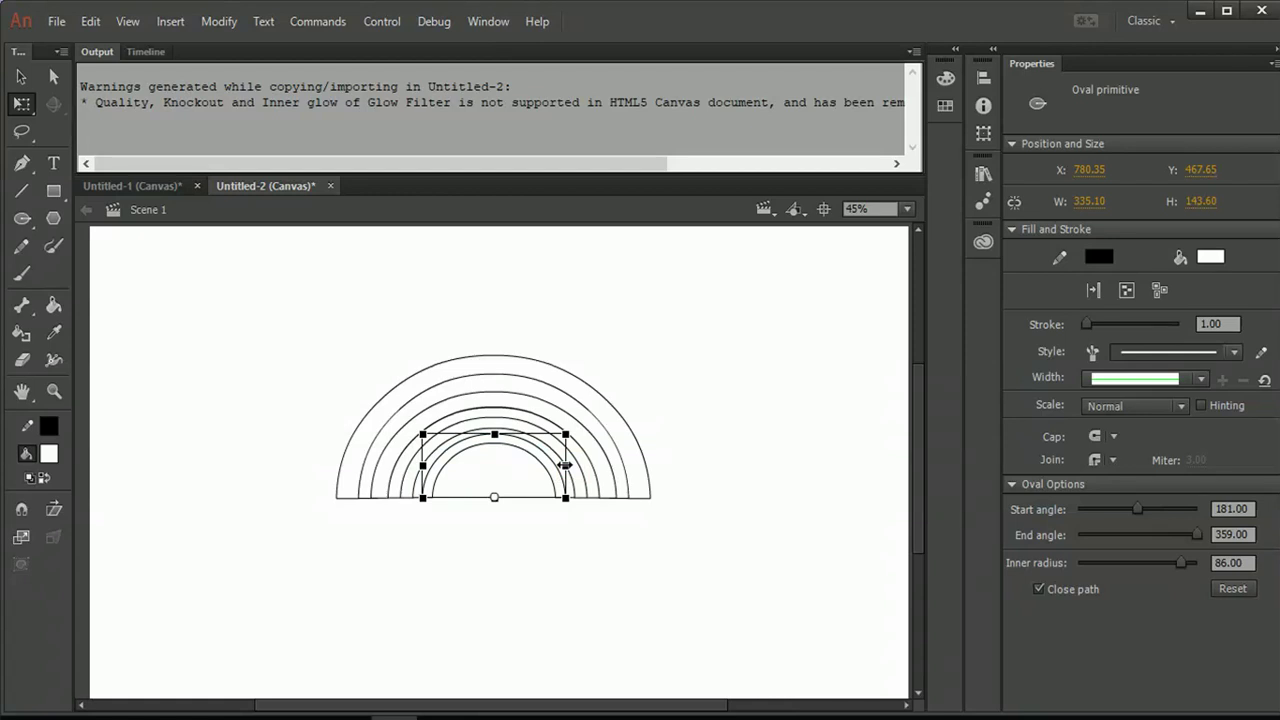
left_click(601, 569)
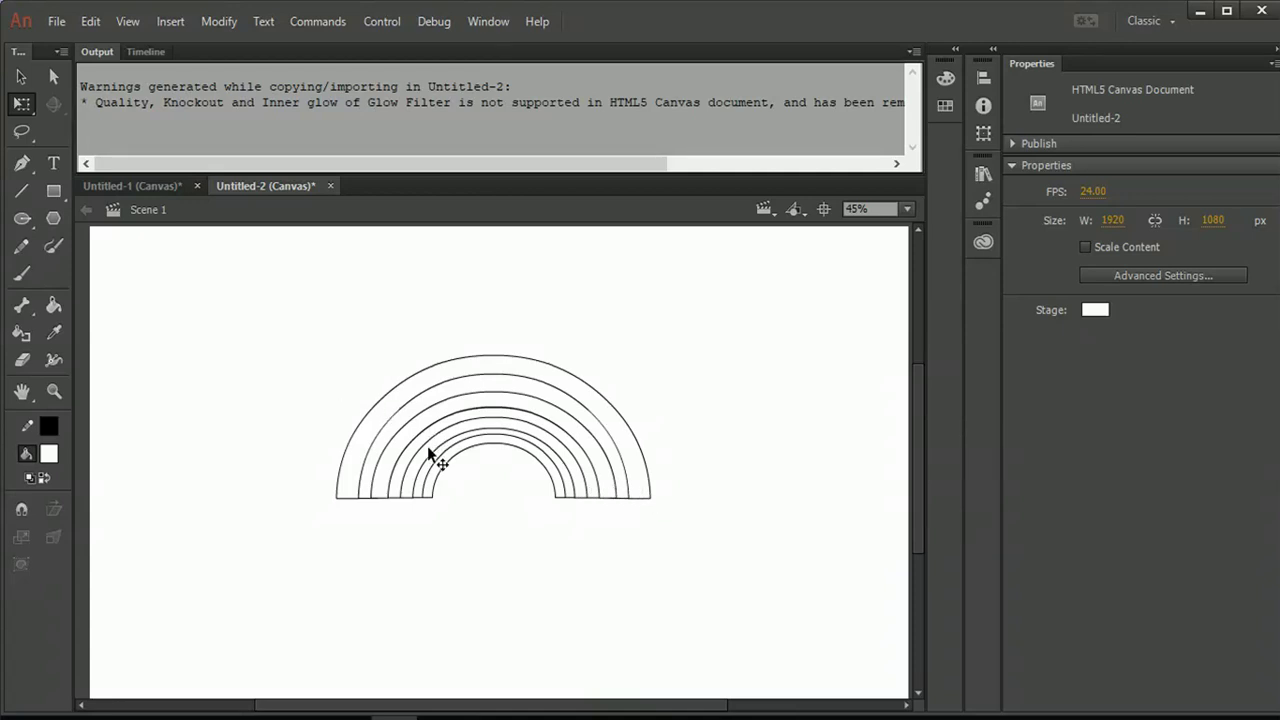
Adjust the innermost arch's height to about 139 so it fits under the sixth band, and deselect it.
left_click(470, 455)
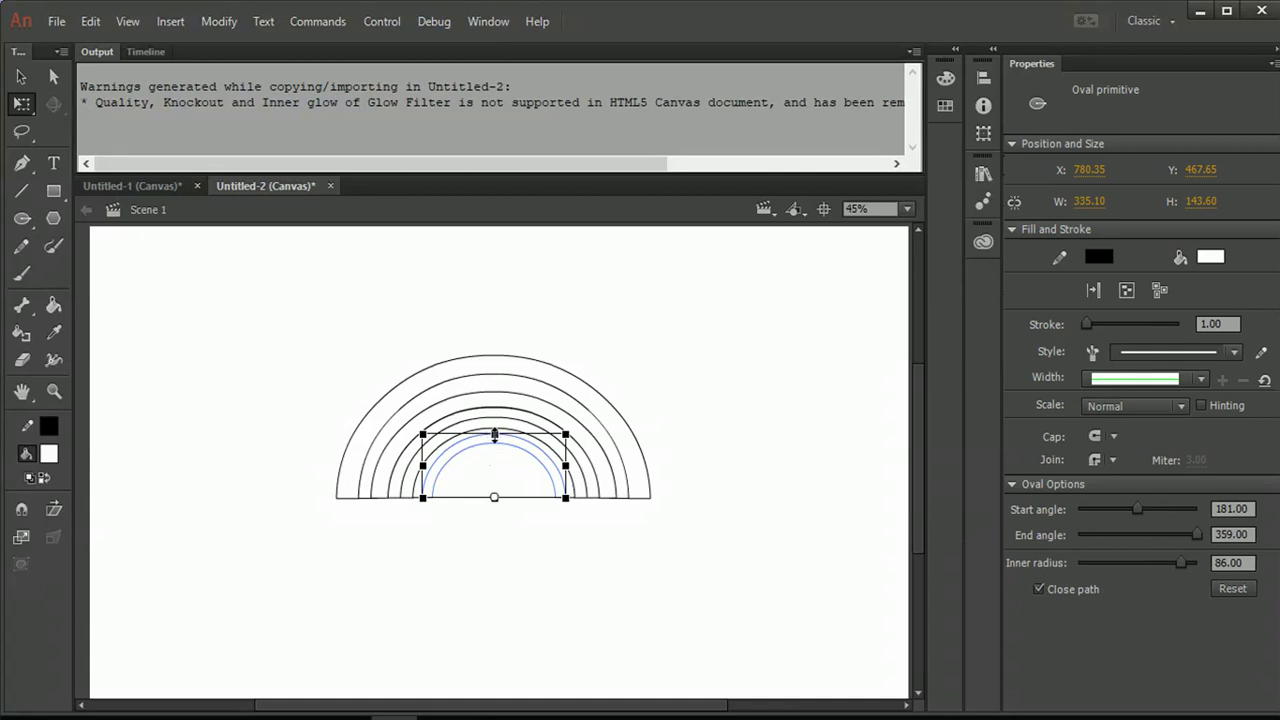
left_click_drag(494, 424, 494, 438)
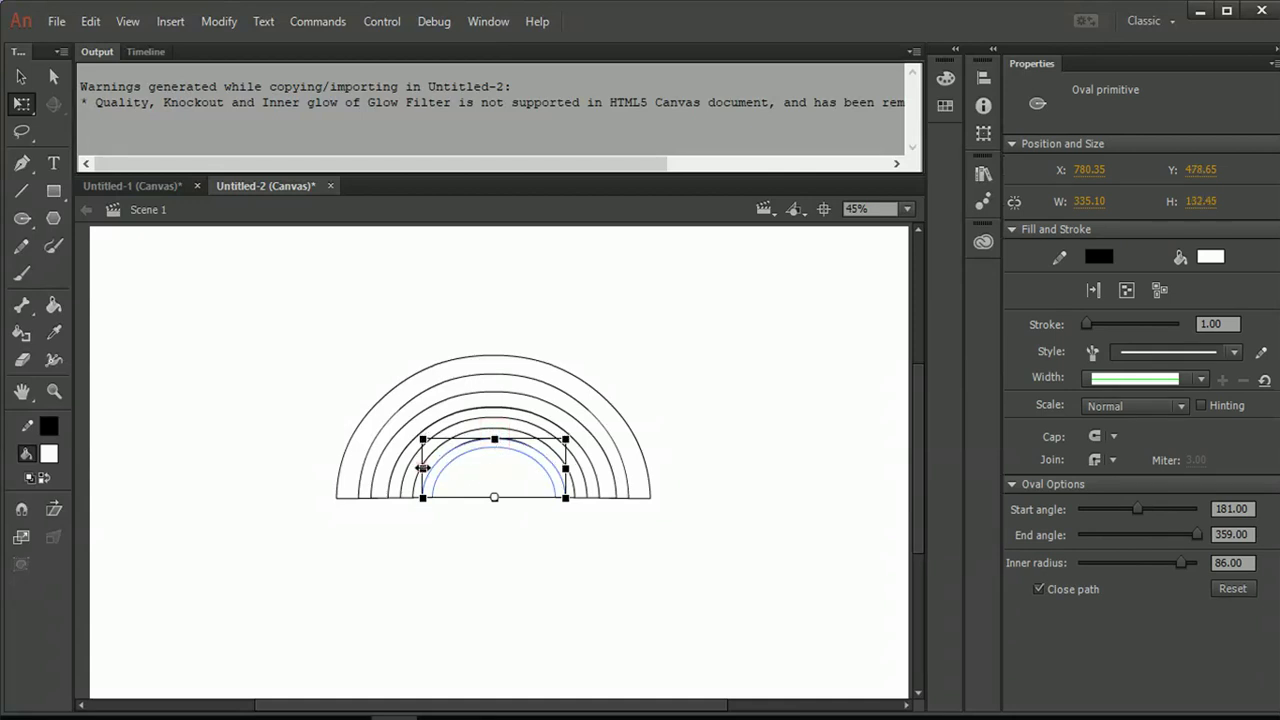
left_click_drag(423, 467, 421, 469)
left_click_drag(490, 438, 490, 435)
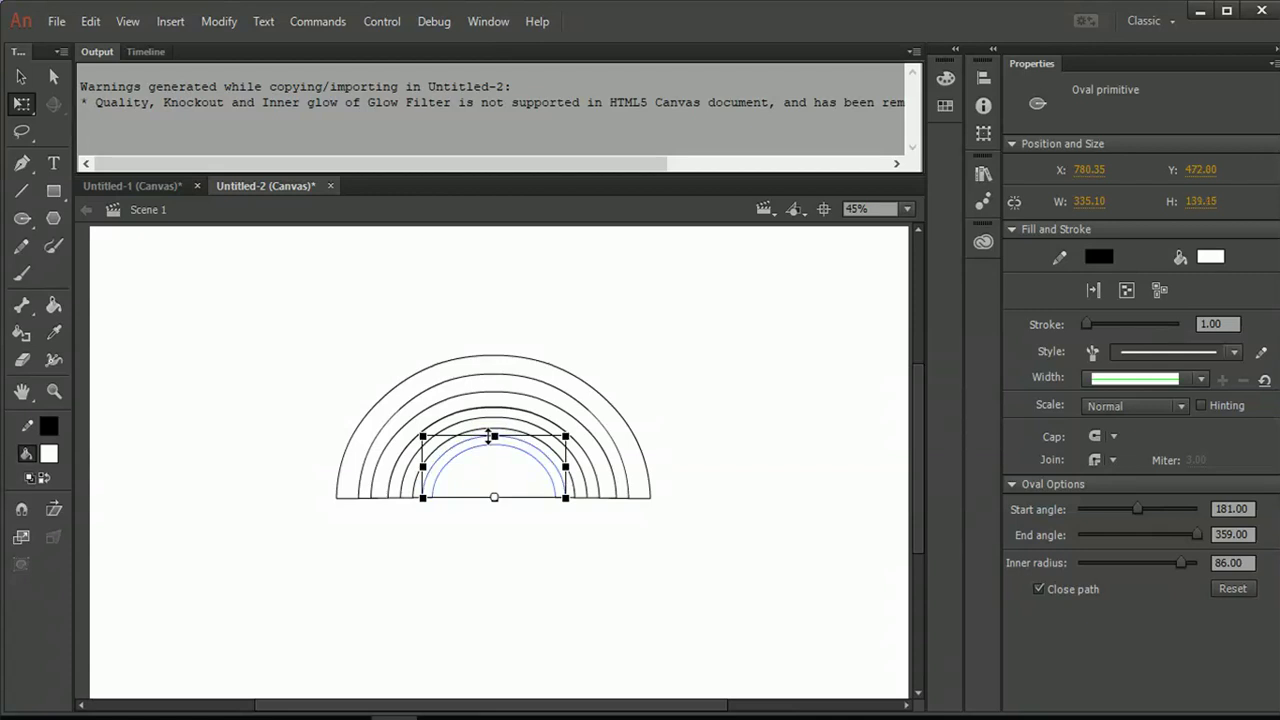
left_click(683, 401)
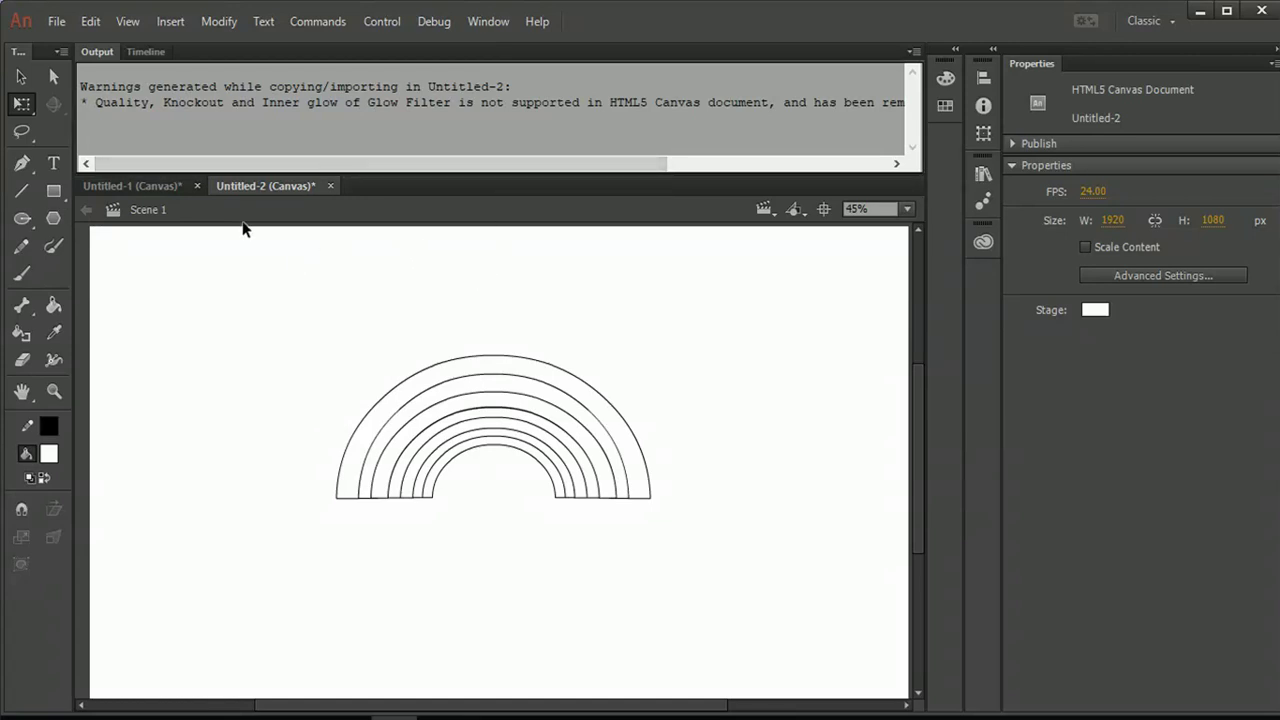
Fill the innermost band with purple #6633CC using the Paint Bucket.
left_click(140, 51)
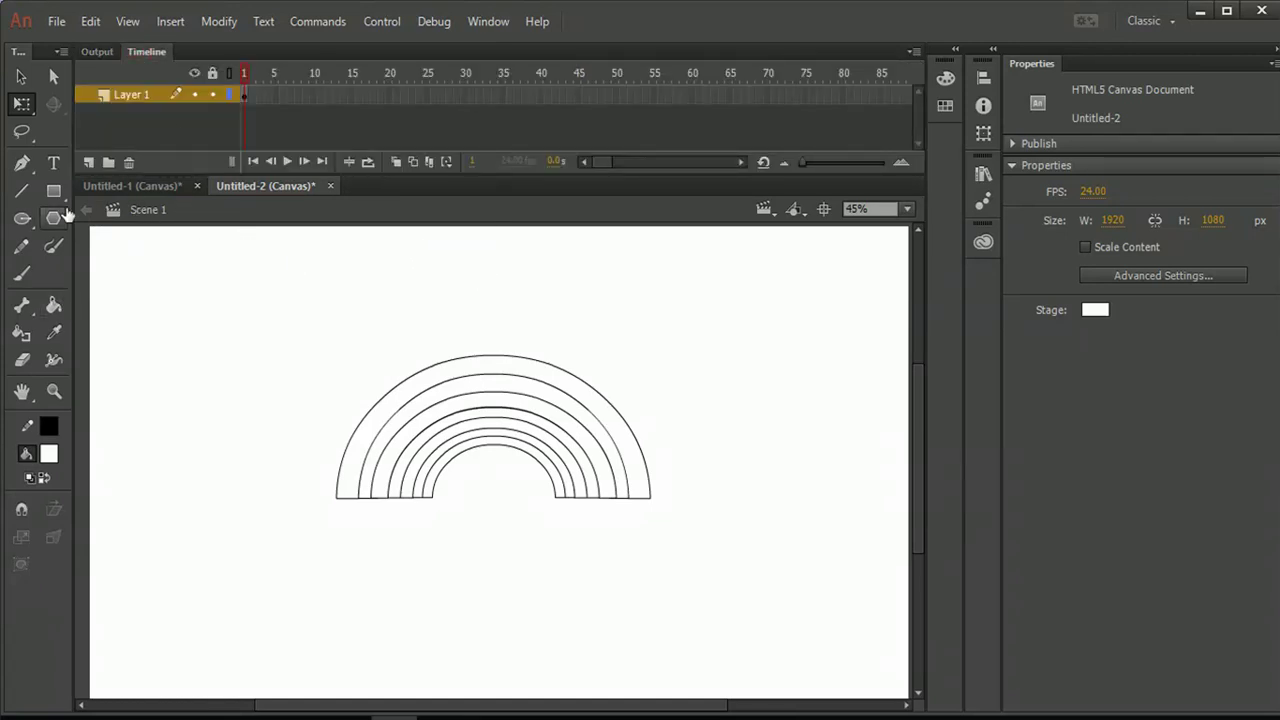
left_click(53, 310)
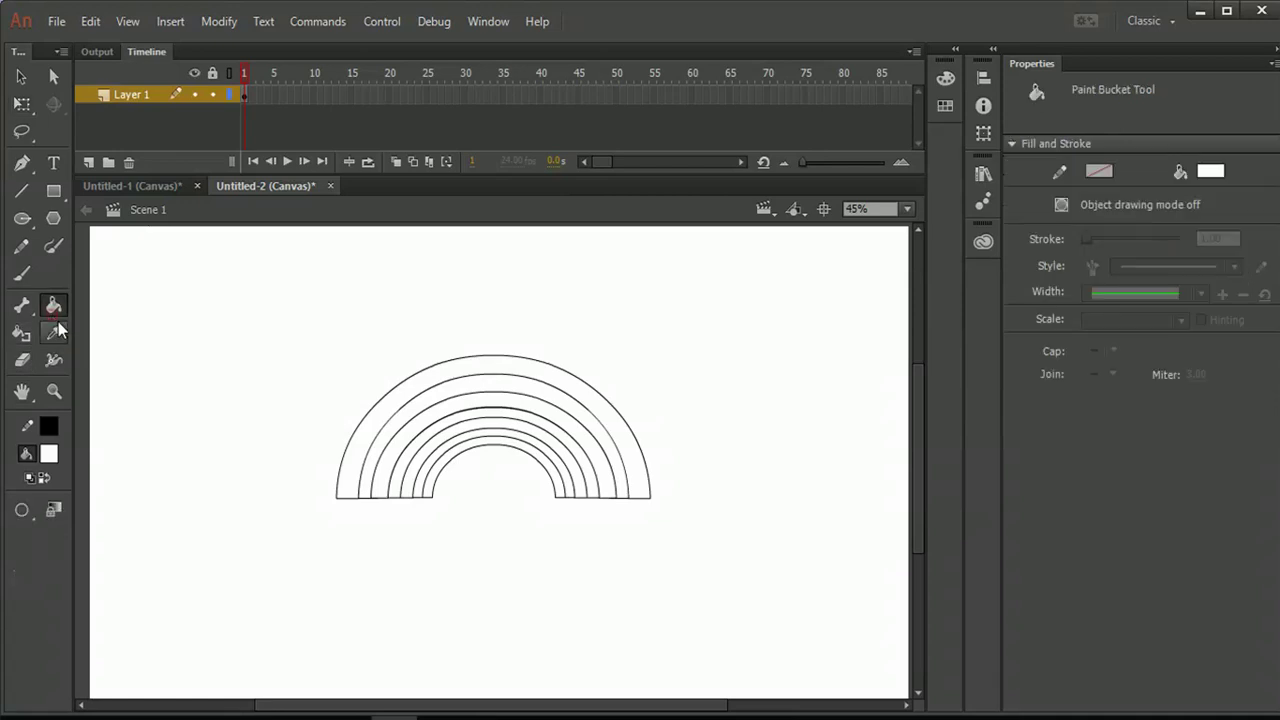
left_click(48, 457)
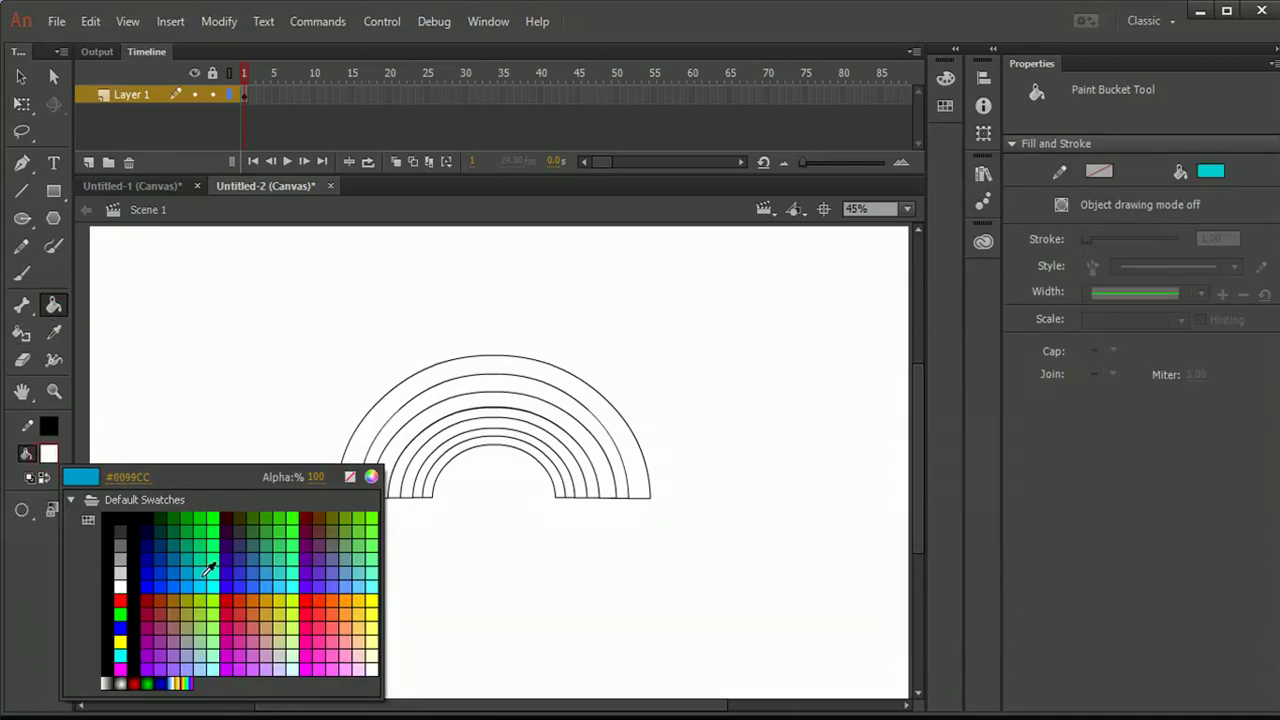
left_click(330, 565)
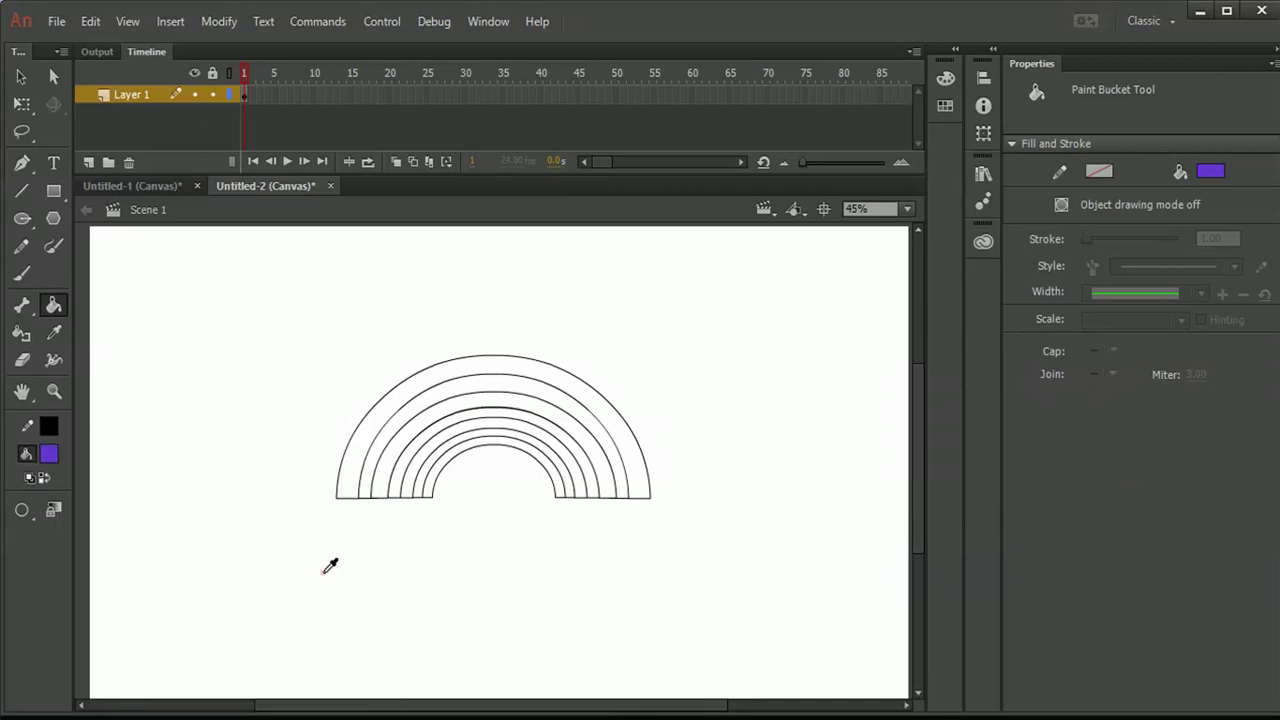
left_click(434, 488)
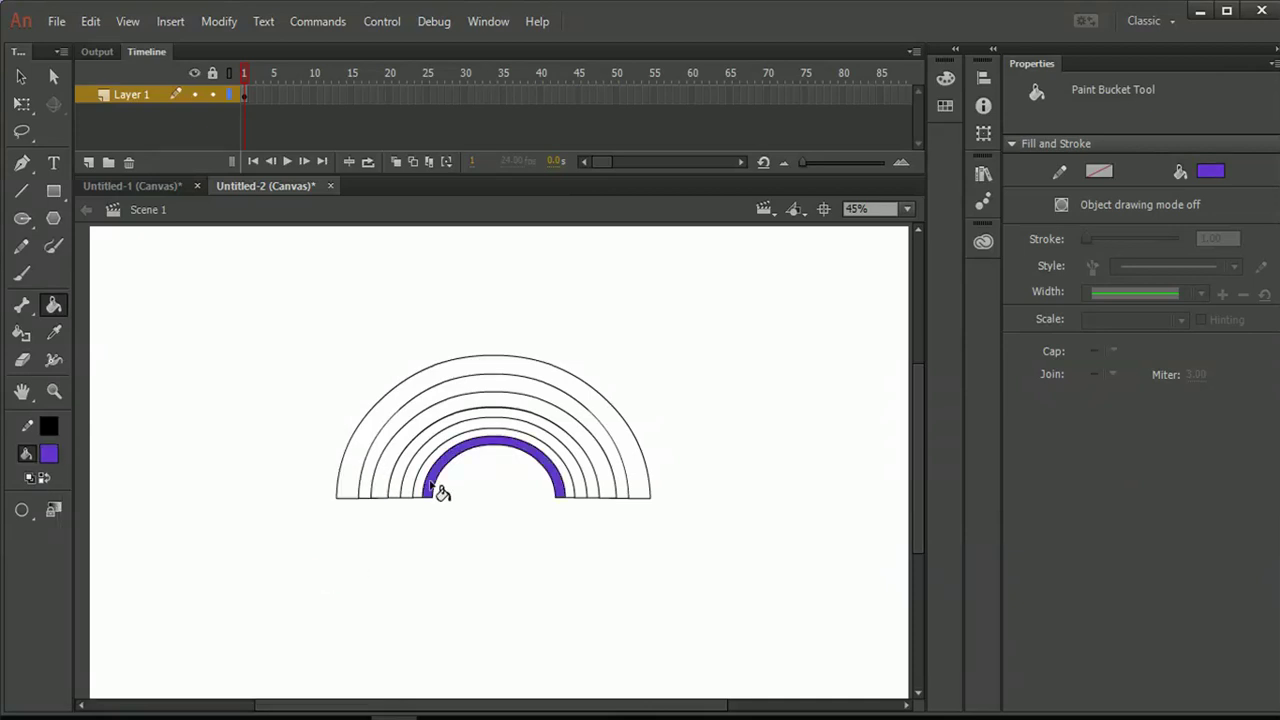
Fill the sixth band, just outside the purple one, with medium blue and the fifth band with pure blue.
left_click(50, 456)
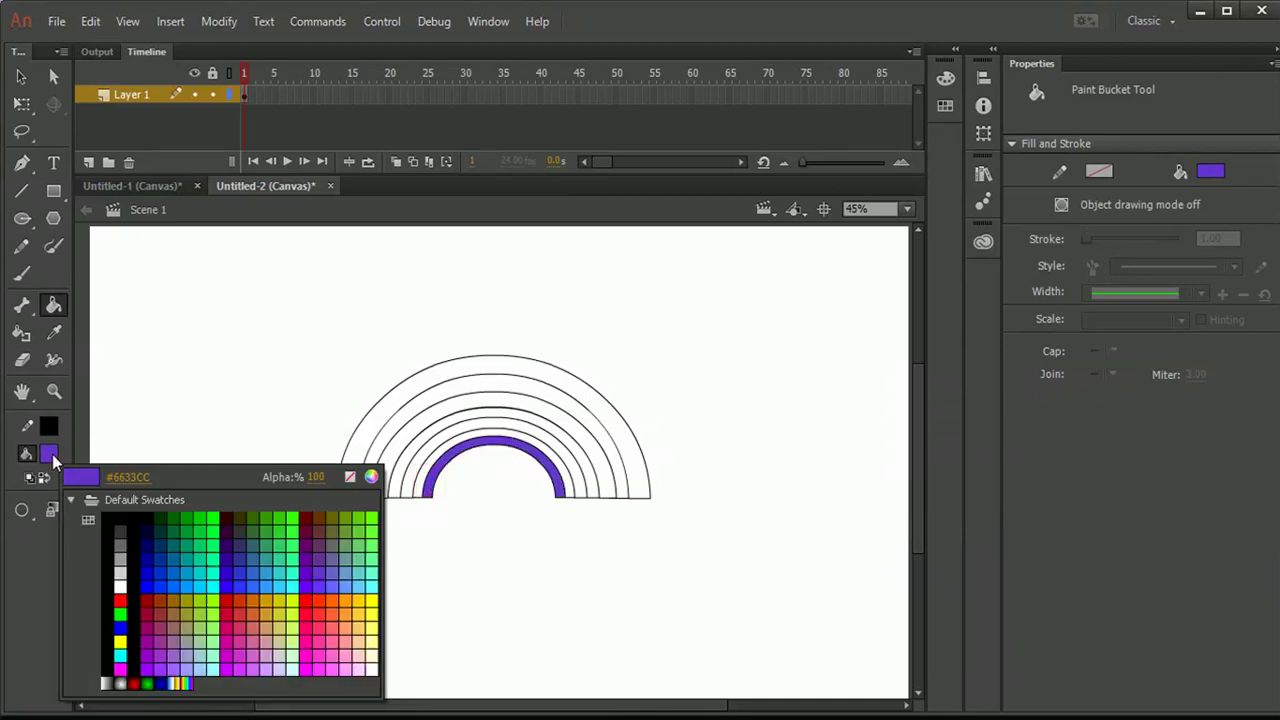
left_click(260, 565)
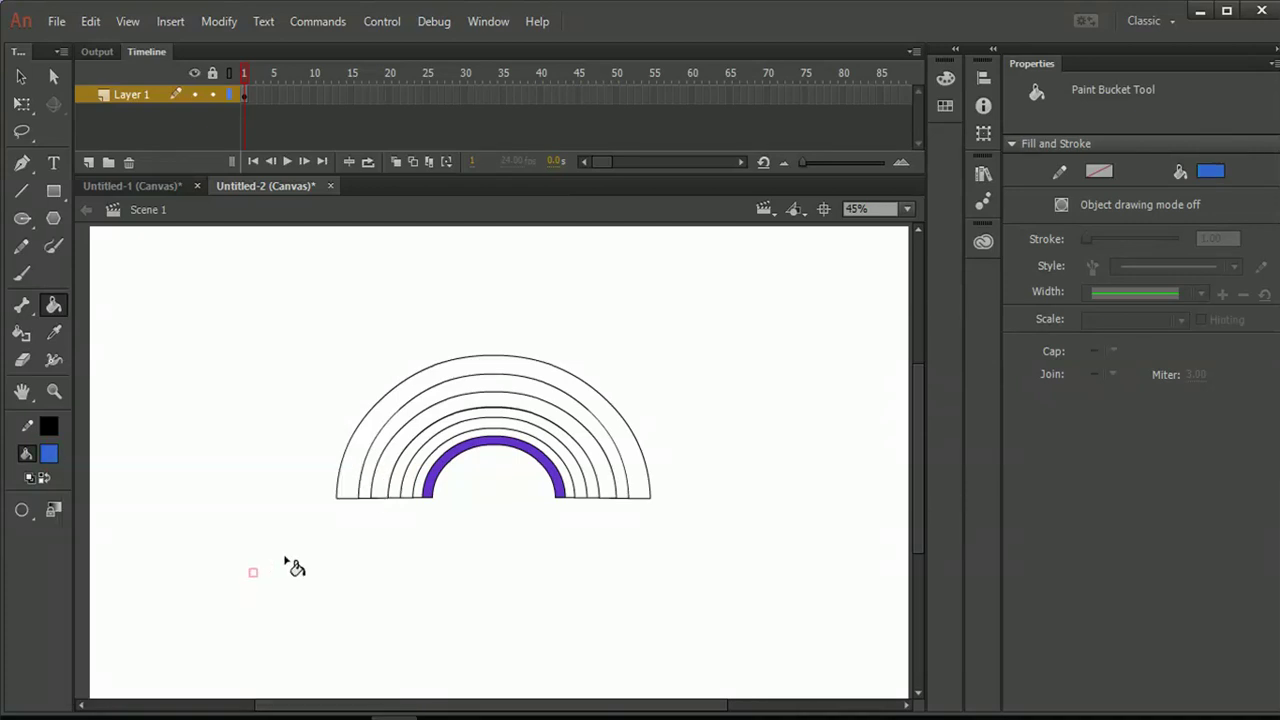
left_click(420, 491)
left_click(50, 456)
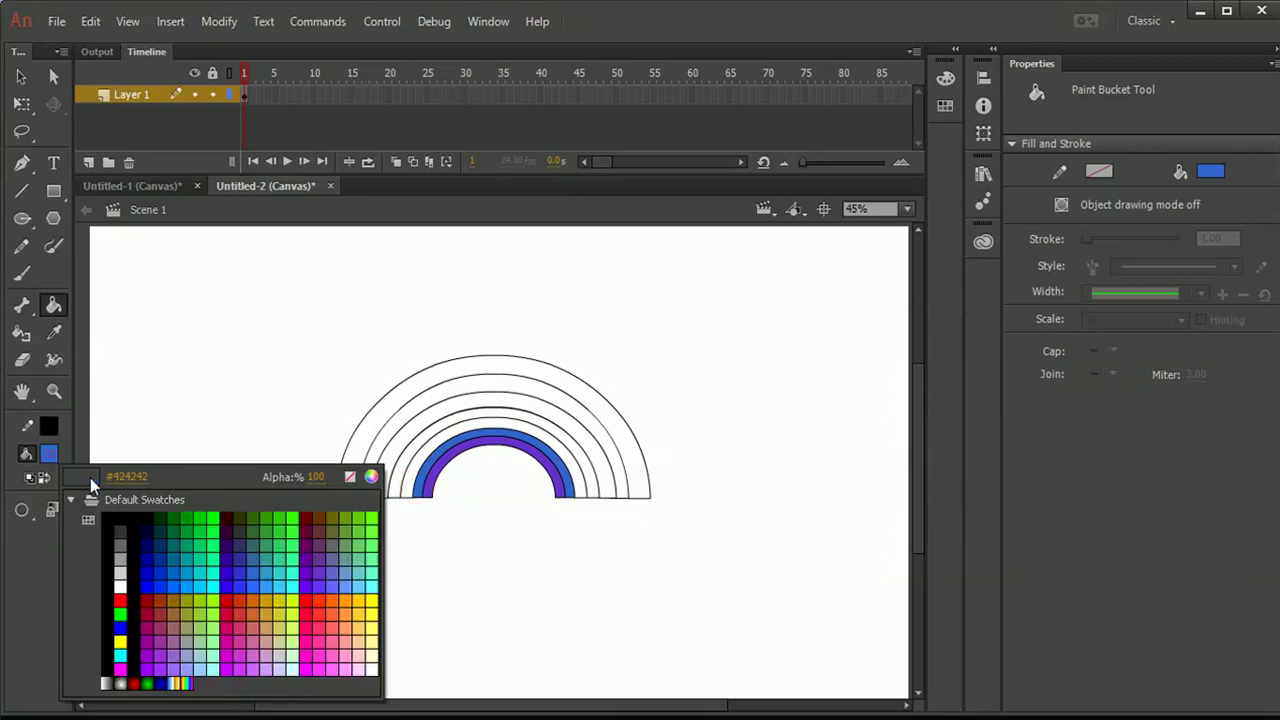
left_click(120, 627)
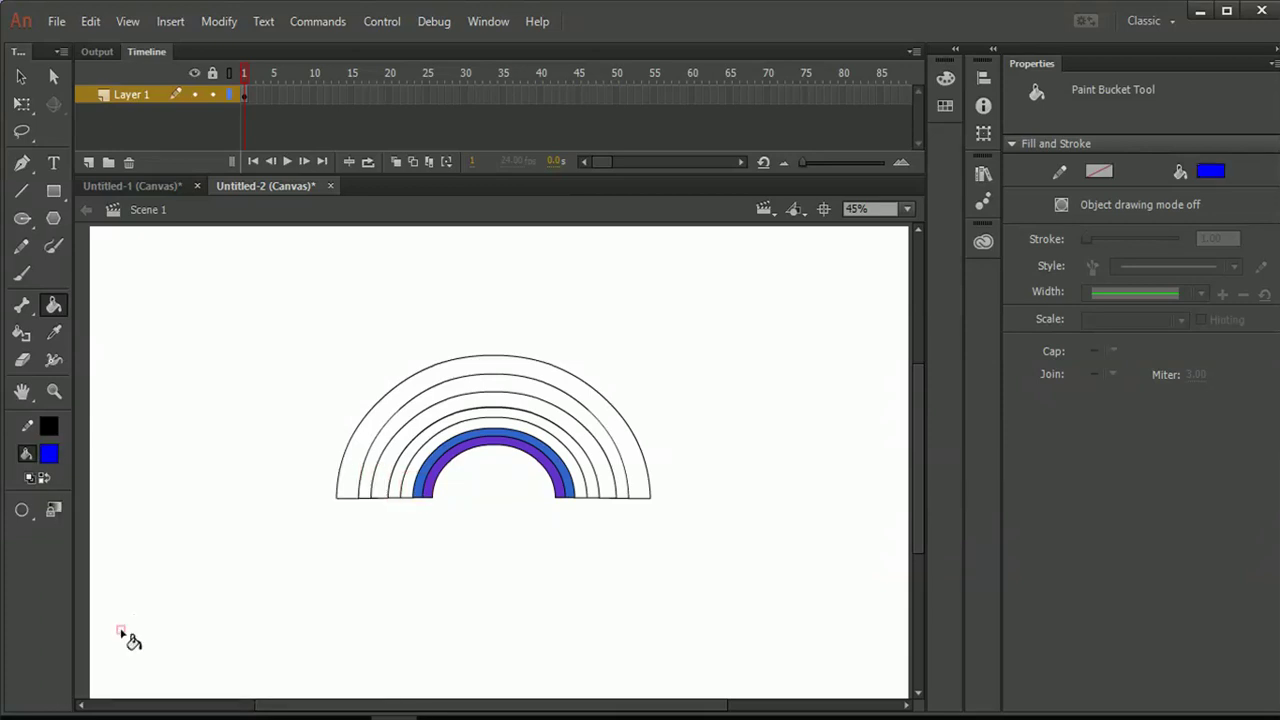
left_click(411, 483)
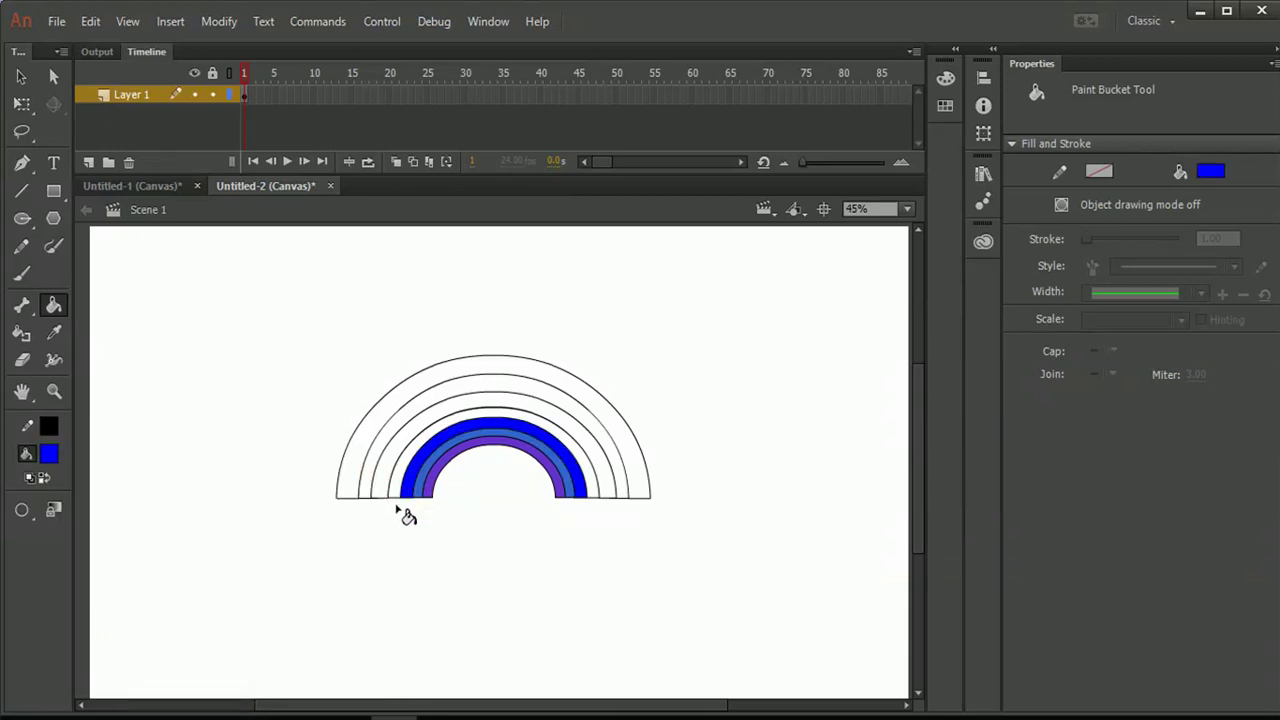
Fill the fourth band, just outside the pure blue one, with a medium dark green.
left_click(47, 457)
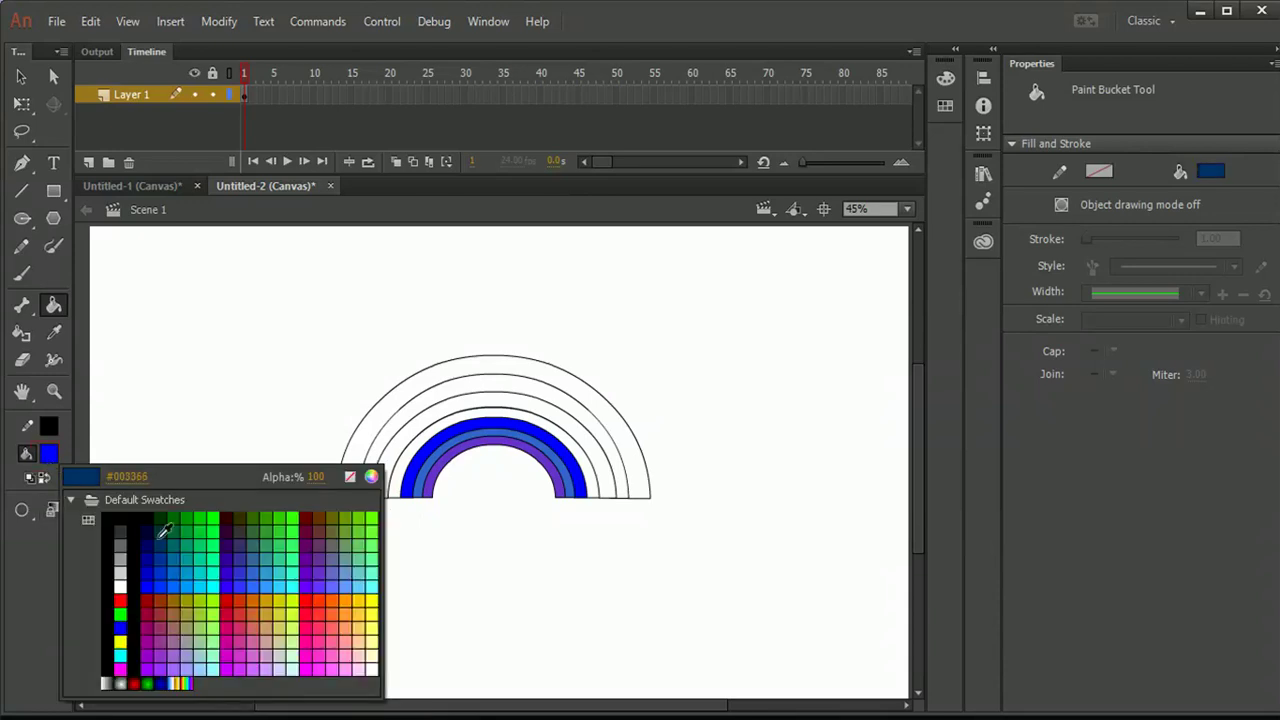
left_click(122, 613)
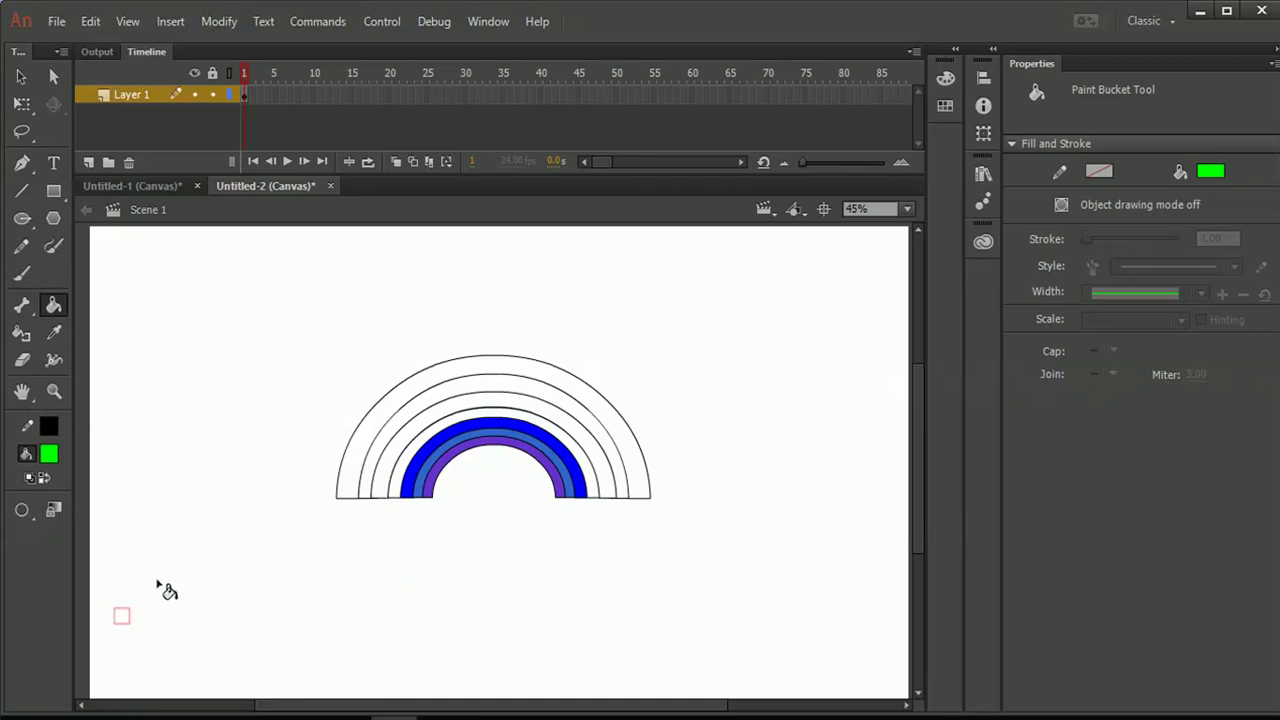
left_click(49, 454)
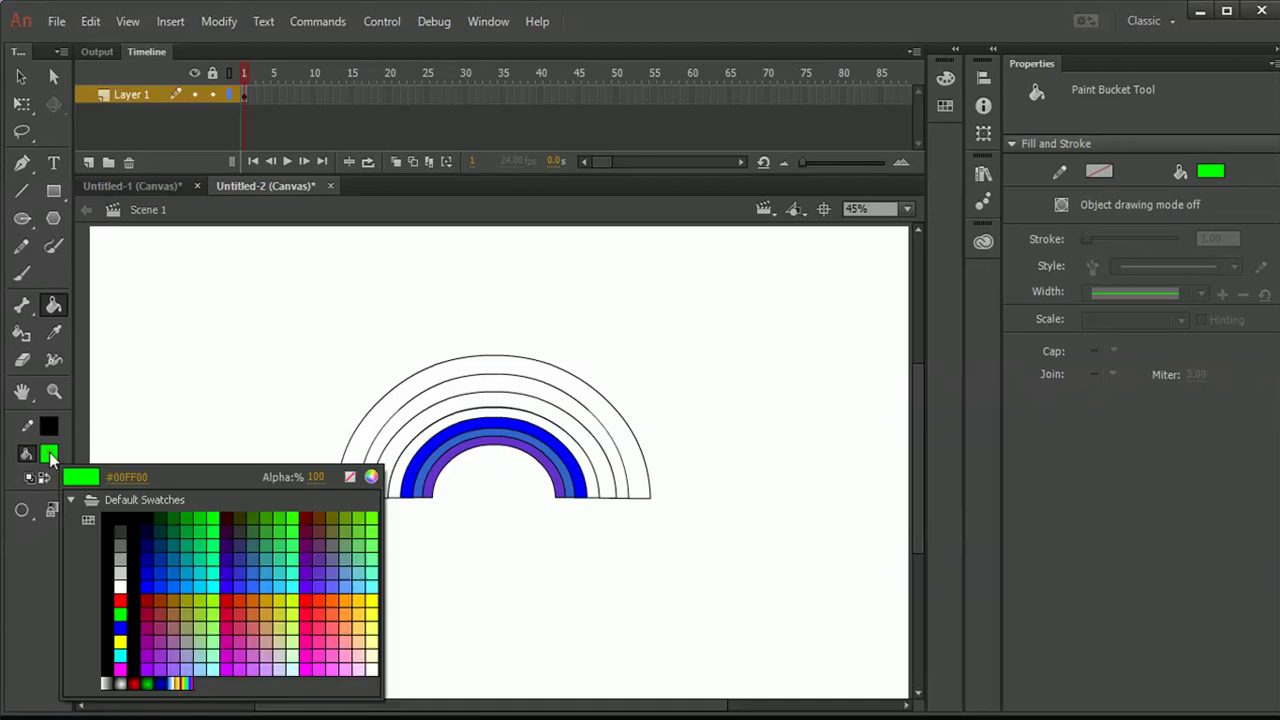
left_click(190, 522)
left_click(418, 450)
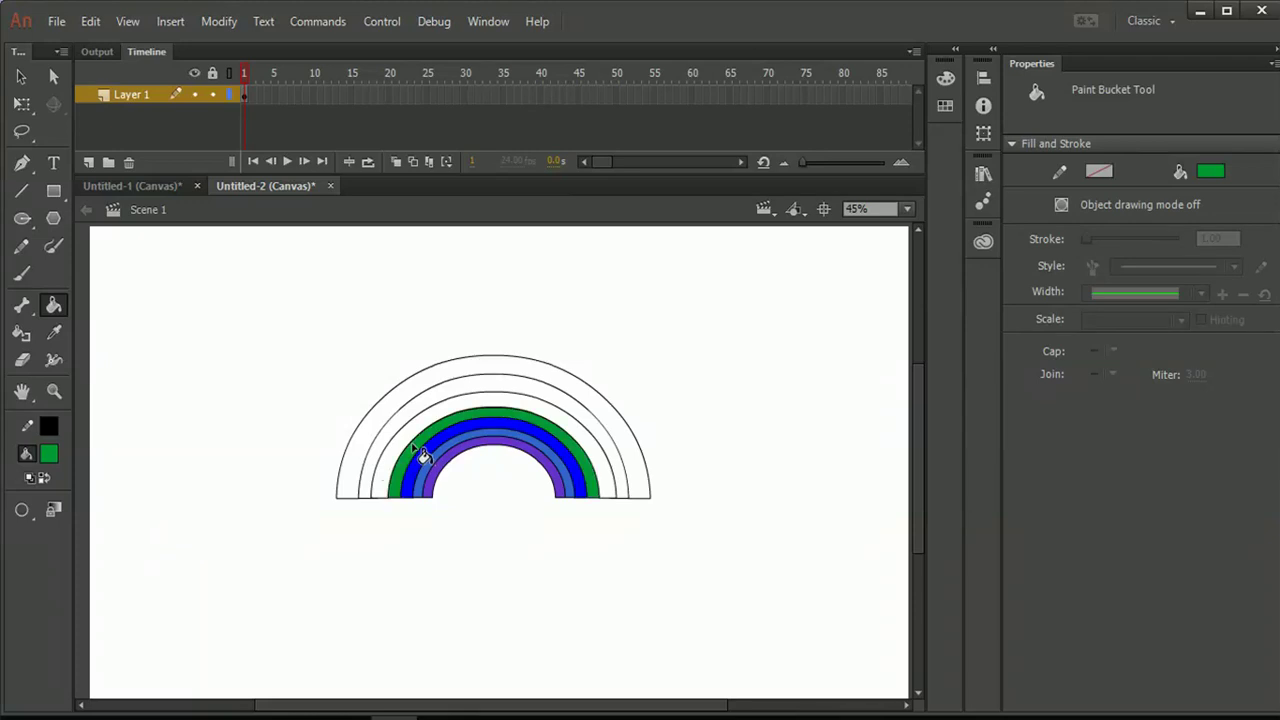
Fill the third band from the outside, next to the green one, with bright yellow.
left_click(50, 455)
left_click(124, 634)
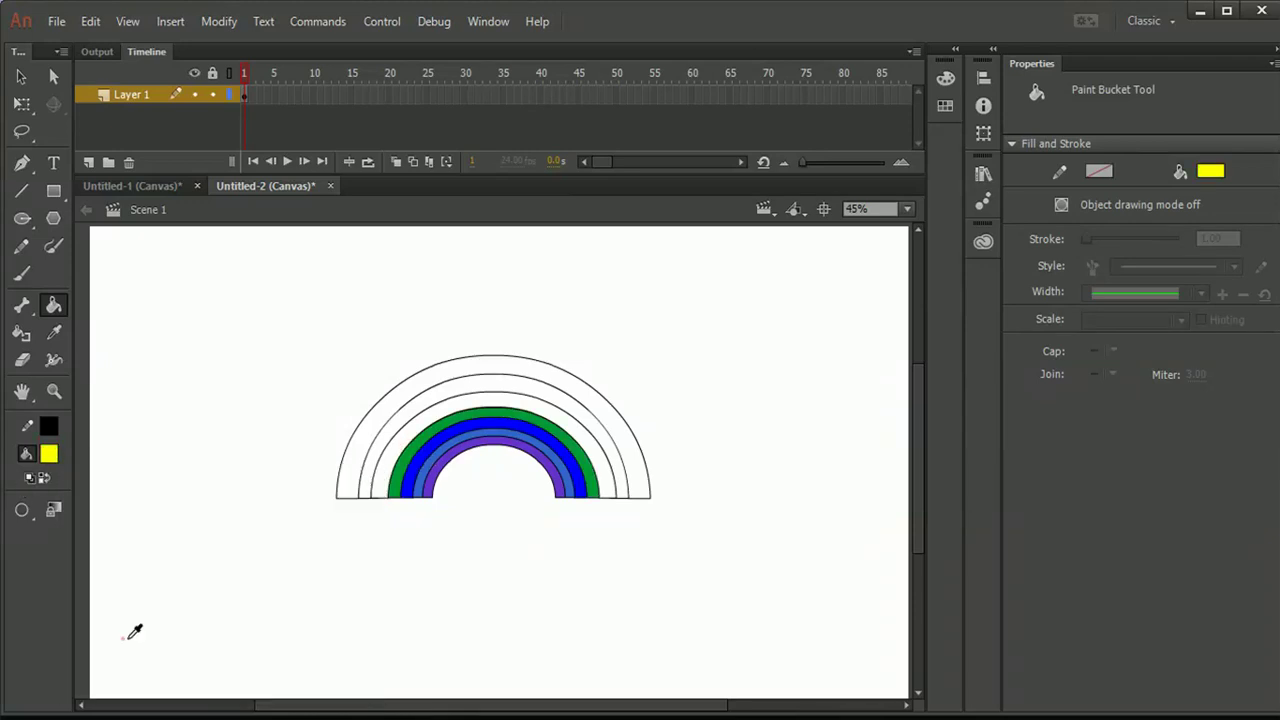
left_click(388, 468)
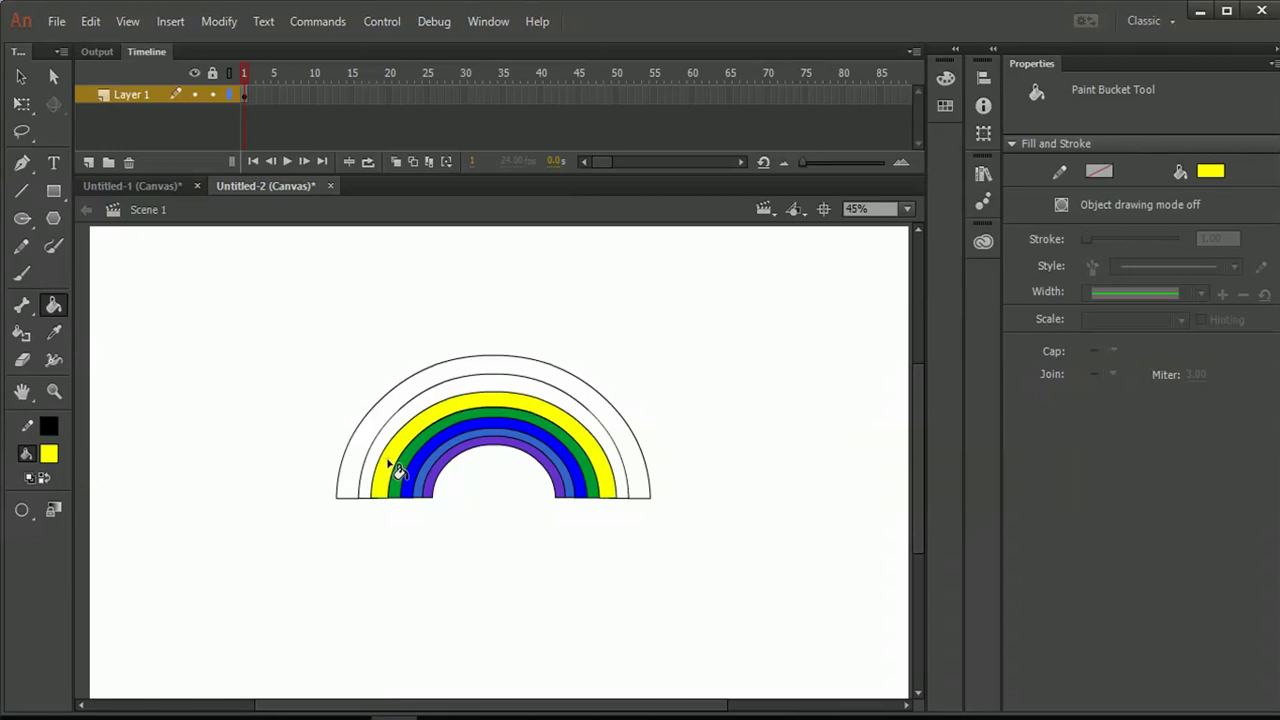
Fill the second band from the outside with orange #FF6600.
left_click(50, 455)
left_click(122, 602)
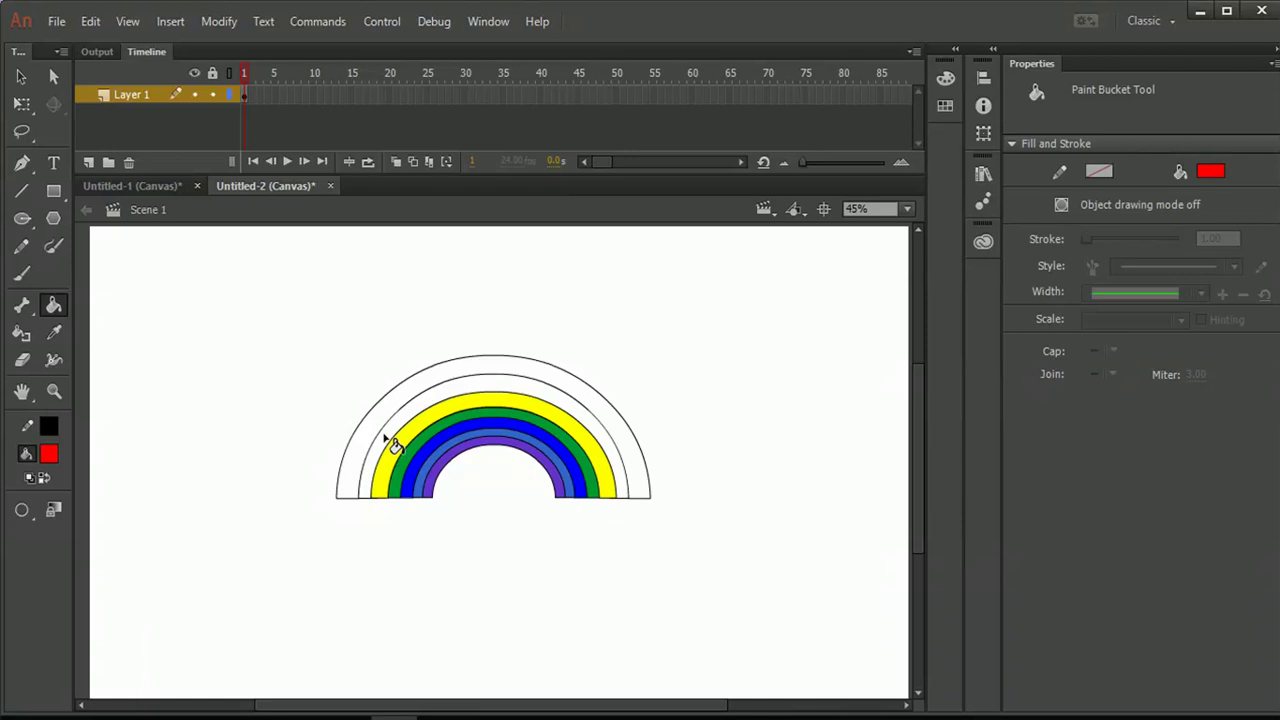
left_click(49, 454)
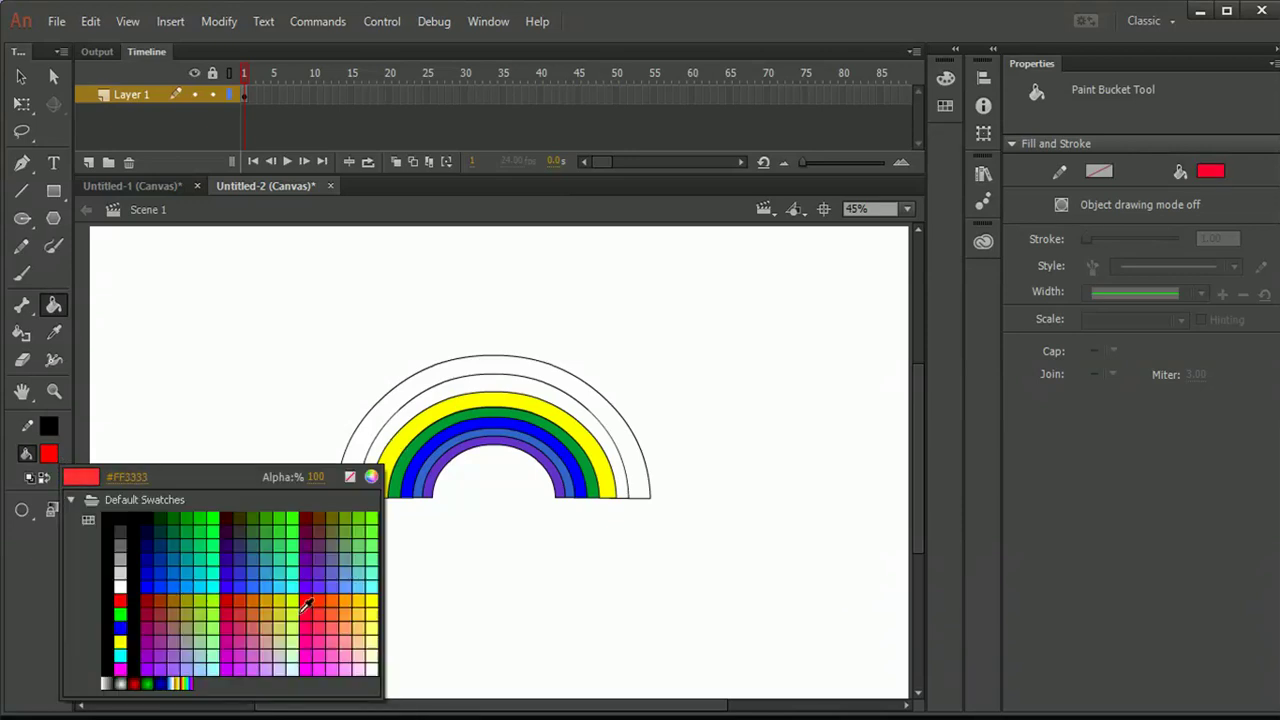
left_click(338, 594)
left_click(392, 435)
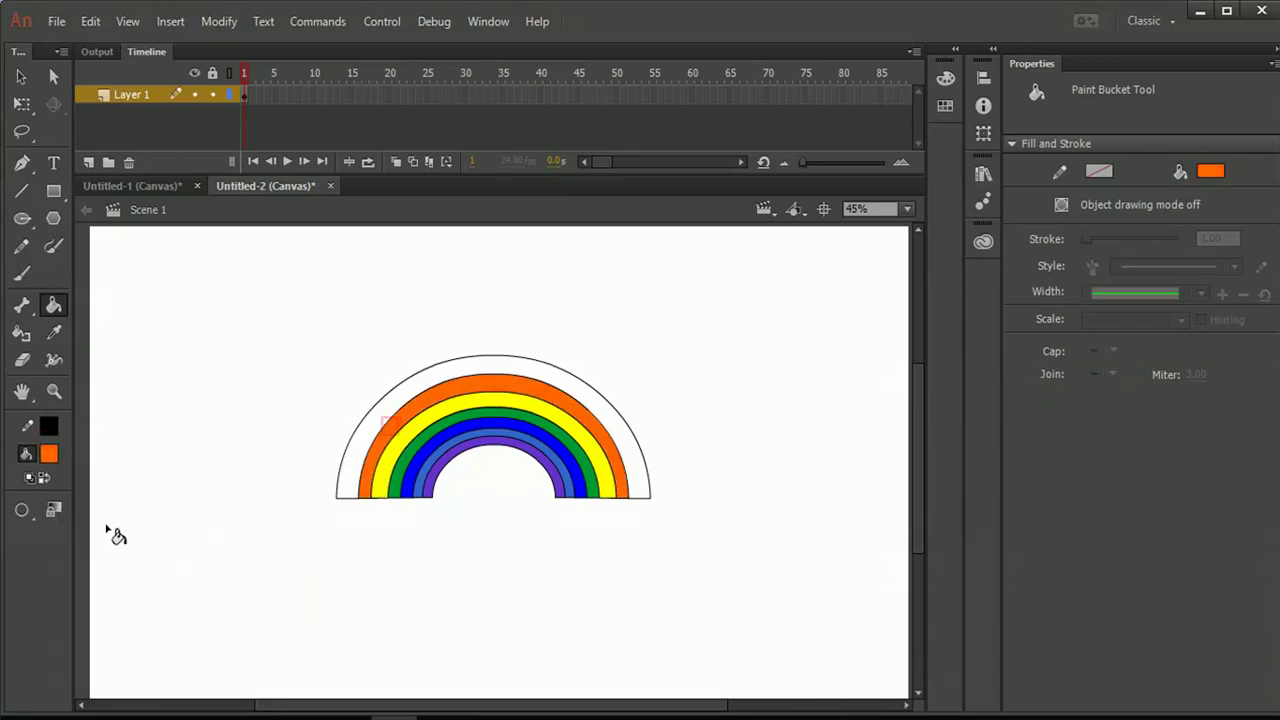
Fill the outermost band with red, and set the fill colour back to orange #FF6600.
left_click(47, 457)
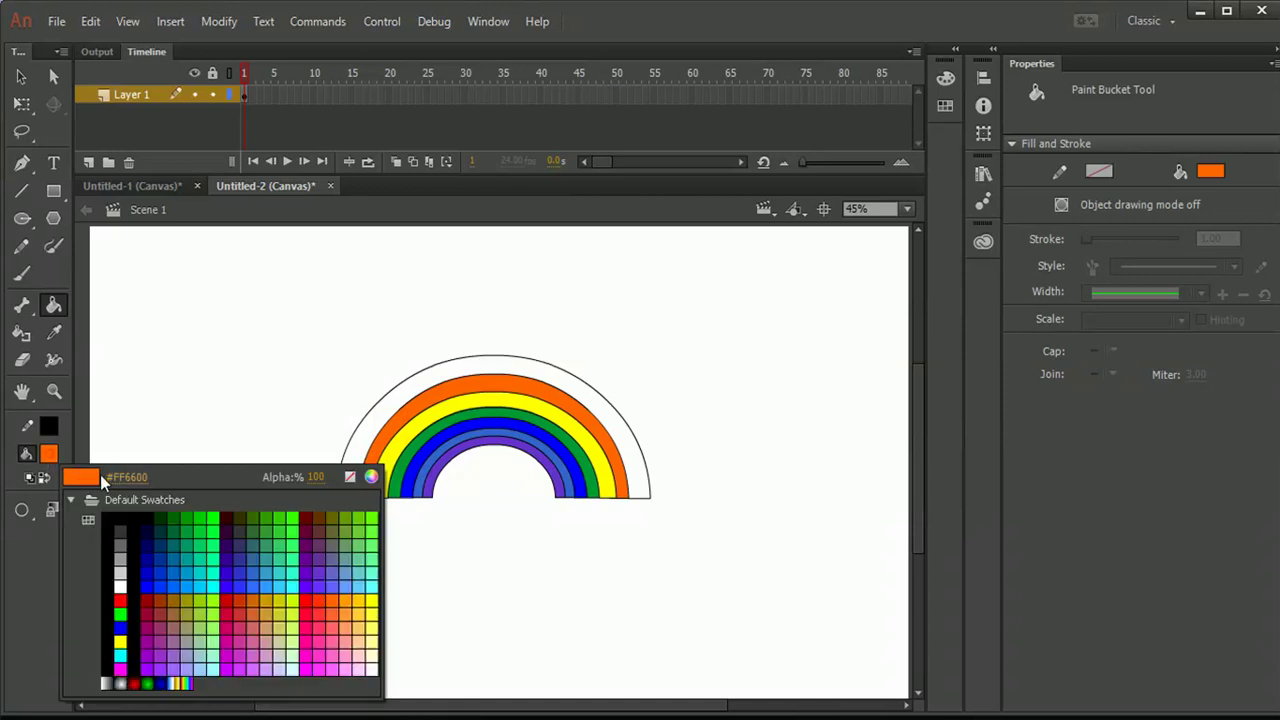
left_click(117, 603)
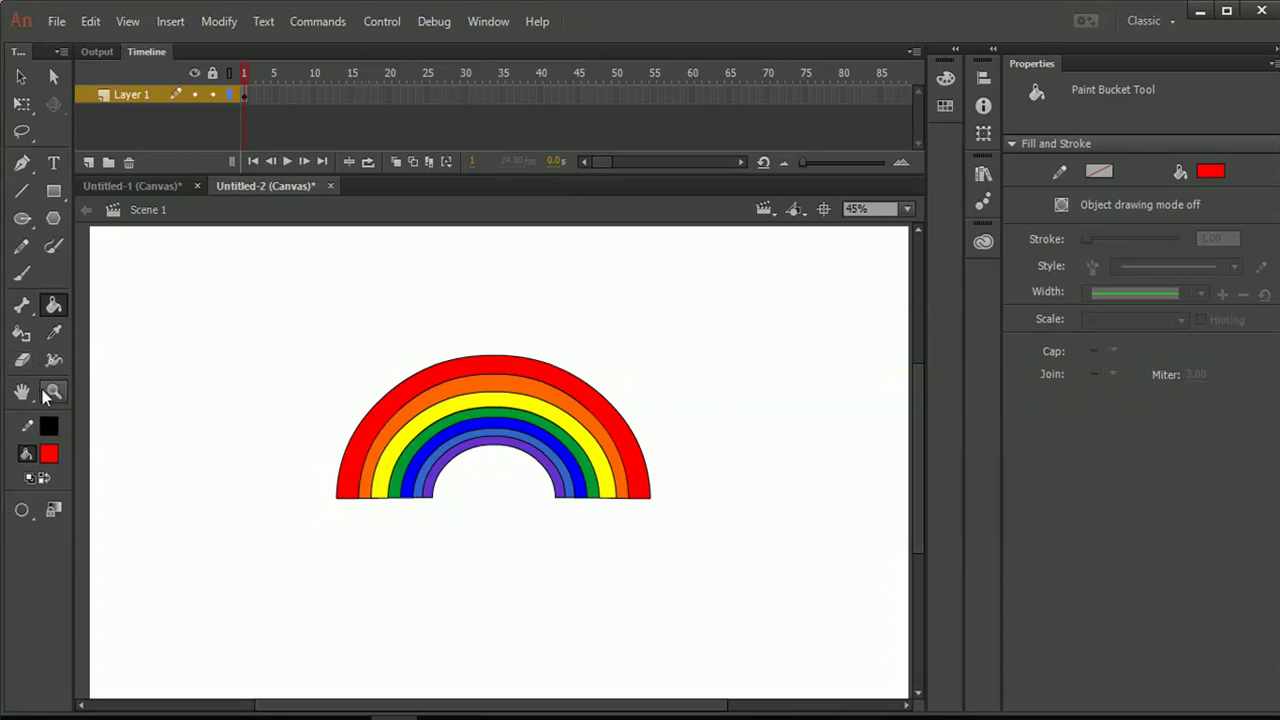
left_click(49, 454)
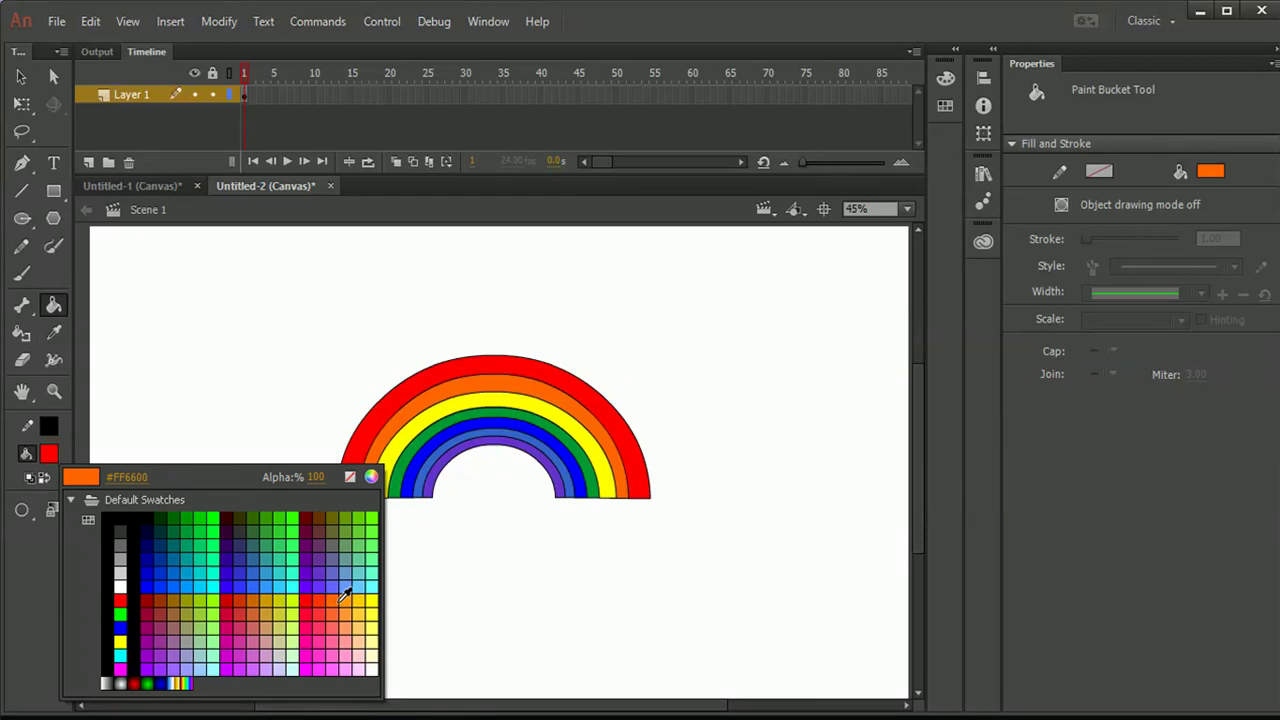
left_click(344, 594)
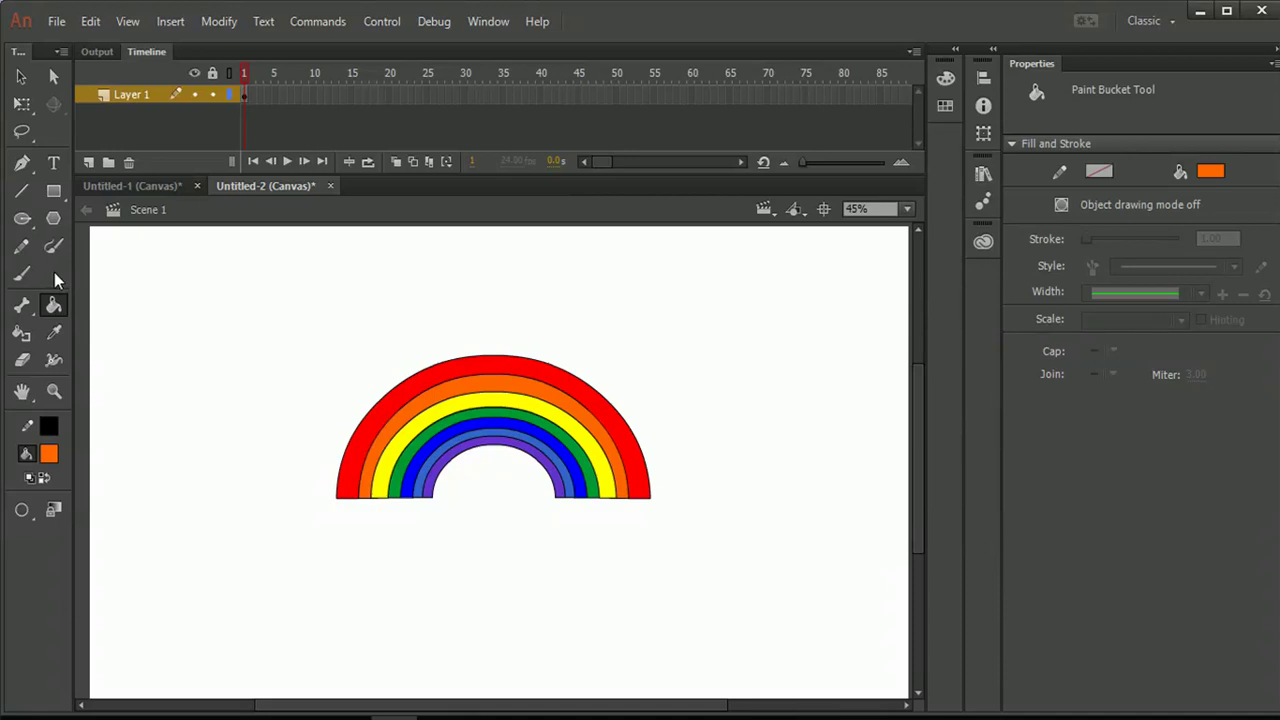
Open the innermost purple band for editing, delete its black outline, and return to Scene 1 with nothing selected.
left_click(24, 106)
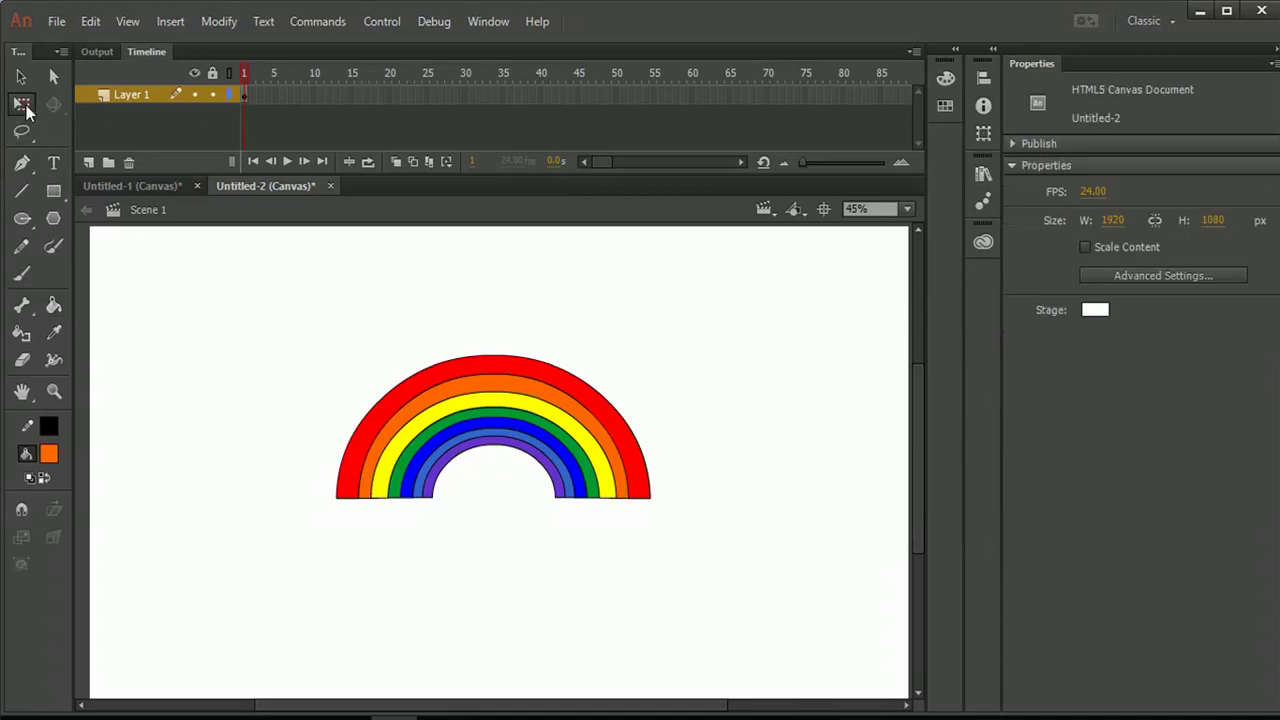
left_click(506, 452)
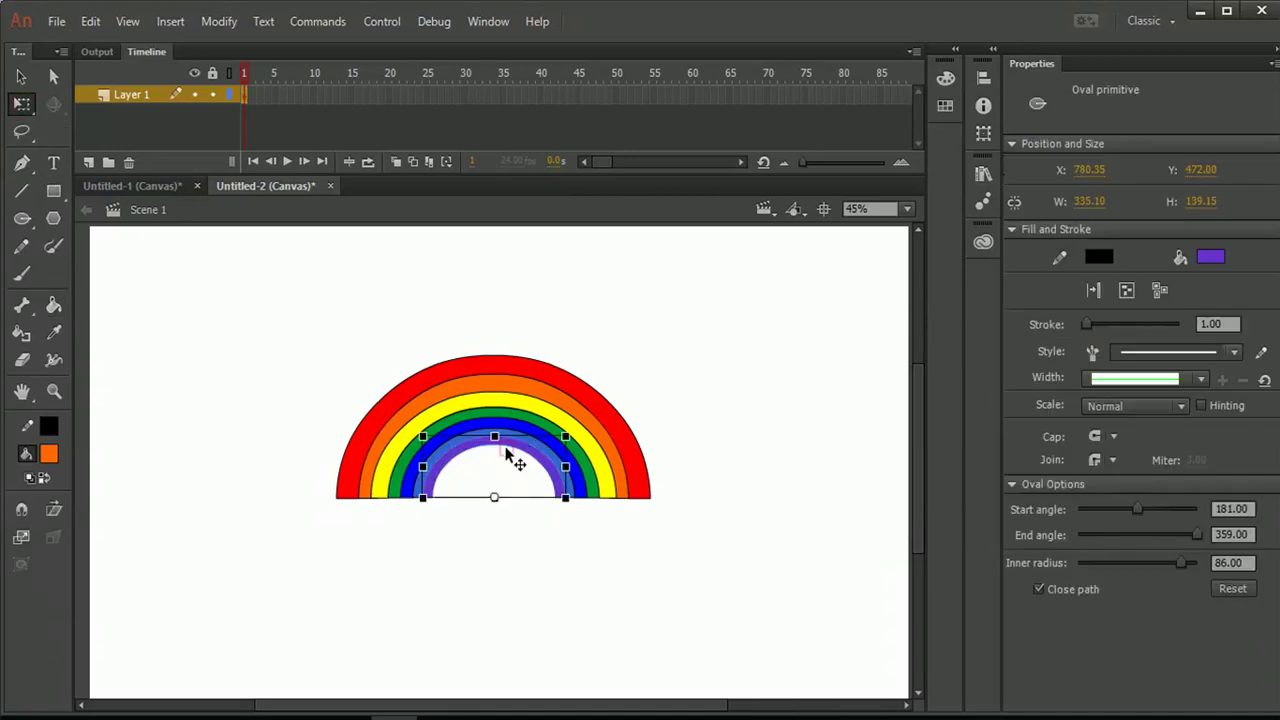
double_click(507, 448)
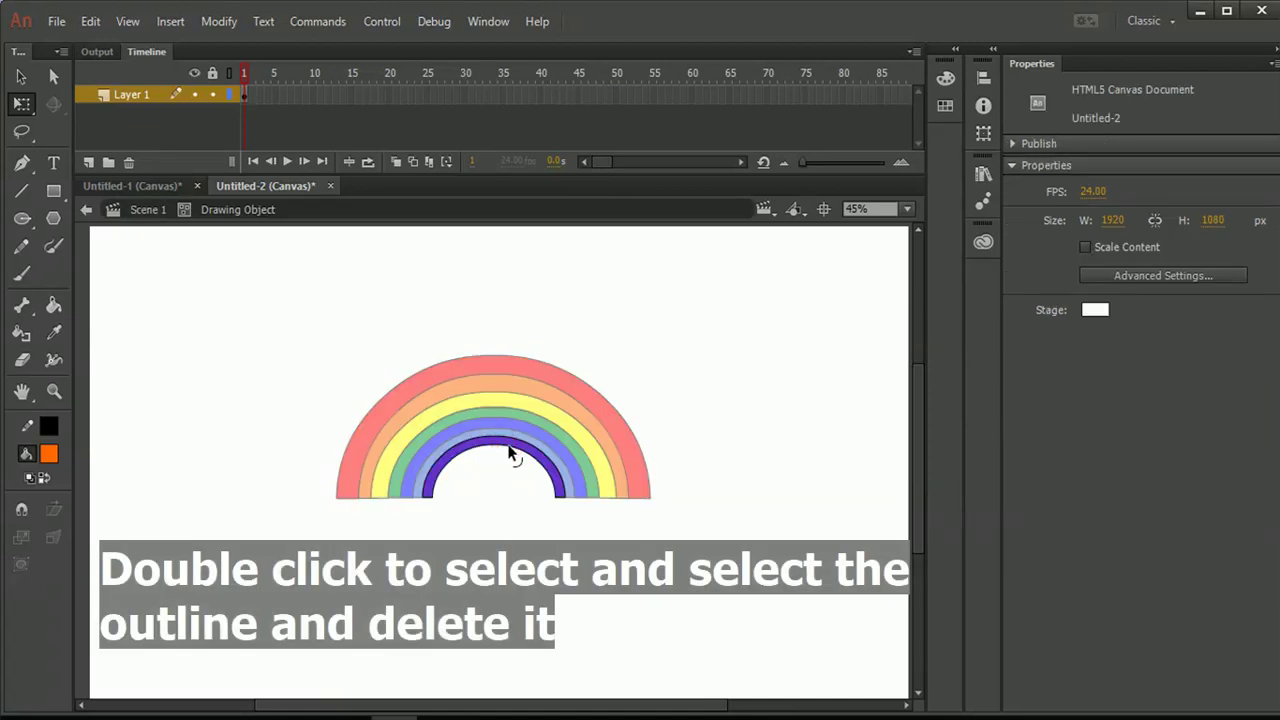
left_click(507, 450)
left_click(512, 452)
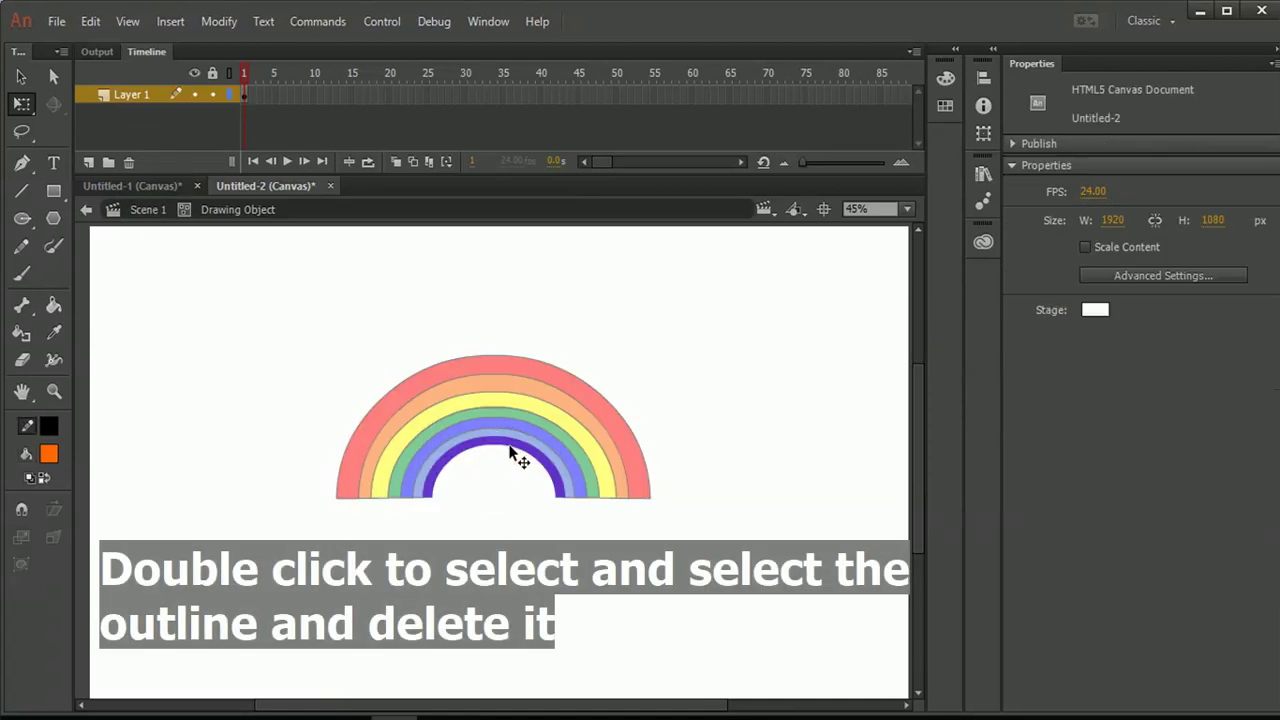
double_click(449, 300)
left_click(687, 435)
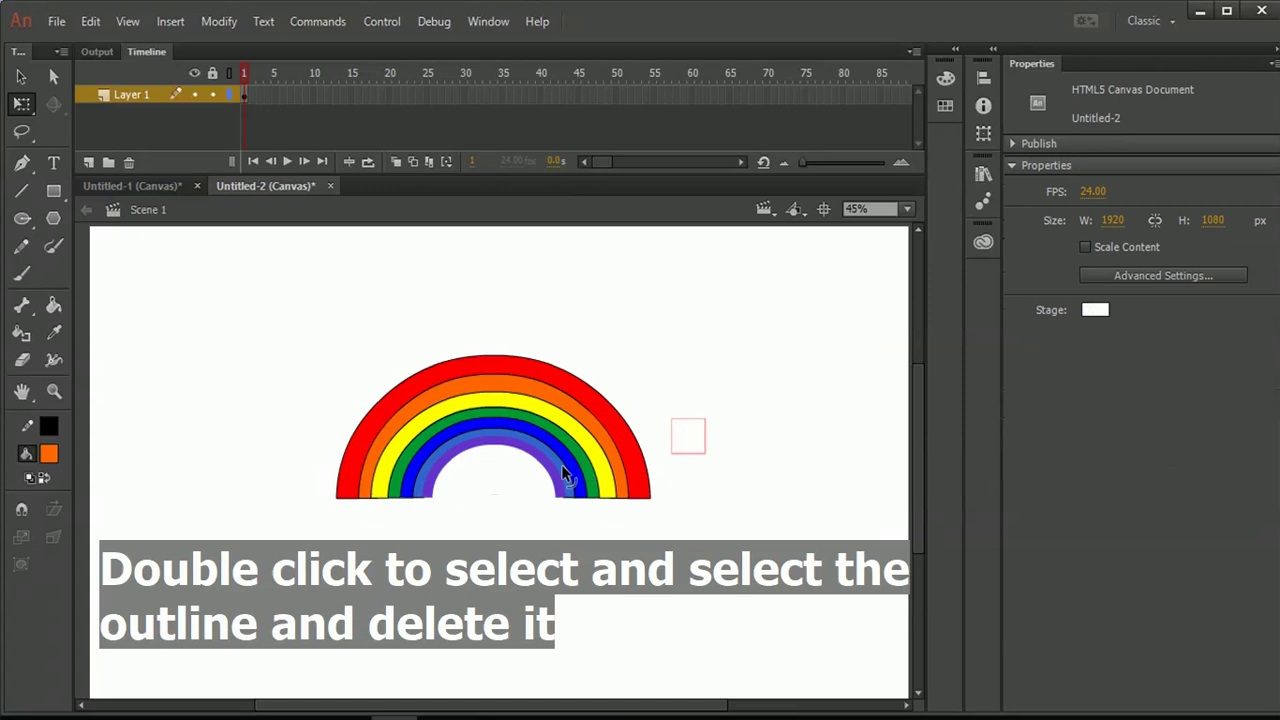
Delete the black outline inside the medium blue sixth band's drawing object, and return to Scene 1.
double_click(570, 468)
left_click(570, 470)
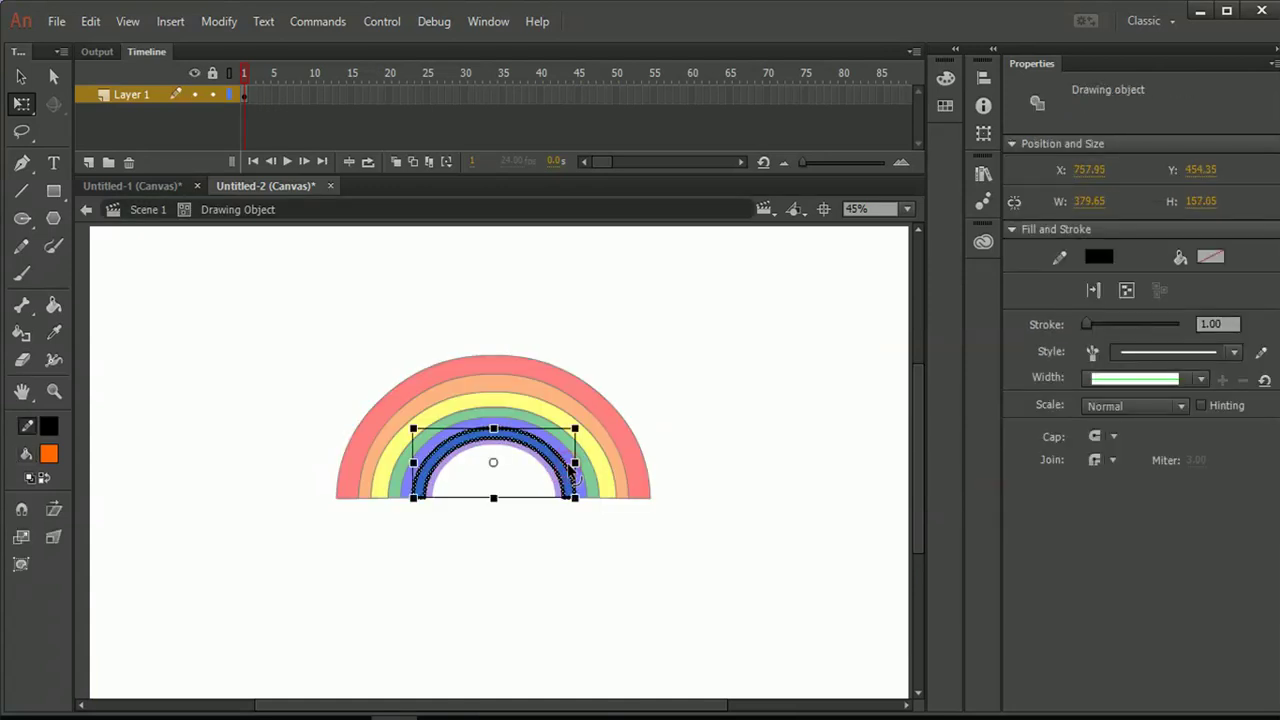
left_click(567, 464)
double_click(691, 378)
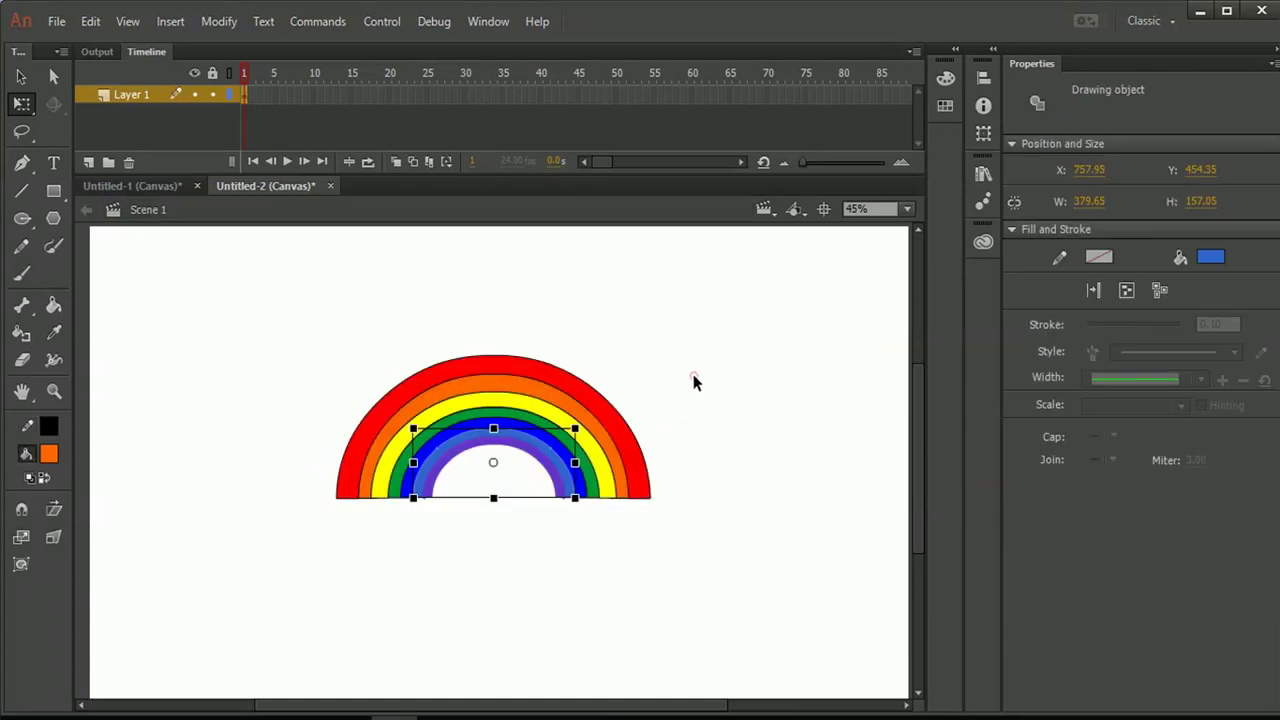
left_click(767, 428)
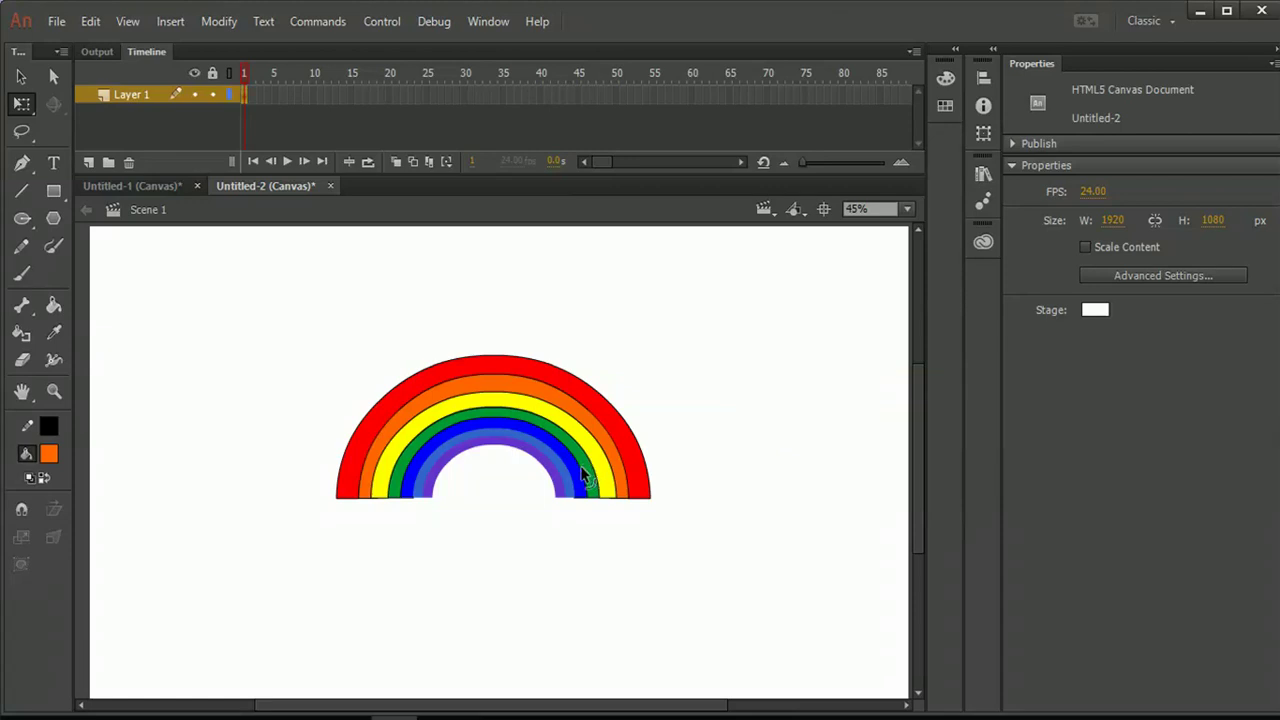
Delete the black outline inside the pure blue fifth band's drawing object, and return to Scene 1.
double_click(584, 474)
left_click(584, 474)
left_click(587, 470)
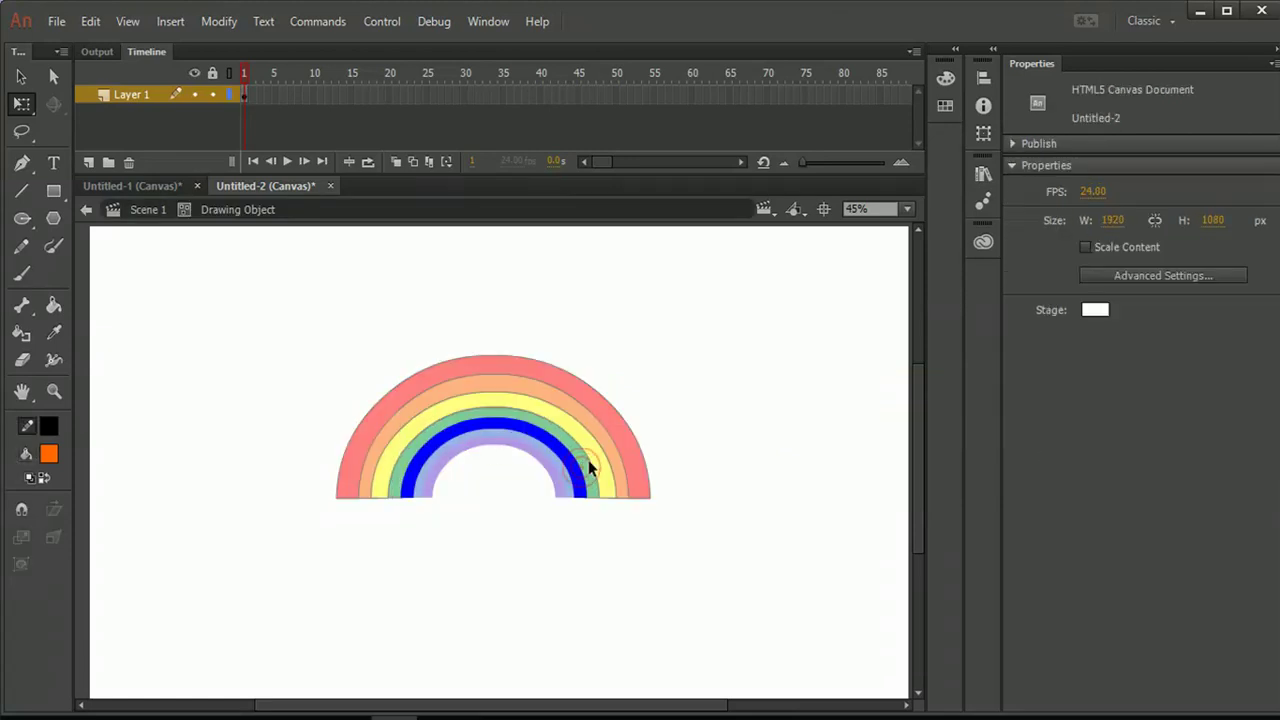
double_click(676, 390)
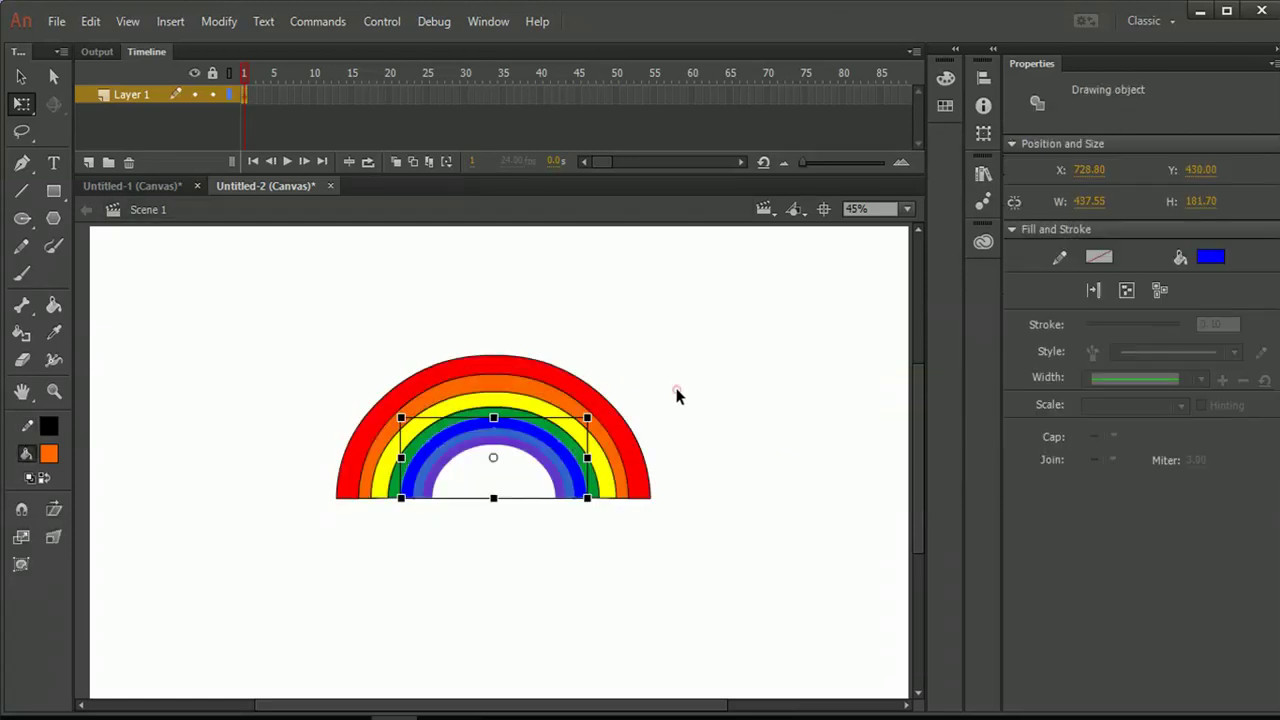
Delete the black outline inside the green fourth band's drawing object, and return to Scene 1.
double_click(592, 486)
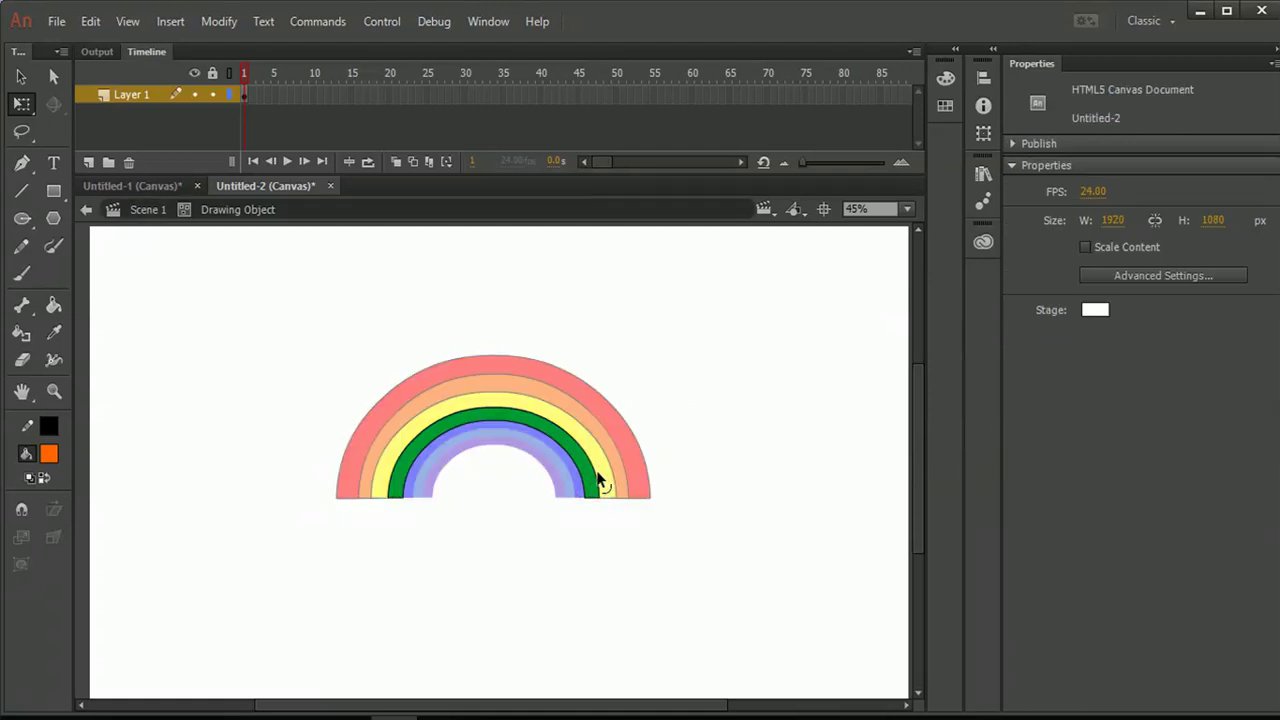
left_click(600, 482)
left_click(594, 479)
double_click(687, 382)
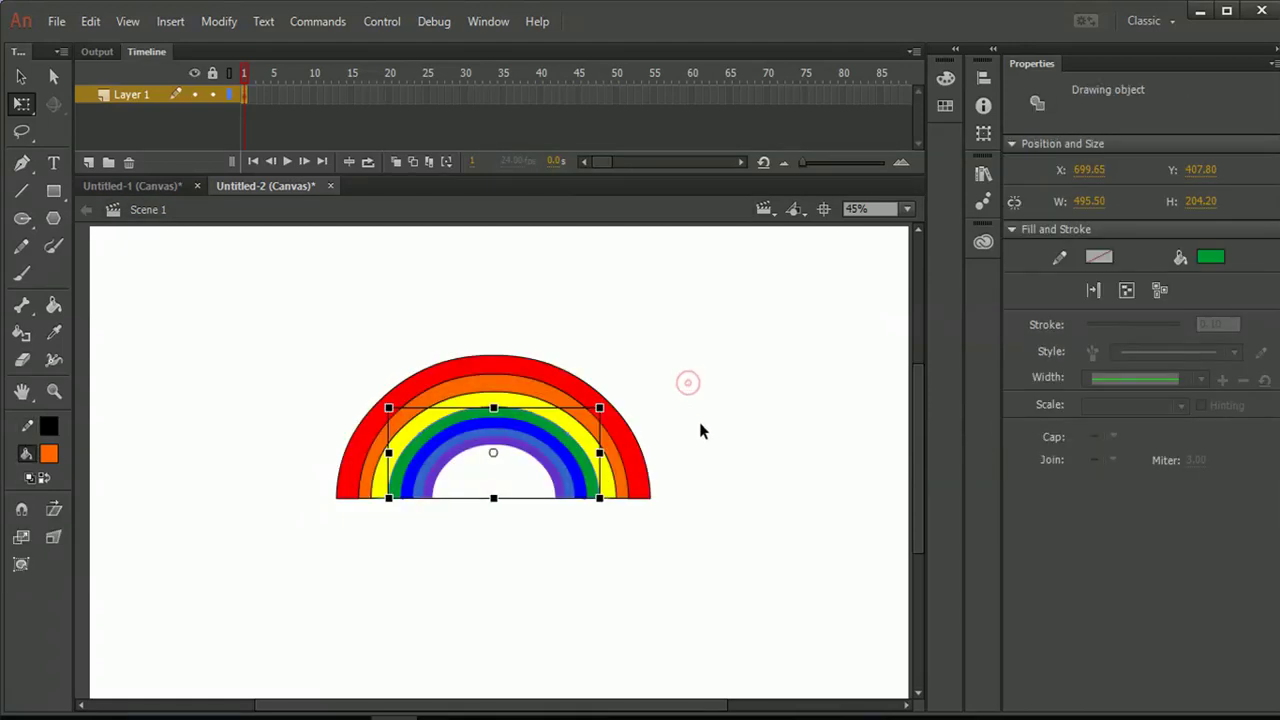
Delete the black outline inside the yellow third band's drawing object, and return to Scene 1.
left_click(700, 424)
double_click(609, 474)
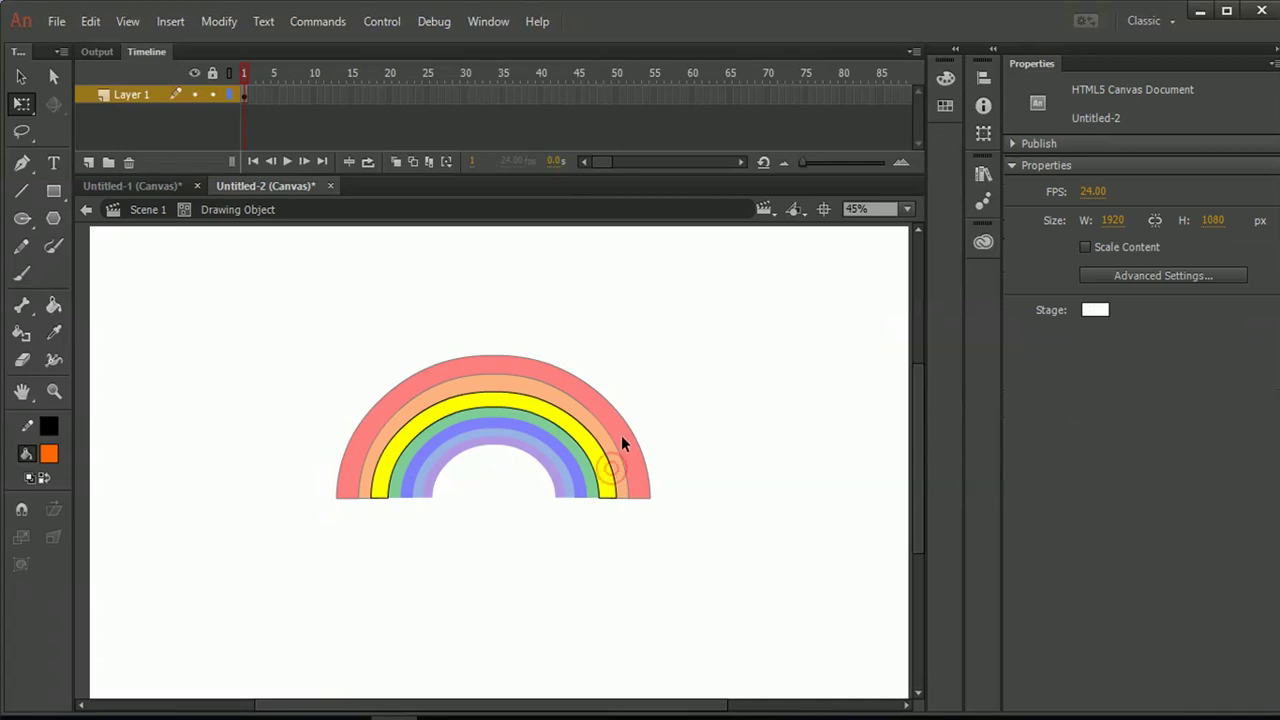
left_click(604, 455)
left_click(624, 439)
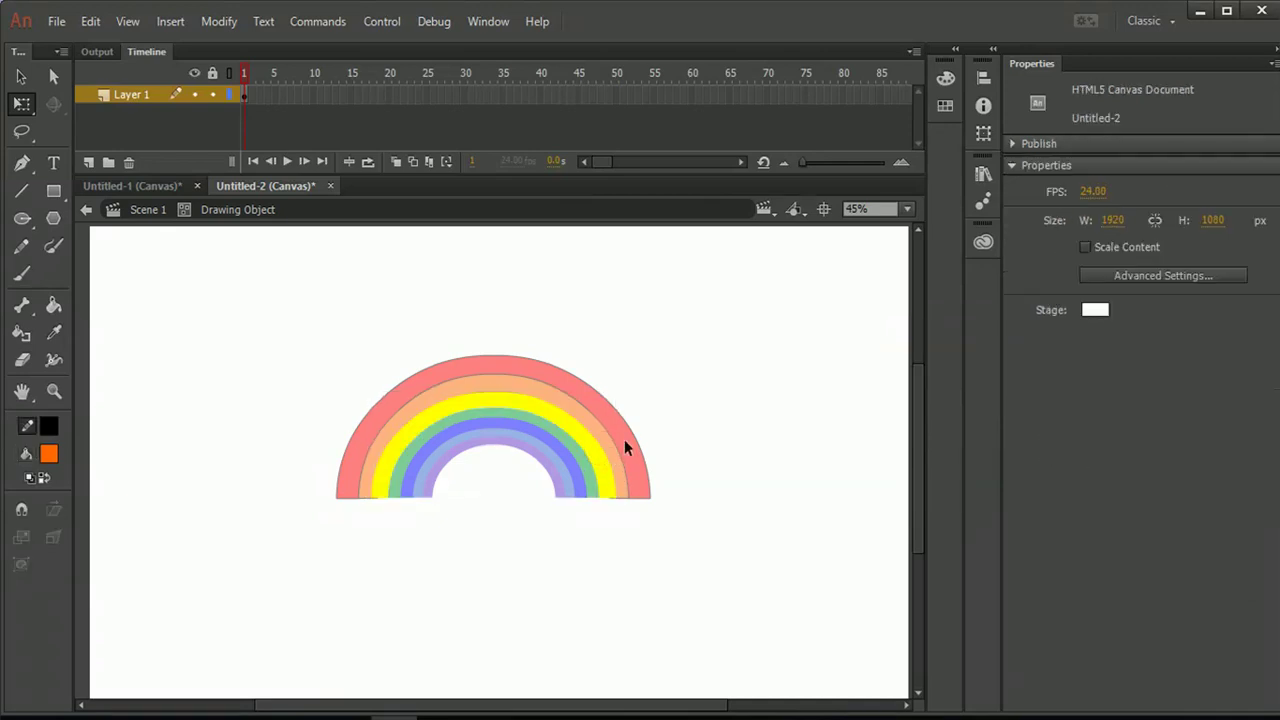
double_click(706, 397)
left_click(705, 393)
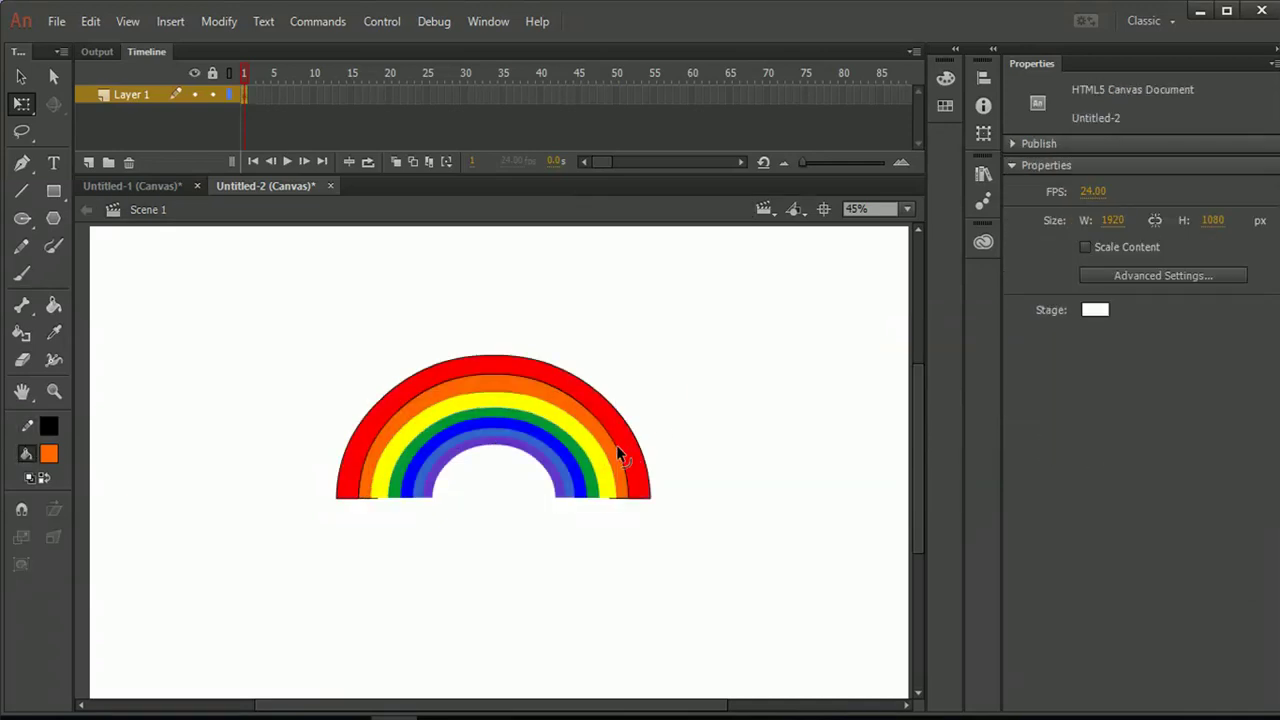
Delete the black outline inside the orange second band's drawing object, and return to Scene 1.
double_click(616, 445)
left_click(616, 445)
left_click(616, 445)
double_click(705, 403)
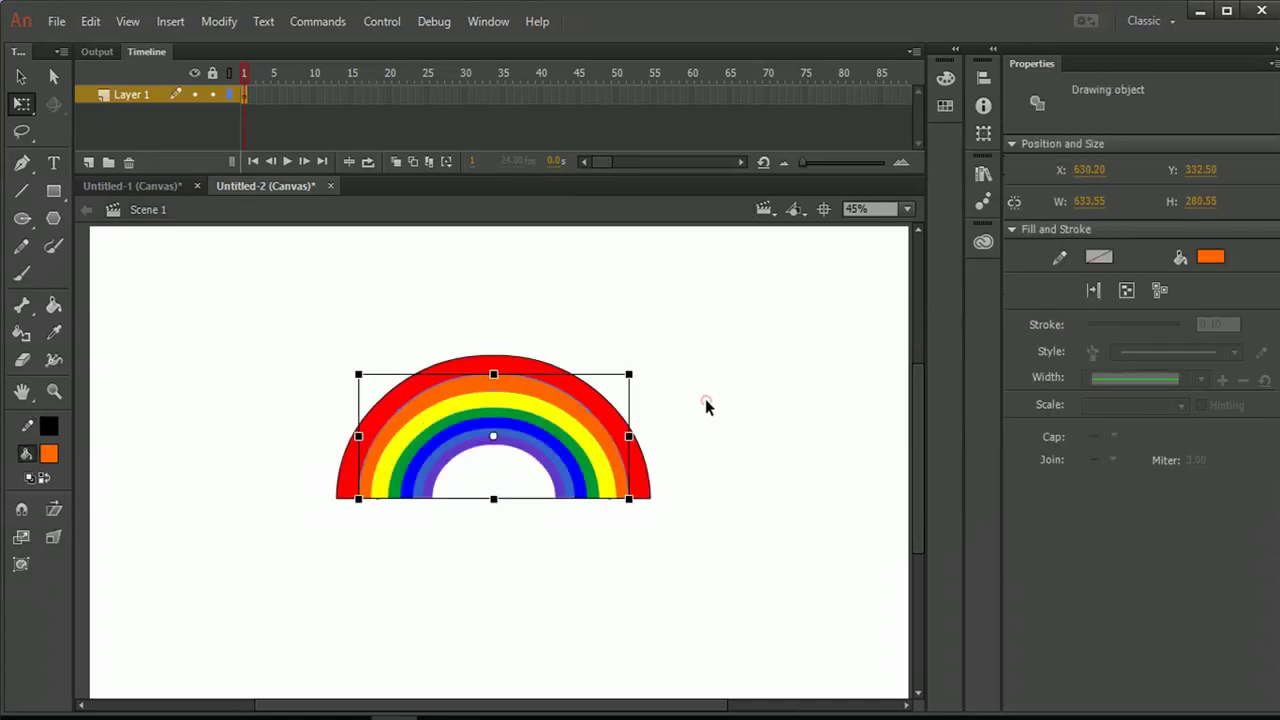
Delete the black outline inside the red outermost band's drawing object, and return to Scene 1 with nothing selected.
left_click(666, 445)
double_click(648, 455)
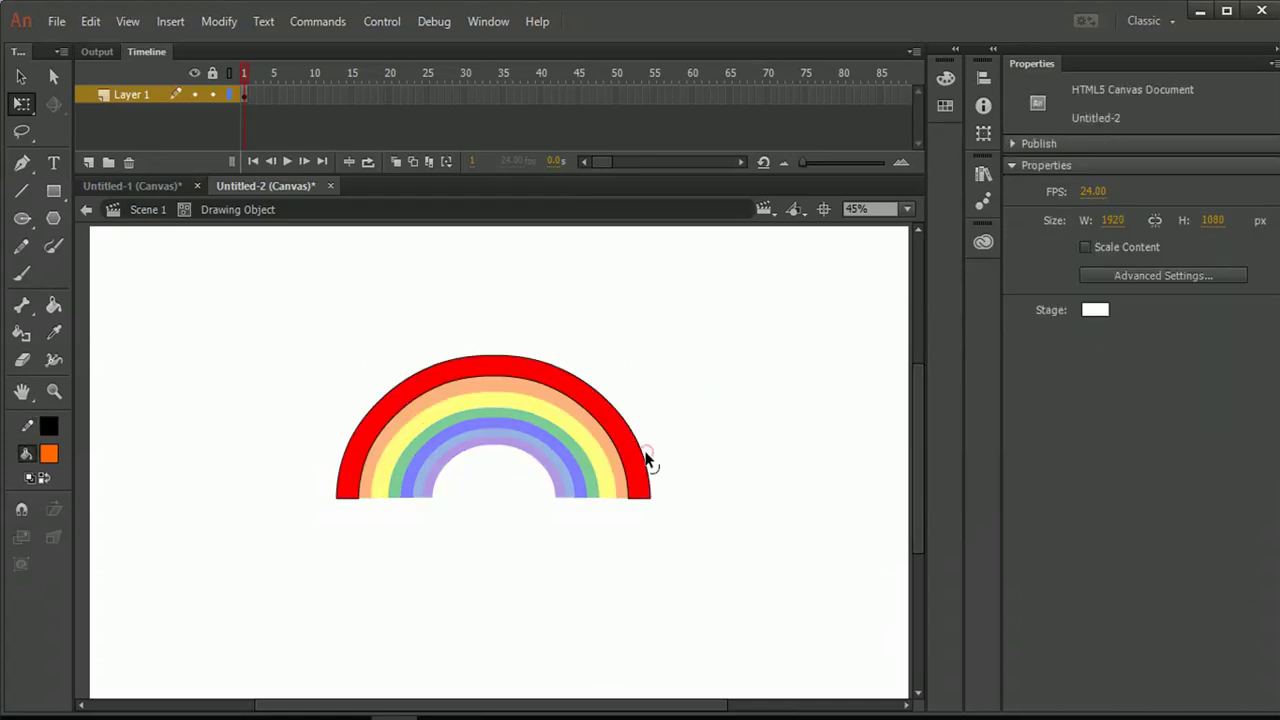
left_click(648, 458)
left_click(648, 458)
double_click(709, 418)
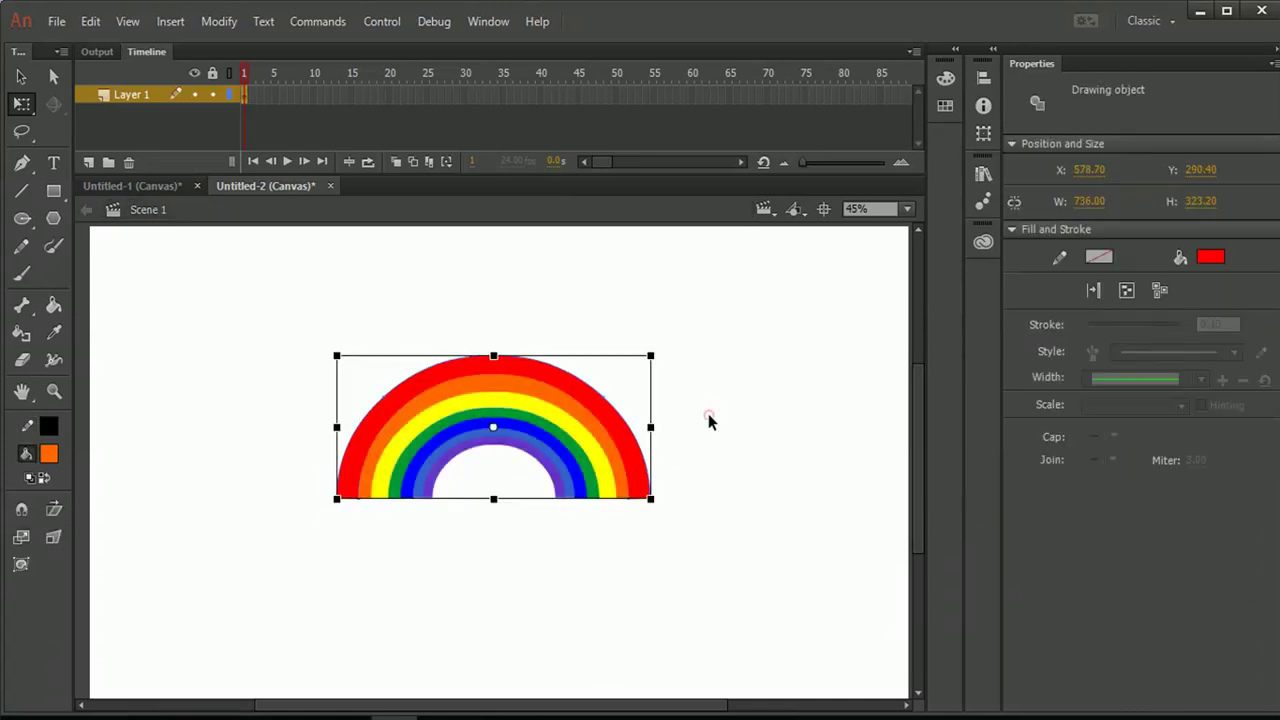
left_click(709, 418)
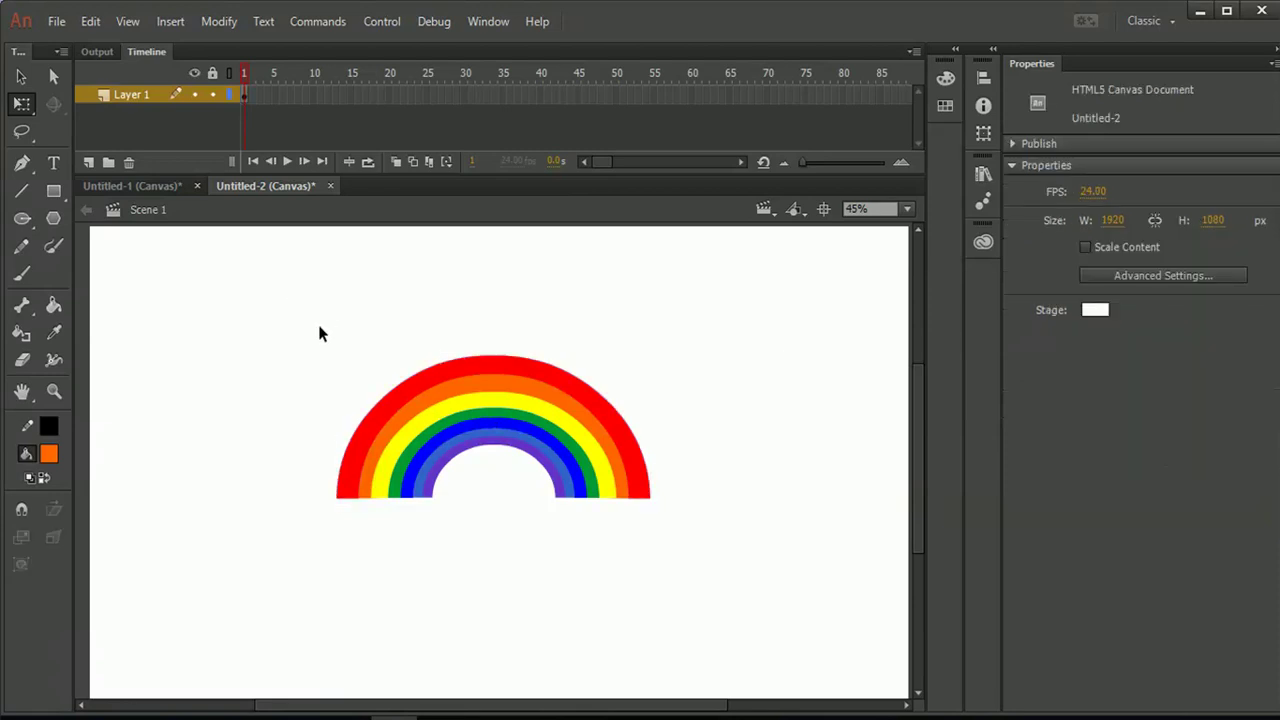
Examine the medium blue and pure blue bands' drawing objects for leftover outlines, and return to Scene 1.
double_click(424, 463)
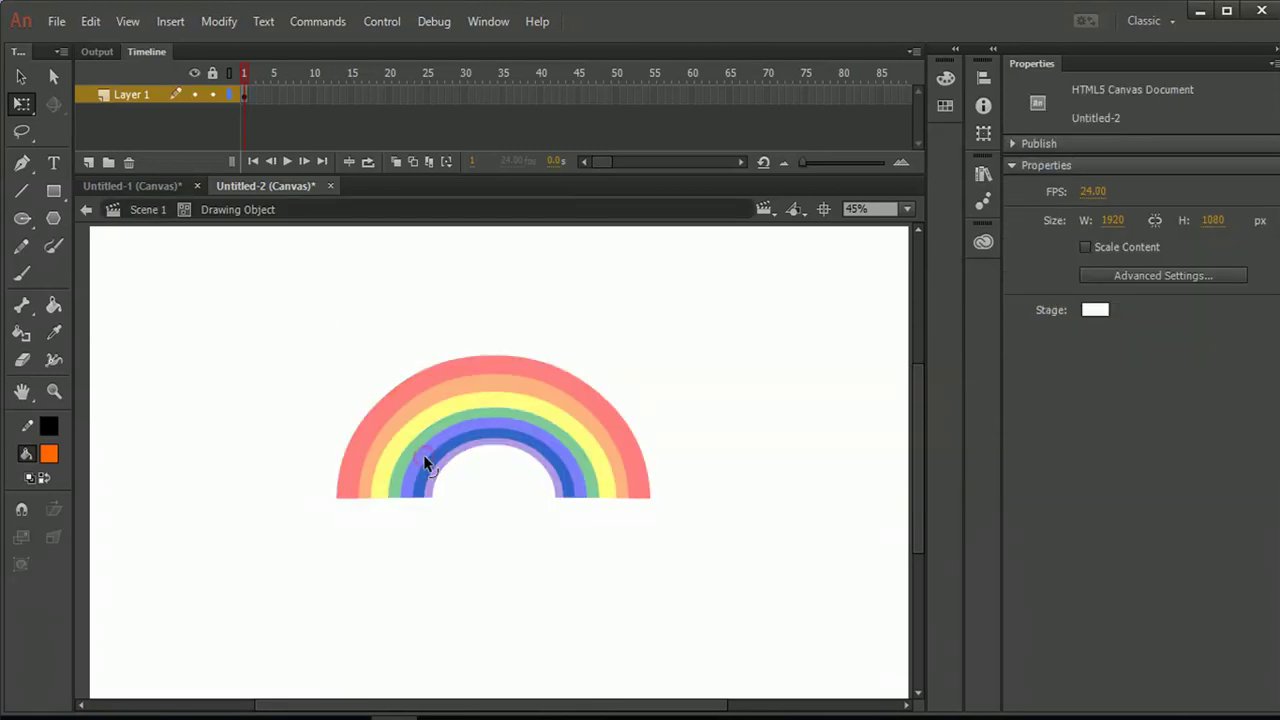
double_click(480, 522)
left_click(383, 523)
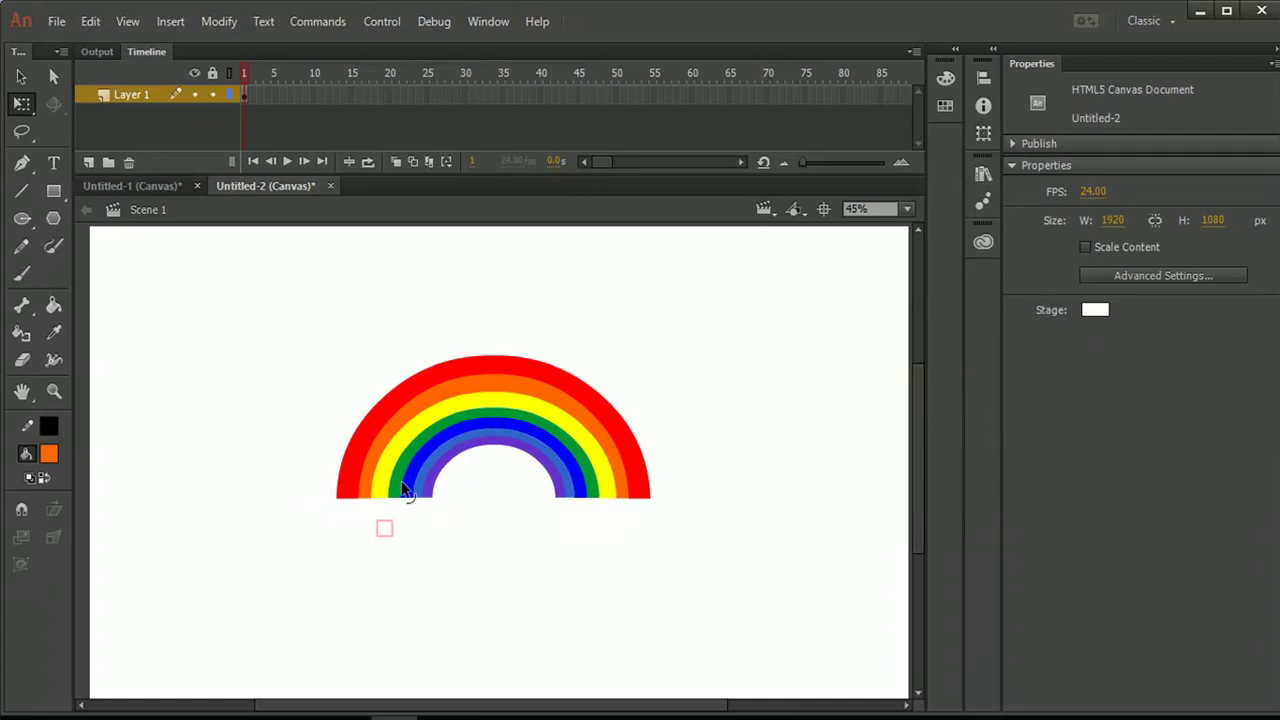
double_click(405, 487)
left_click(420, 485)
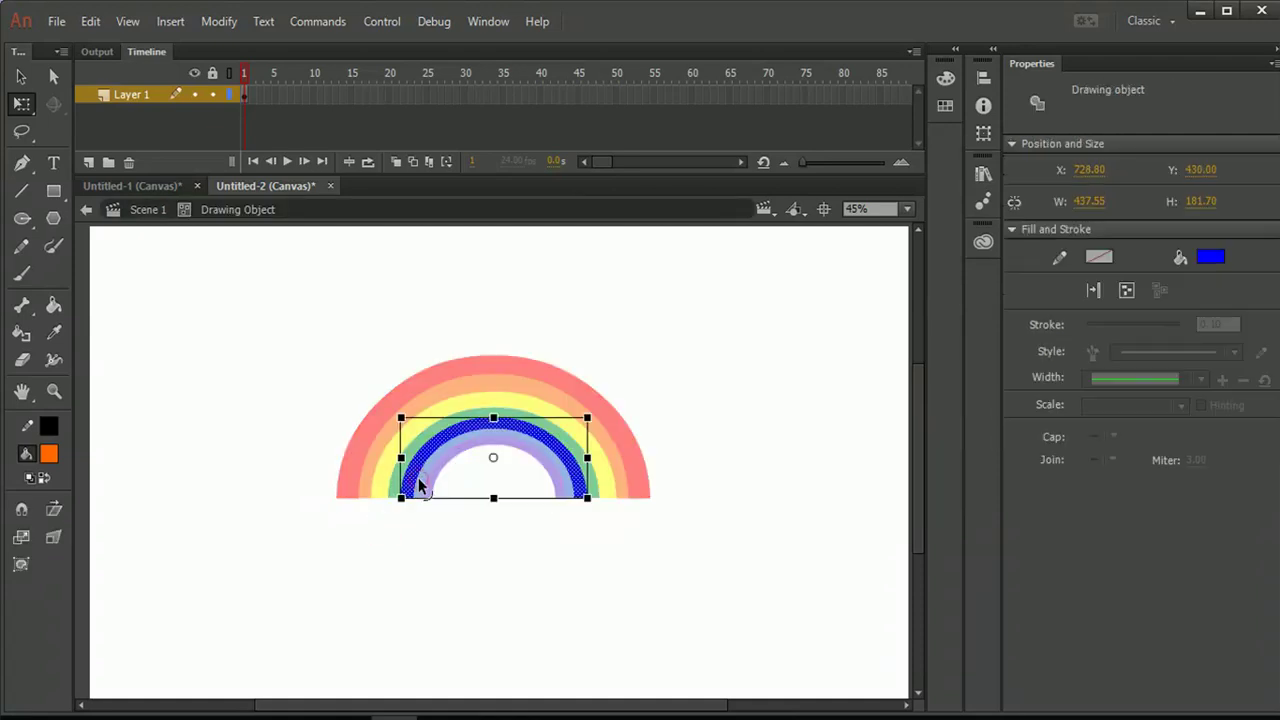
left_click(444, 531)
left_click(405, 480)
double_click(391, 523)
left_click(391, 525)
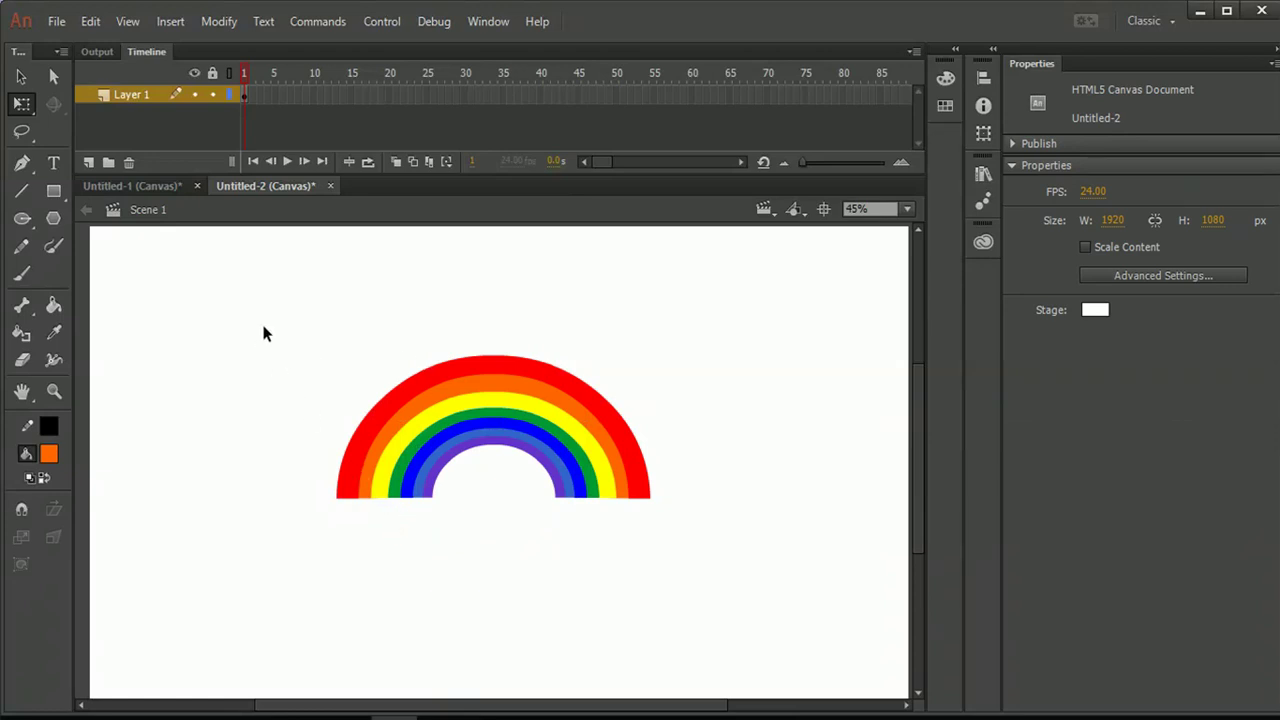
Convert all seven rainbow bands together into a Movie Clip symbol named rainbow.
left_click_drag(223, 284, 785, 605)
right_click(571, 433)
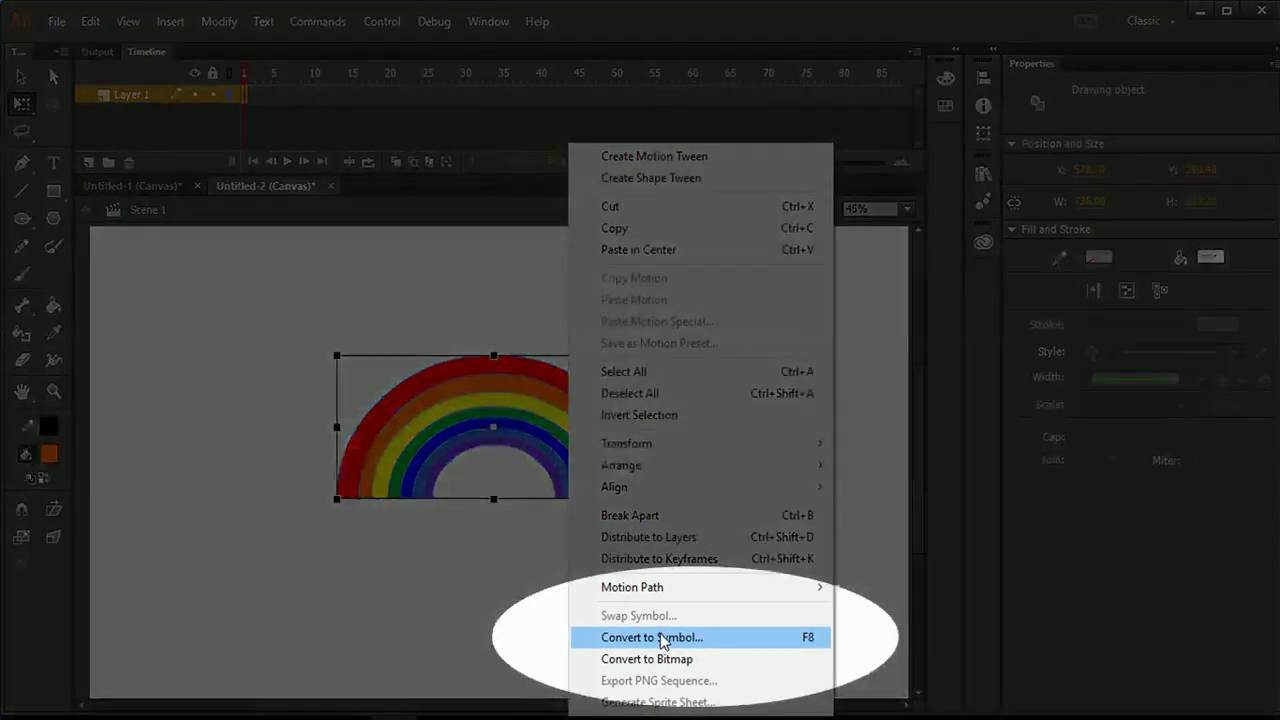
left_click(660, 636)
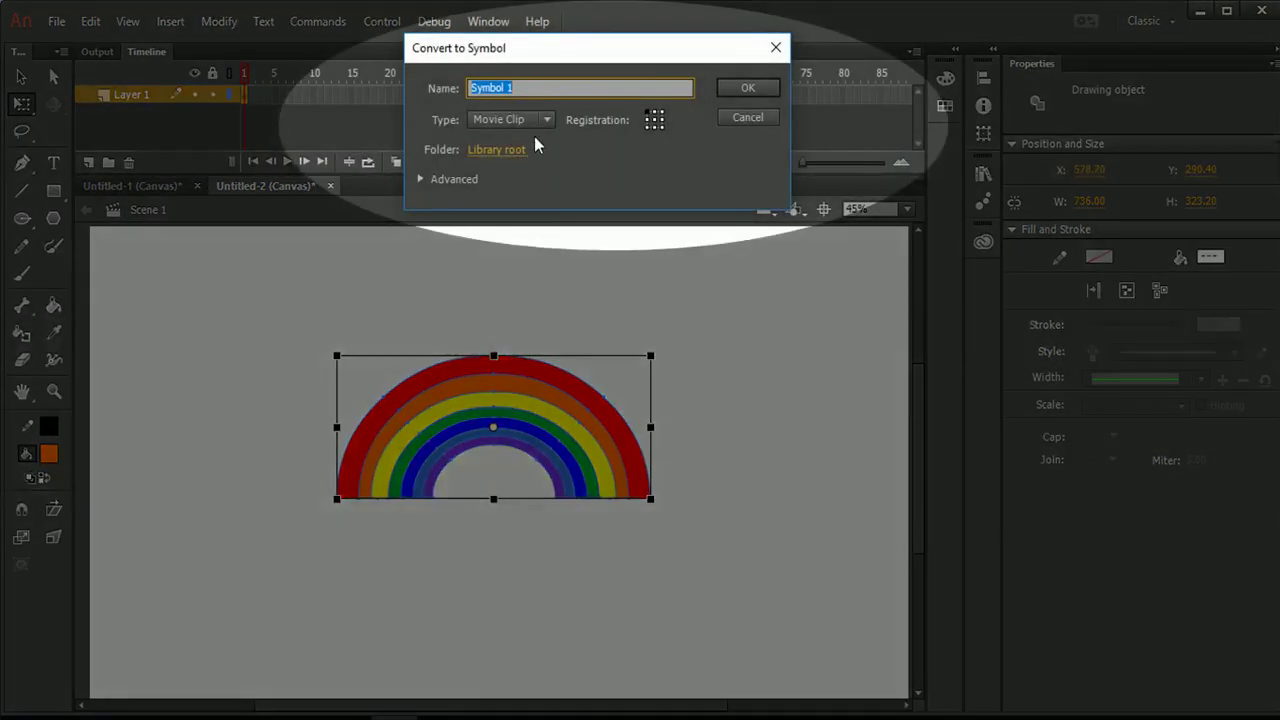
left_click(520, 120)
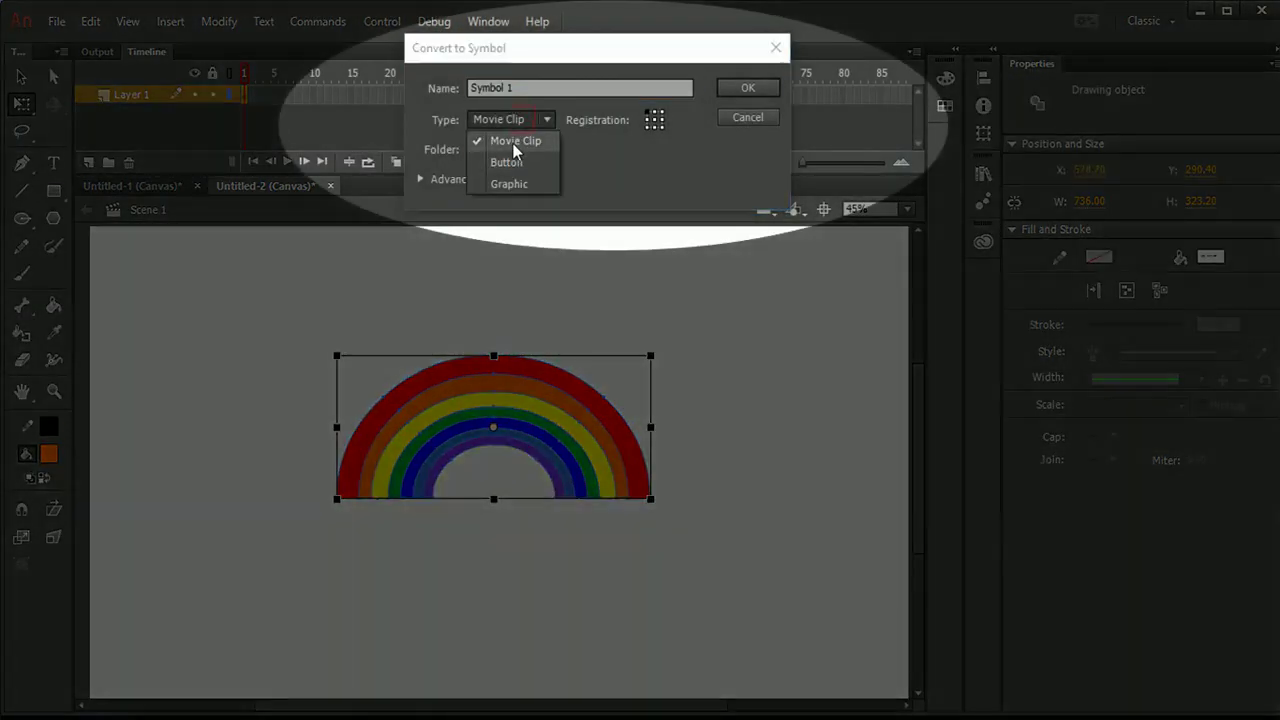
left_click(512, 141)
key("shift+Tab")
type("r")
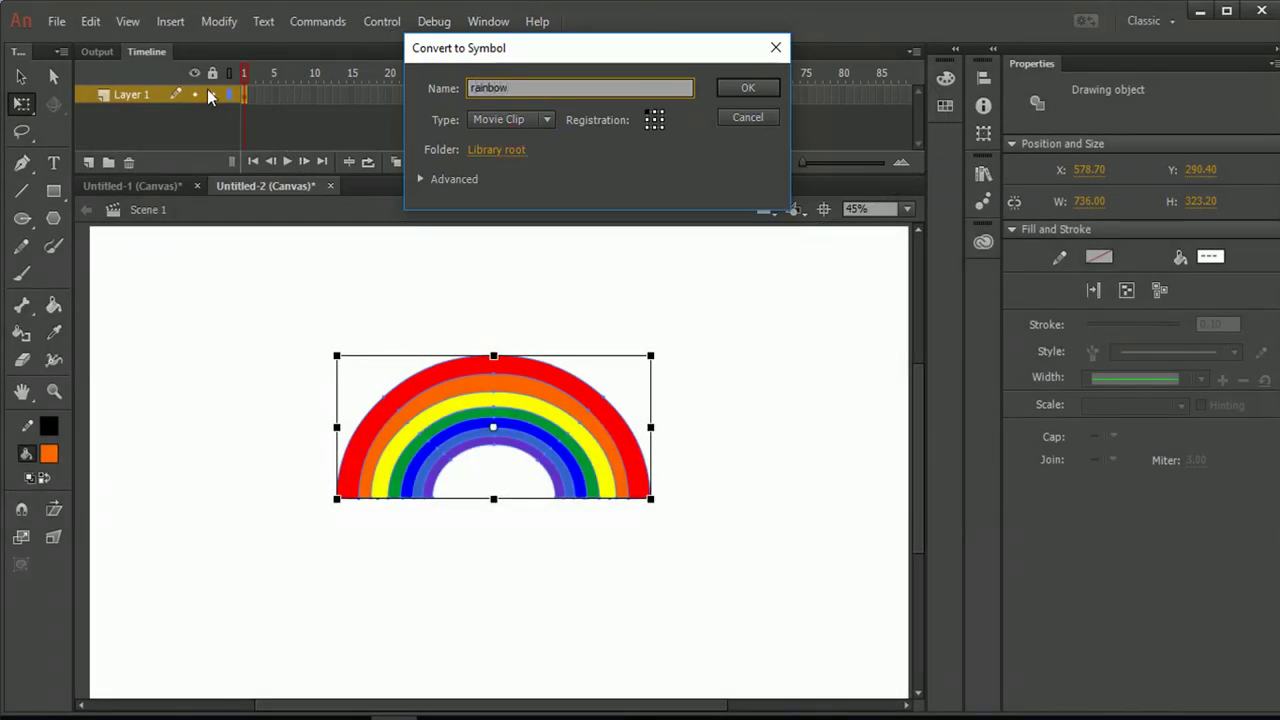
left_click(768, 86)
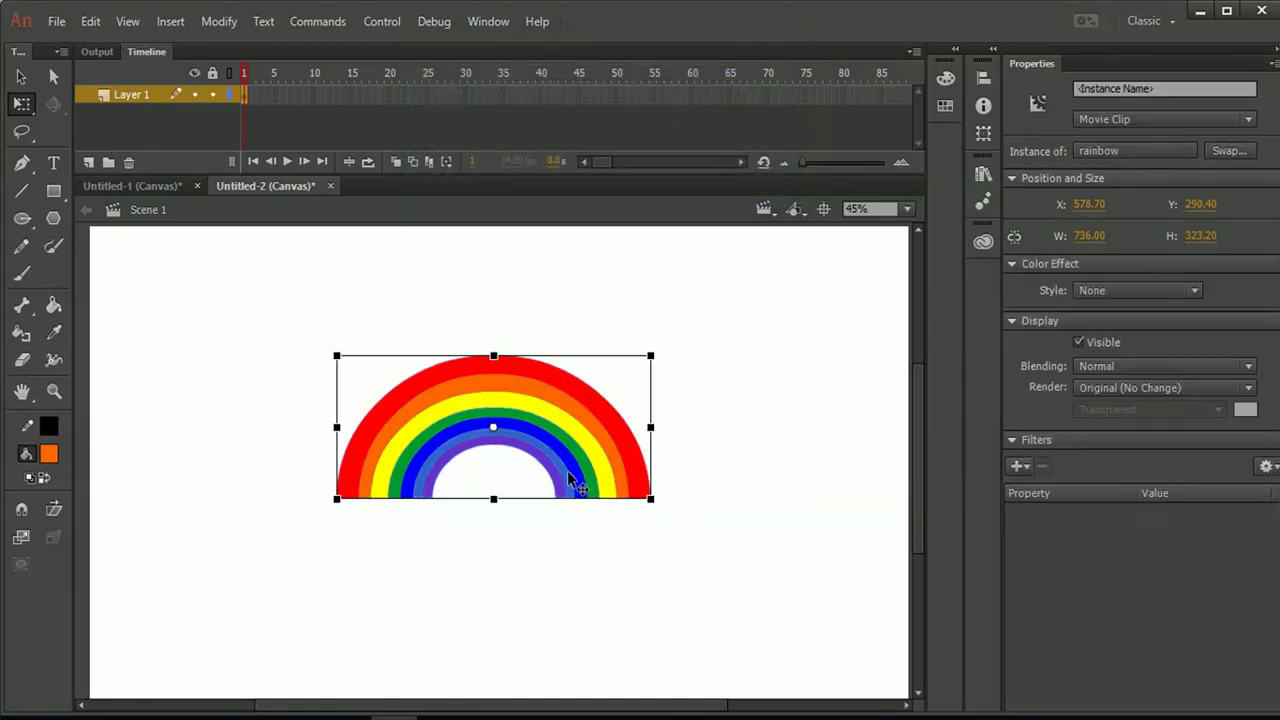
Delete the rainbow instance from the stage and set up the Oval tool with the white-to-black radial gradient fill.
key("Delete")
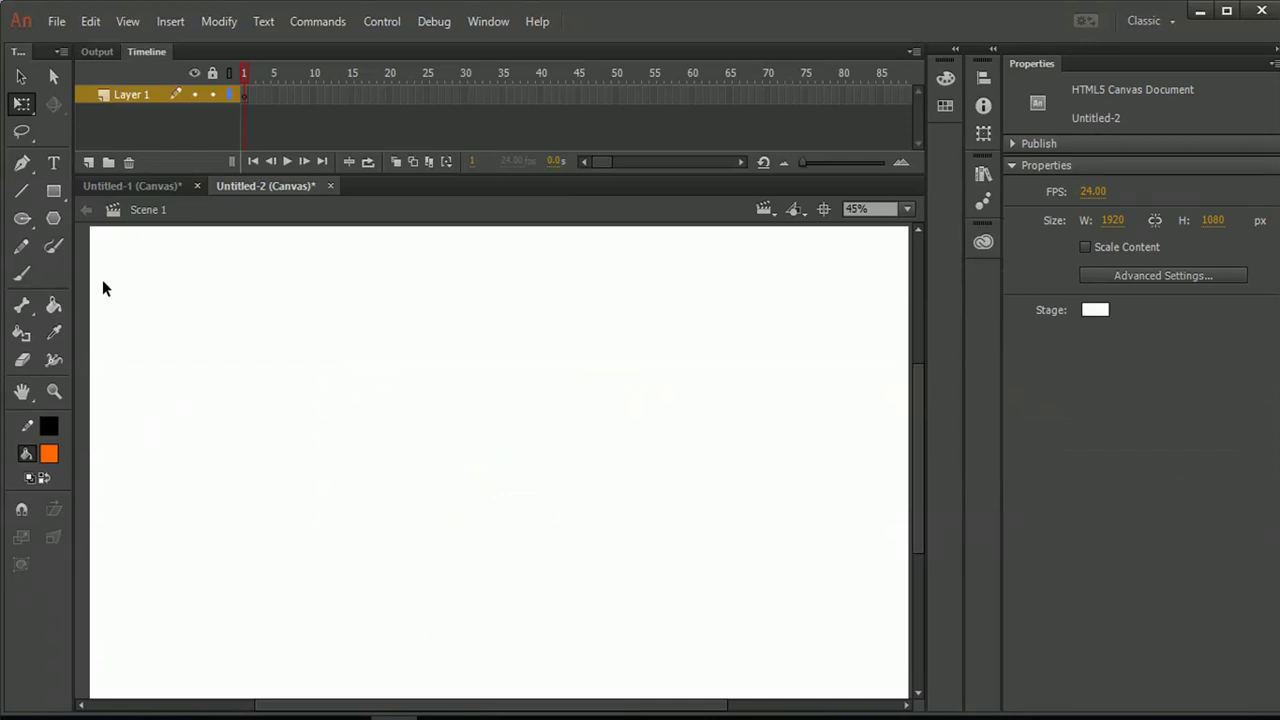
left_click(30, 222)
left_click(90, 214)
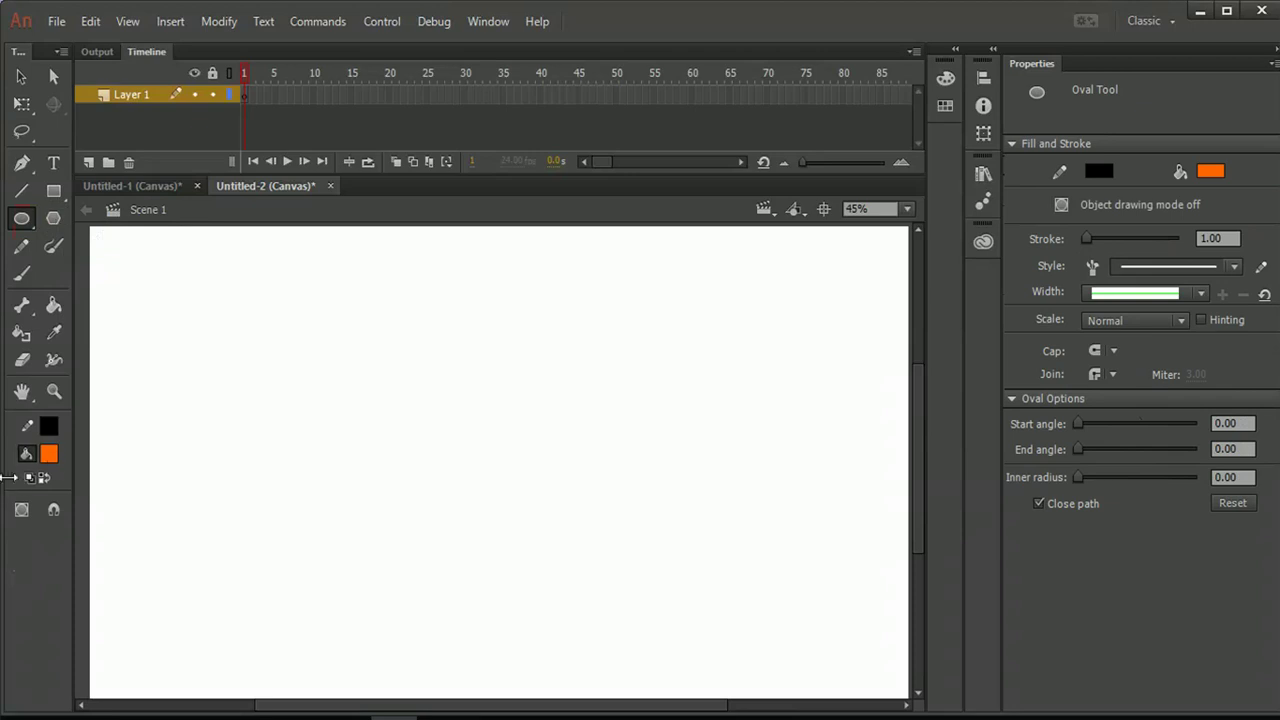
left_click(49, 455)
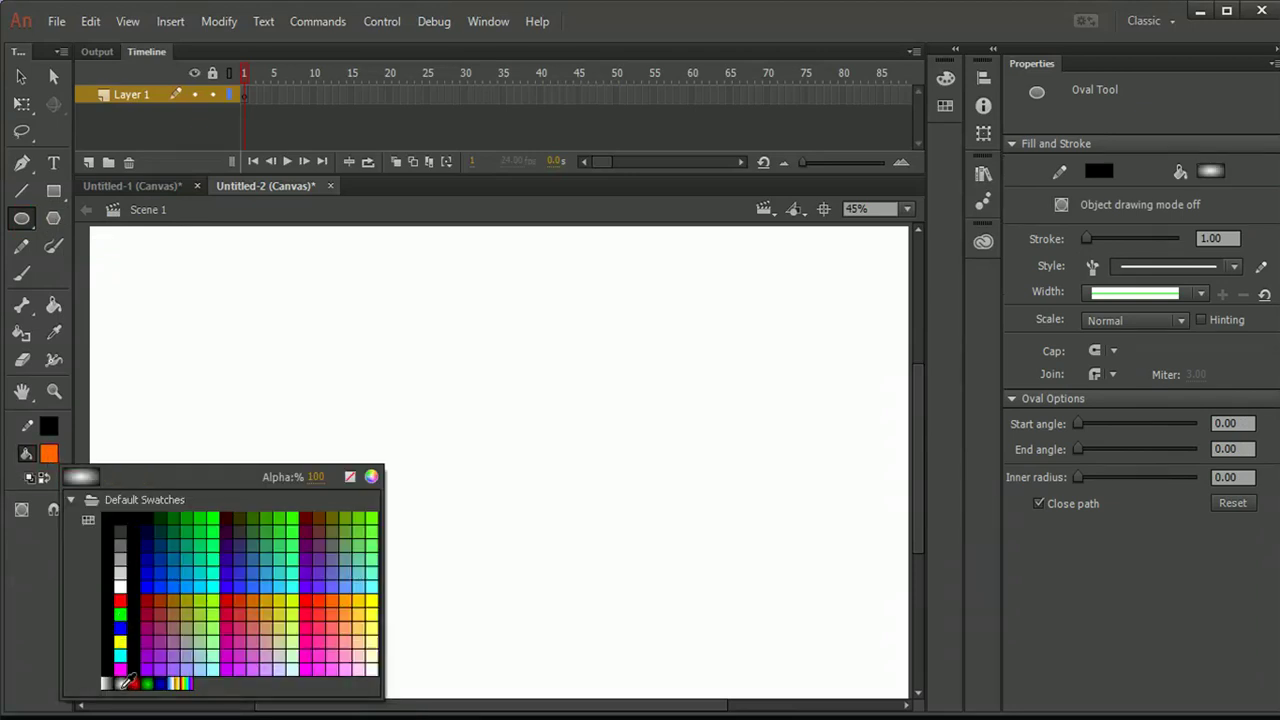
left_click(124, 683)
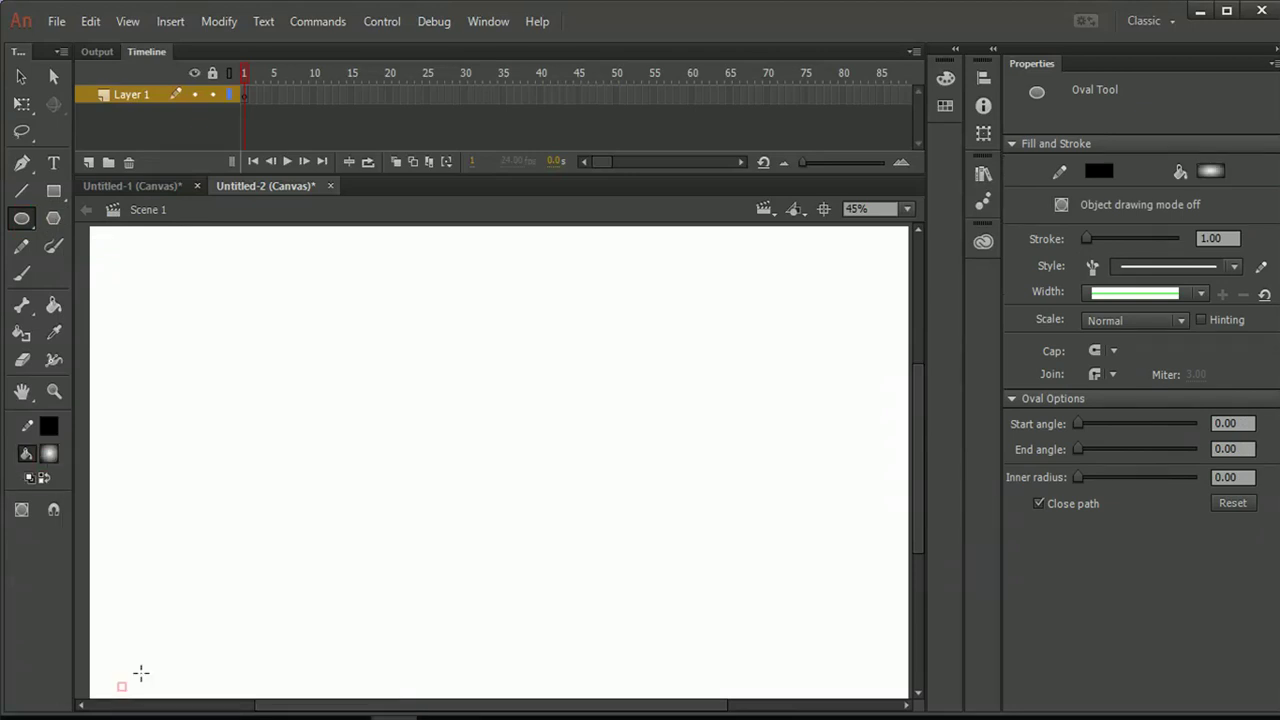
Change the black end of the radial gradient fill to the grey #999999.
left_click(944, 80)
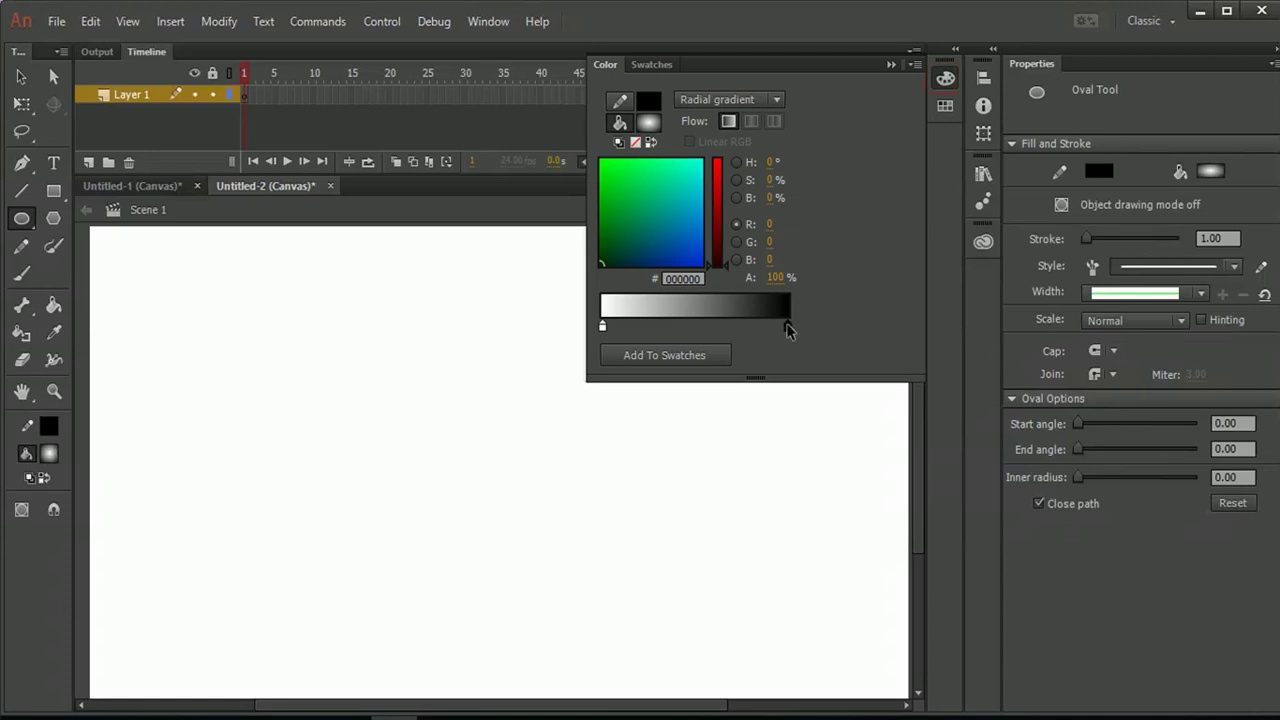
double_click(787, 330)
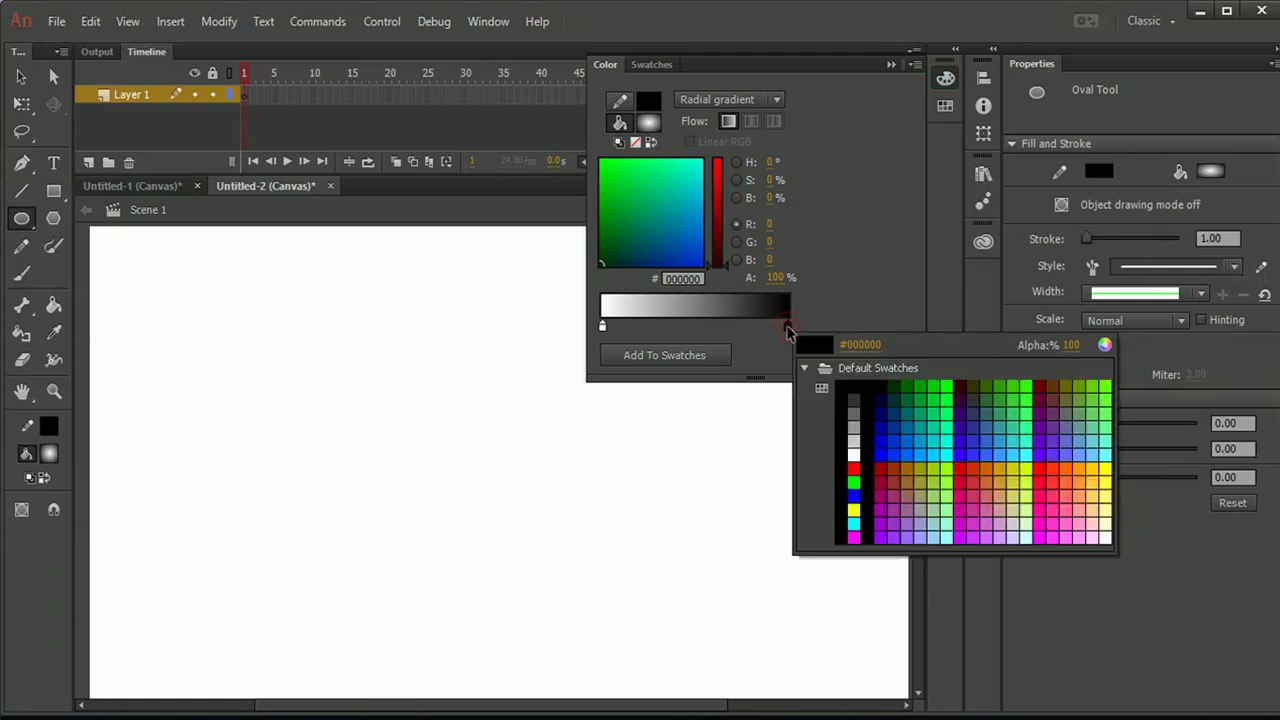
left_click(857, 432)
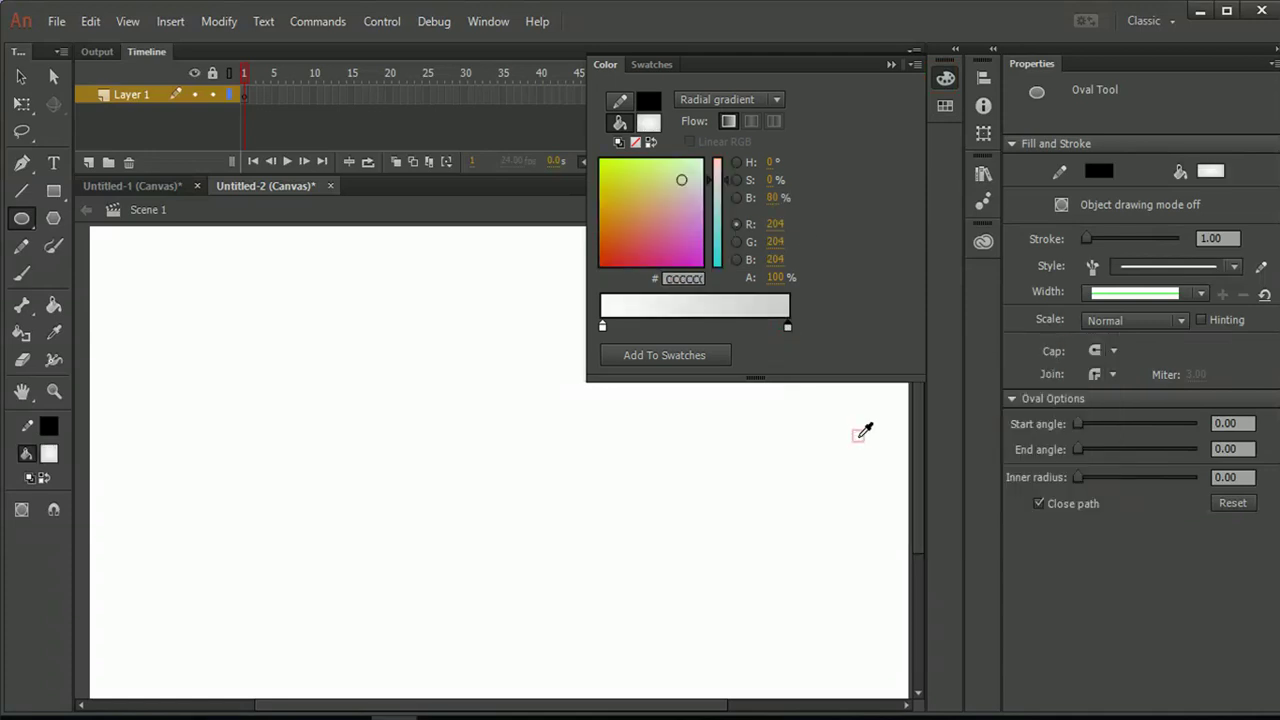
double_click(787, 328)
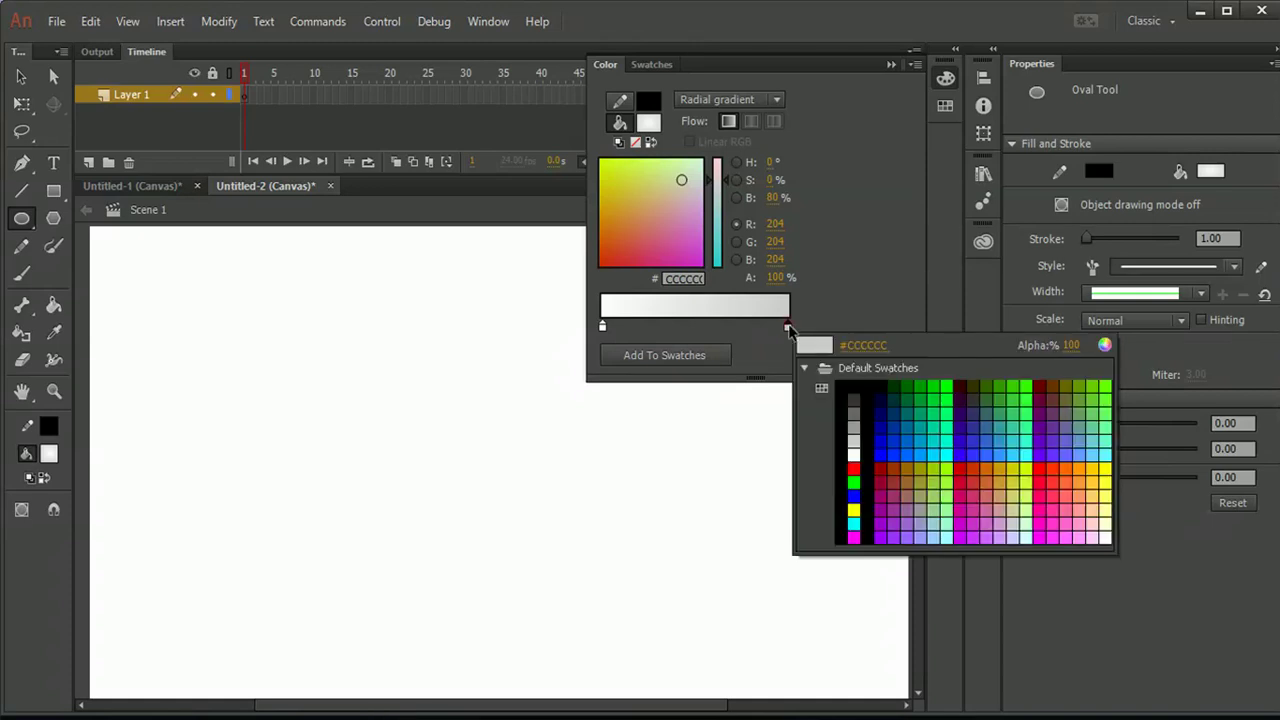
left_click(856, 424)
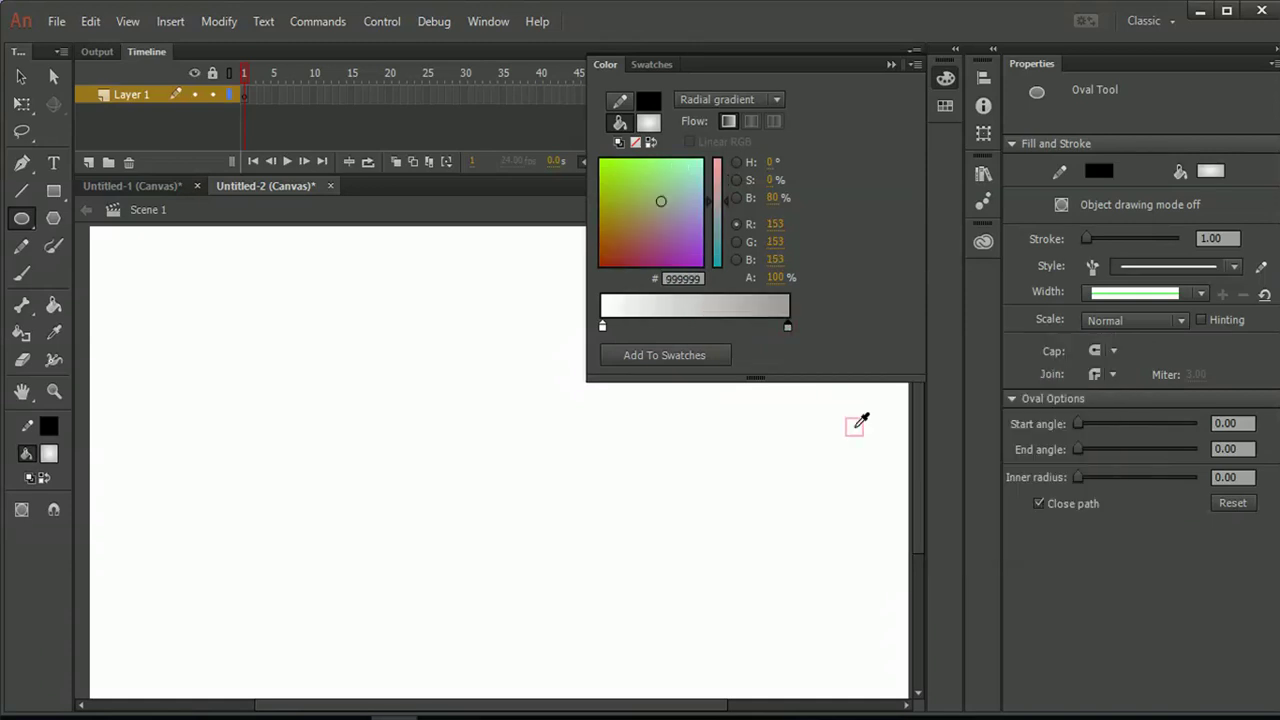
left_click(844, 428)
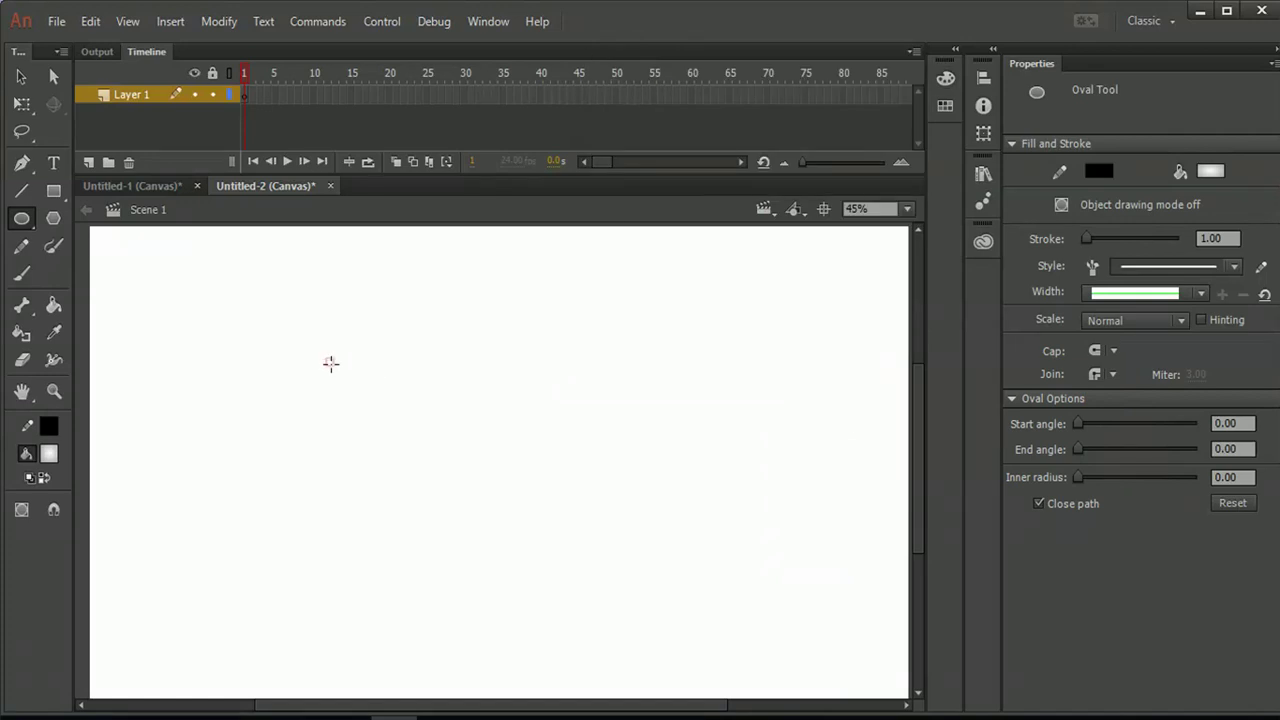
Draw a cloud-shaped cluster of overlapping, wide ovals of varying sizes around the middle of the stage using the white-to-grey radial gradient.
left_click_drag(288, 379, 437, 437)
left_click_drag(370, 371, 509, 429)
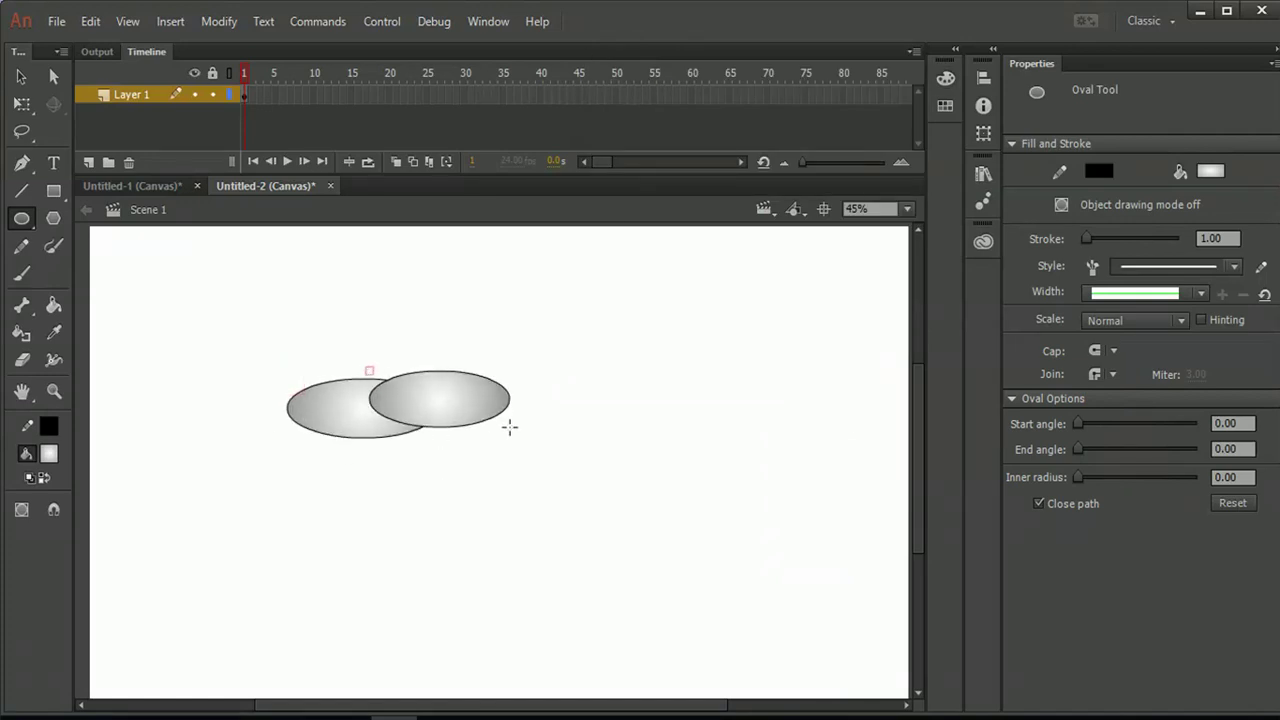
left_click_drag(432, 350, 597, 458)
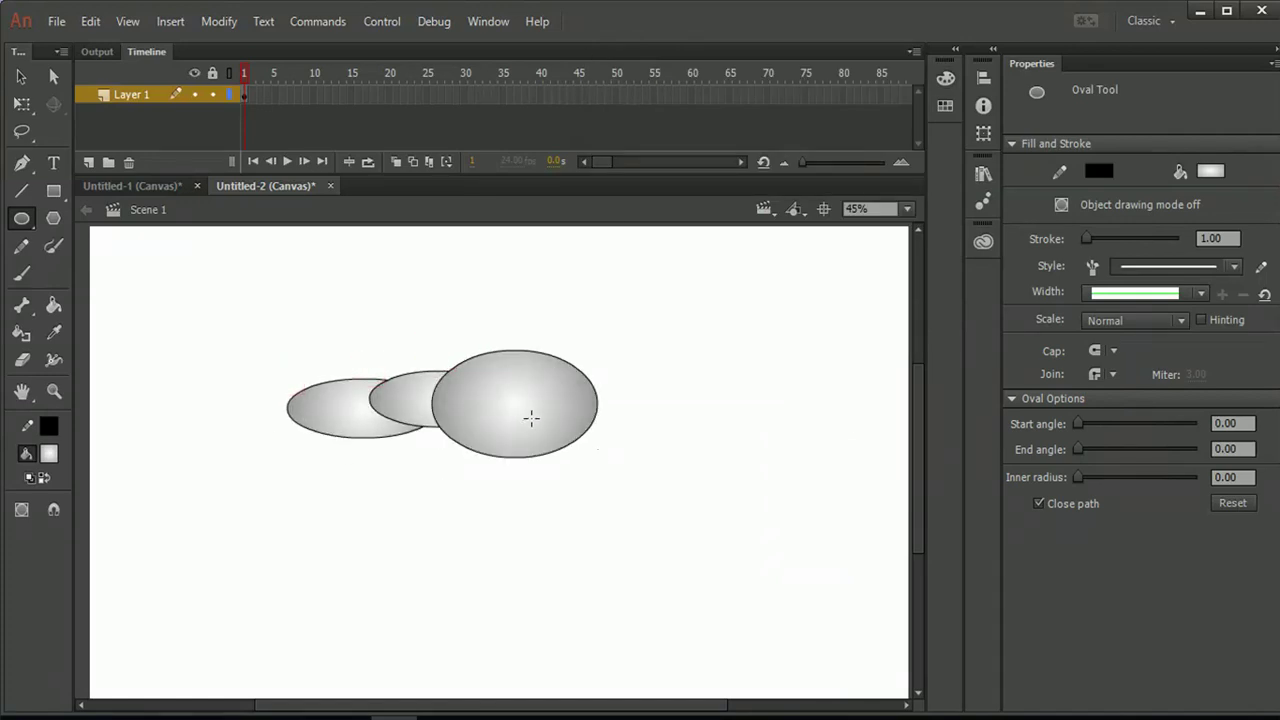
left_click_drag(518, 380, 624, 433)
left_click_drag(480, 408, 625, 474)
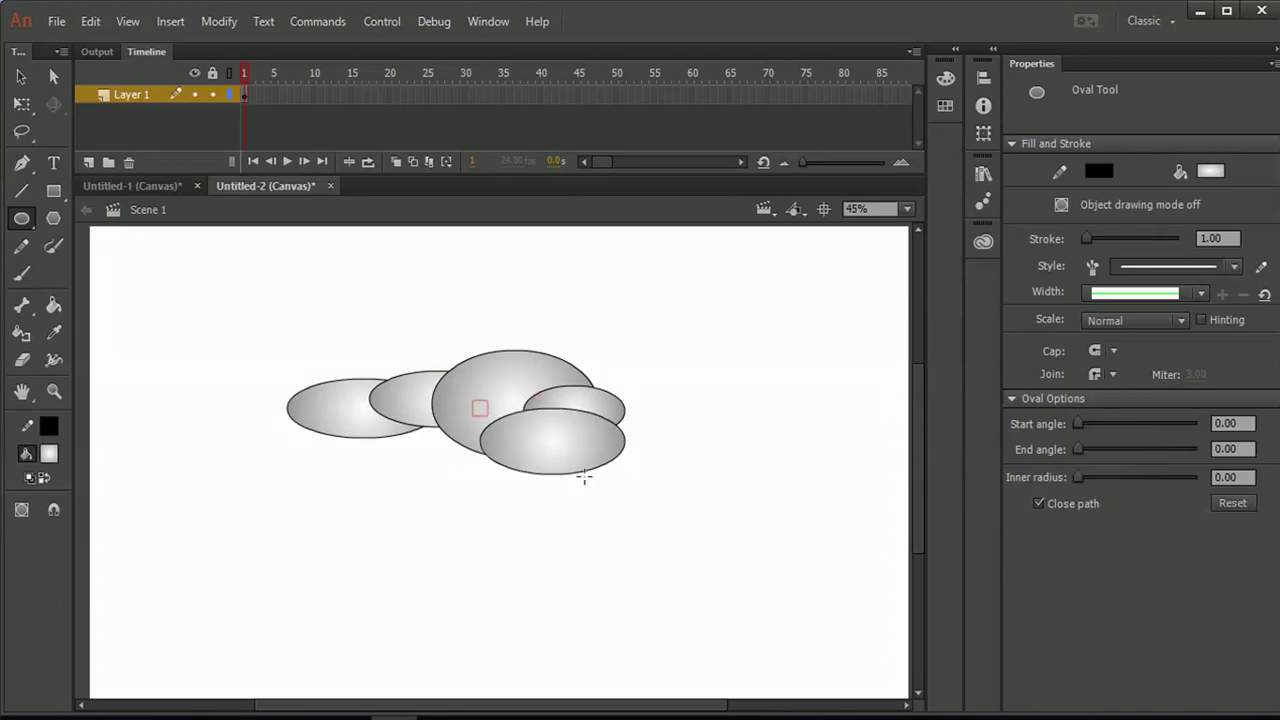
mouse_move(417, 432)
left_mouse_down()
mouse_move(517, 491)
mouse_move(556, 505)
mouse_move(562, 487)
left_mouse_up()
left_click_drag(410, 398, 520, 467)
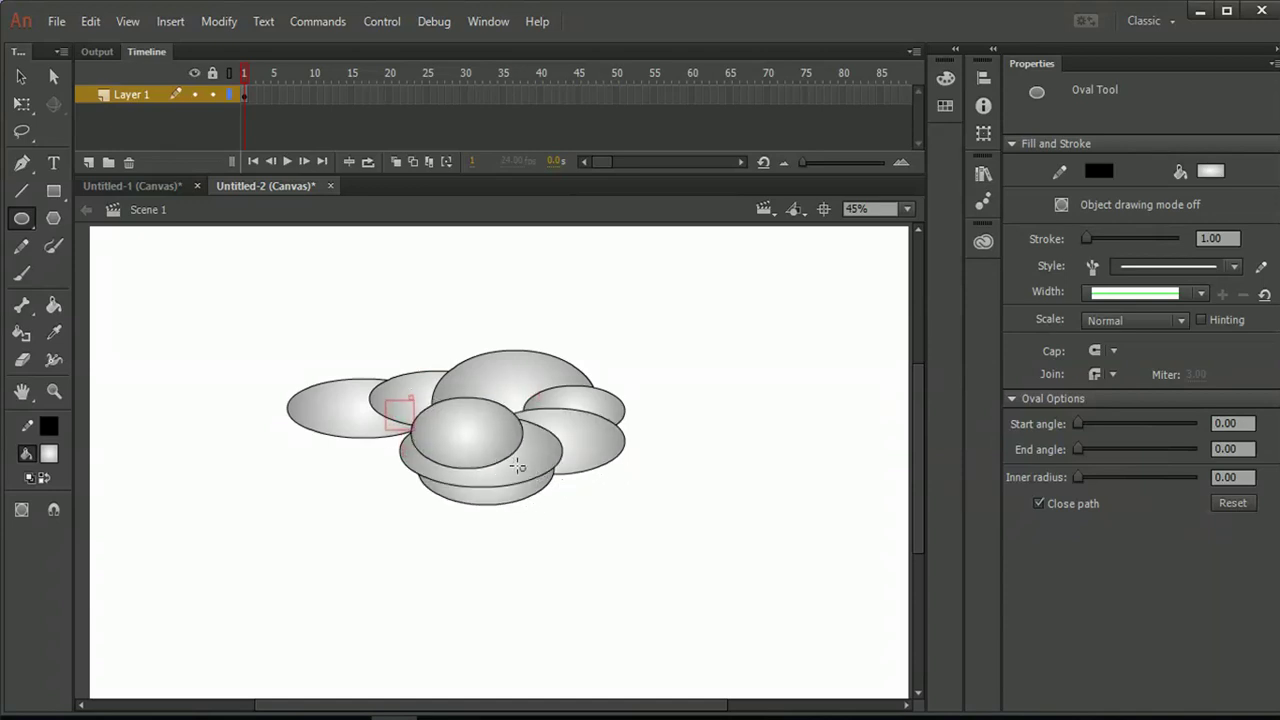
left_click_drag(316, 459, 526, 545)
left_click_drag(343, 422, 507, 488)
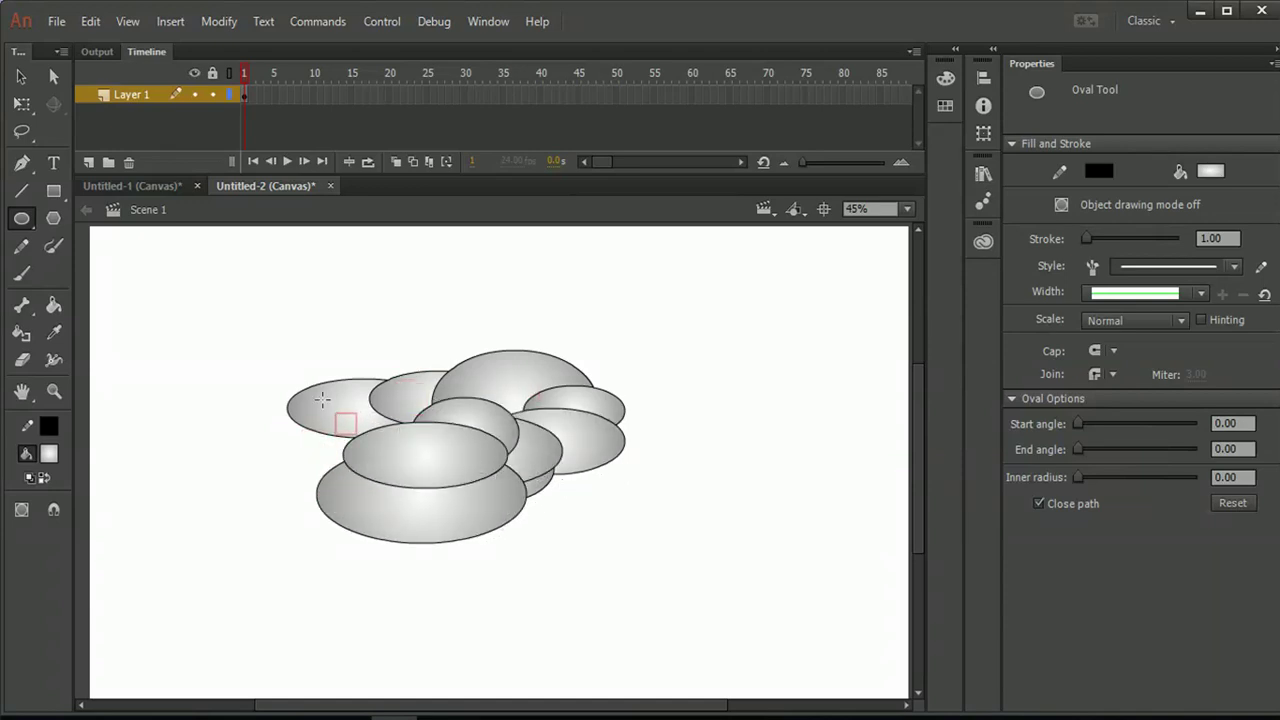
left_click_drag(253, 410, 416, 488)
mouse_move(336, 373)
left_mouse_down()
mouse_move(476, 422)
mouse_move(614, 497)
left_mouse_up()
left_click_drag(504, 469, 611, 519)
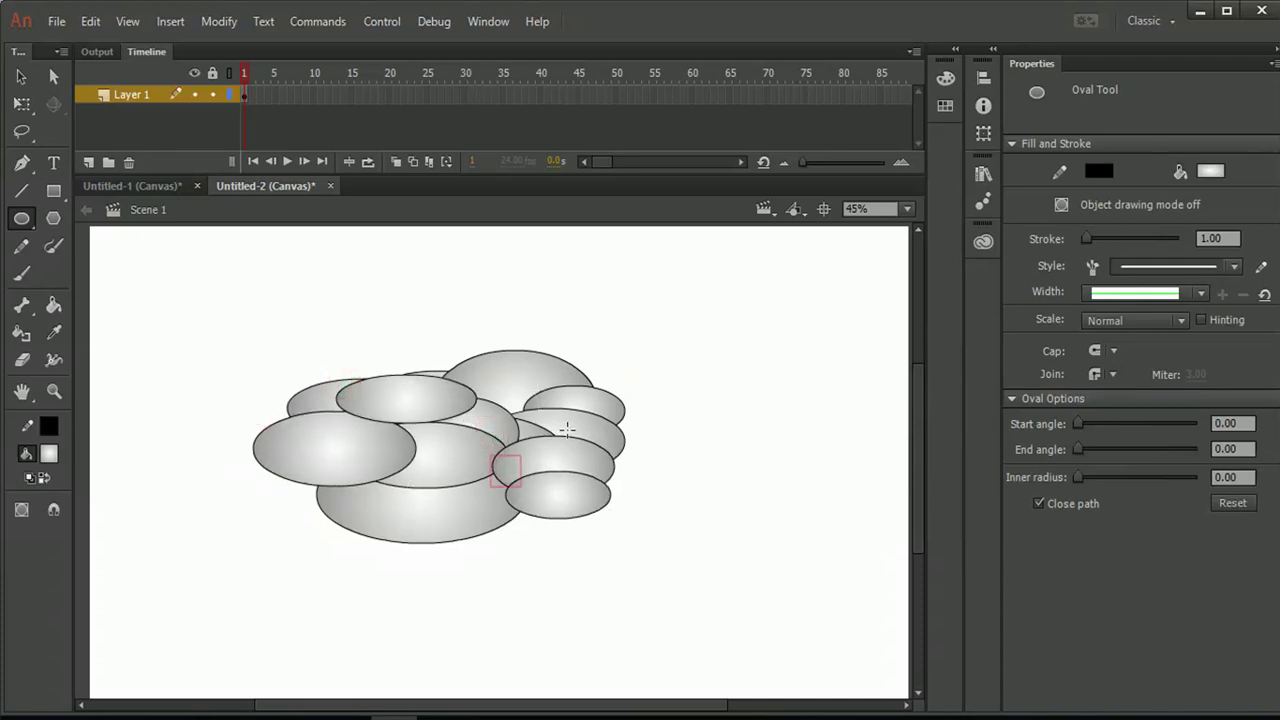
left_click_drag(566, 429, 686, 495)
left_click_drag(516, 389, 712, 448)
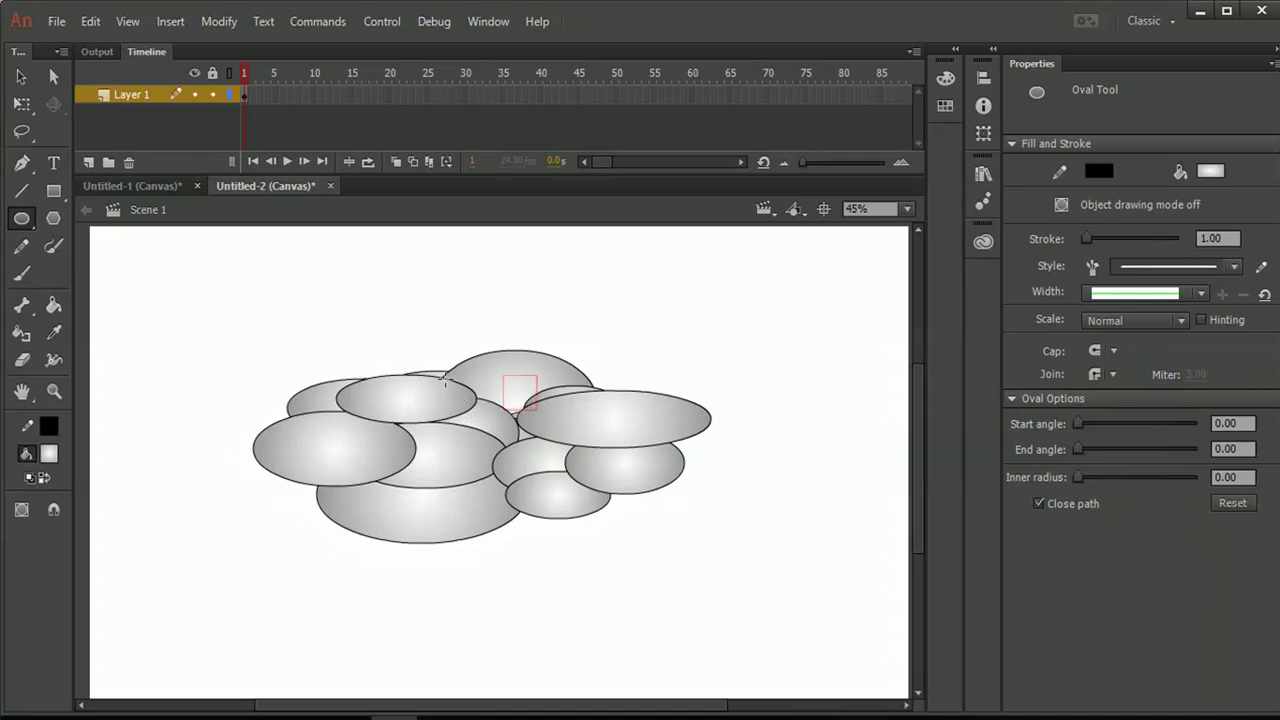
left_click_drag(418, 345, 621, 417)
left_click_drag(314, 362, 448, 405)
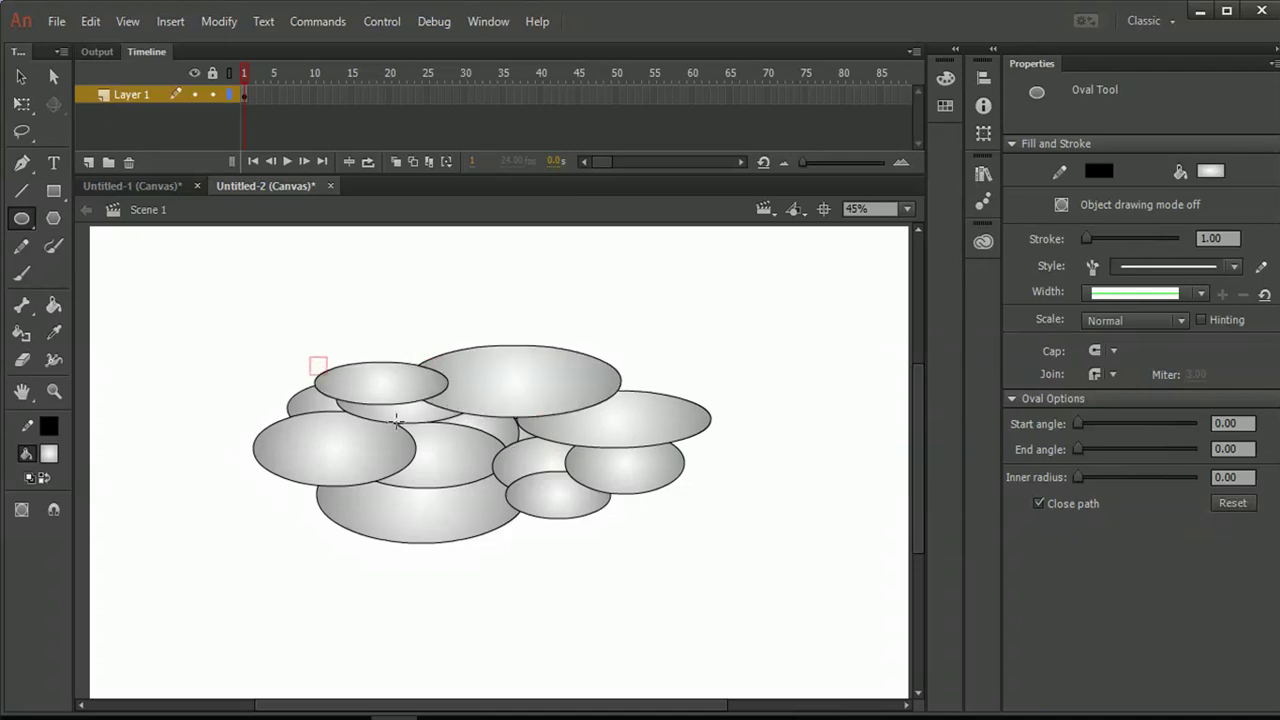
mouse_move(362, 408)
left_mouse_down()
mouse_move(651, 466)
mouse_move(502, 455)
mouse_move(540, 446)
mouse_move(603, 470)
left_mouse_up()
left_click_drag(459, 407, 614, 447)
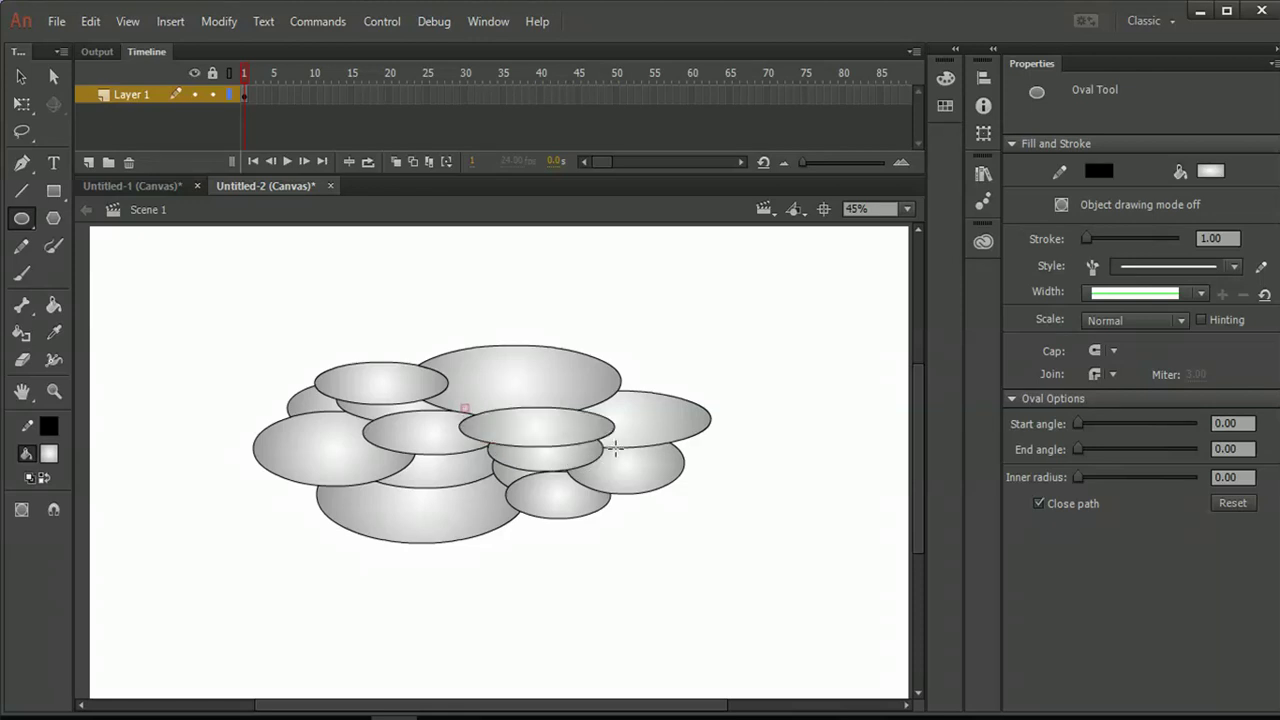
Add a few more wide, flat gradient ovals overlapping the lower middle and left side of the cloud.
left_click_drag(394, 477, 512, 502)
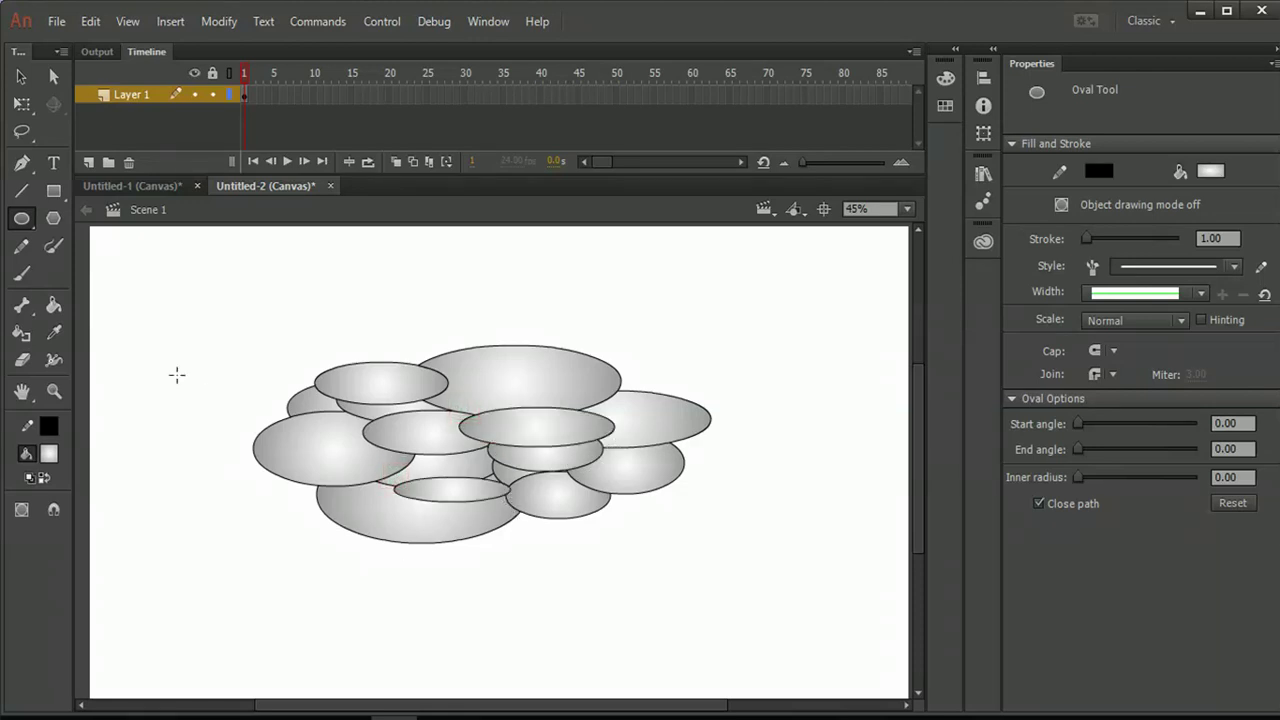
left_click_drag(229, 459, 389, 503)
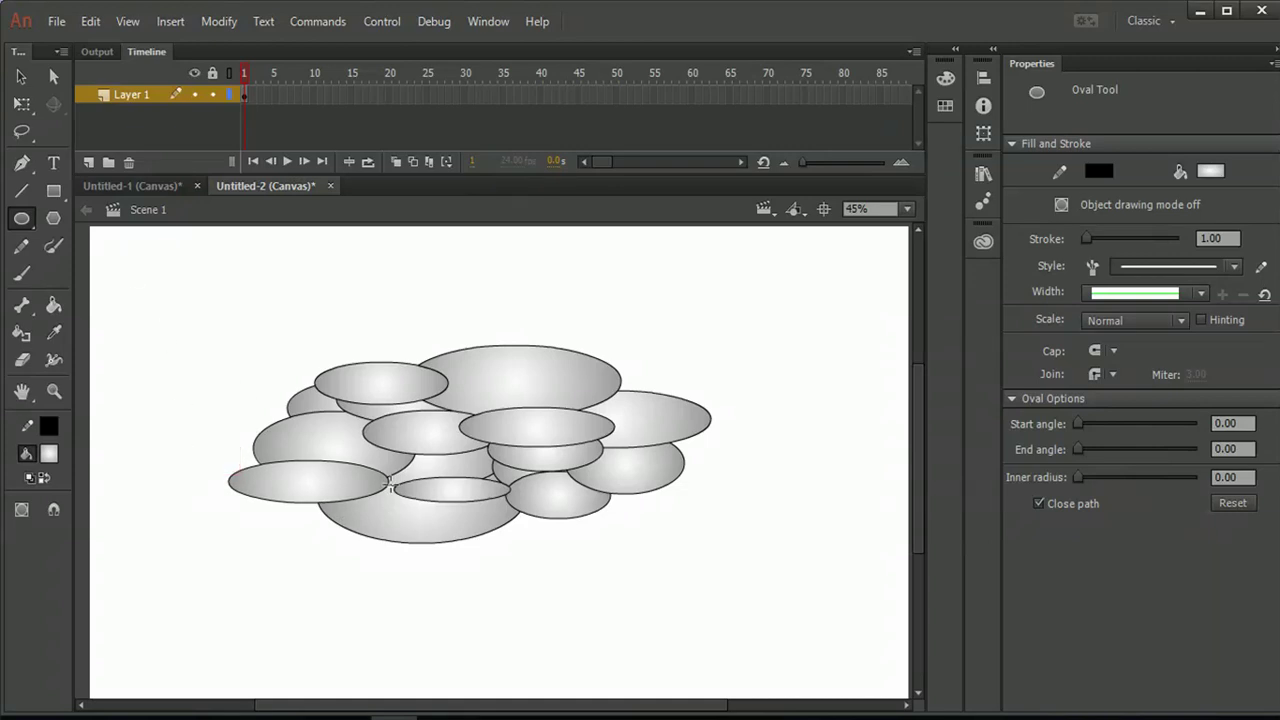
left_click_drag(222, 395, 399, 434)
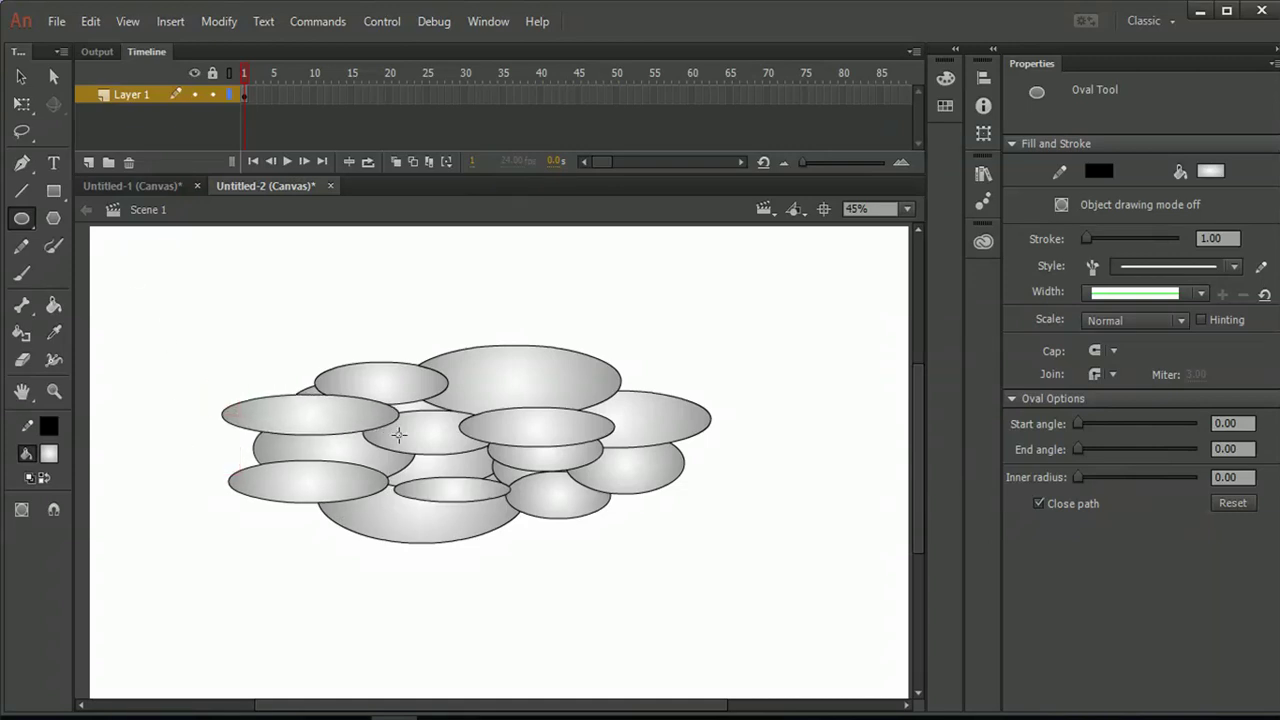
key("ctrl+z")
left_click_drag(261, 400, 383, 447)
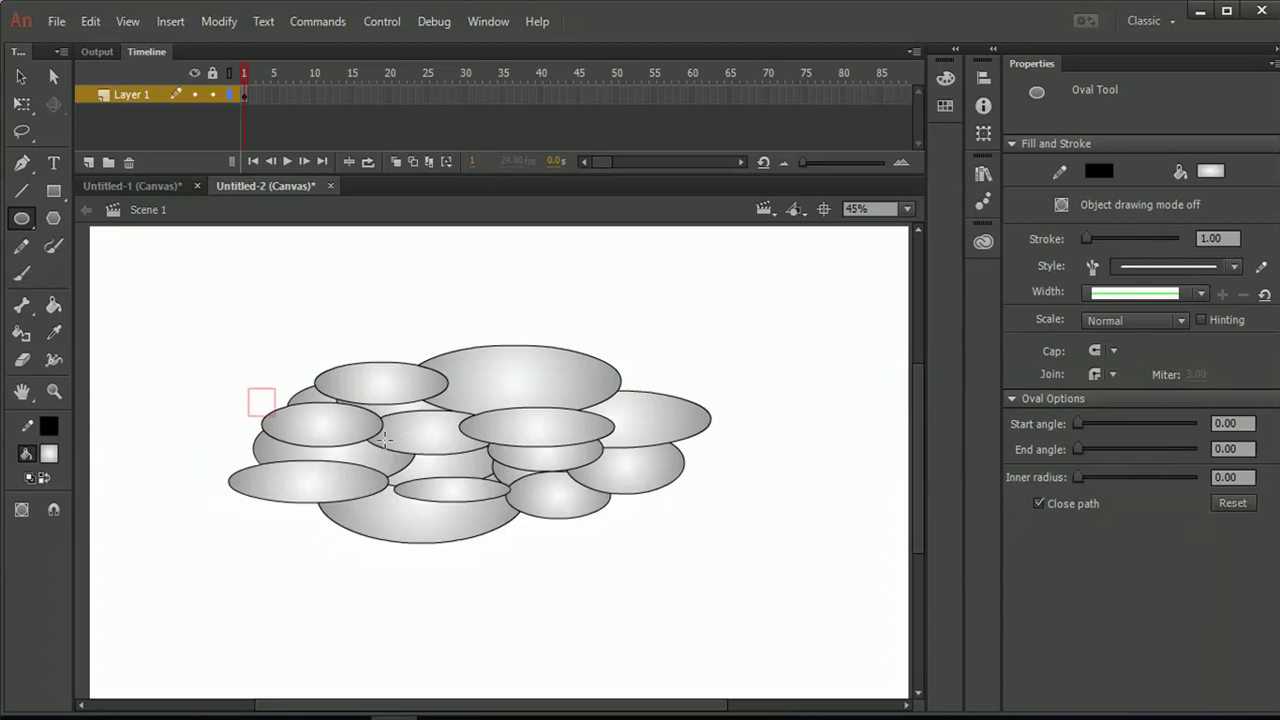
Erase the black outlines of all the cloud's ovals with the Eraser in Erase Lines mode.
left_click(22, 103)
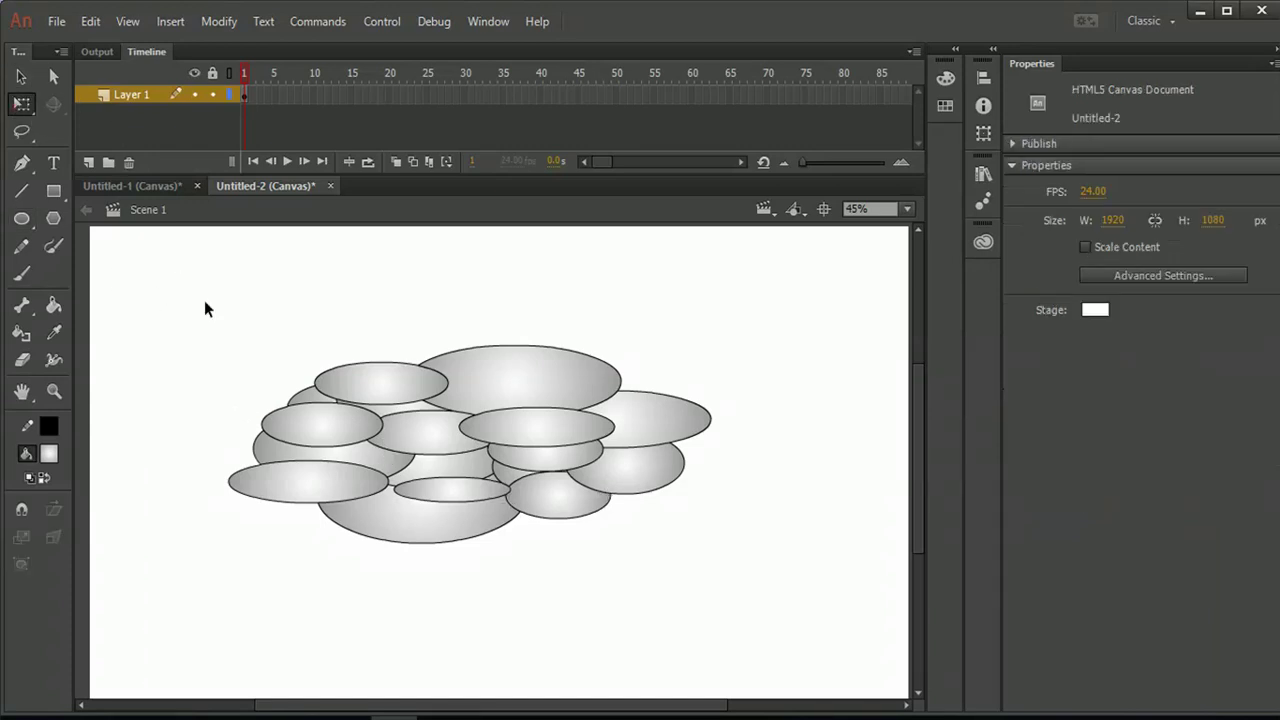
left_click_drag(161, 291, 222, 389)
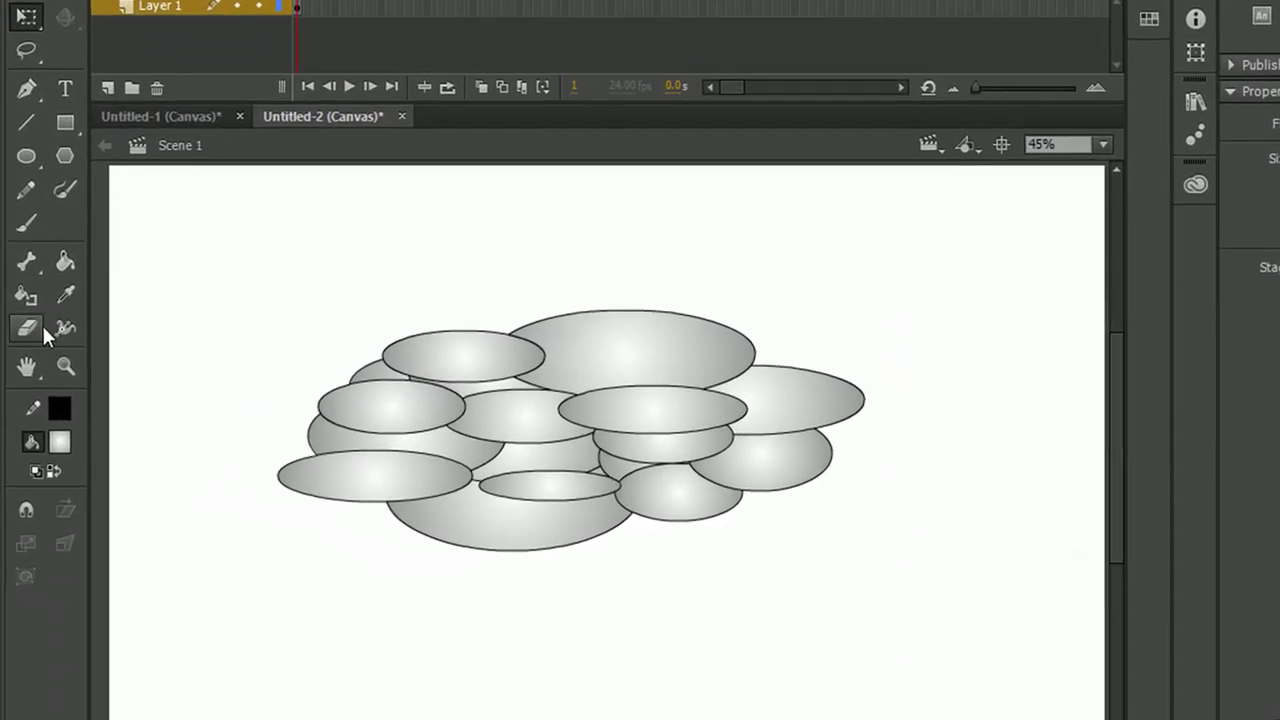
left_click(30, 328)
left_click(26, 512)
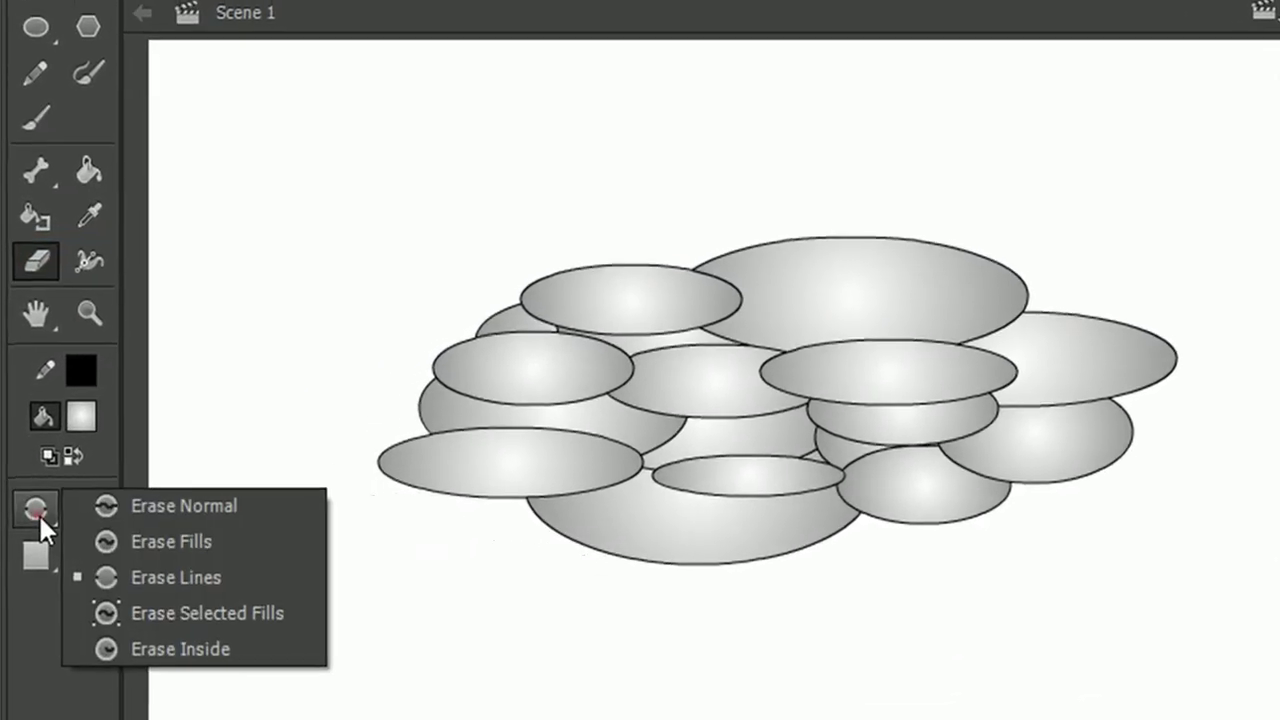
left_click(166, 559)
left_click_drag(574, 520, 1064, 517)
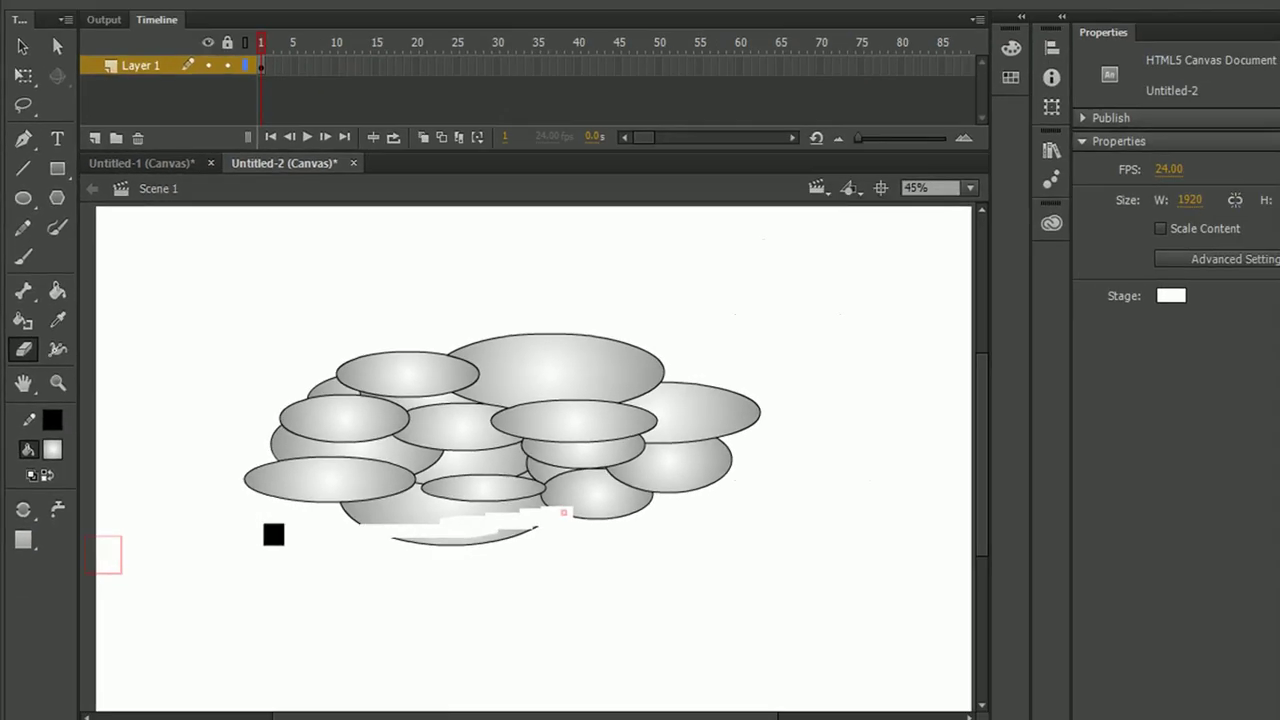
mouse_move(612, 514)
left_mouse_down()
mouse_move(448, 474)
mouse_move(531, 492)
mouse_move(541, 546)
mouse_move(139, 442)
mouse_move(109, 463)
mouse_move(592, 467)
mouse_move(565, 479)
mouse_move(745, 496)
mouse_move(310, 393)
mouse_move(245, 430)
mouse_move(609, 438)
mouse_move(812, 462)
mouse_move(465, 431)
mouse_move(607, 464)
mouse_move(428, 373)
mouse_move(796, 410)
mouse_move(698, 424)
mouse_move(522, 388)
mouse_move(576, 357)
mouse_move(408, 351)
mouse_move(461, 367)
mouse_move(462, 346)
mouse_move(566, 346)
mouse_move(605, 354)
mouse_move(610, 370)
mouse_move(472, 395)
mouse_move(484, 393)
mouse_move(323, 367)
mouse_move(399, 371)
mouse_move(329, 380)
left_mouse_up()
key("ctrl+z")
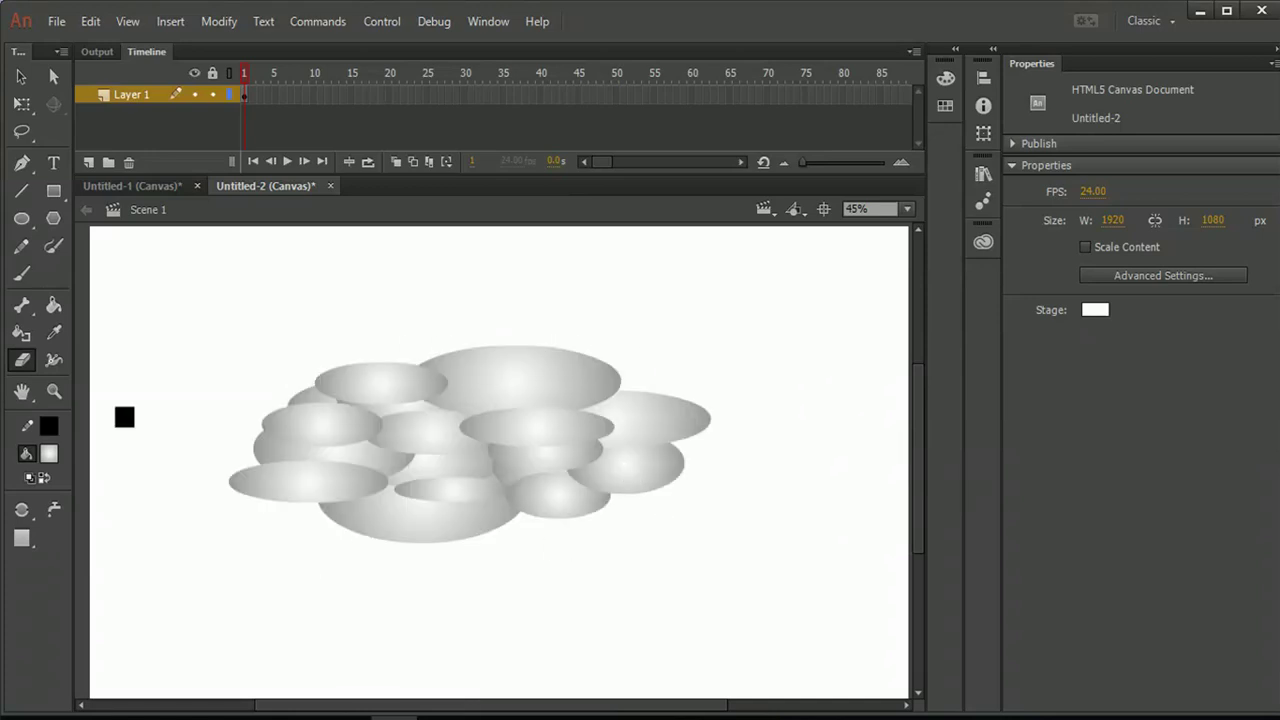
Free-transform the whole cloud down to about 701 by 202 px, skewing its upper edge slightly.
left_click(36, 103)
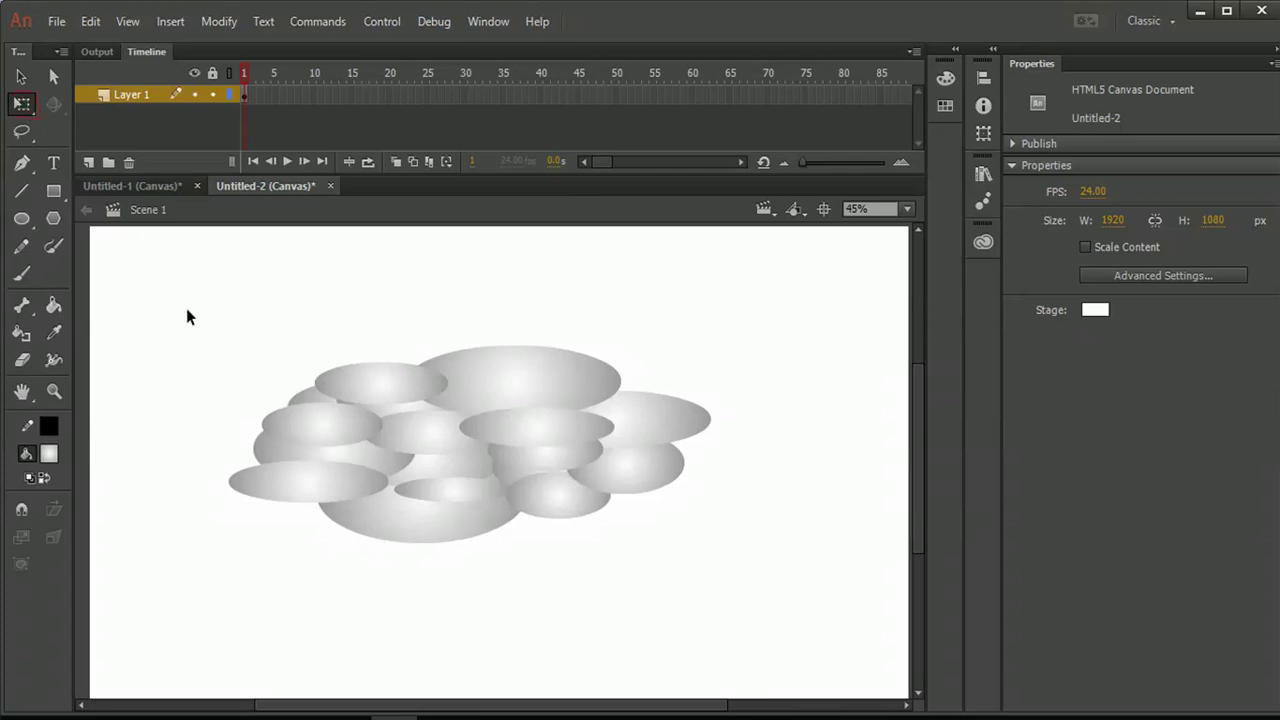
left_click_drag(196, 302, 776, 569)
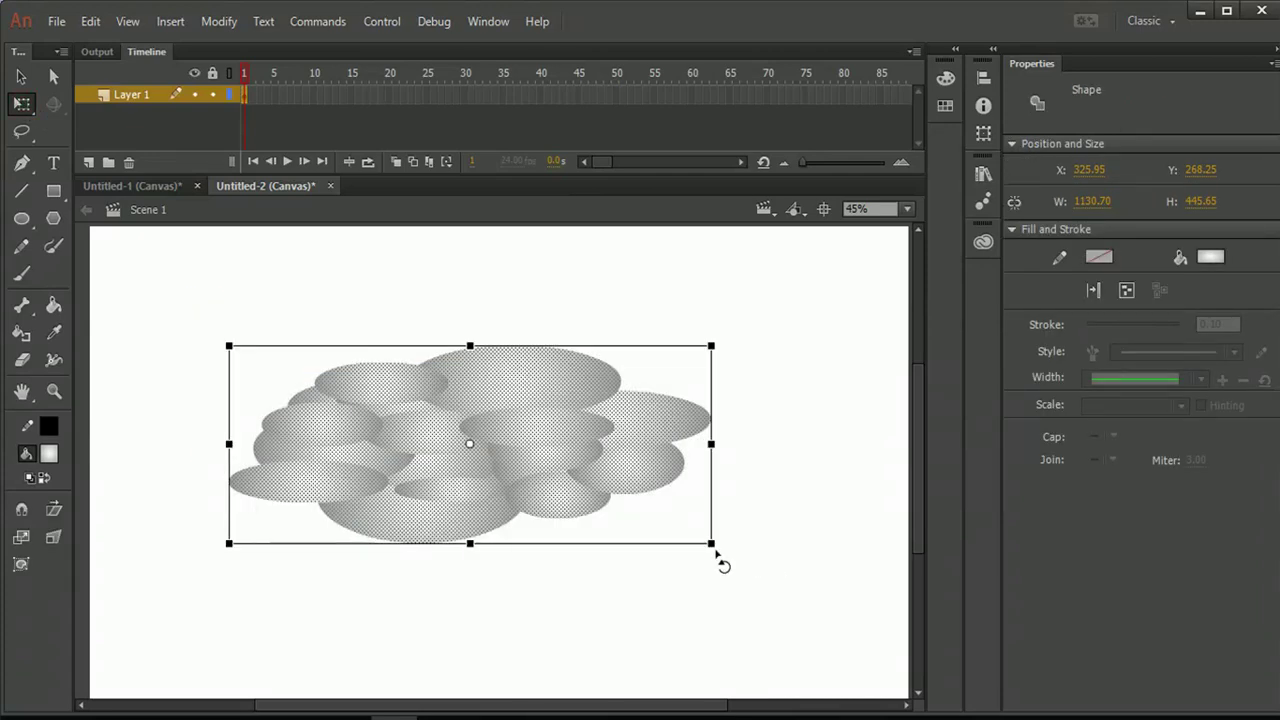
left_click_drag(711, 543, 621, 490)
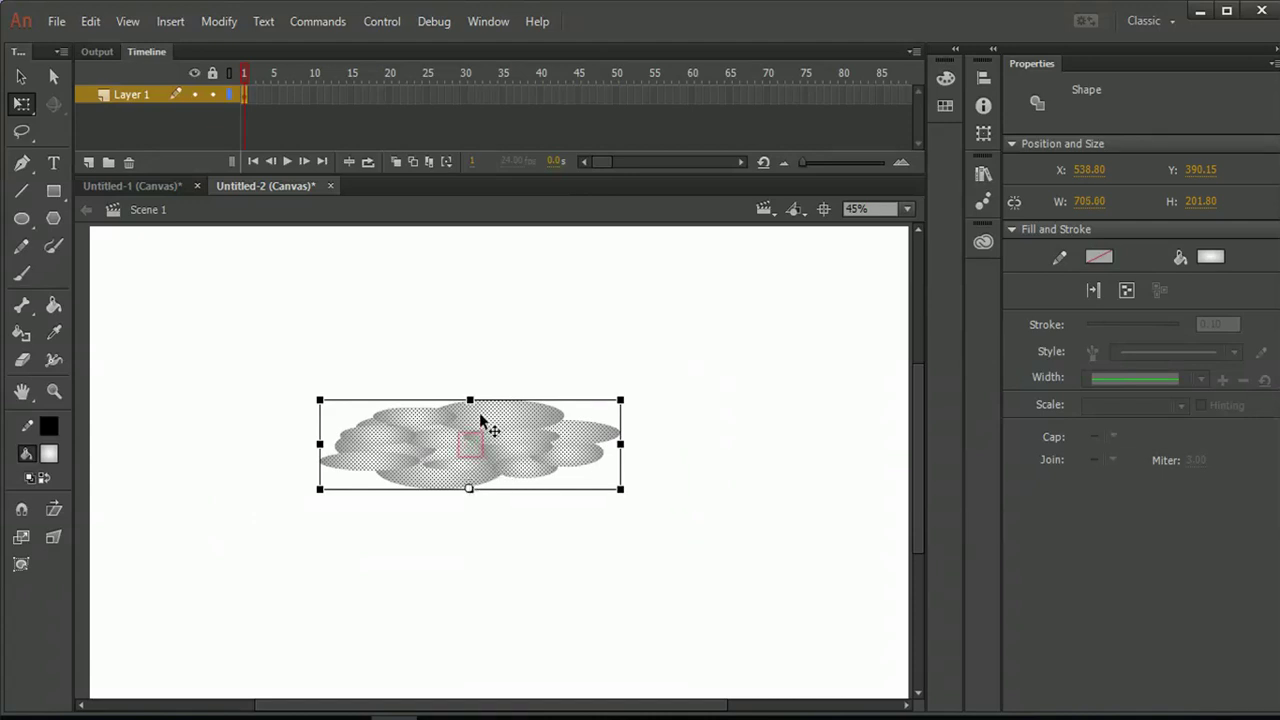
left_click_drag(480, 401, 481, 428)
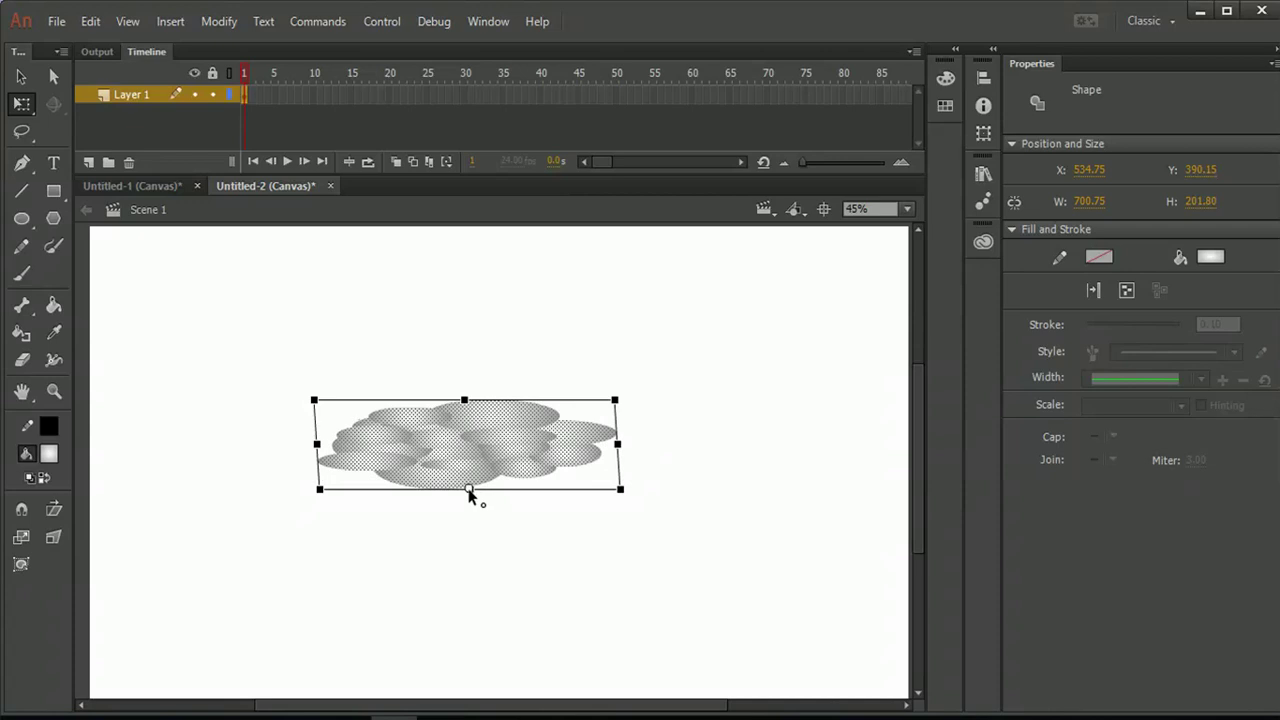
Convert the selected cloud shape into a Movie Clip symbol named cloud.
right_click(498, 450)
mouse_move(585, 573)
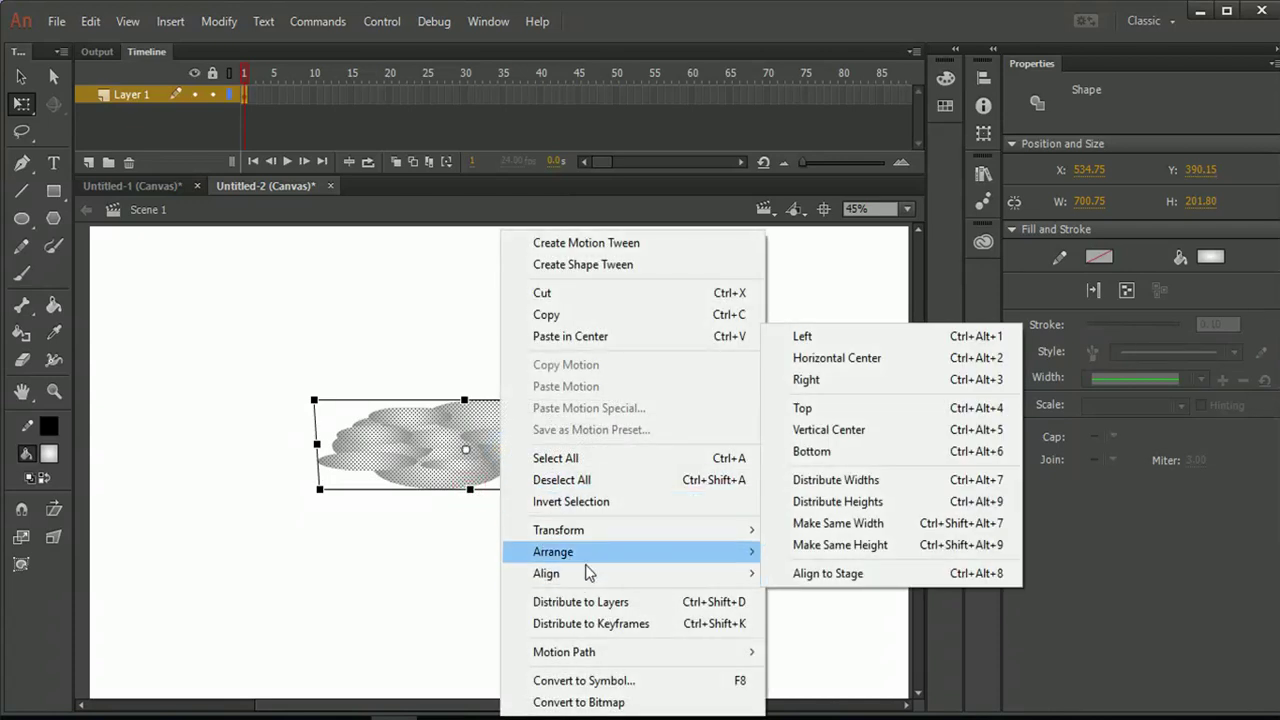
left_click(600, 680)
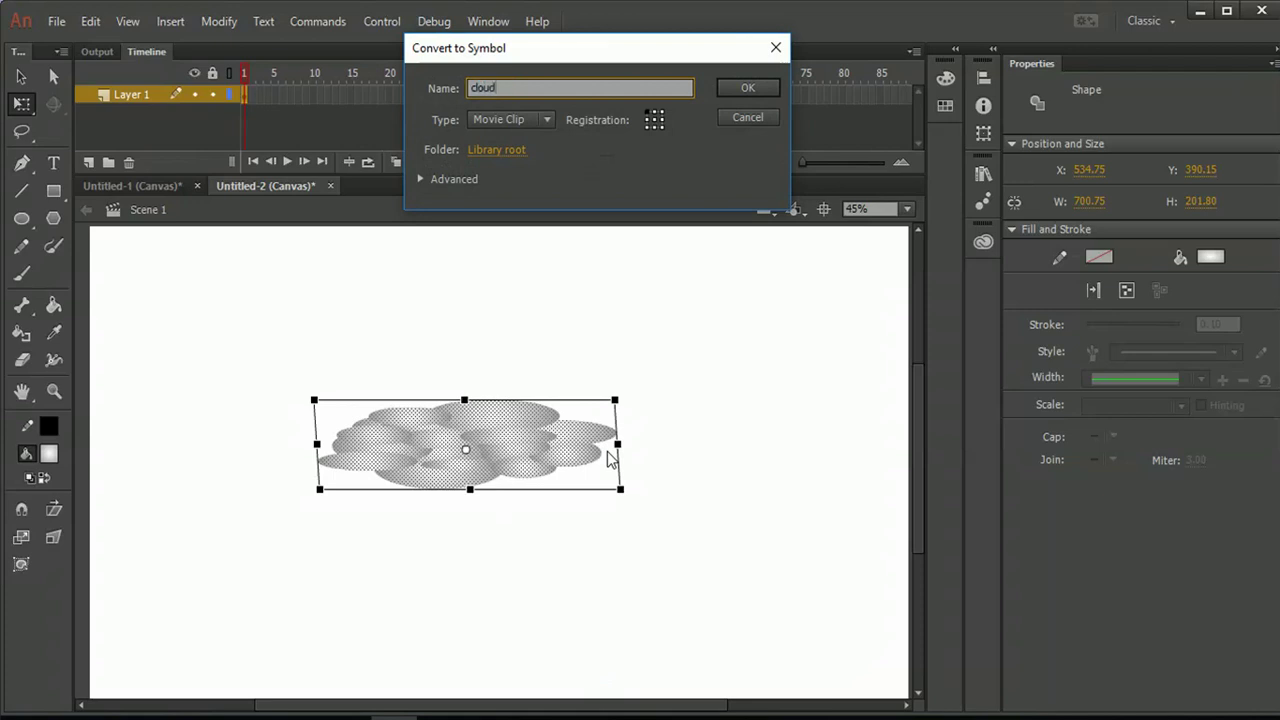
key("Return")
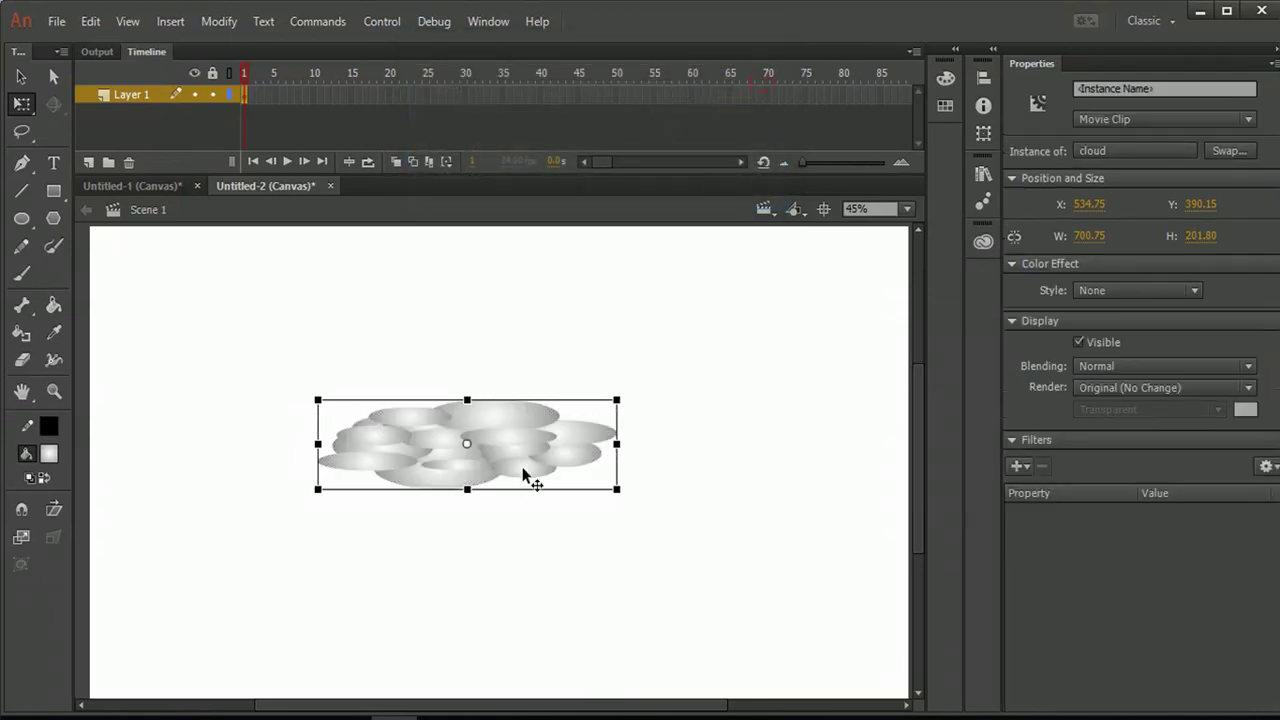
Delete the cloud instance from the stage.
right_click(507, 440)
left_click(438, 558)
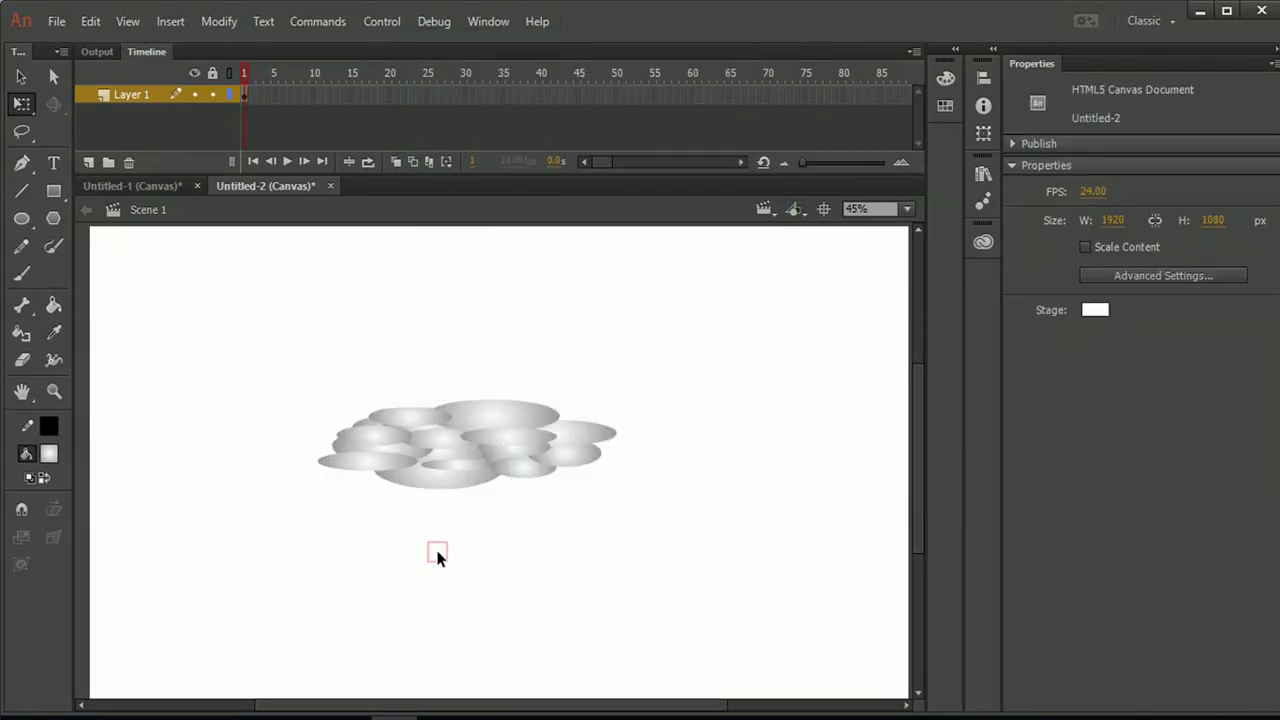
left_click_drag(459, 486, 433, 489)
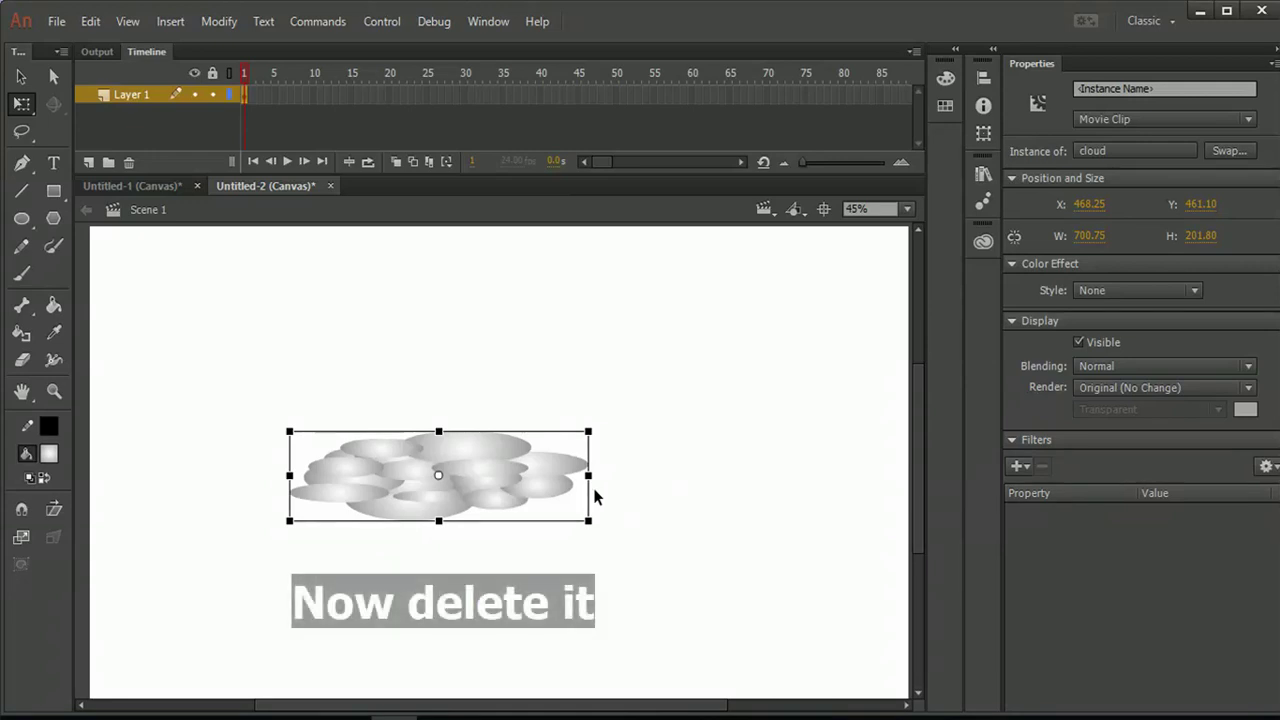
left_click_drag(490, 497, 563, 491)
key("Delete")
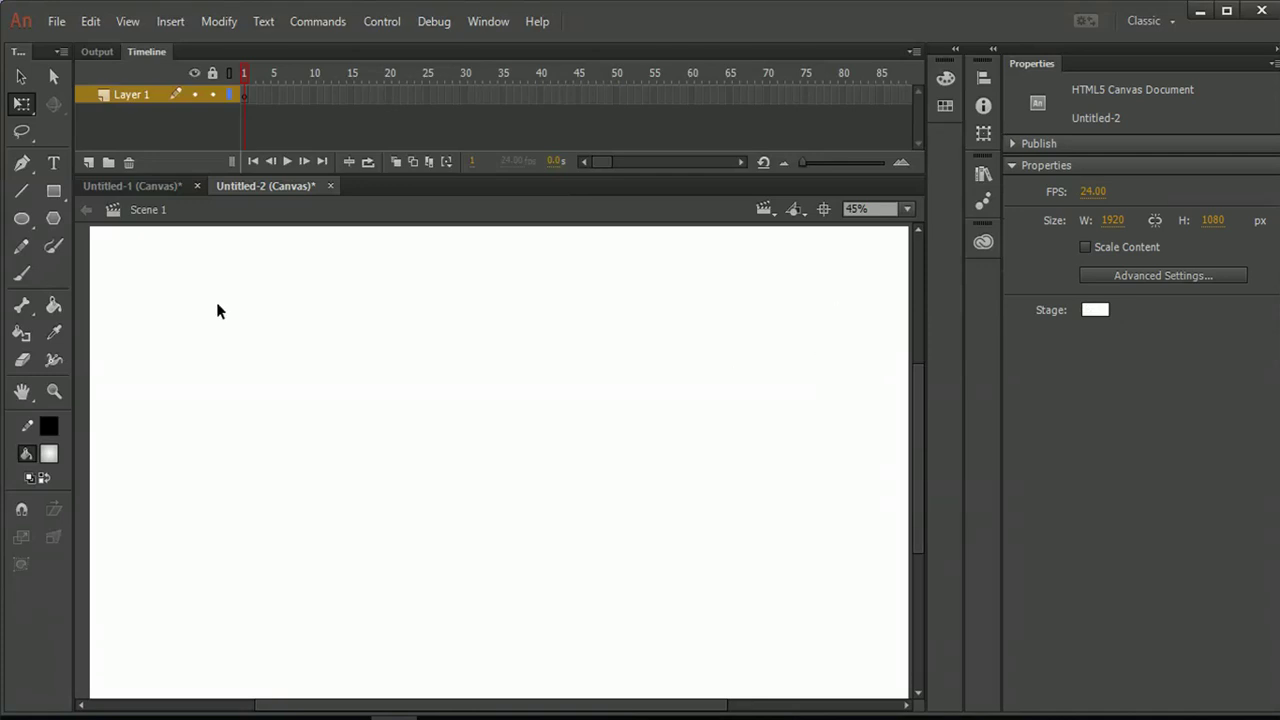
Set up the Rectangle tool with the white-to-black radial gradient fill and open the gradient's colour settings.
left_click(53, 190)
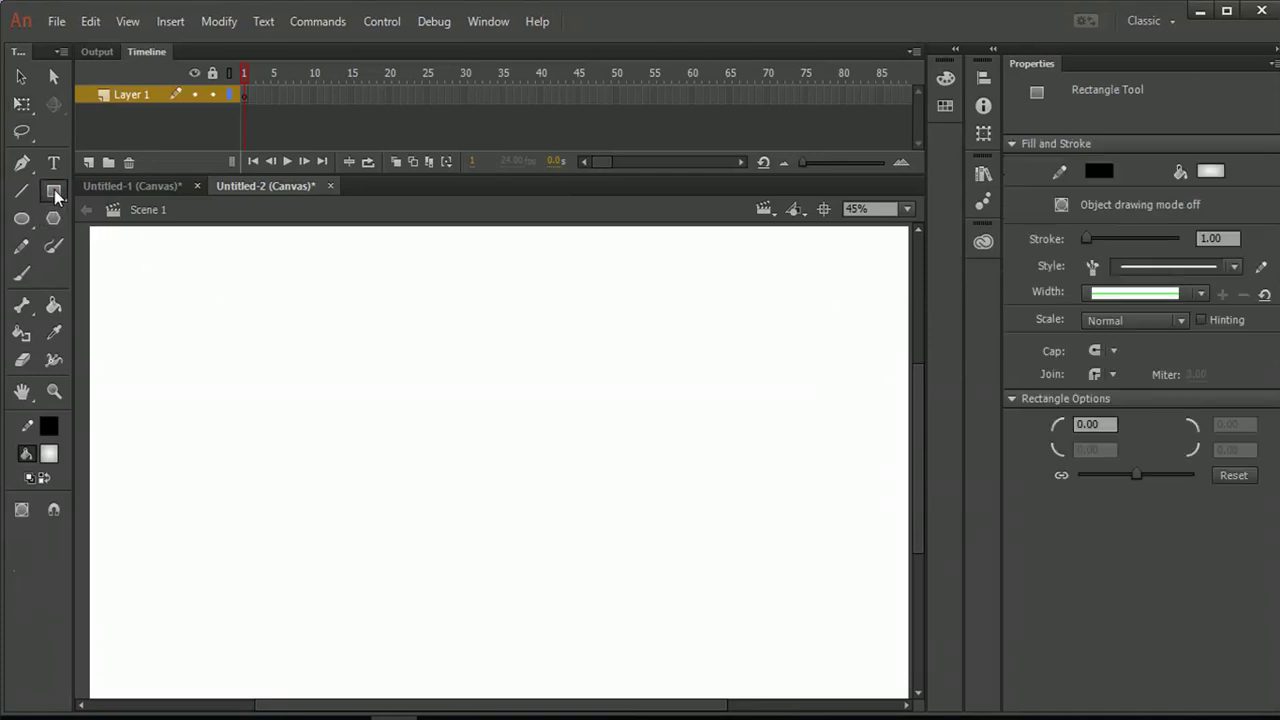
left_click(49, 455)
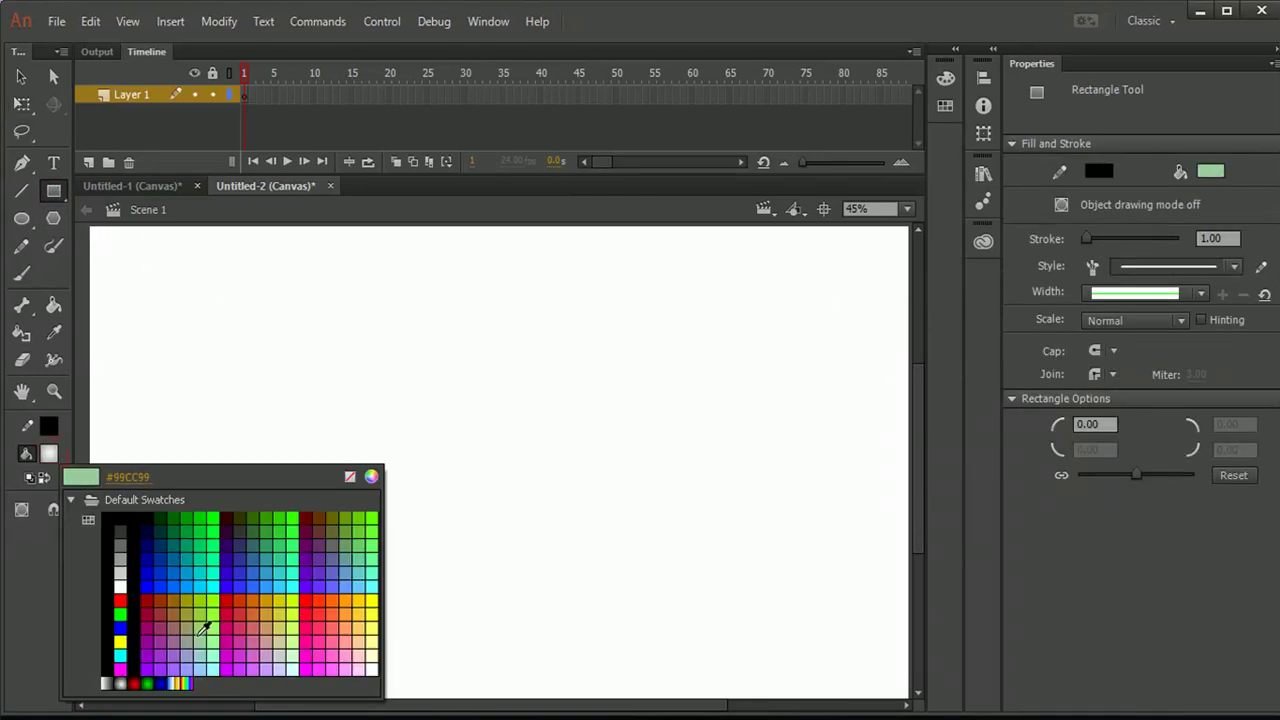
left_click(120, 684)
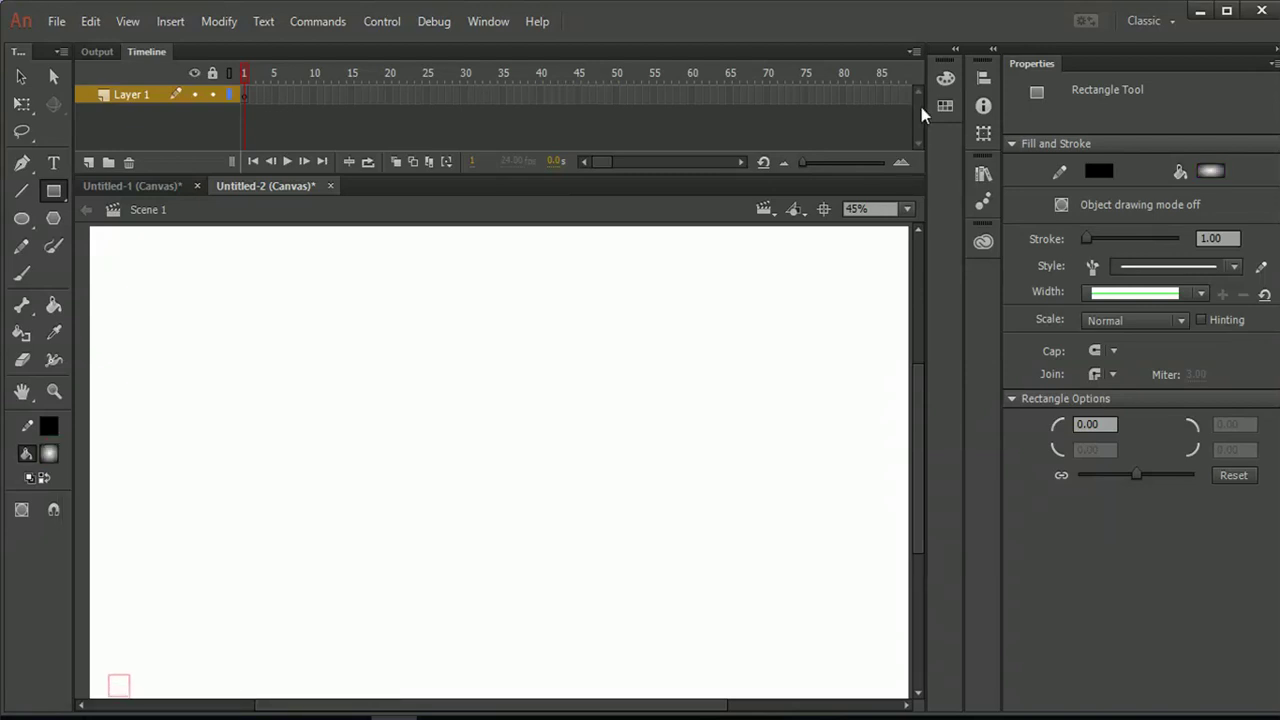
left_click(946, 78)
Change the white end of the radial gradient to the medium blue #3C66CC.
left_click(603, 326)
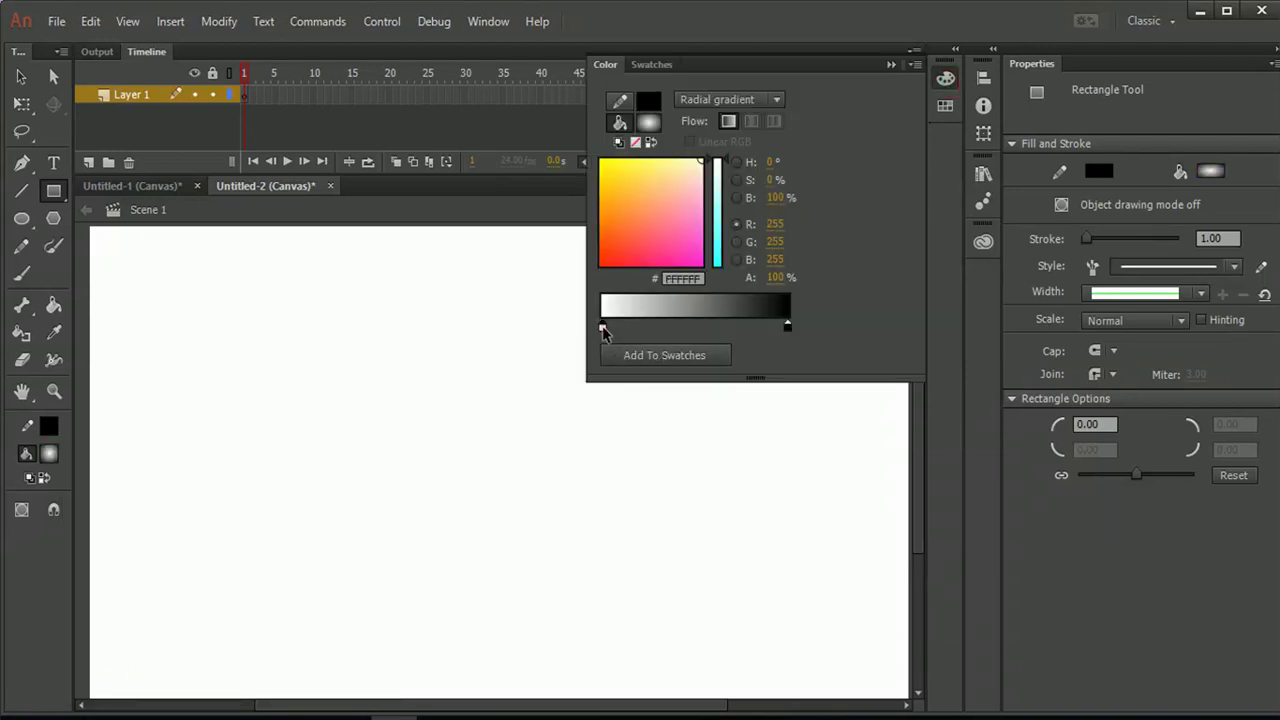
left_click_drag(724, 222, 724, 199)
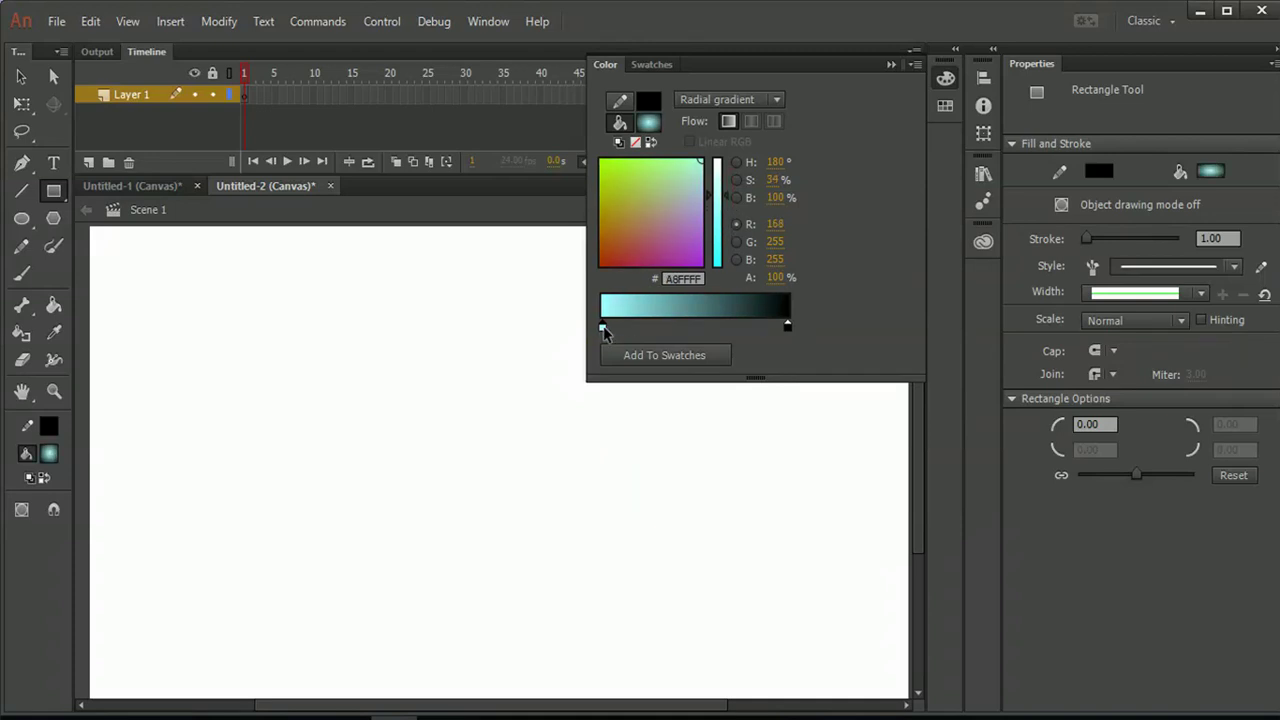
left_click(602, 326)
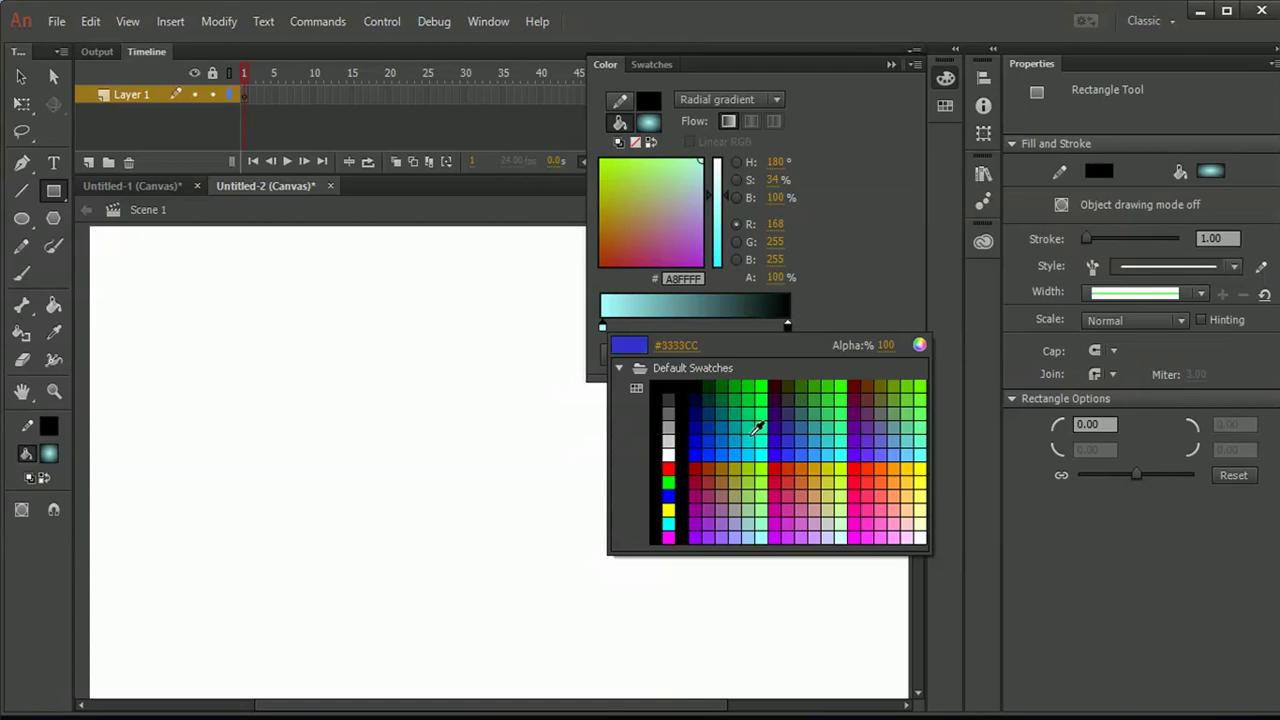
left_click(733, 432)
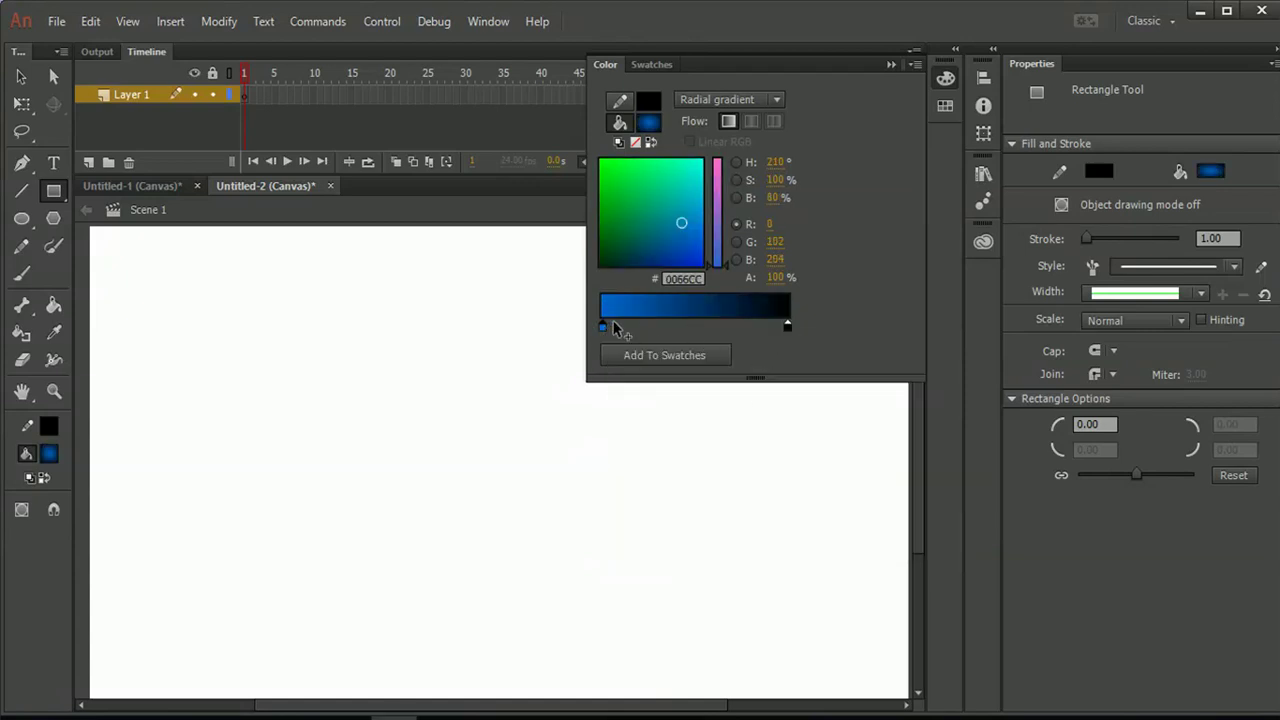
left_click_drag(716, 268, 721, 258)
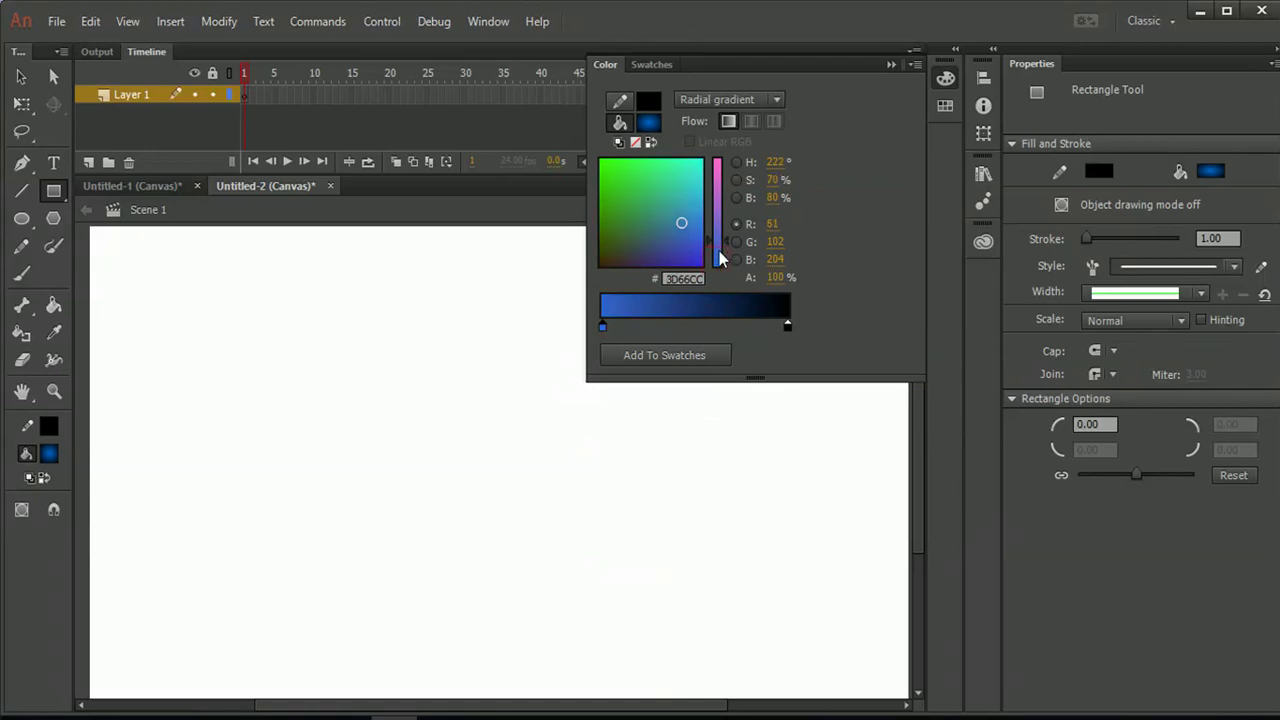
Set the black end of the gradient to cyan #00FFFF and swap the two colour stops so cyan is the inner colour.
double_click(787, 325)
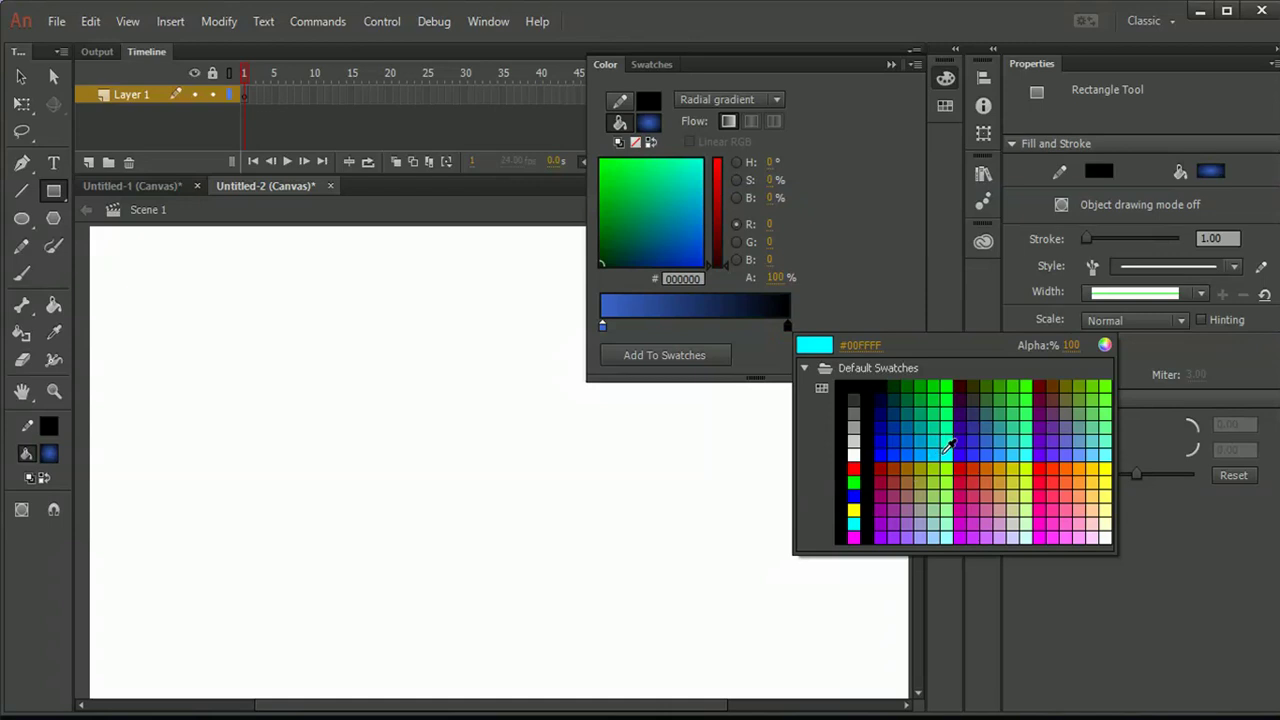
left_click(946, 448)
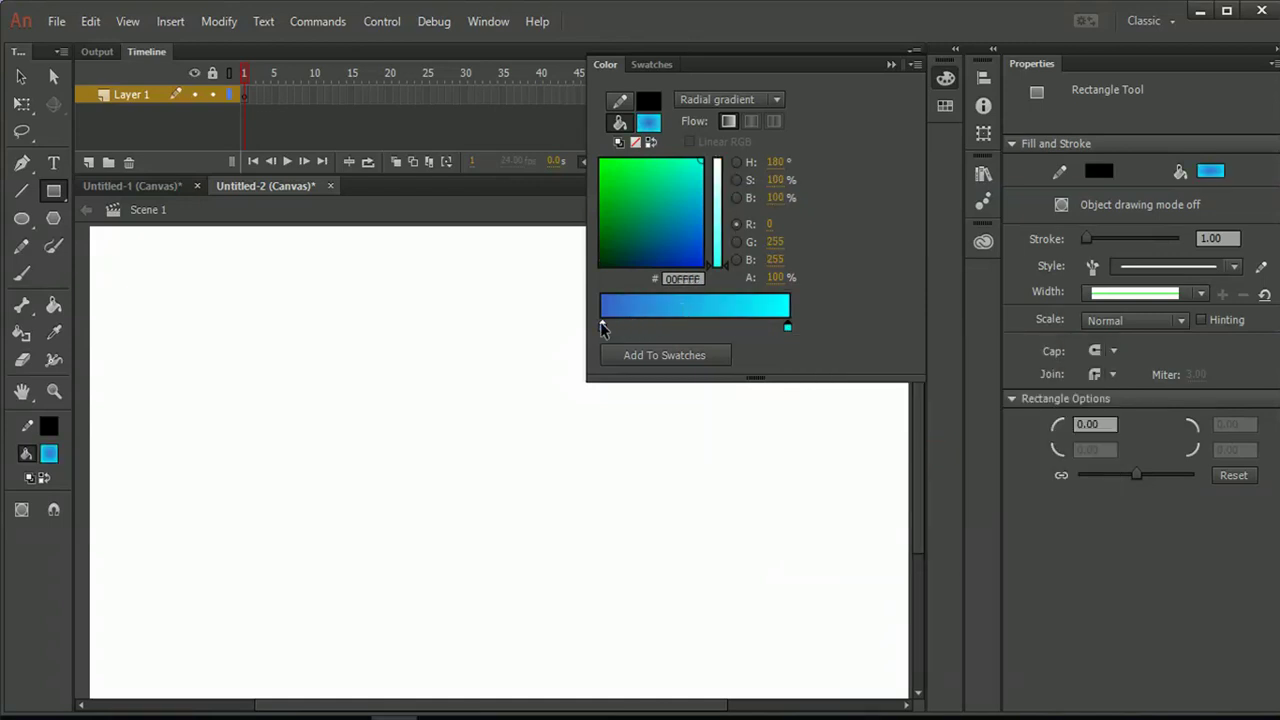
mouse_move(603, 328)
left_mouse_down()
mouse_move(806, 334)
mouse_move(601, 329)
left_mouse_up()
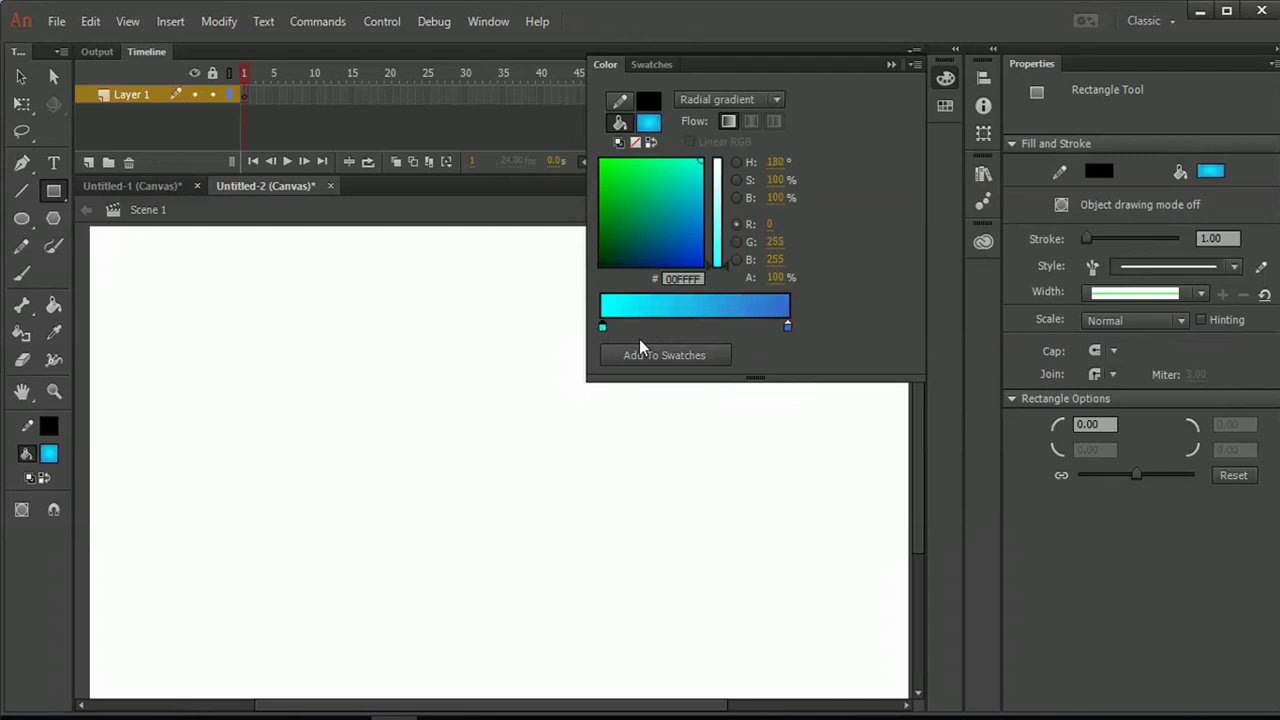
Change the outer, darker blue end of the radial gradient to #0099FF.
left_click(787, 328)
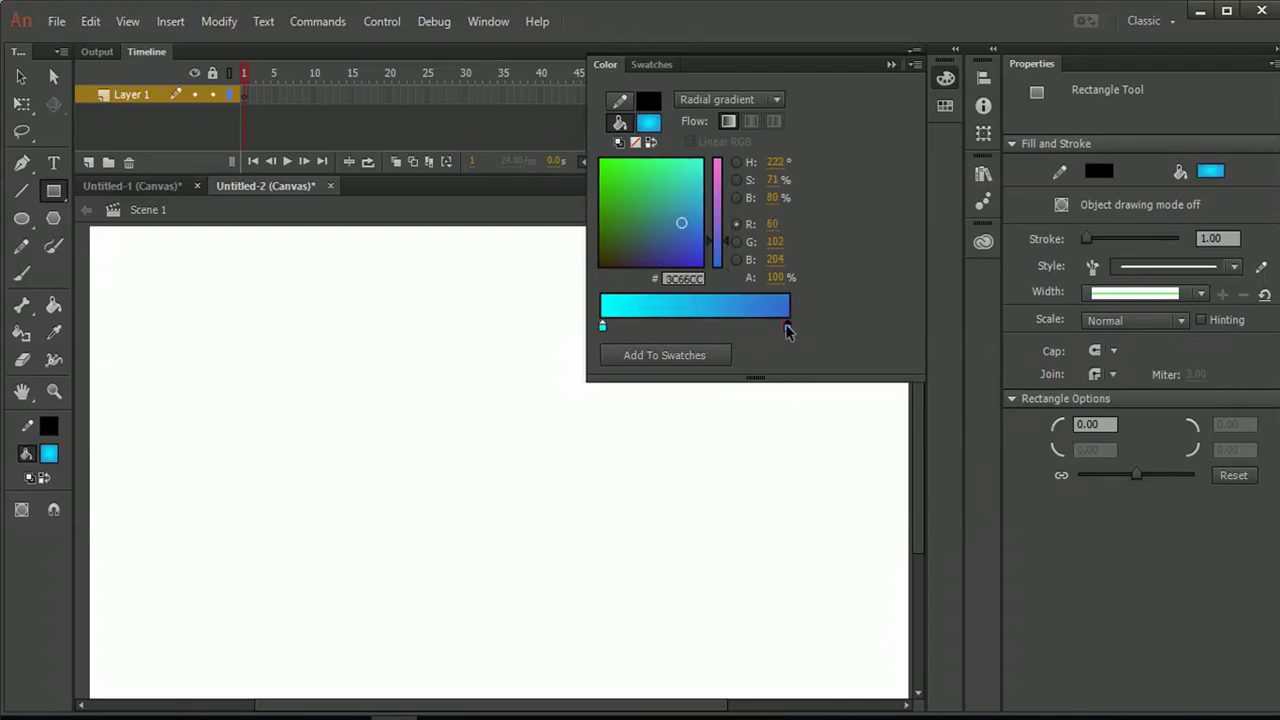
double_click(788, 330)
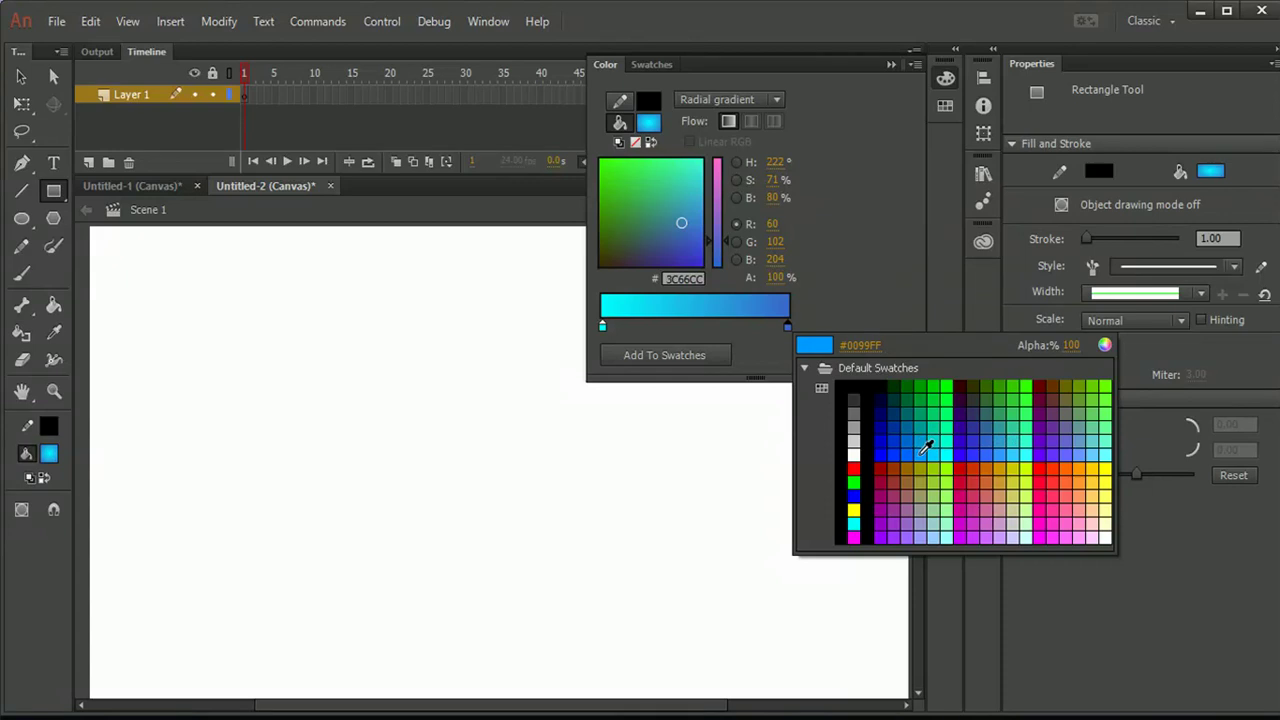
left_click(922, 443)
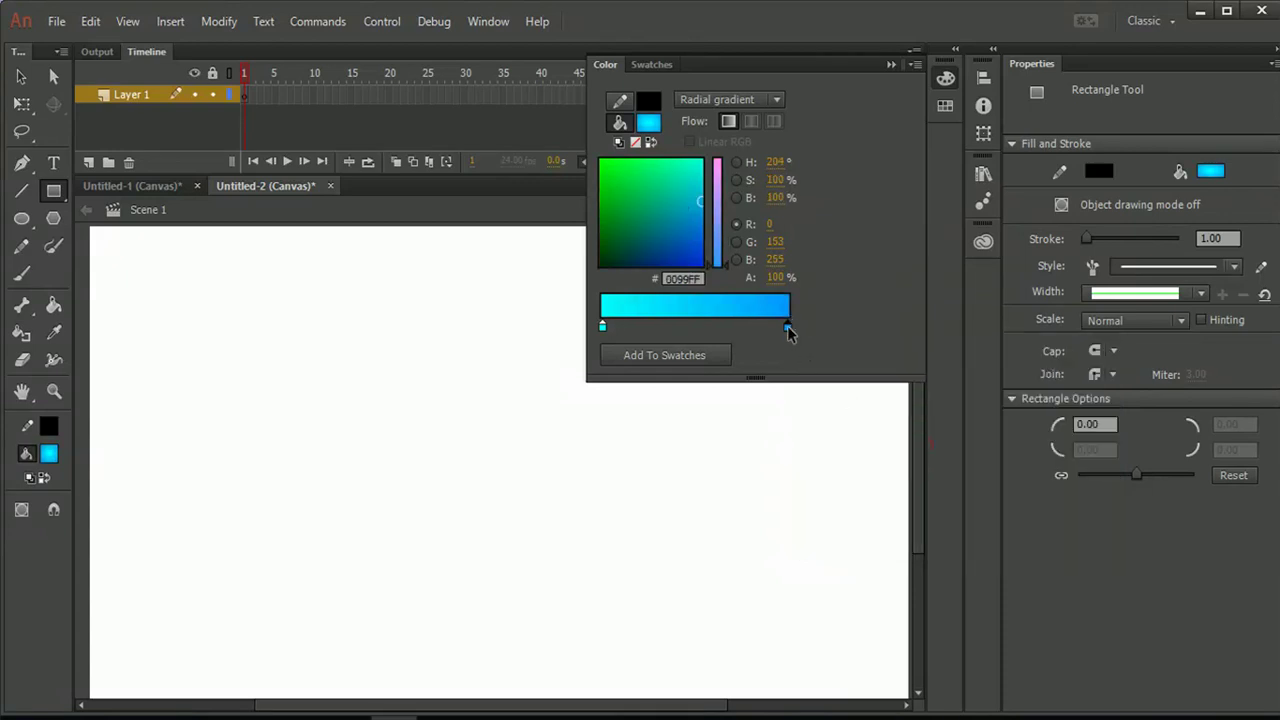
Draw a rectangle covering the whole stage with the cyan-to-blue radial gradient as the sky background.
left_click(561, 318)
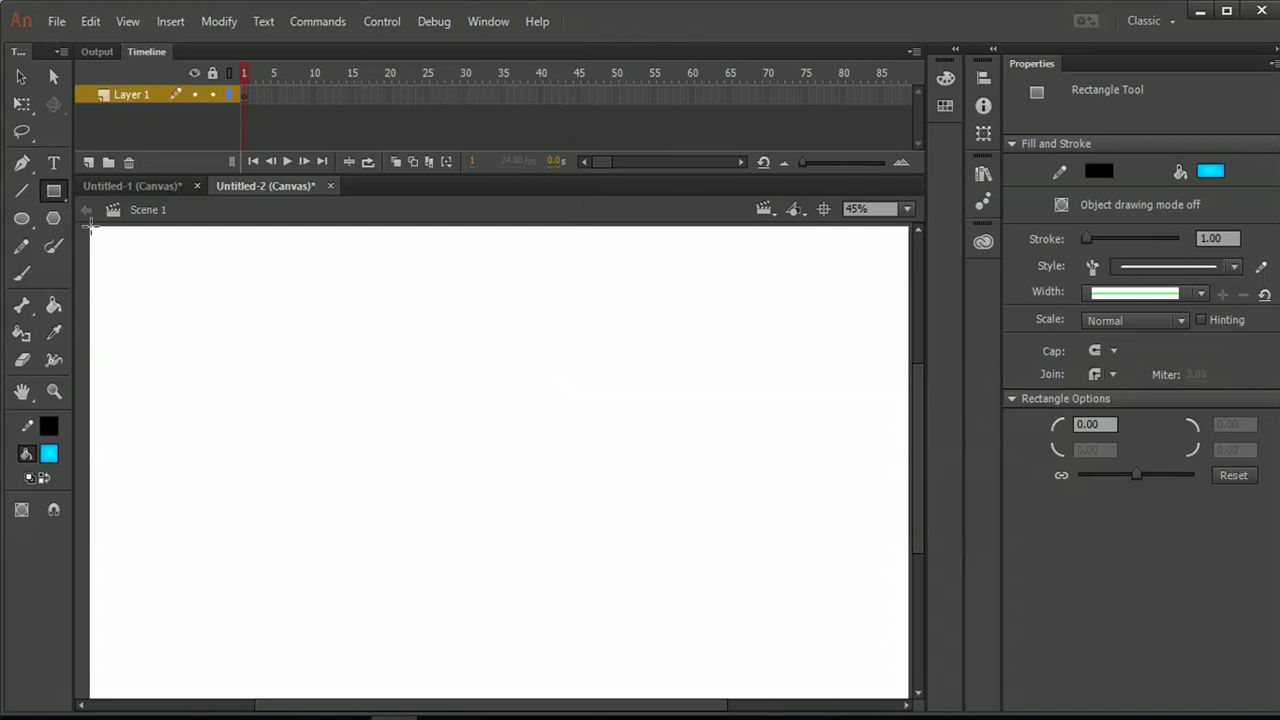
left_click_drag(90, 228, 920, 704)
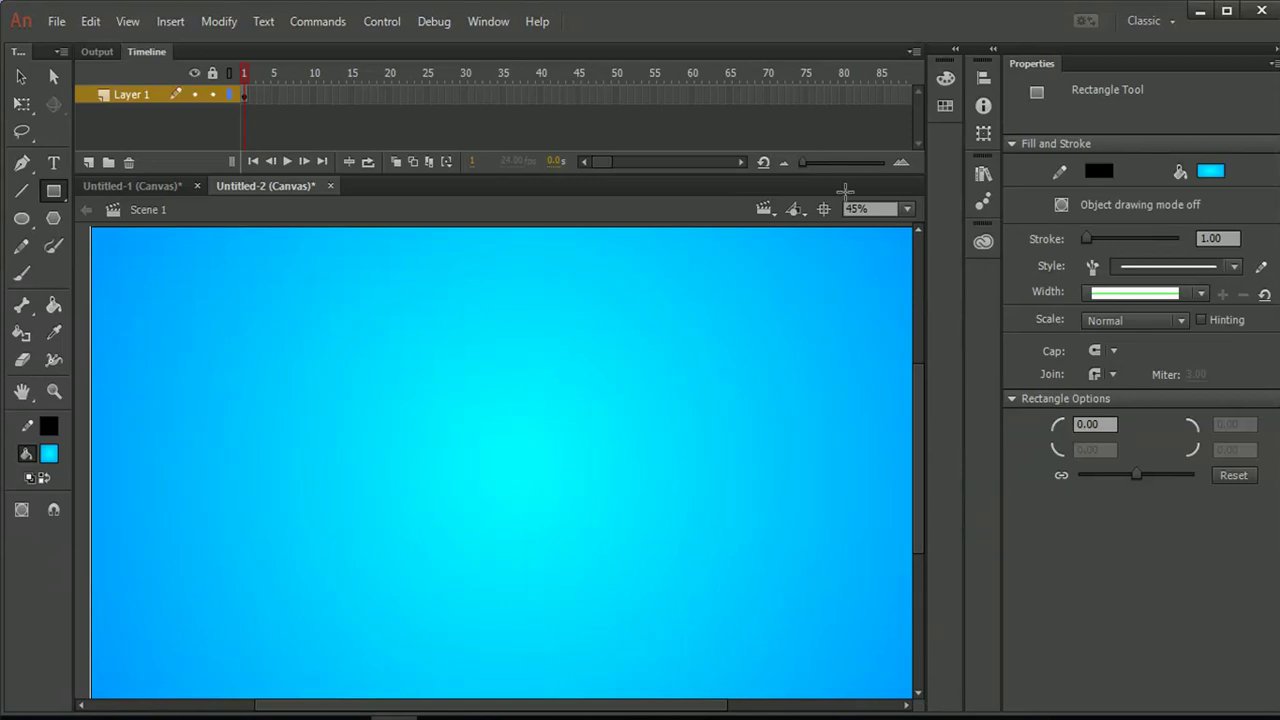
Redraw the cyan-to-blue gradient rectangle so that it covers the whole white stage from corner to corner.
left_click(907, 209)
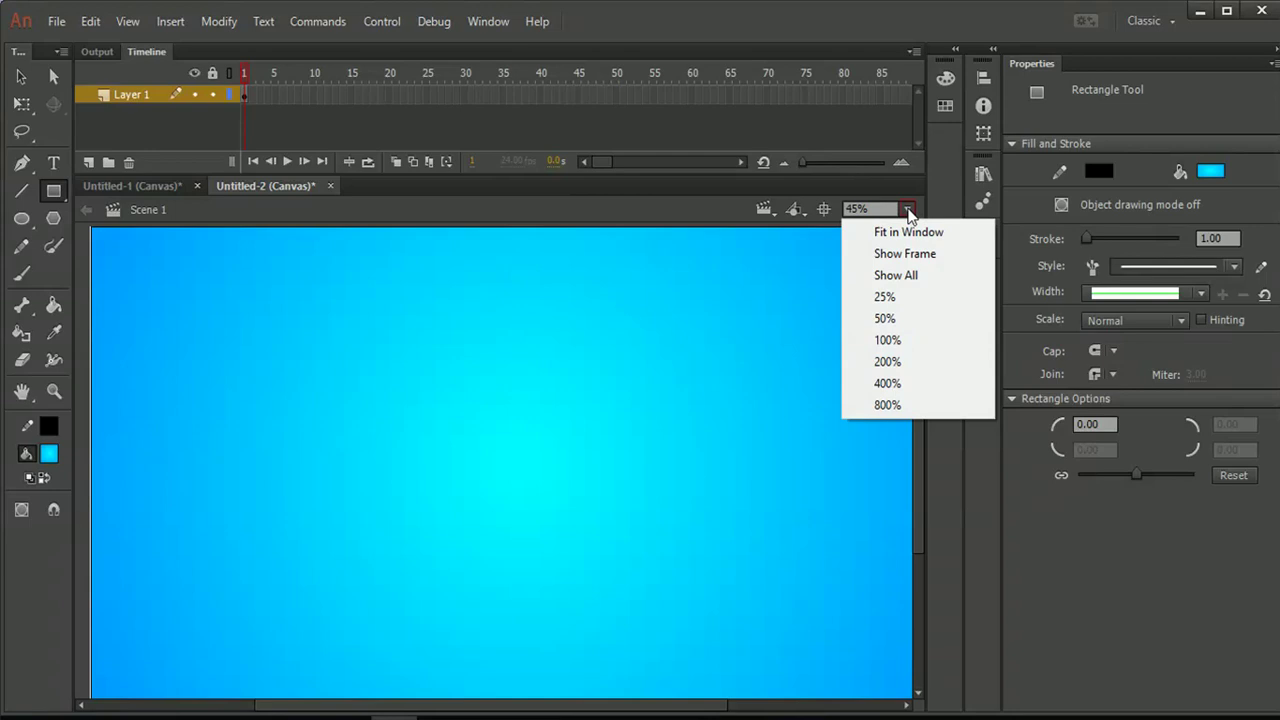
left_click(903, 296)
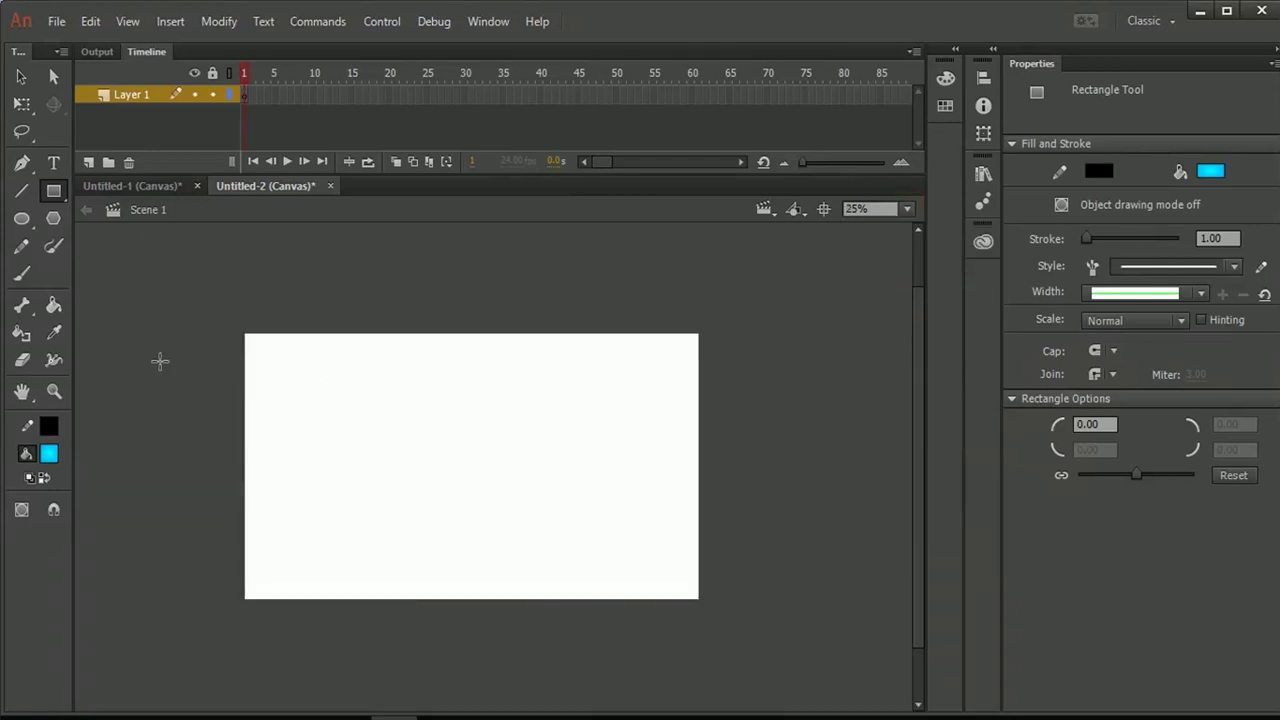
left_click_drag(241, 334, 700, 599)
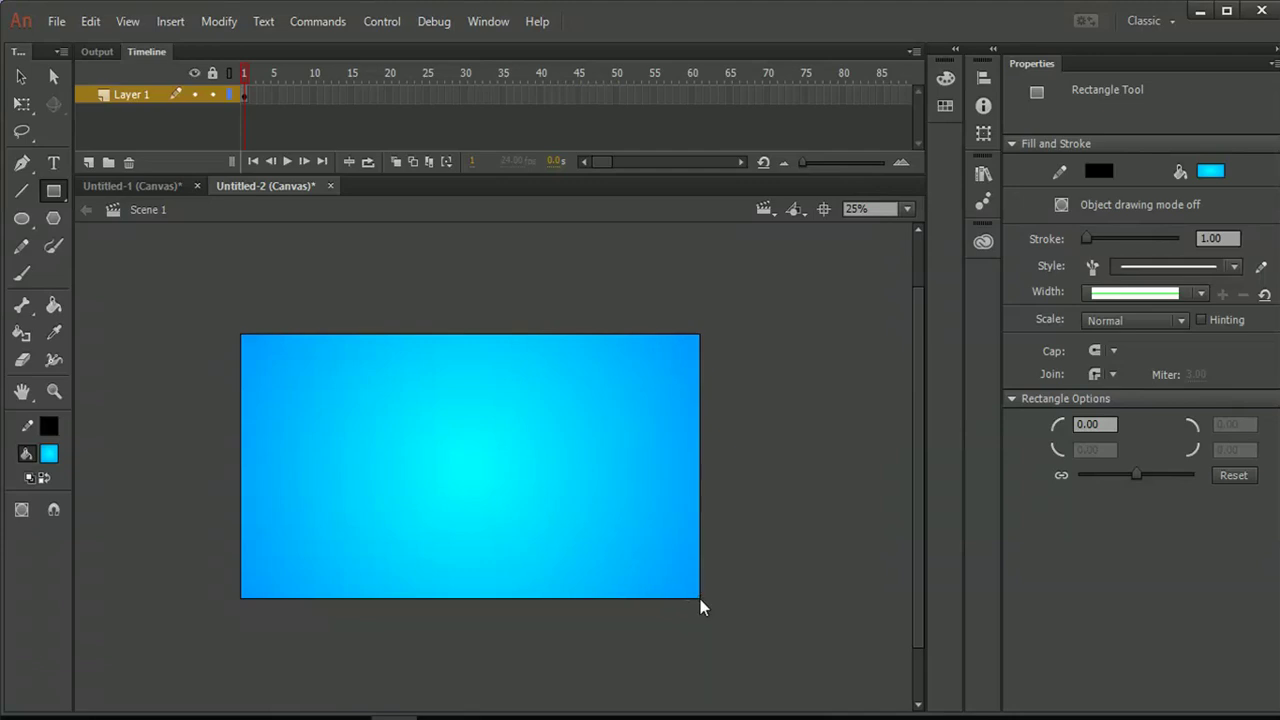
left_click(907, 209)
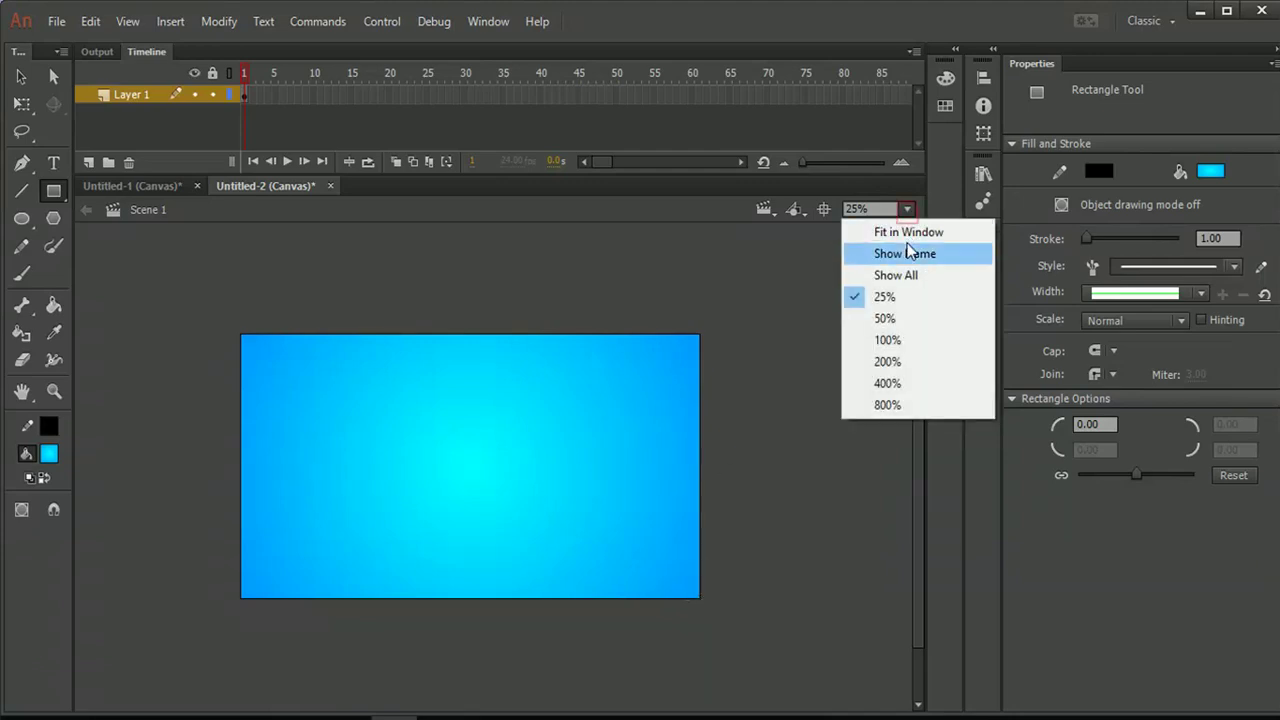
left_click(907, 275)
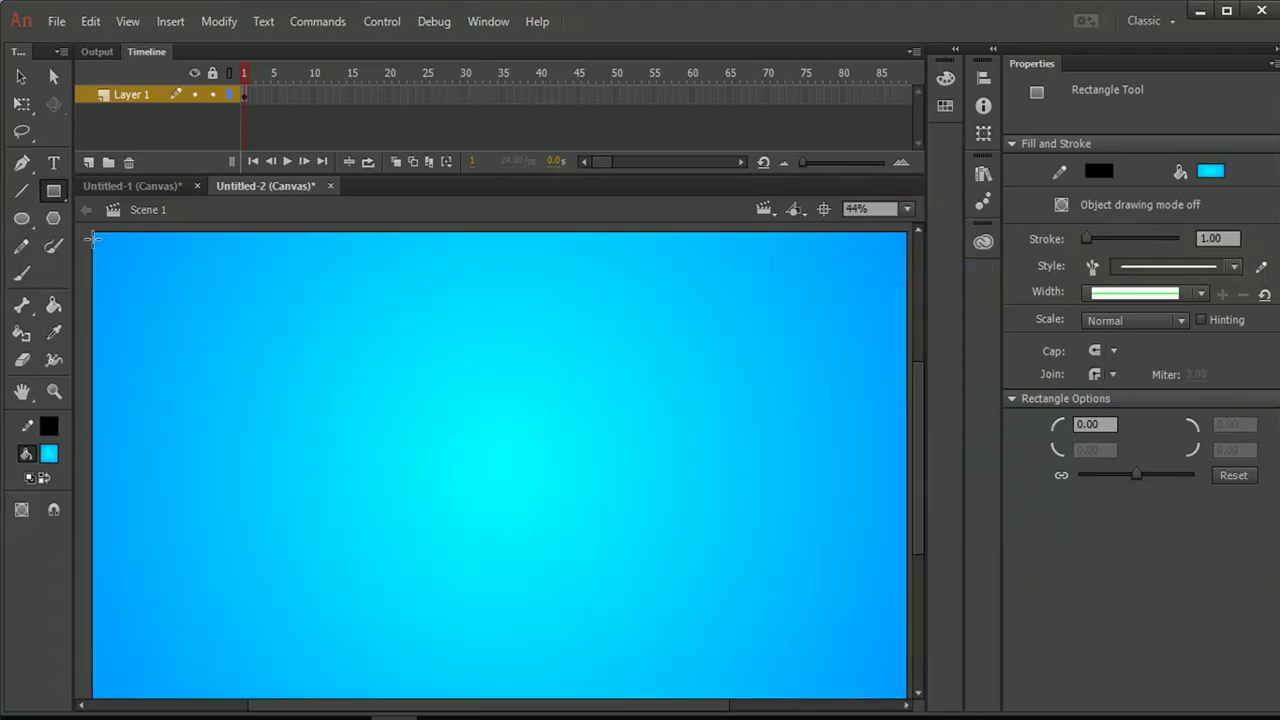
Rename Layer 1, which holds the gradient sky, as background and lock it.
left_click(26, 105)
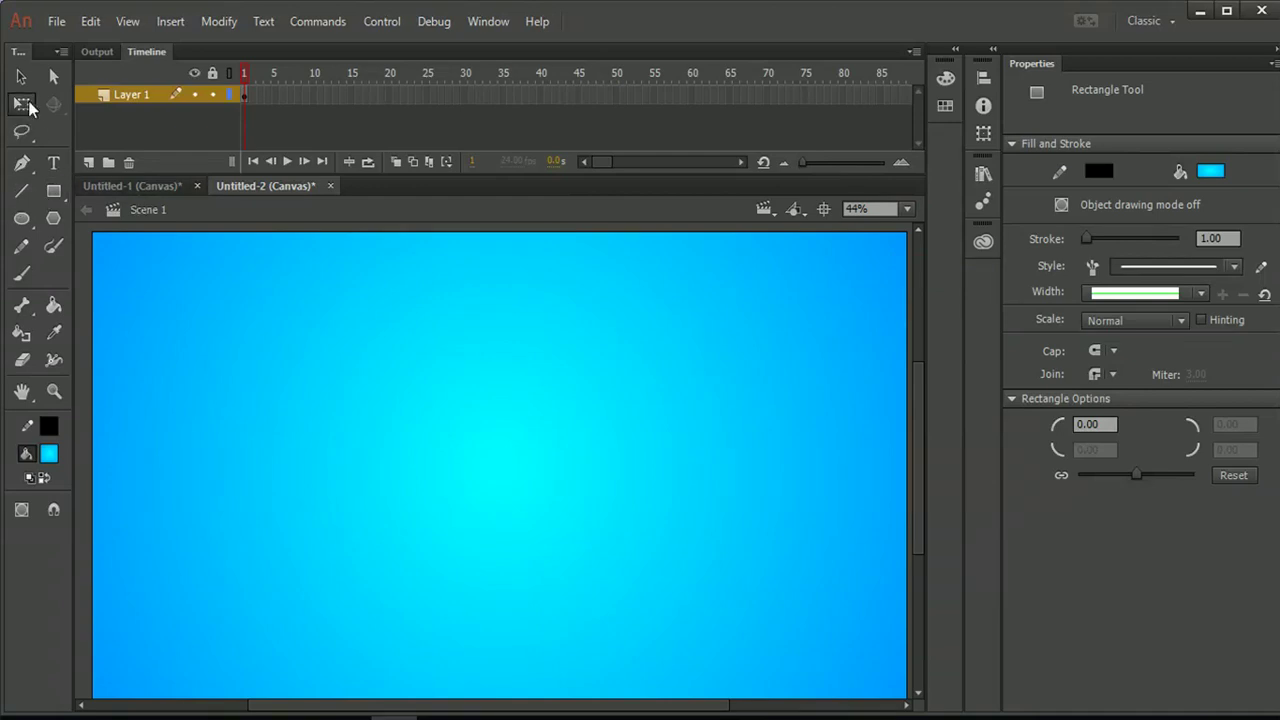
double_click(152, 93)
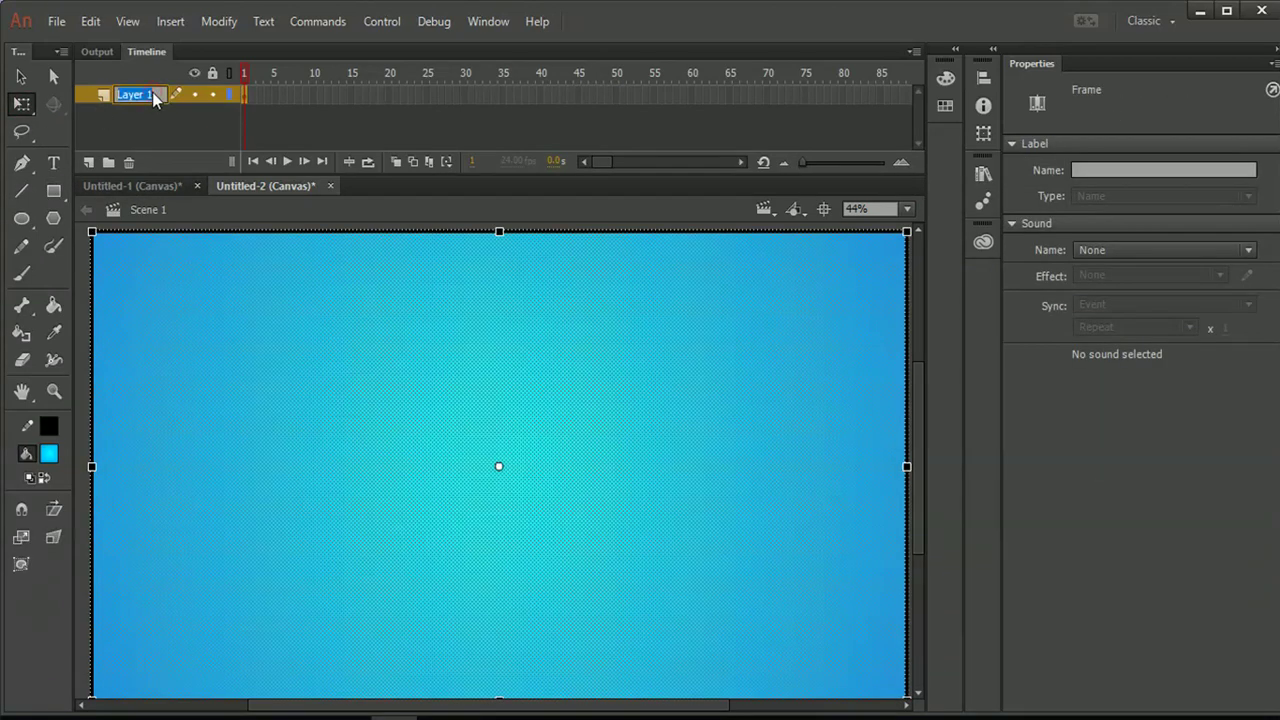
type("ba")
key("Return")
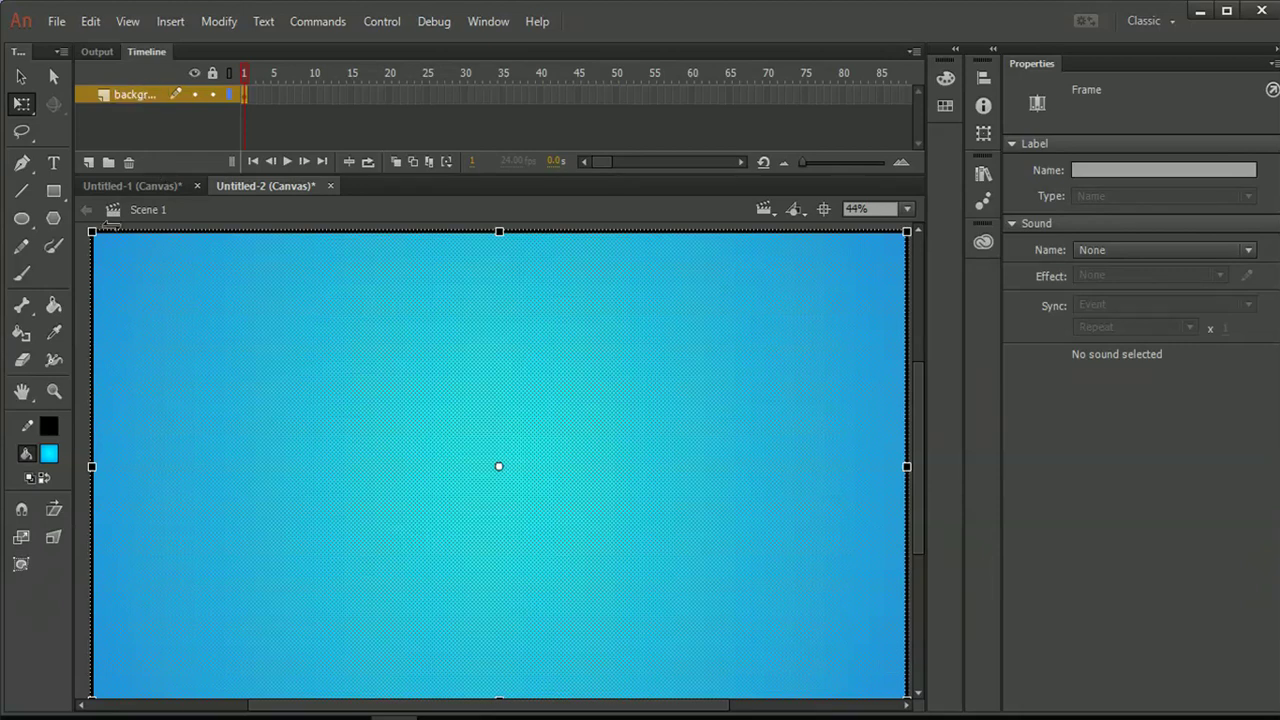
left_click(213, 94)
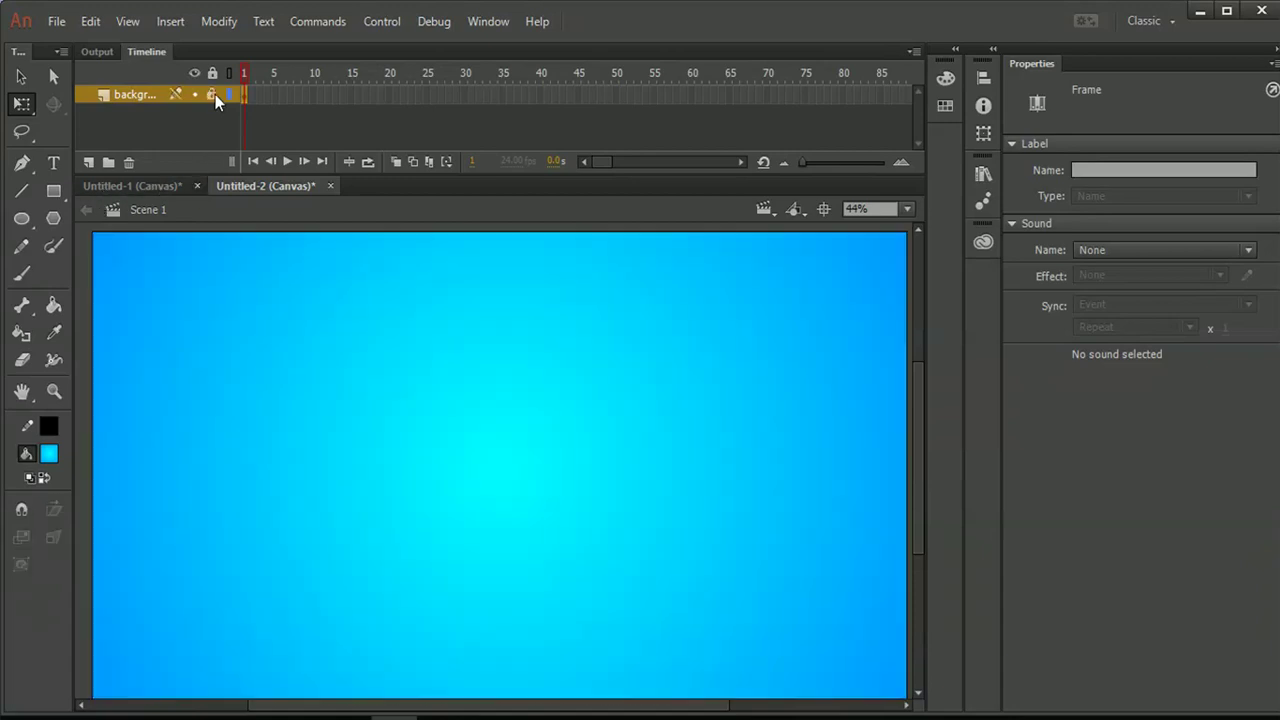
Add a new layer above the background and name it cloud1.
left_click(89, 163)
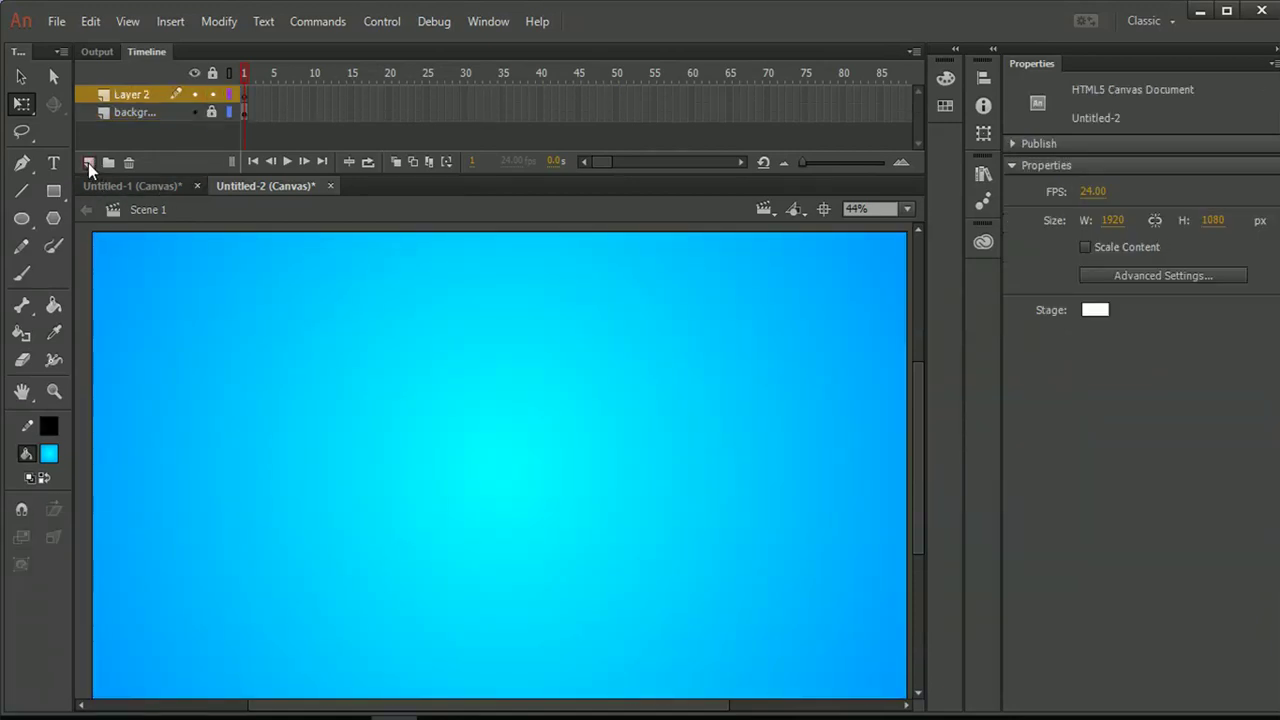
double_click(156, 96)
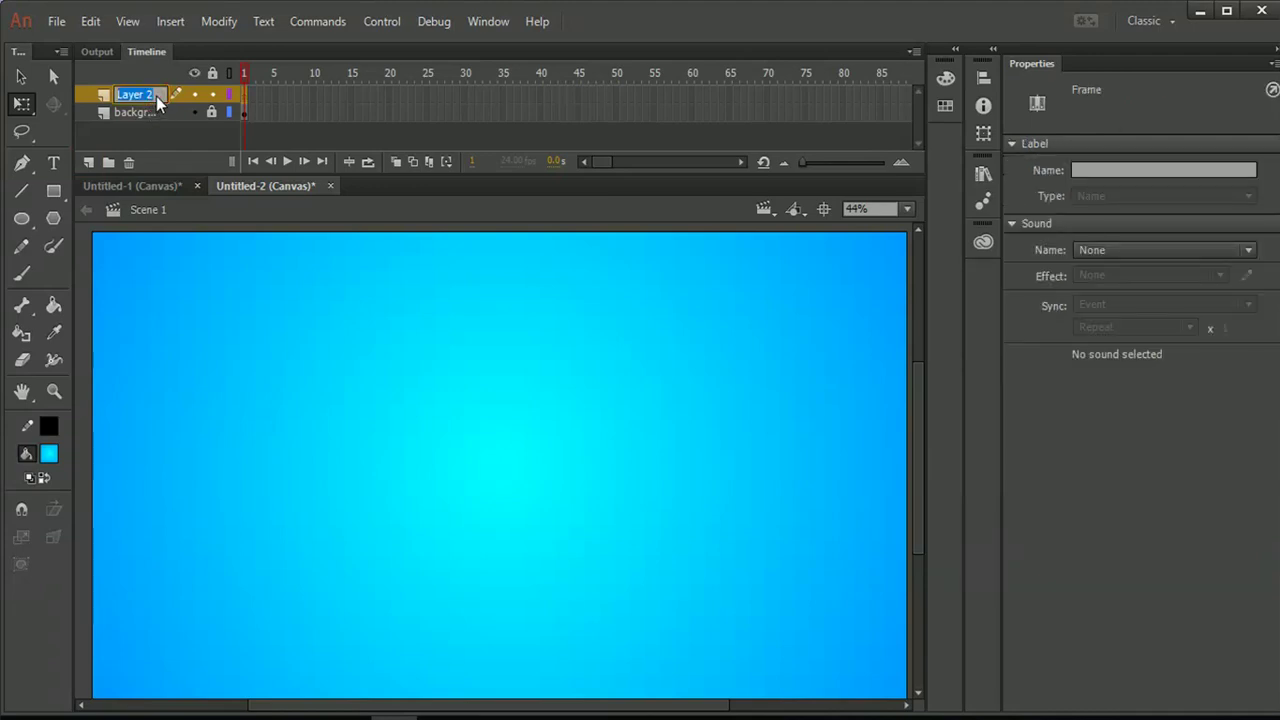
type("cloud1")
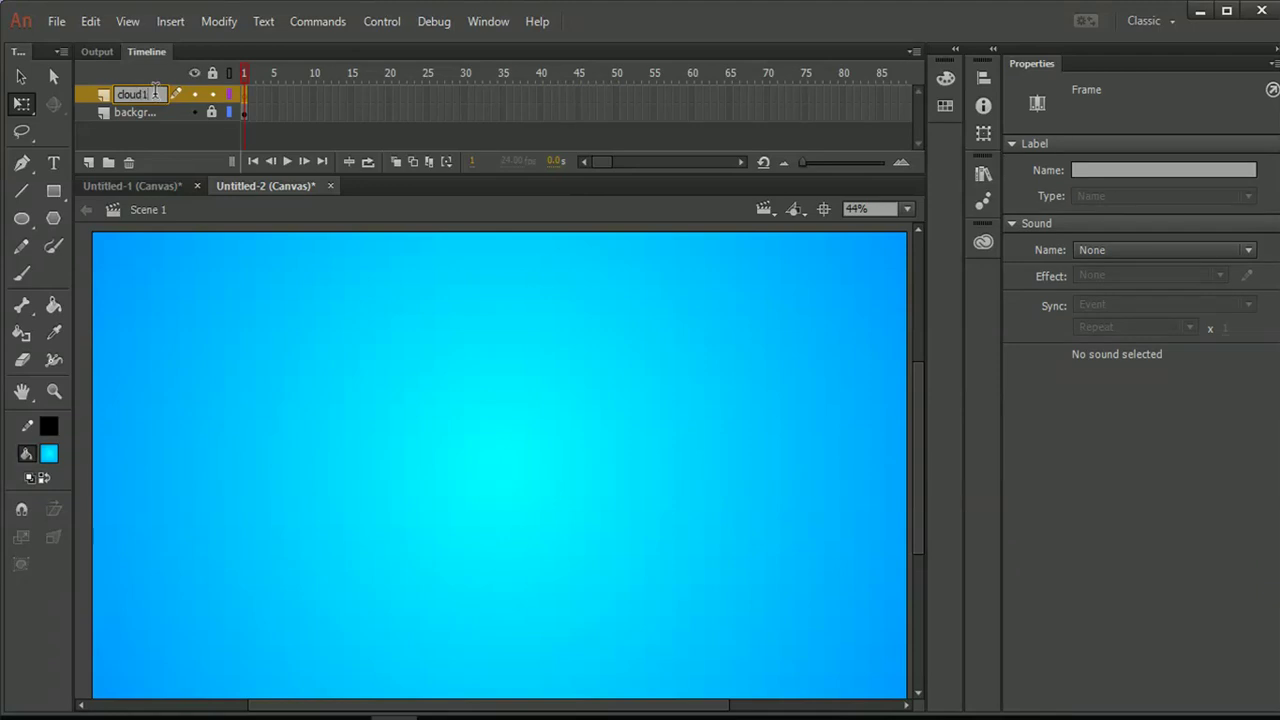
key("Return")
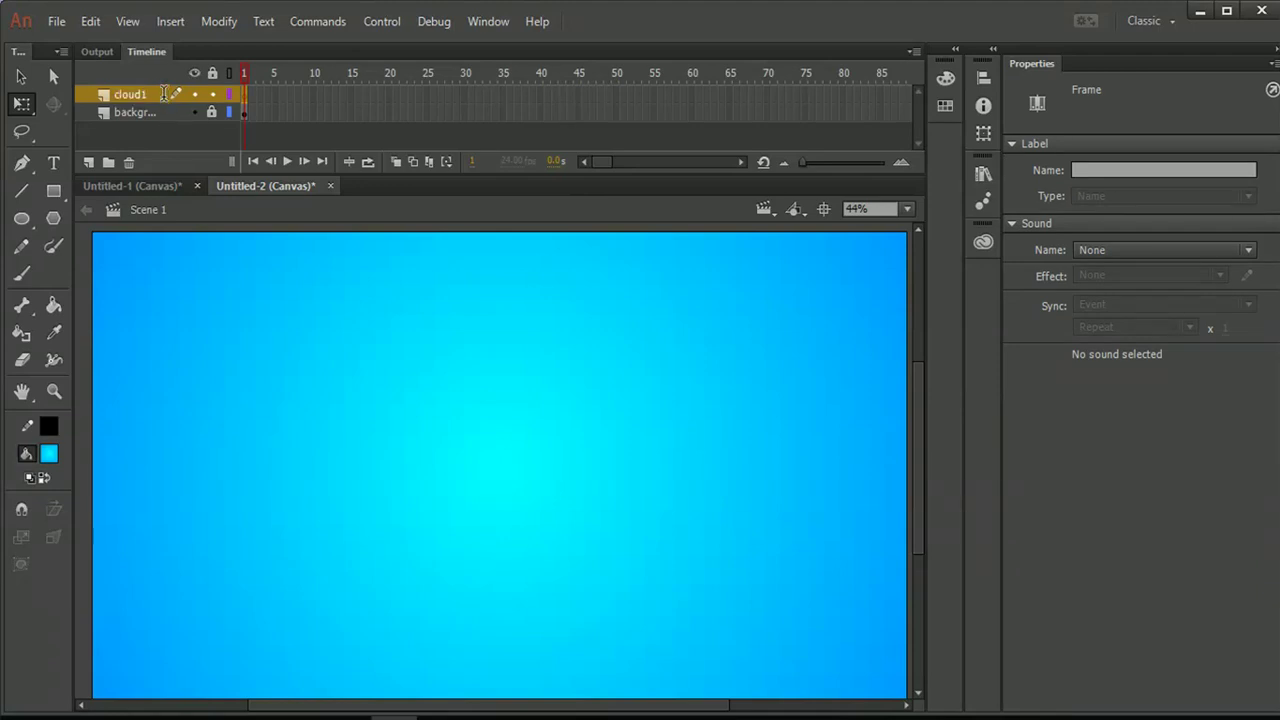
Add another layer above cloud1 and name it cloud 2.
left_click(87, 162)
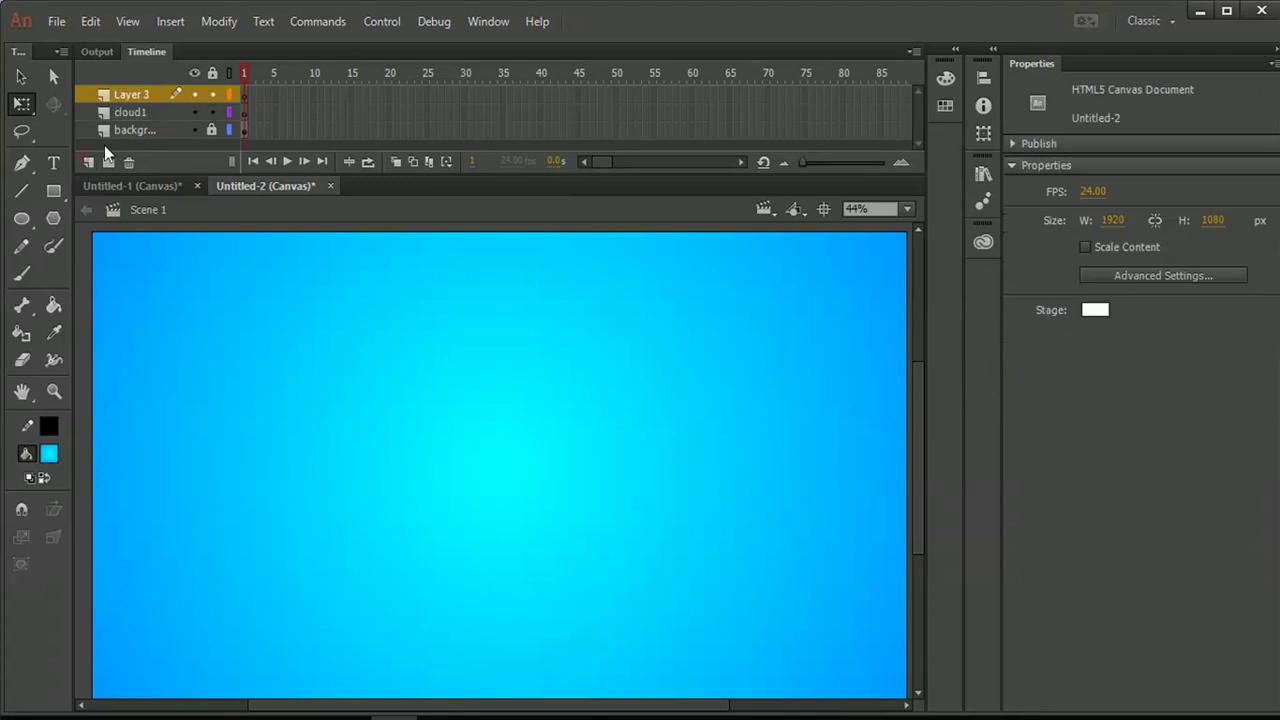
double_click(132, 93)
type("clo")
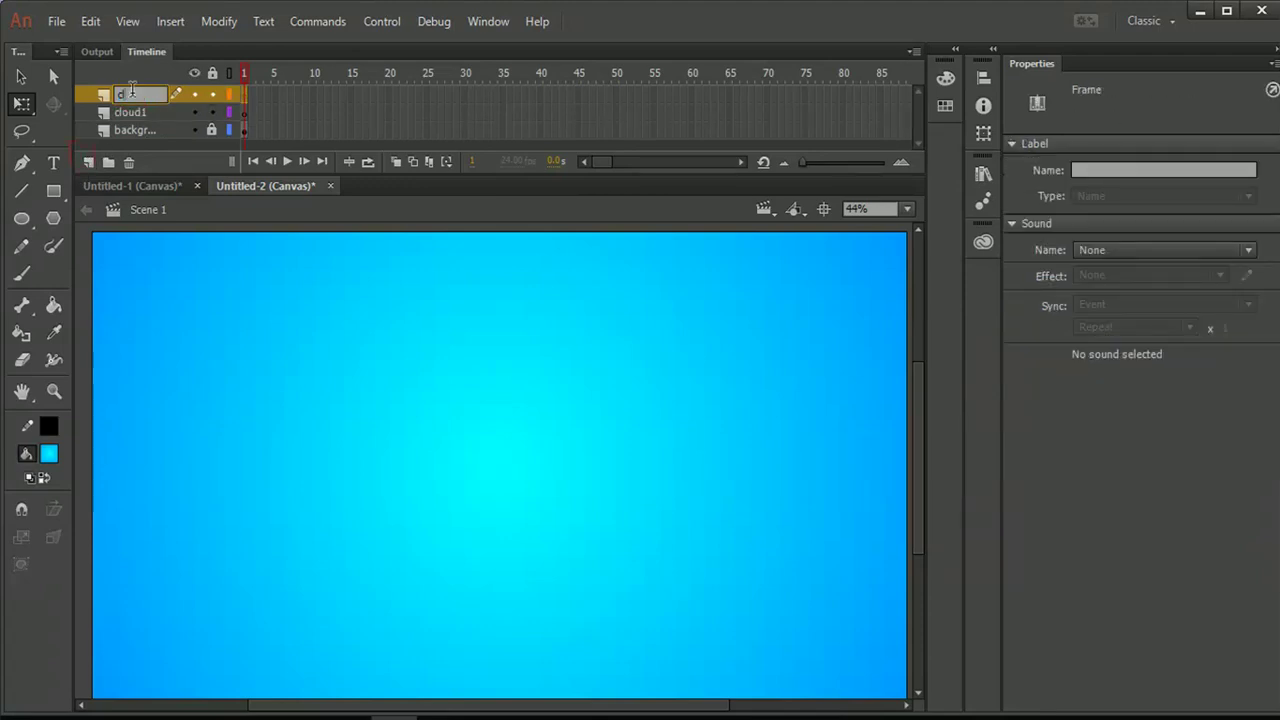
type("ud 2")
key("Return")
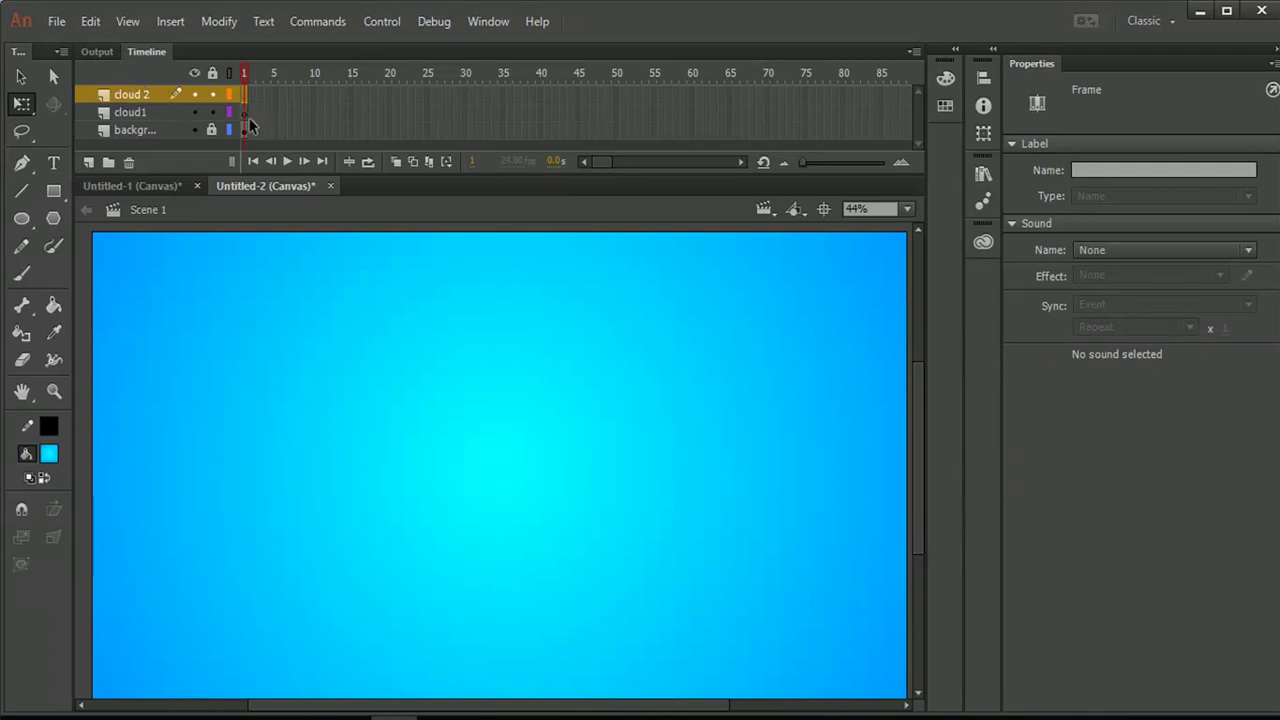
Place an instance of the cloud symbol from the library on the cloud1 layer, near the middle of the stage.
left_click(171, 115)
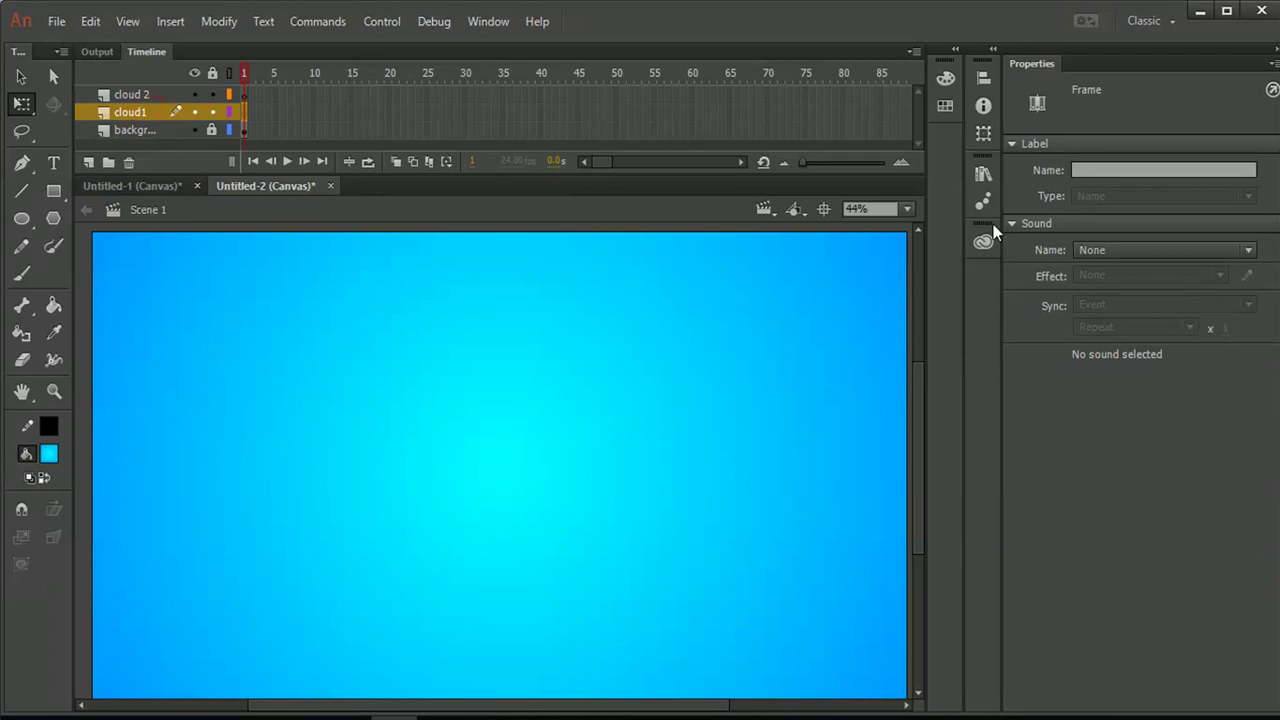
left_click(983, 178)
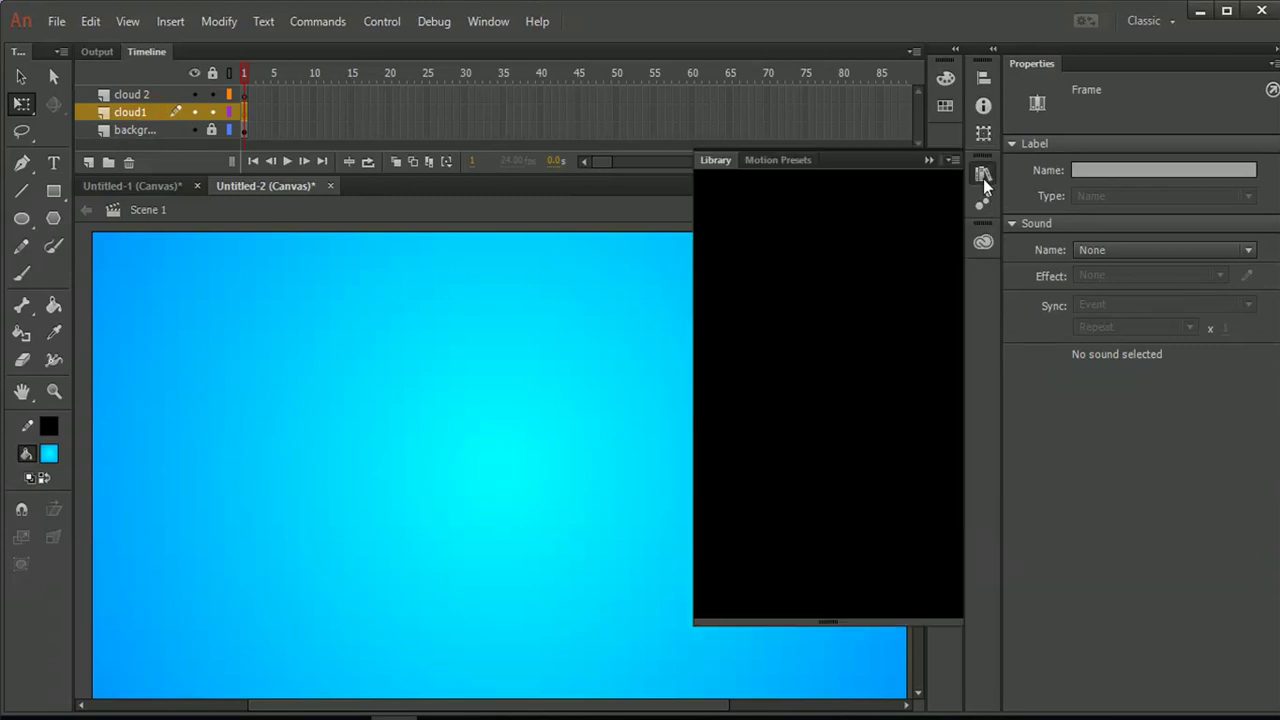
left_click_drag(761, 396, 626, 407)
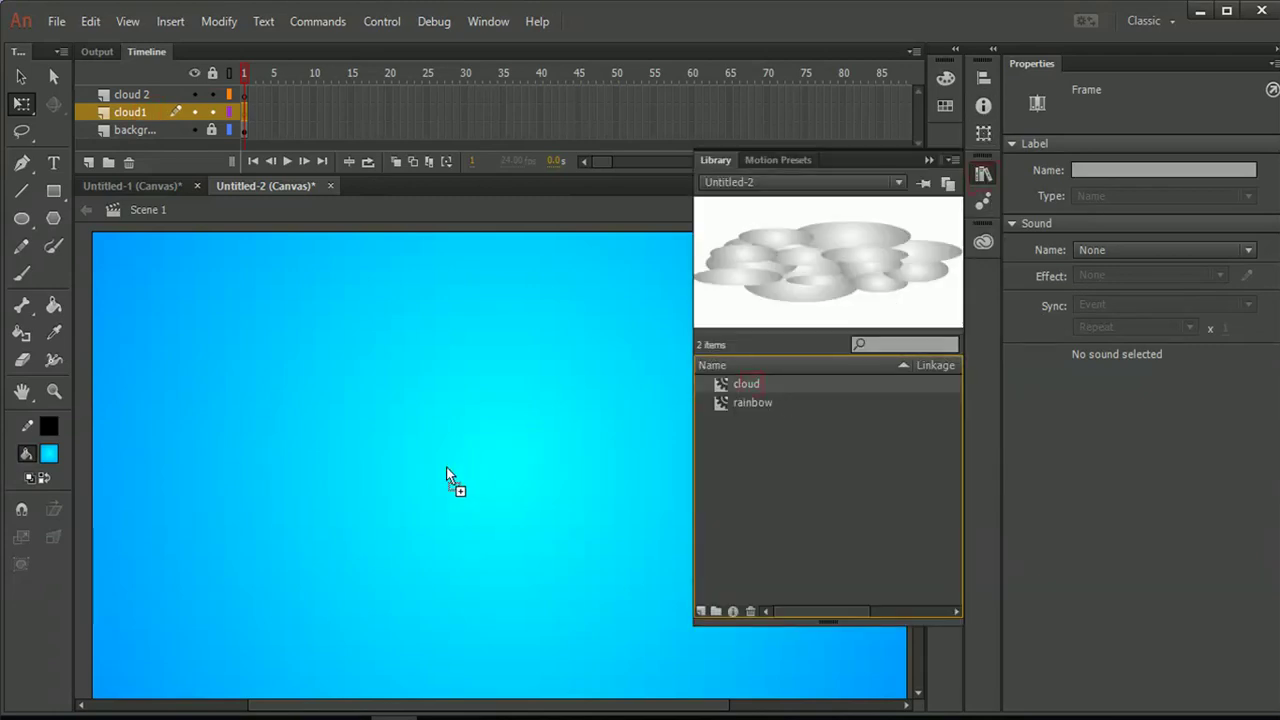
left_click_drag(447, 468, 447, 468)
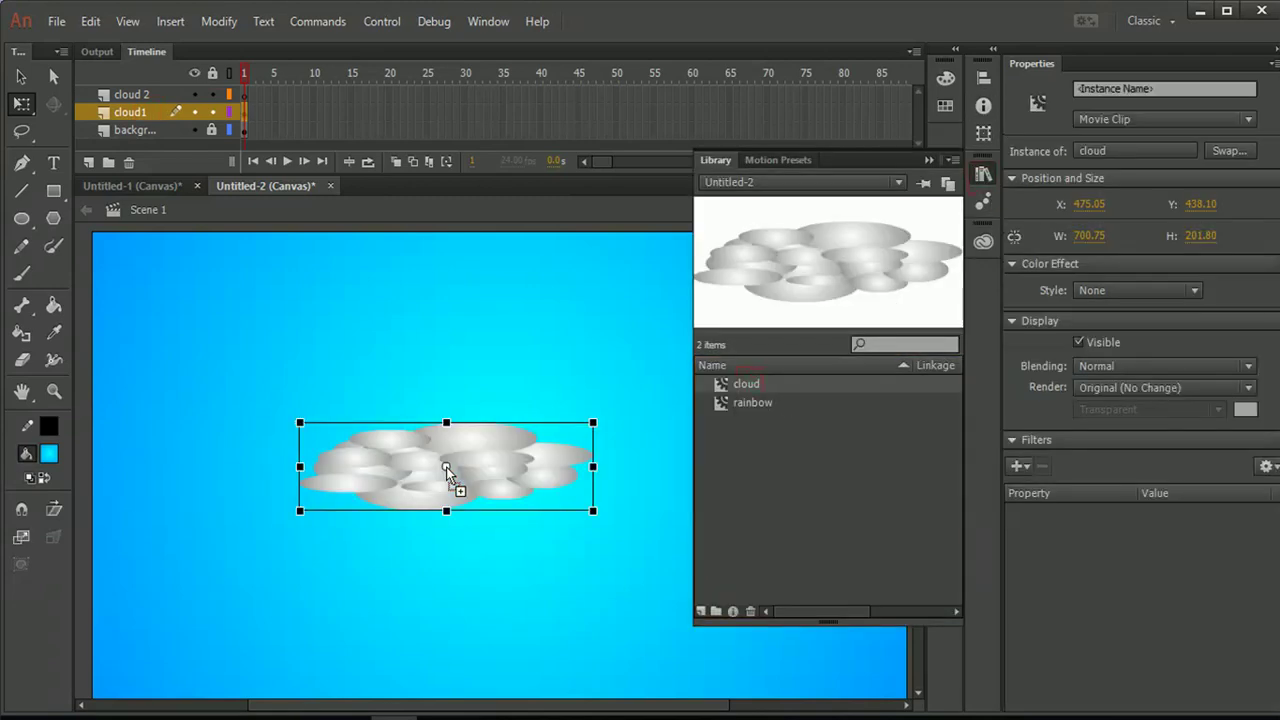
left_click(929, 163)
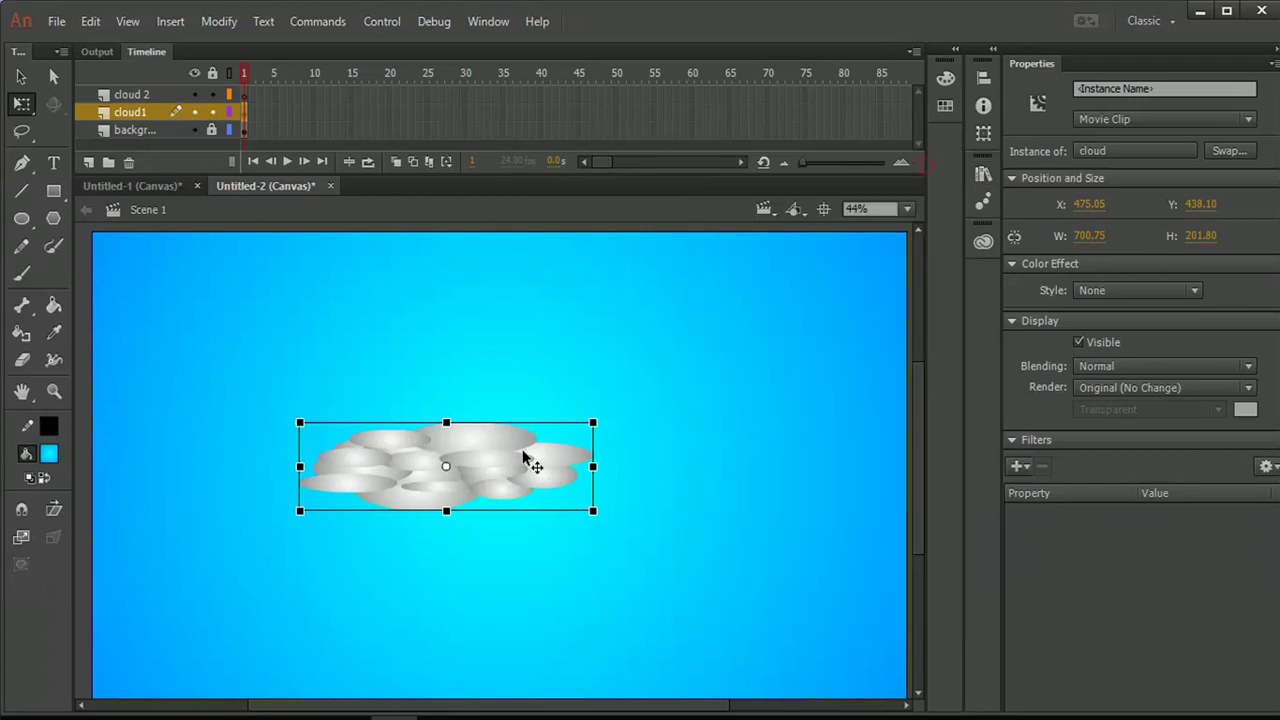
Add a Blur filter to the cloud instance and set Blur X and Blur Y to 55 px.
left_click(1018, 467)
left_click(1042, 508)
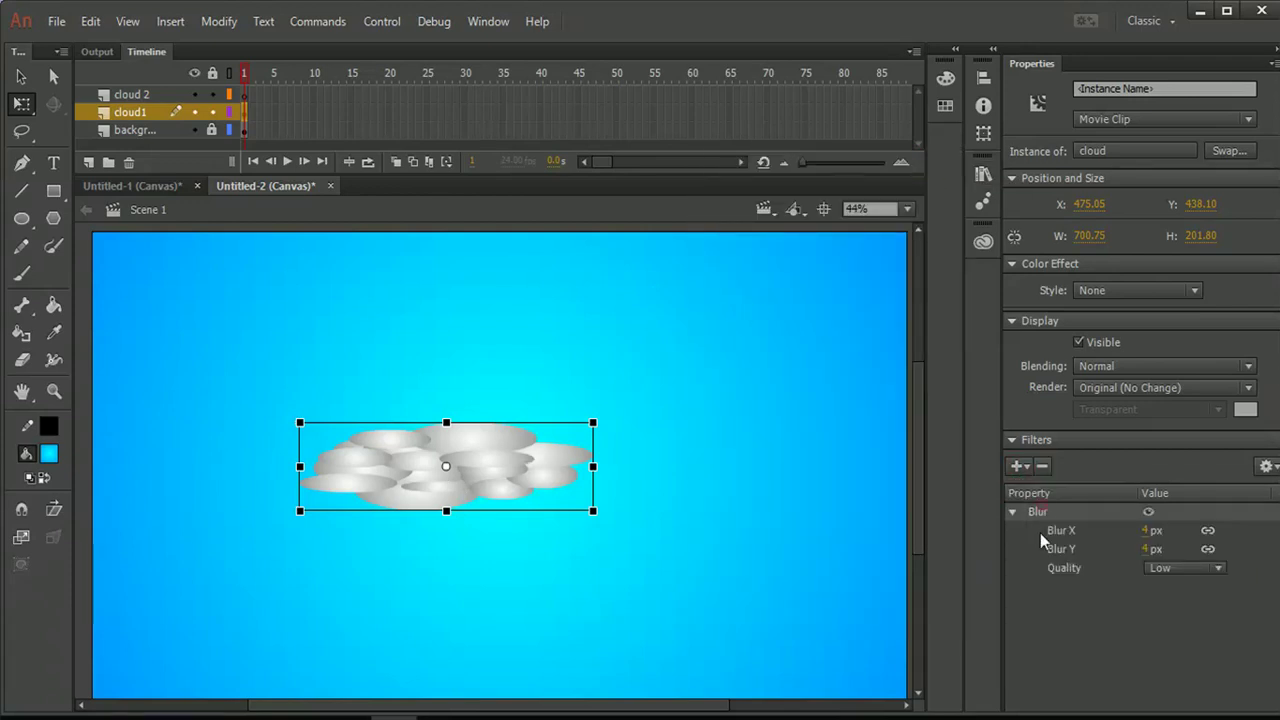
left_click_drag(1146, 530, 1172, 532)
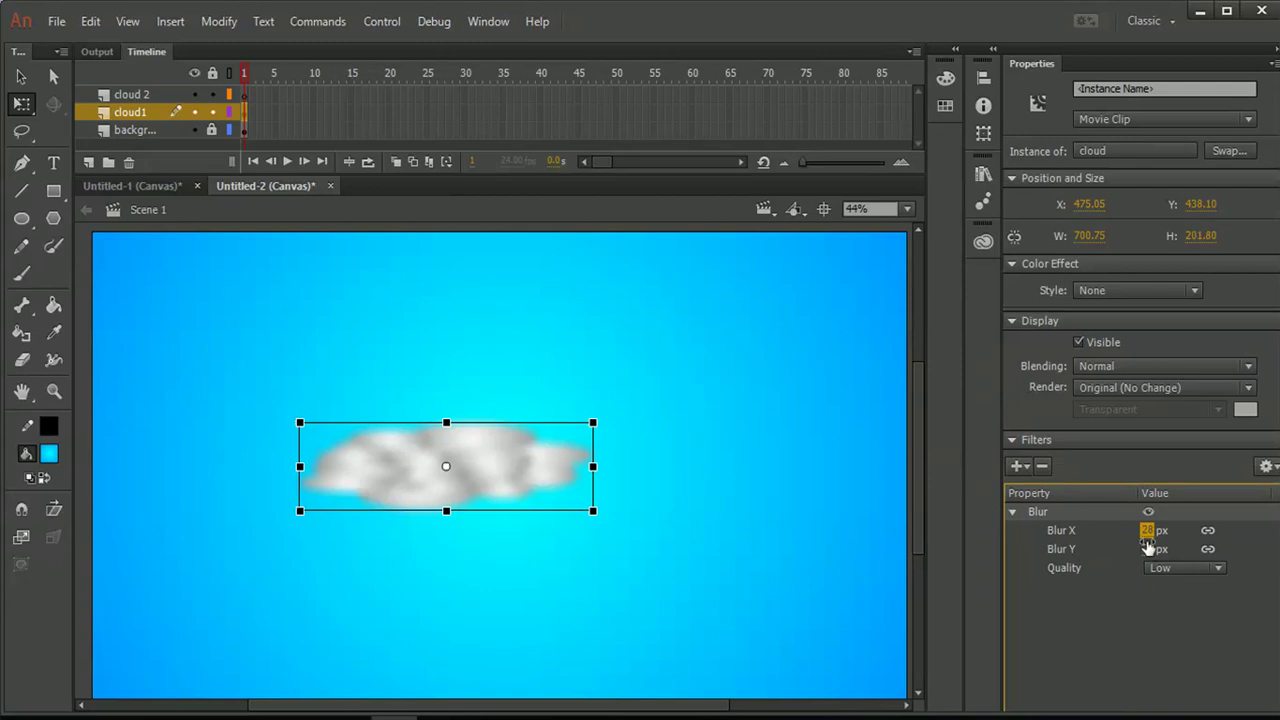
left_click_drag(1148, 549, 1165, 548)
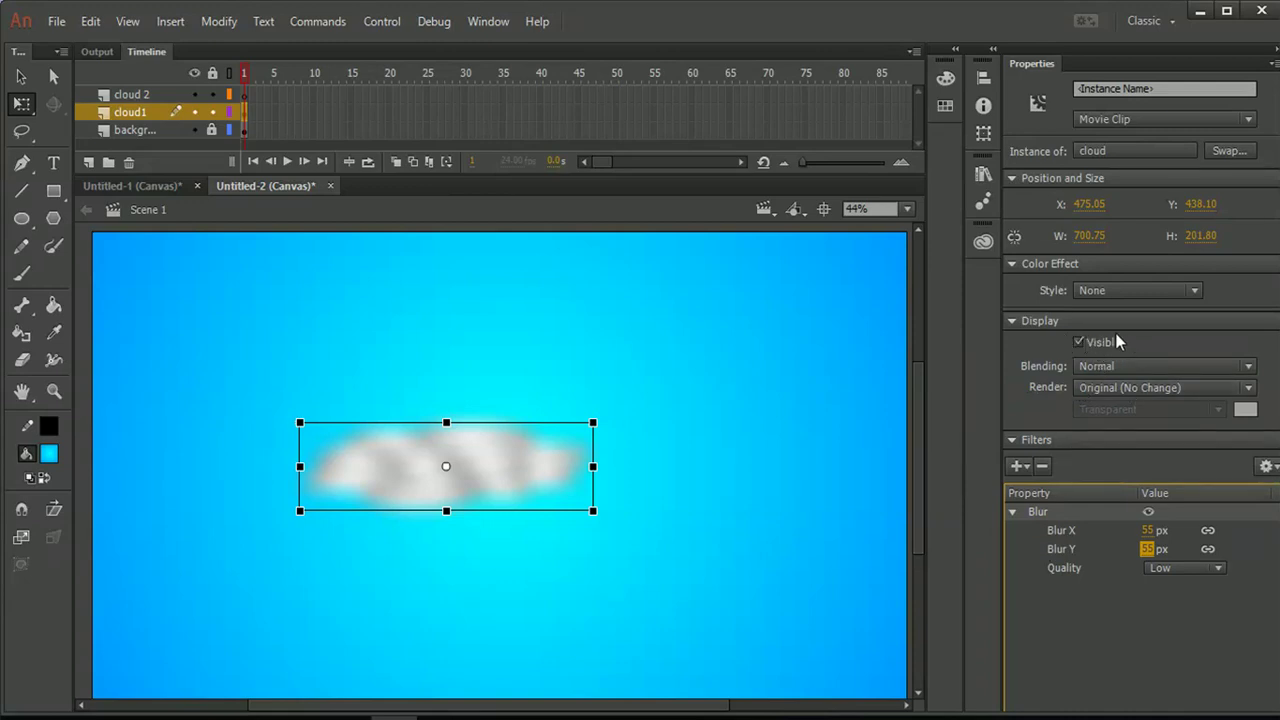
Add a Glow filter to the cloud instance and set its colour to white #FFFFFF.
left_click(1030, 468)
left_click(1063, 543)
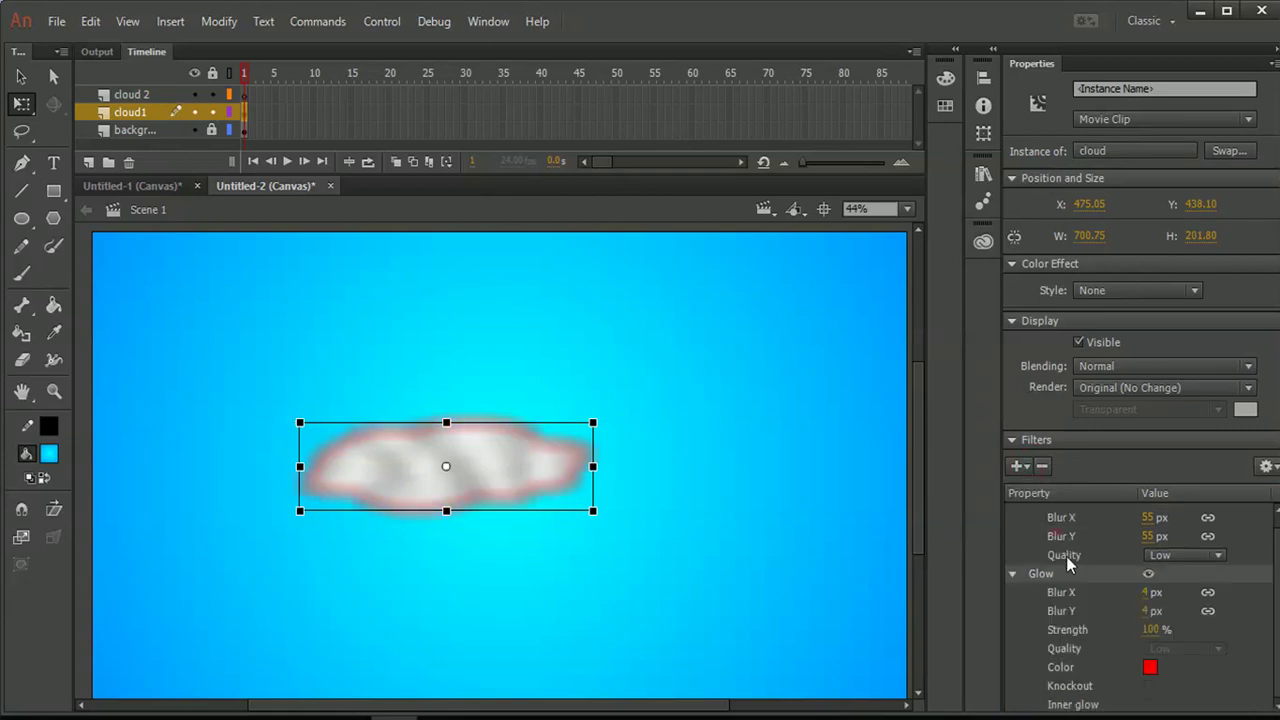
left_click(1150, 665)
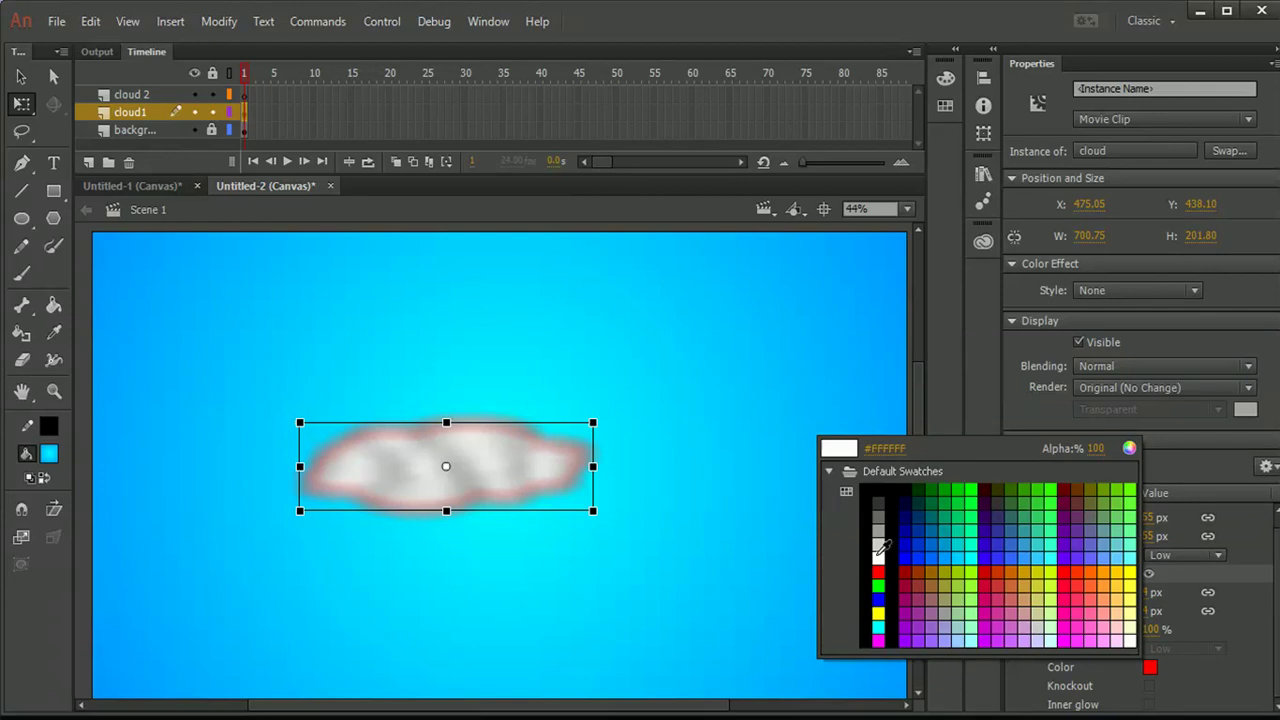
left_click(878, 556)
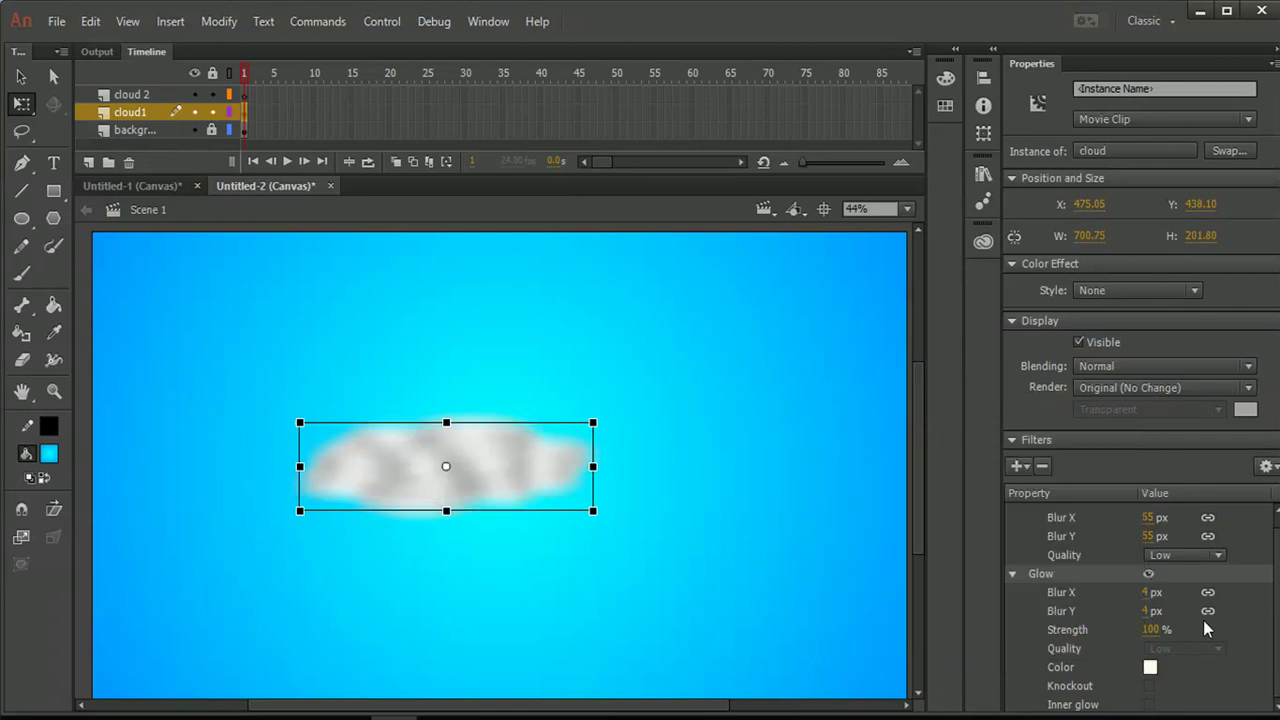
Try light grey #CCCCCC as the cloud's glow colour with a glow blur of 97 px.
left_click(1150, 667)
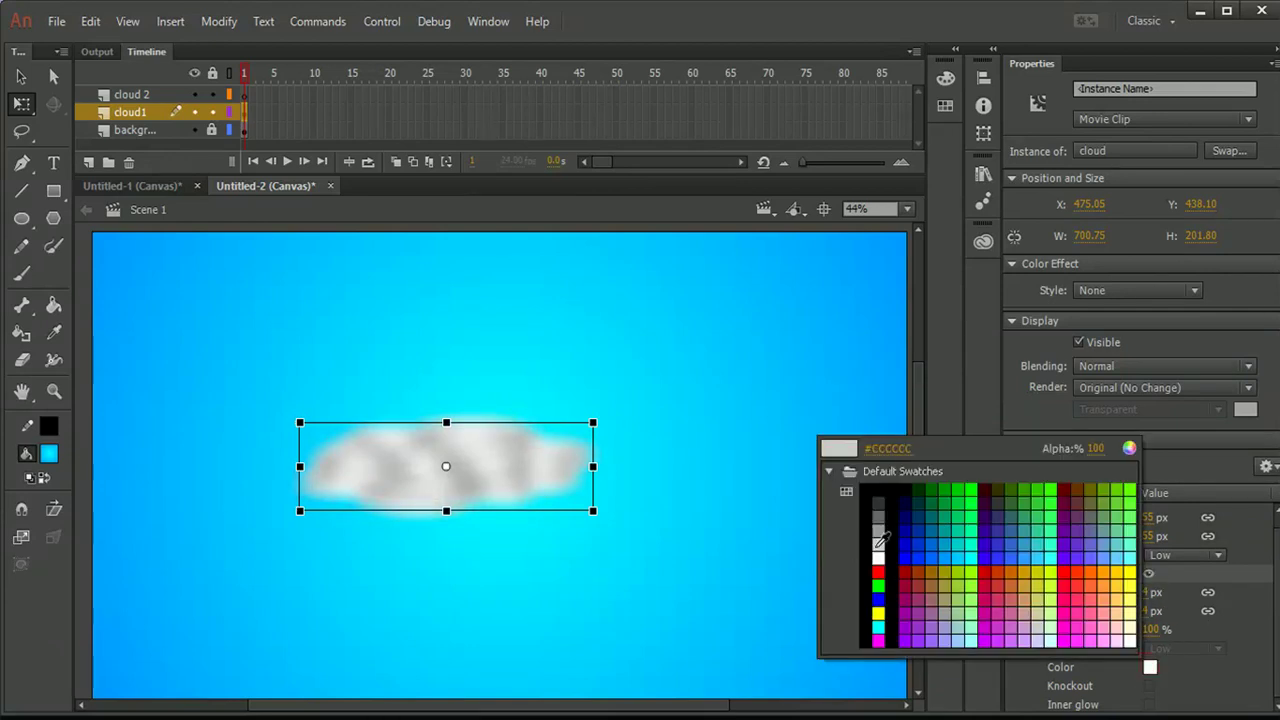
left_click(881, 540)
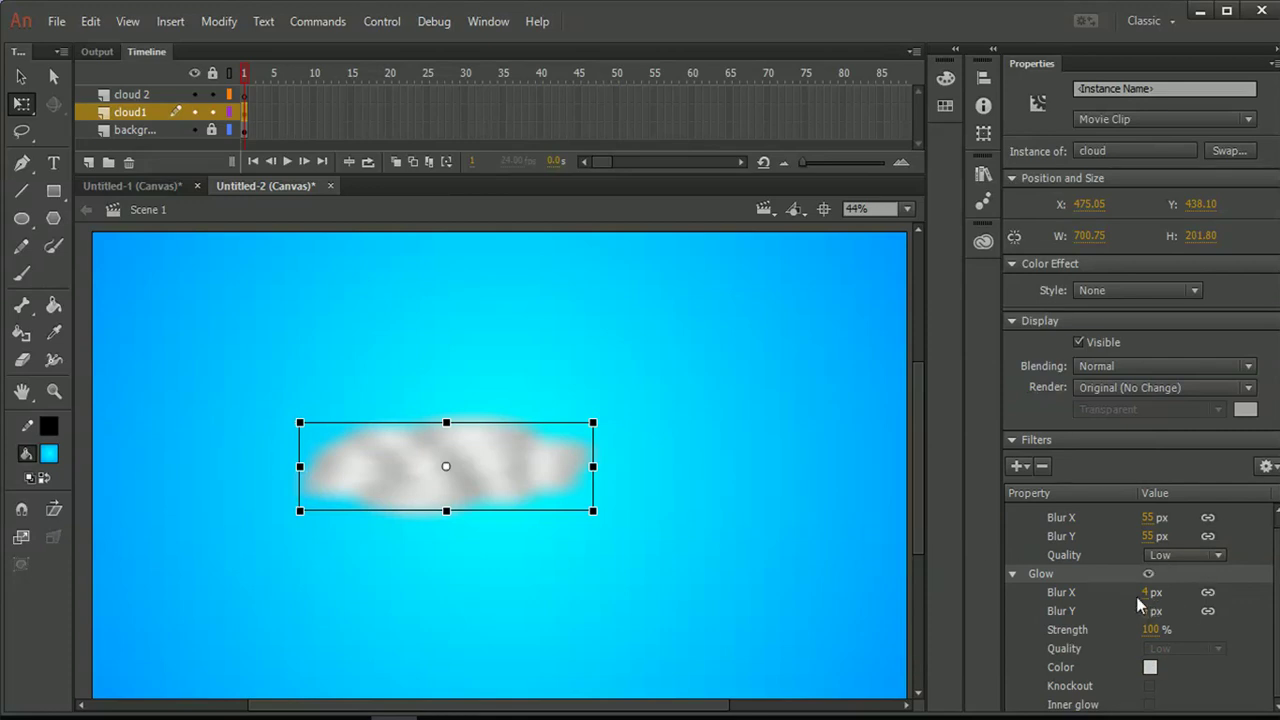
left_click_drag(1147, 593, 1210, 613)
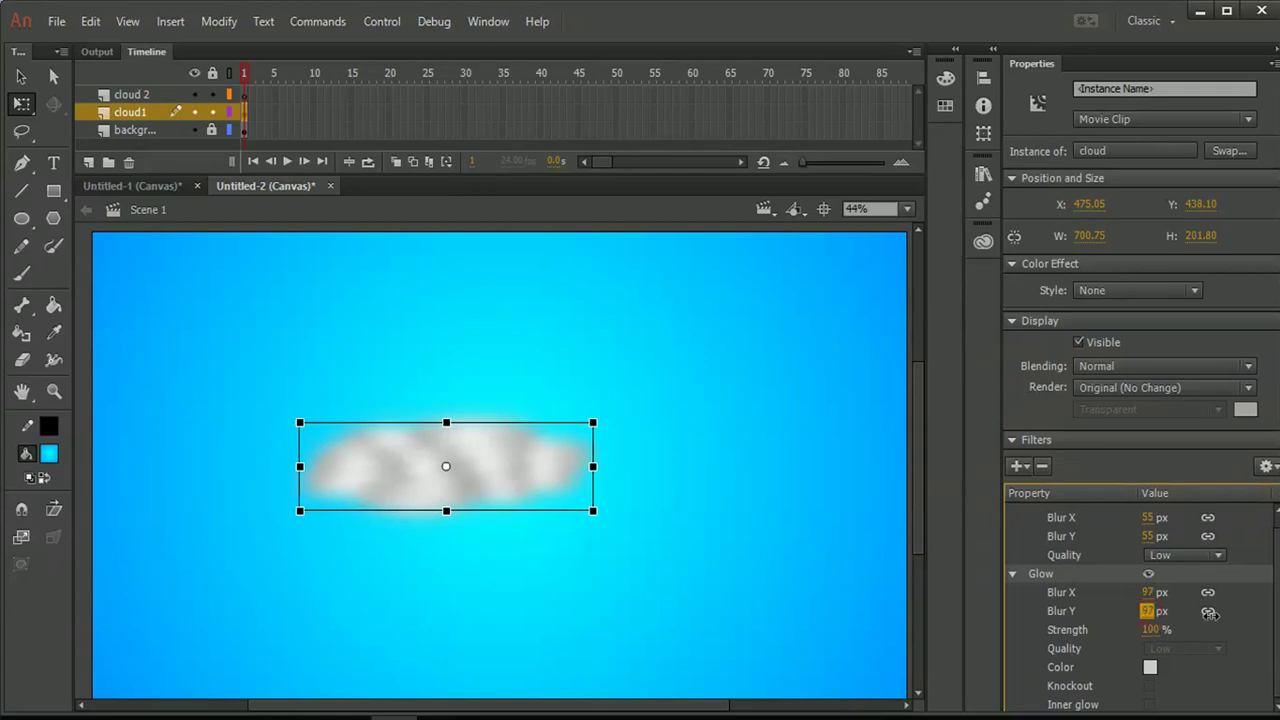
Set the cloud's glow colour to white, its Blur X and Y to 128 px and its strength to 115%.
left_click(1150, 667)
left_click(886, 550)
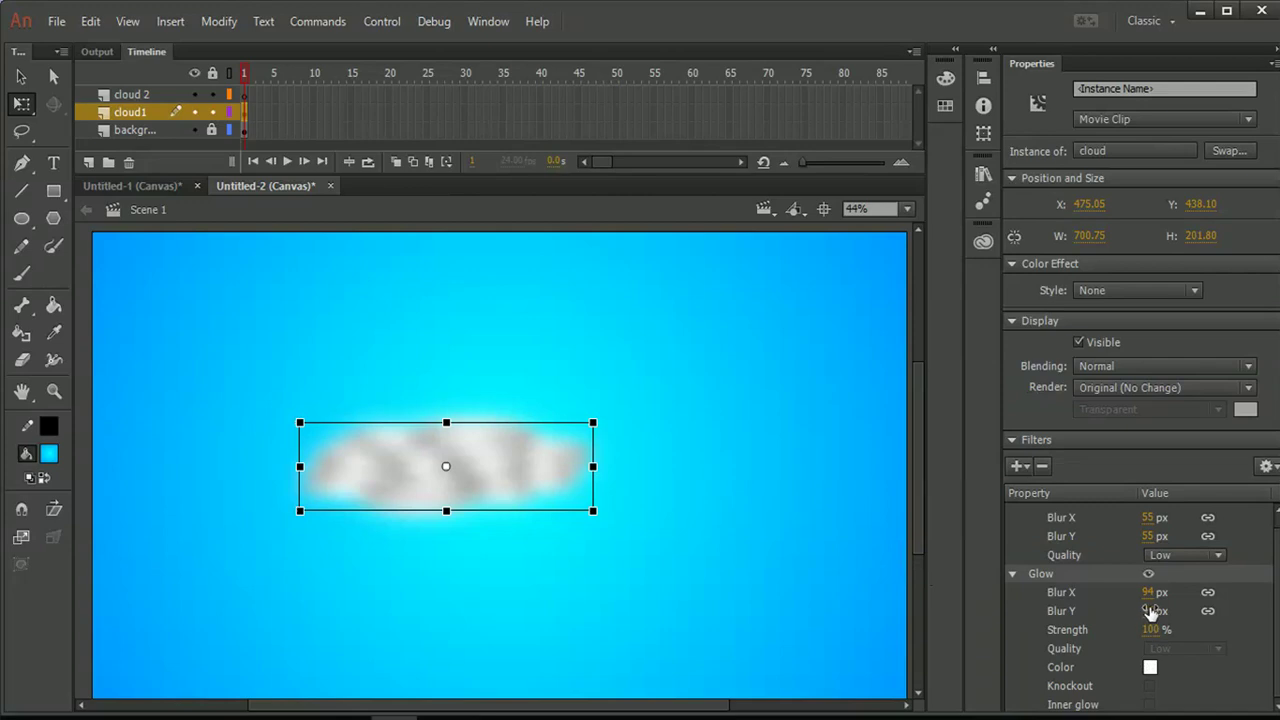
left_click_drag(1150, 611, 1159, 645)
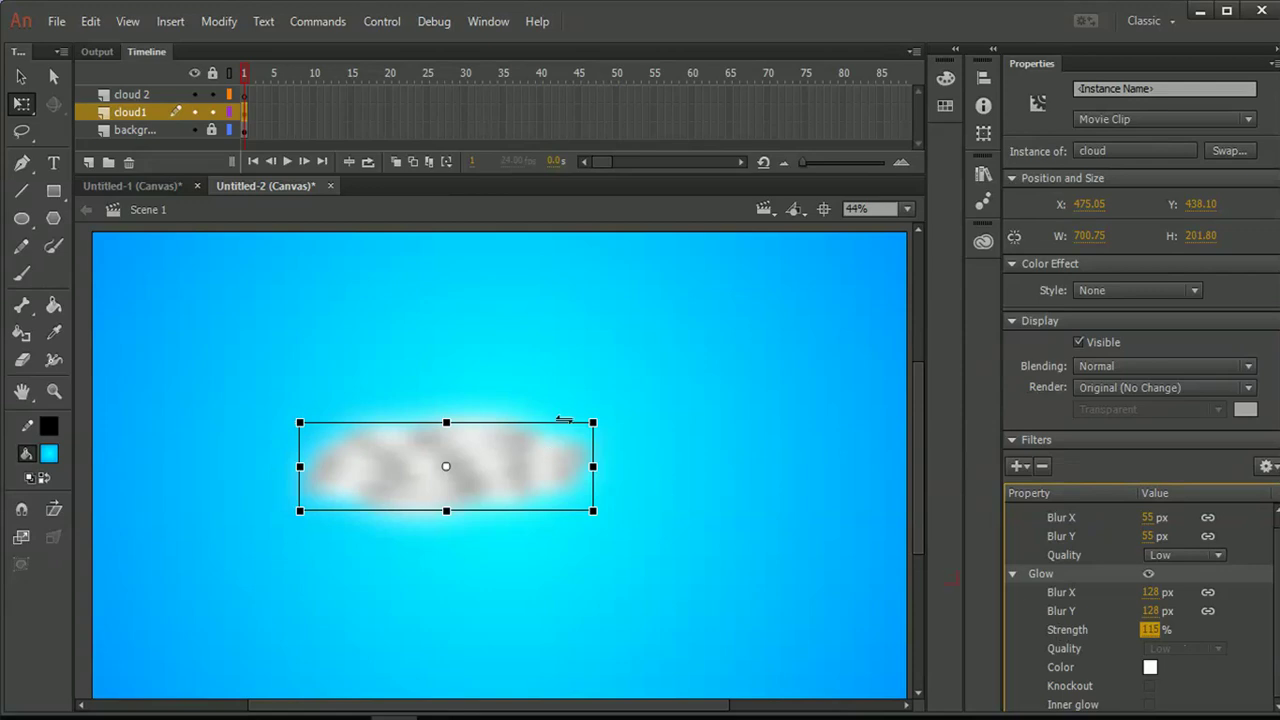
Scale the cloud instance down about its centre to about 530 by 190 px.
left_click_drag(304, 418, 335, 426)
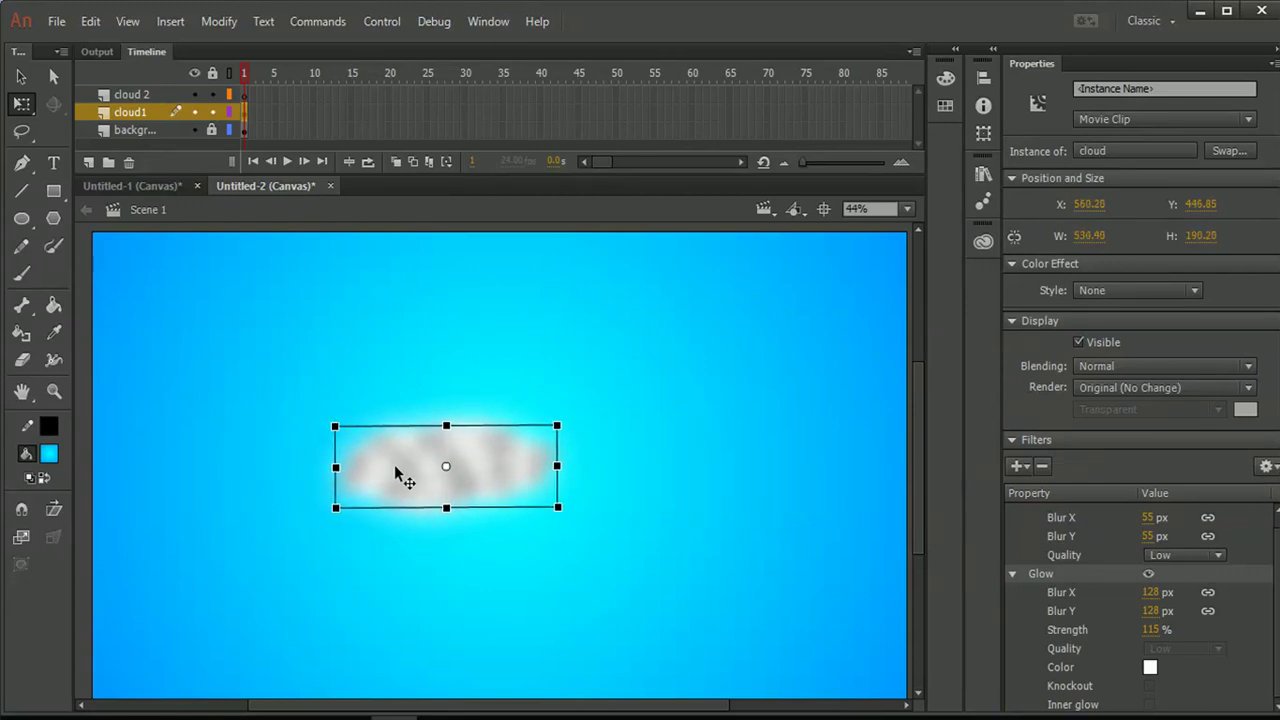
left_click(907, 209)
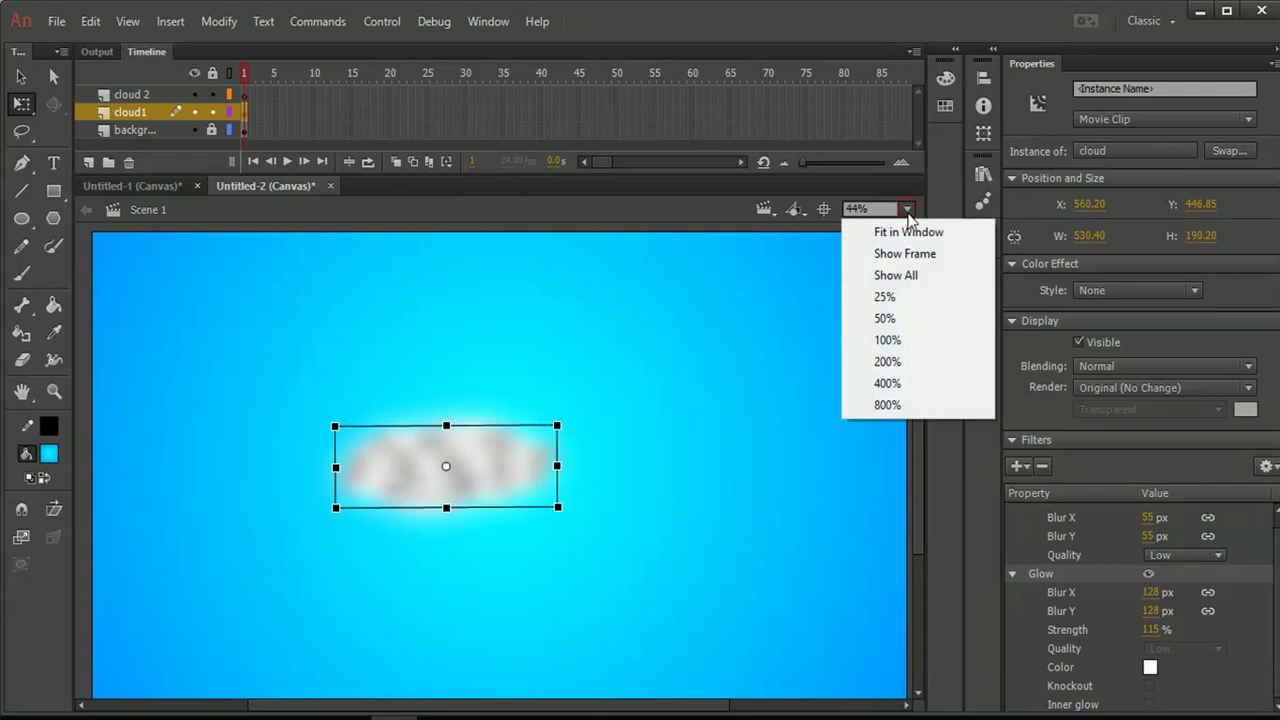
left_click(912, 297)
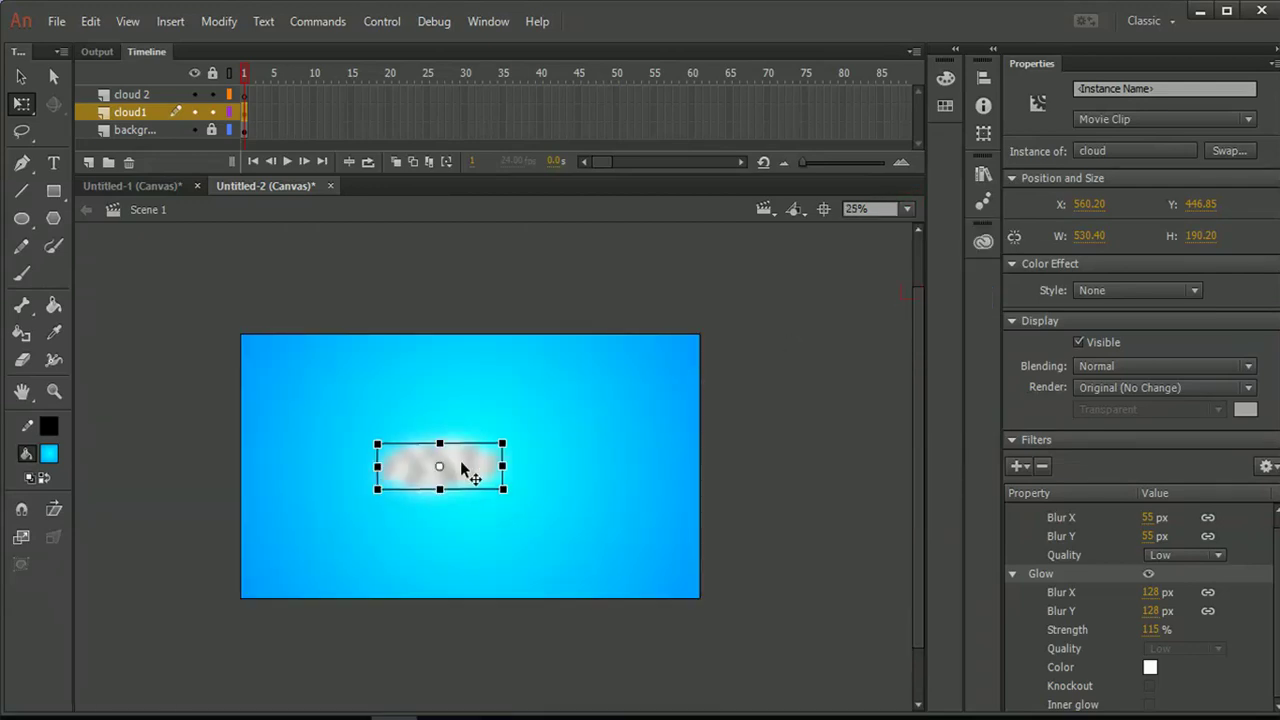
Move the cloud just outside the stage's right edge and paste a copy of it onto the cloud 2 layer.
left_click_drag(461, 462, 787, 478)
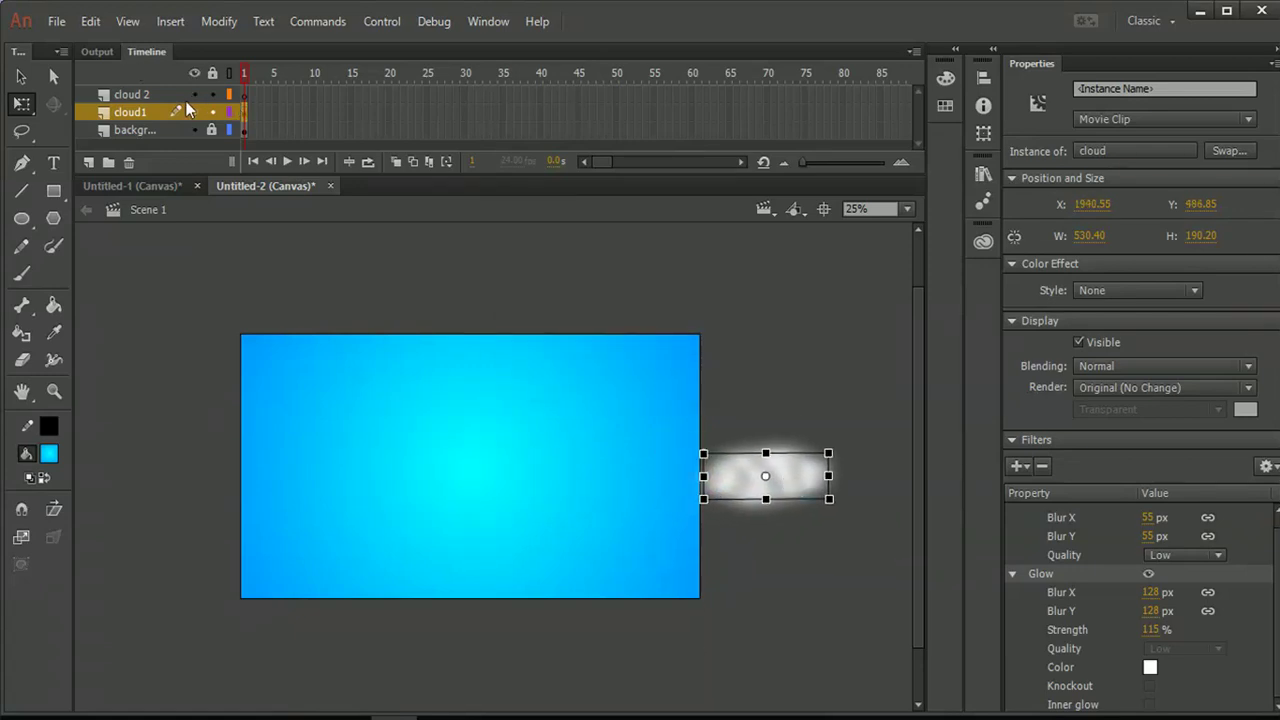
right_click(737, 474)
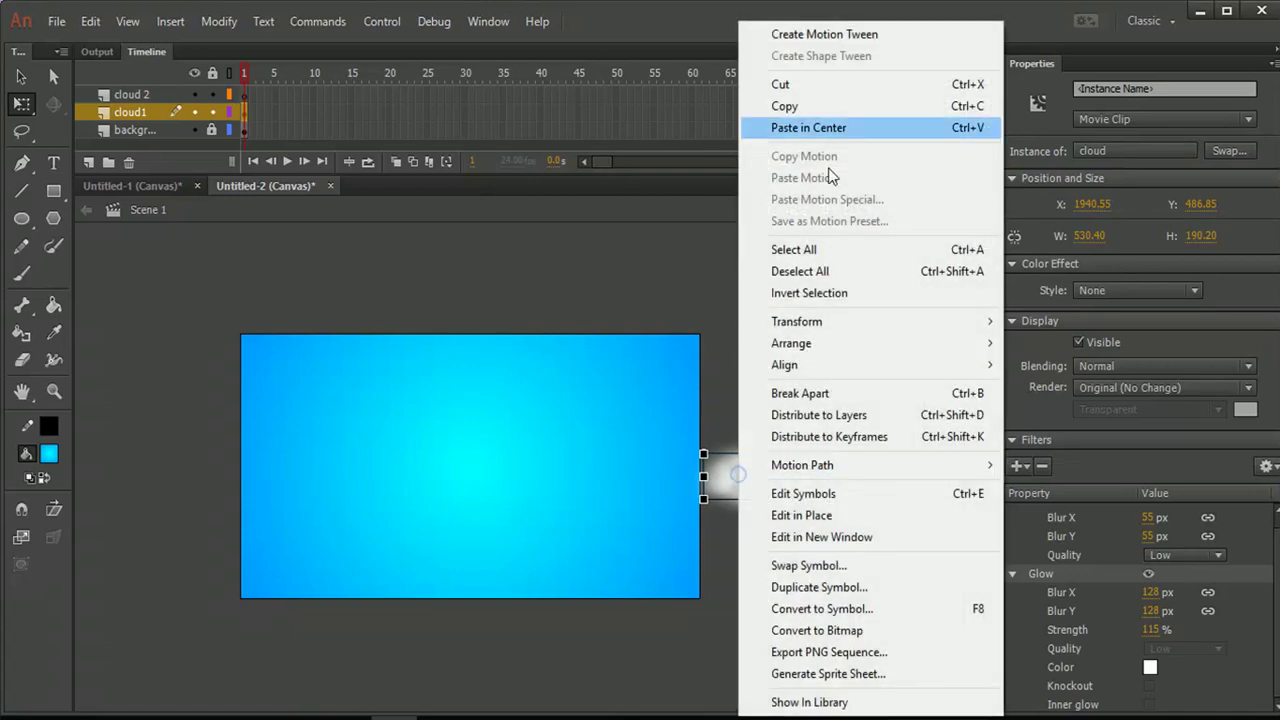
left_click(819, 106)
left_click(152, 94)
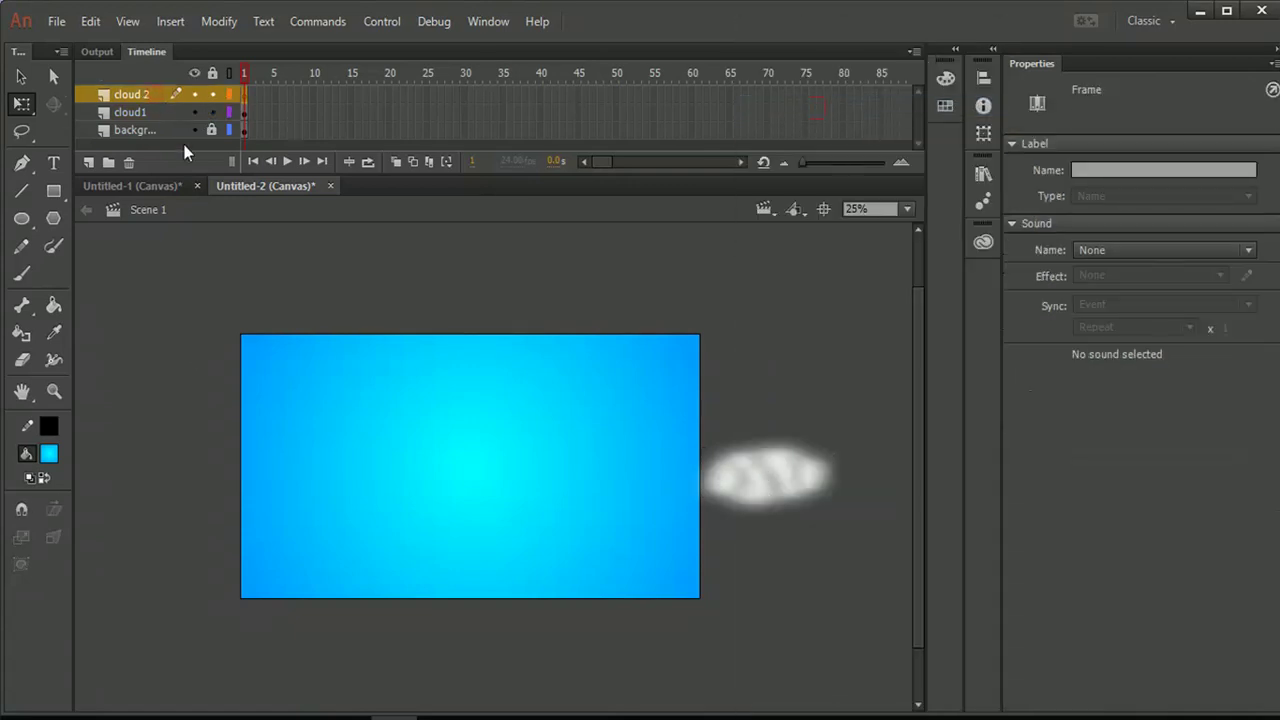
right_click(192, 353)
left_click(214, 407)
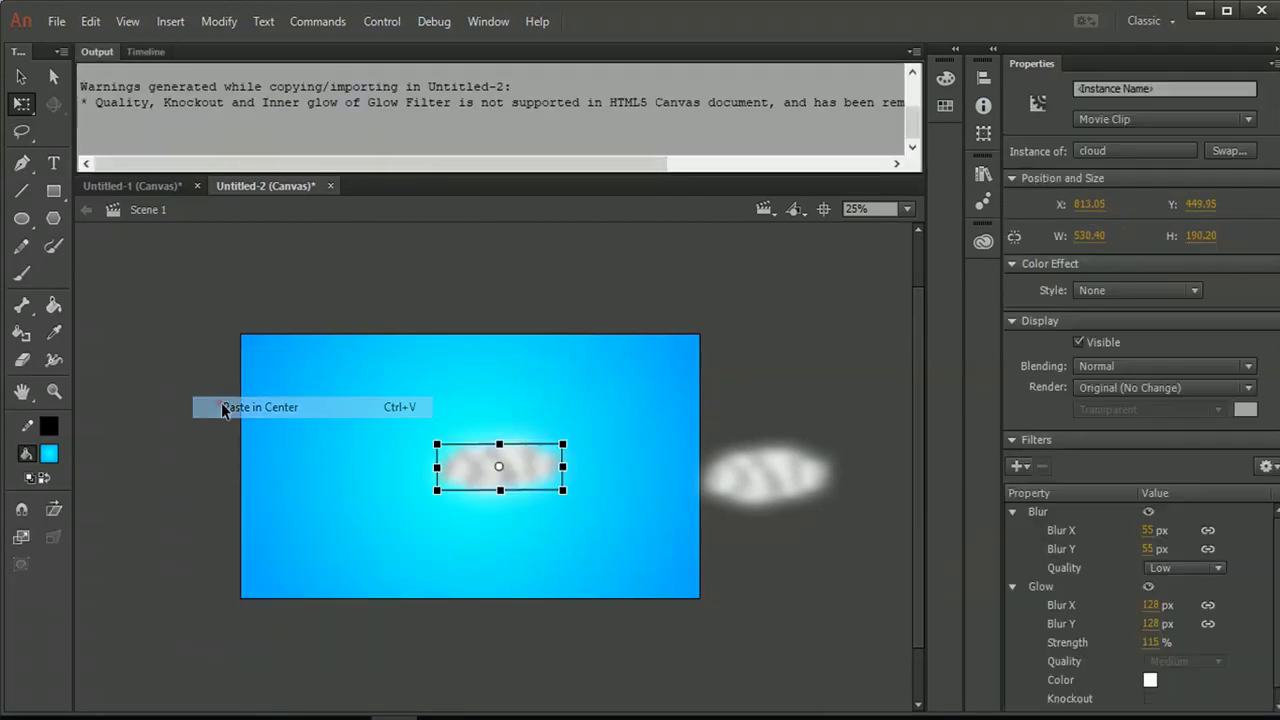
left_click(150, 52)
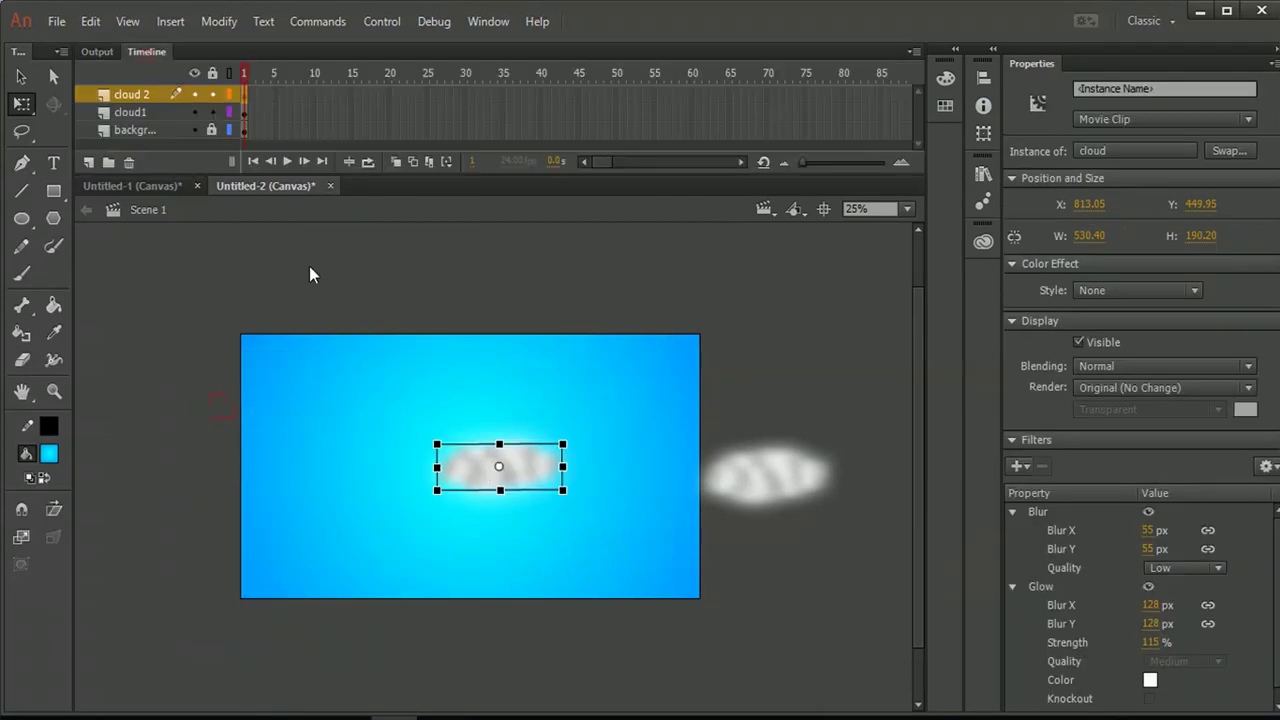
Stretch the cloud 2 copy to about 505 by 222 px and place it on the stage's left half, with cloud1 at the right edge.
left_click_drag(470, 482, 289, 472)
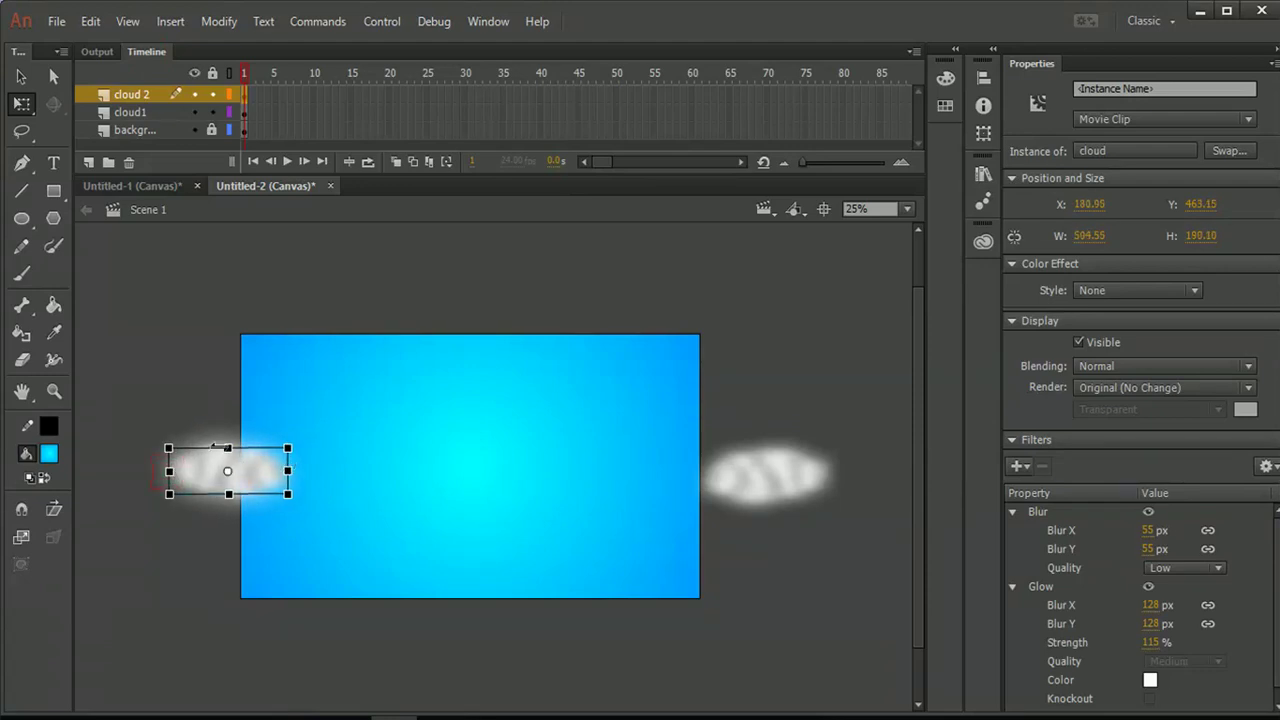
left_click_drag(229, 441, 275, 471)
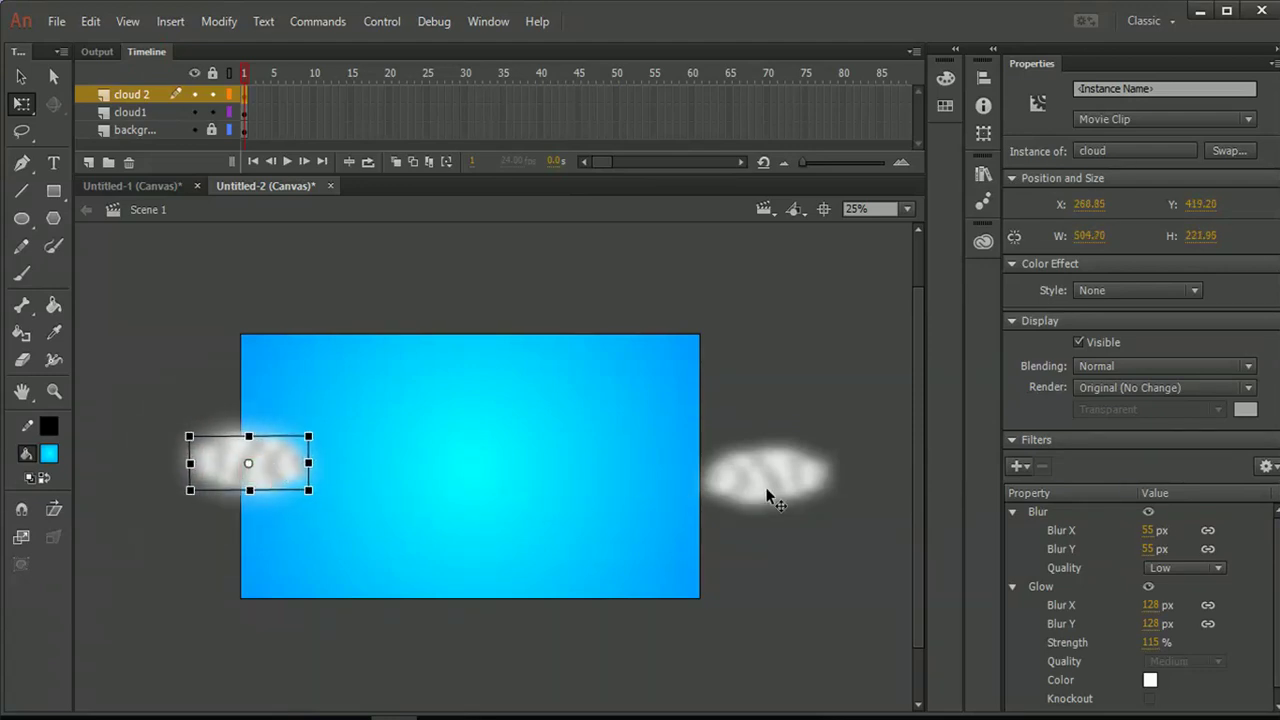
left_click_drag(768, 490, 663, 529)
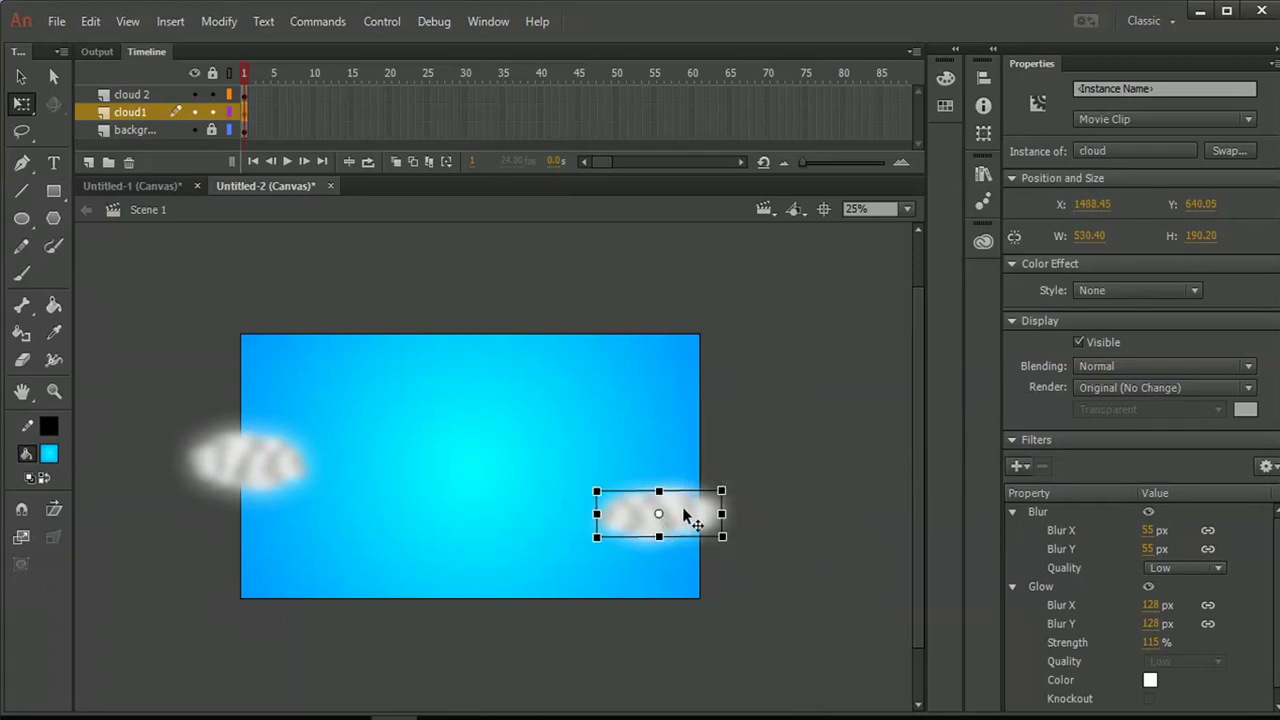
left_click_drag(200, 462, 363, 460)
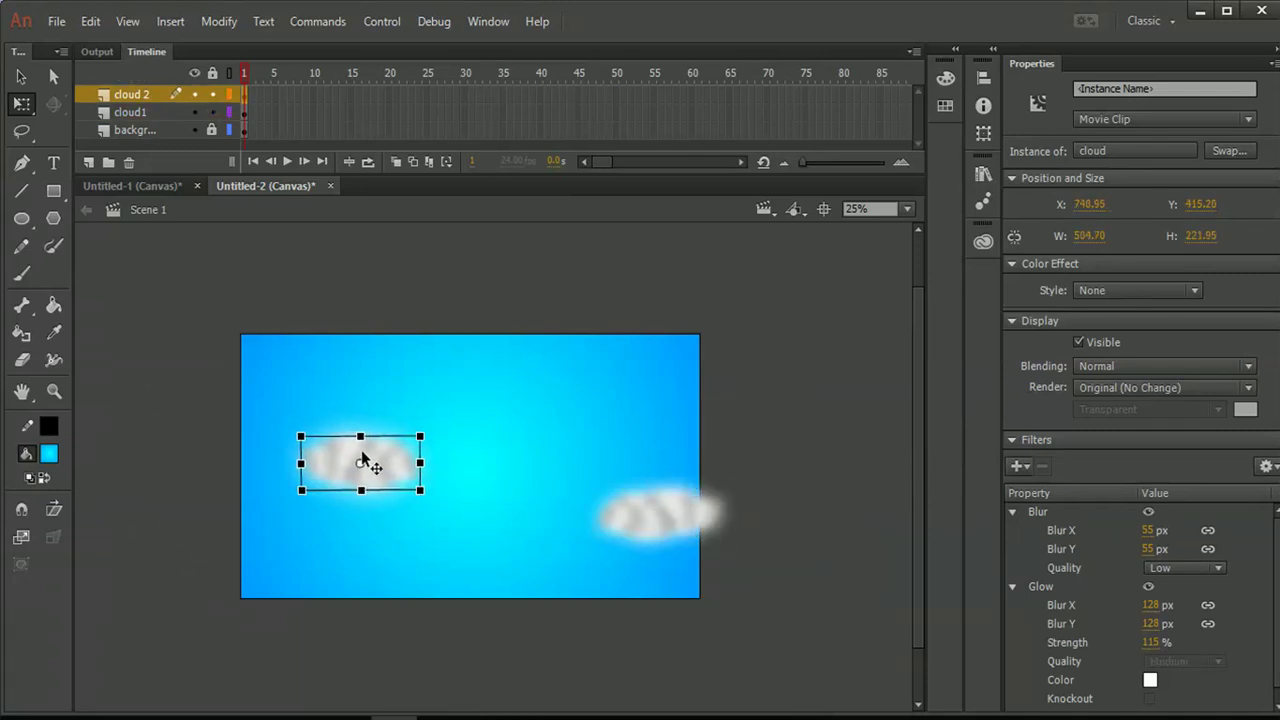
left_click_drag(621, 514, 612, 471)
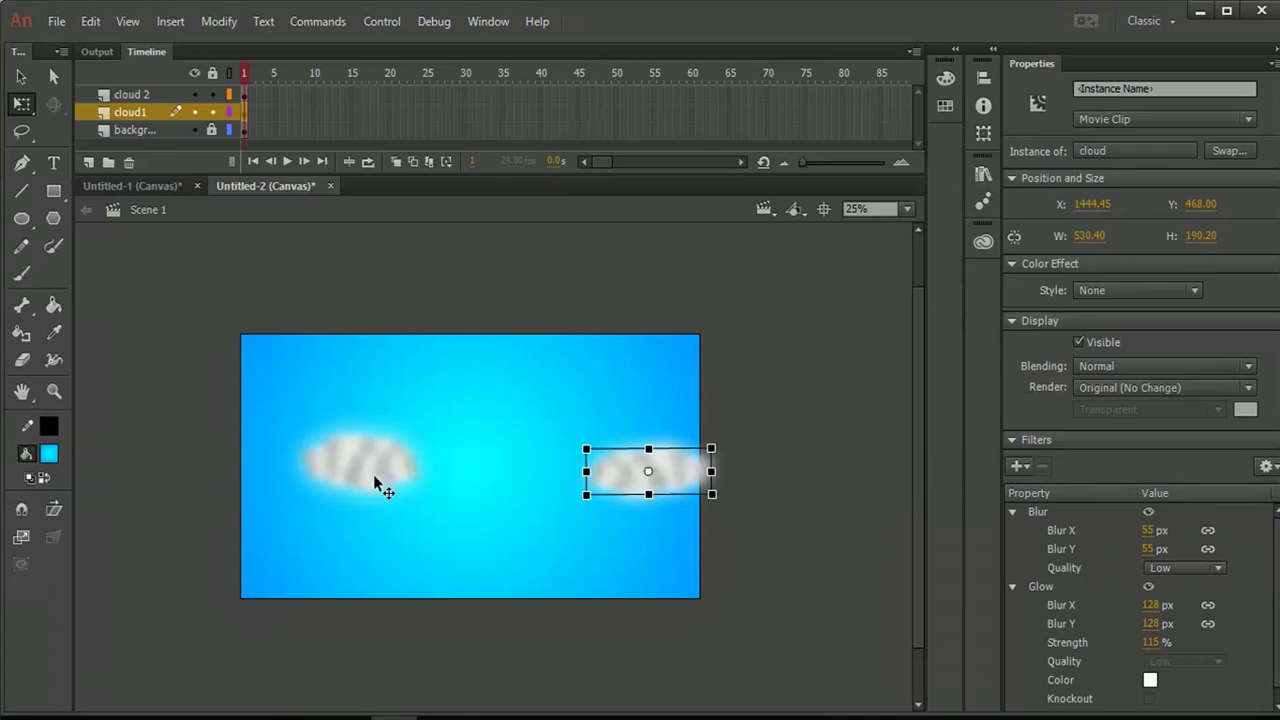
left_click_drag(380, 486, 378, 476)
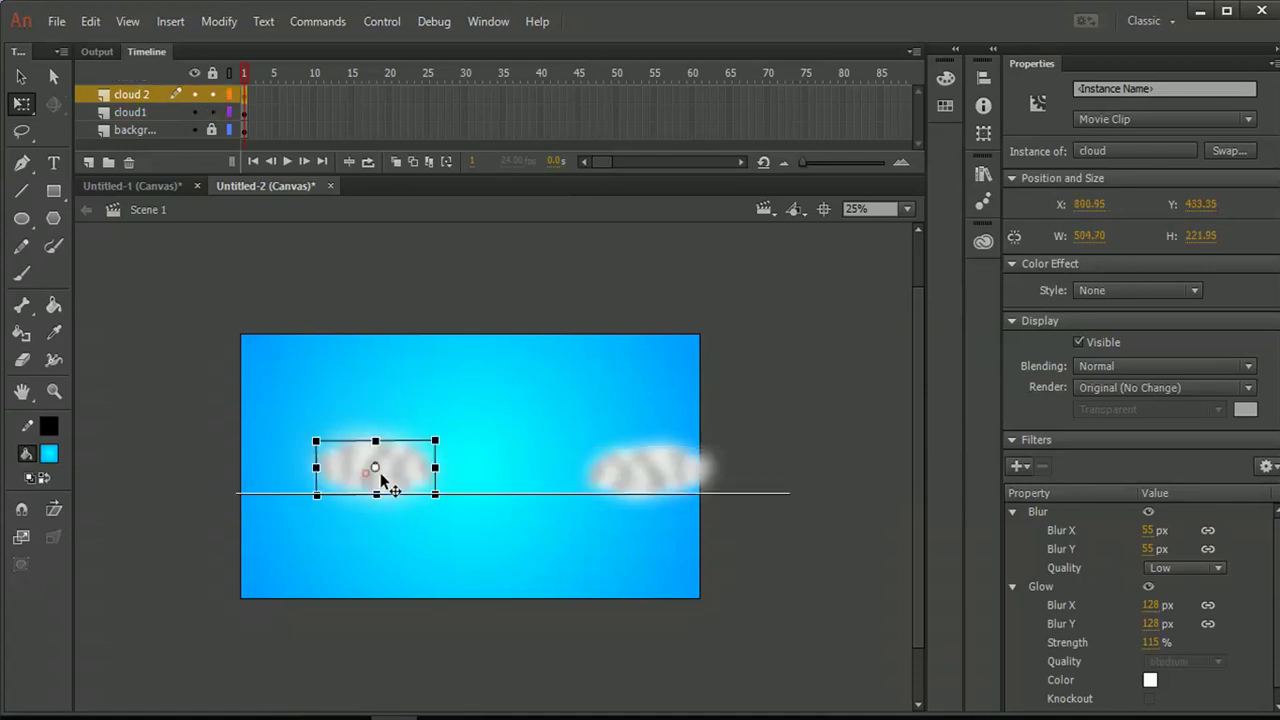
Create a motion tween on the cloud 2 layer and insert a Position keyframe at frame 15.
right_click(251, 97)
left_click(257, 104)
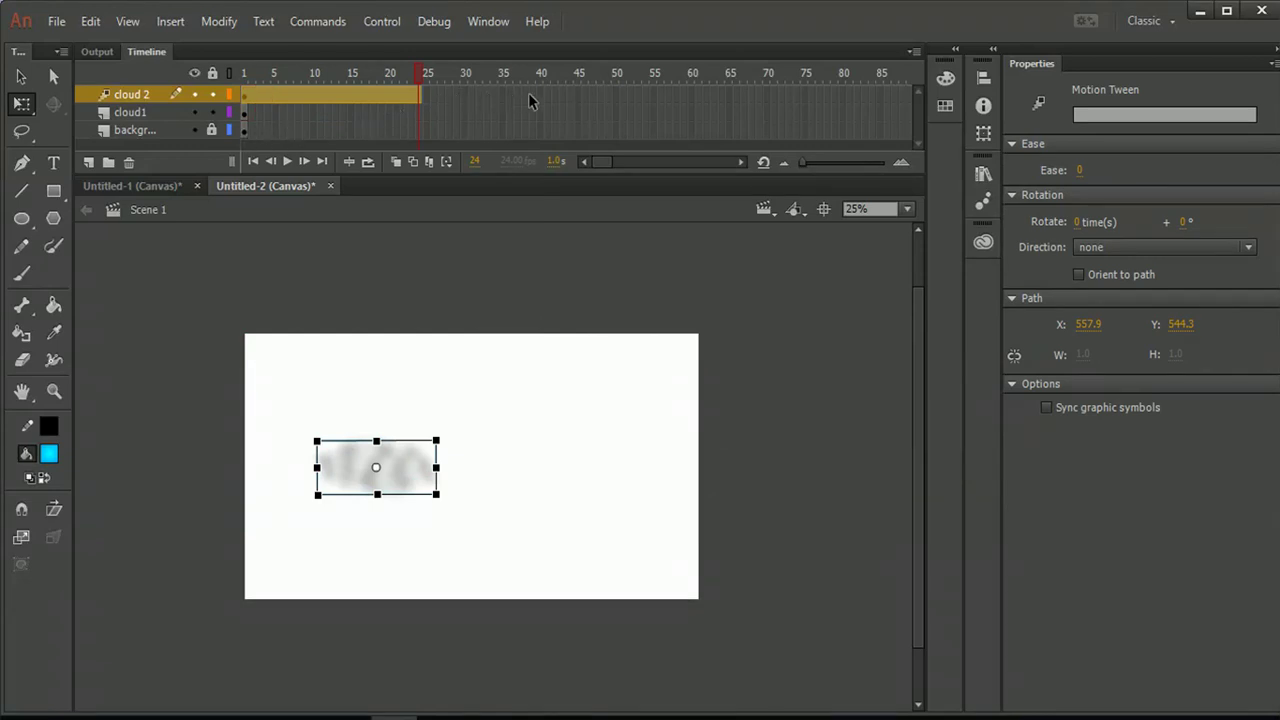
right_click(426, 97)
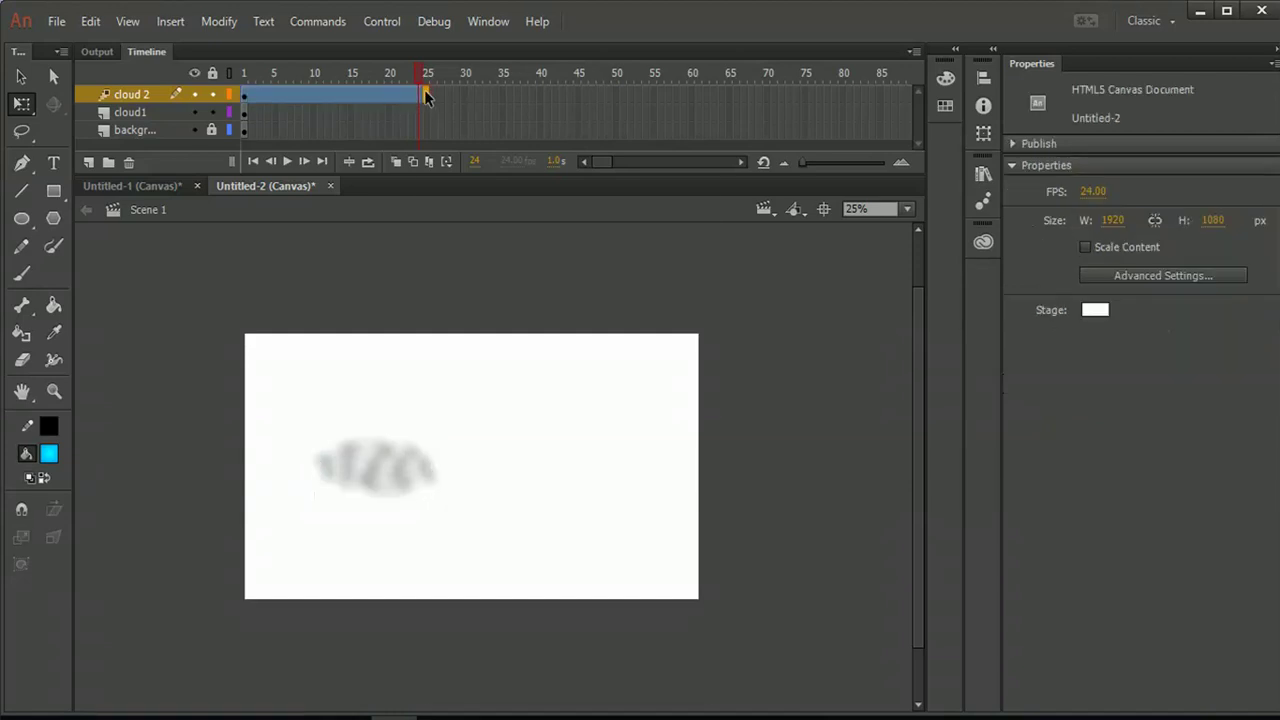
left_click(348, 94)
right_click(351, 95)
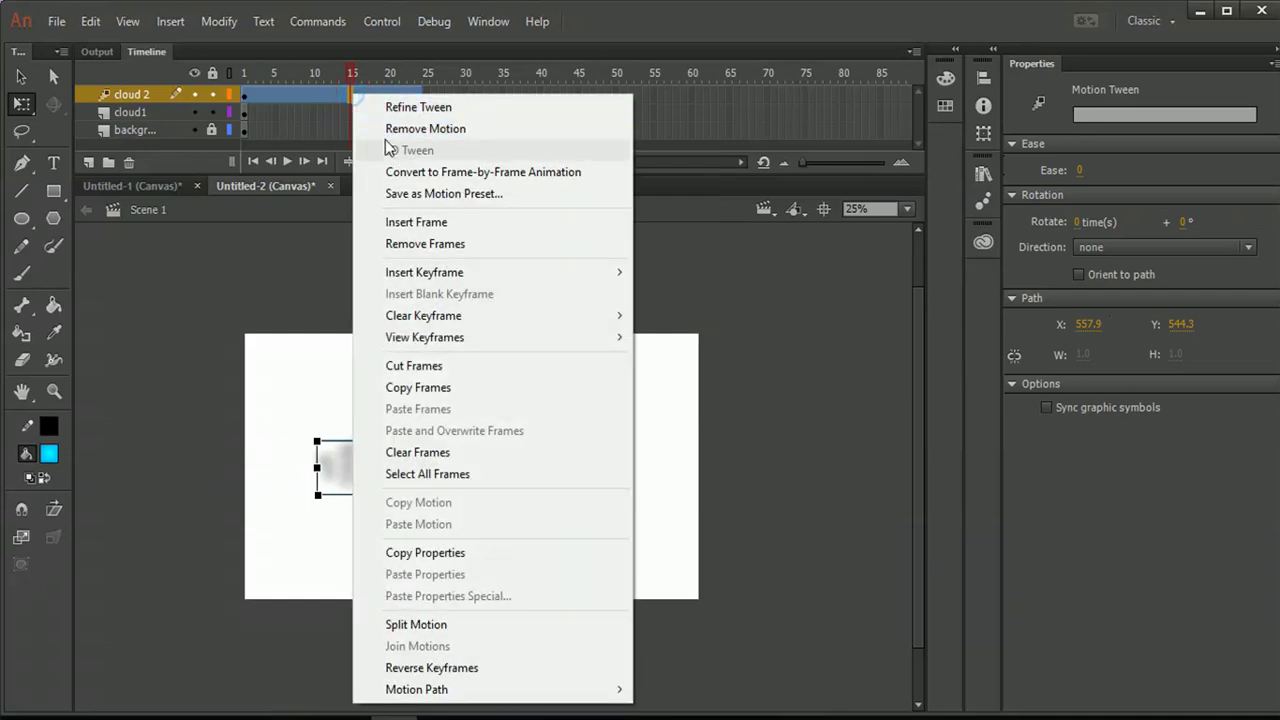
mouse_move(452, 271)
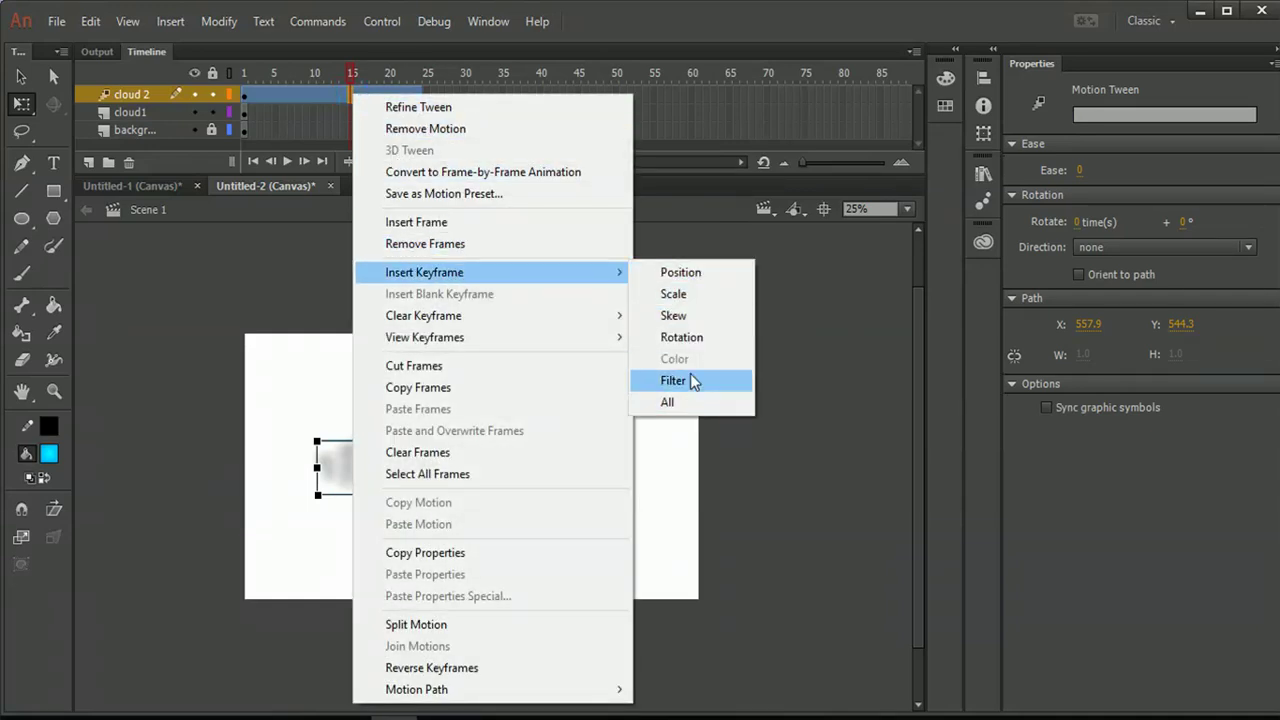
left_click(681, 279)
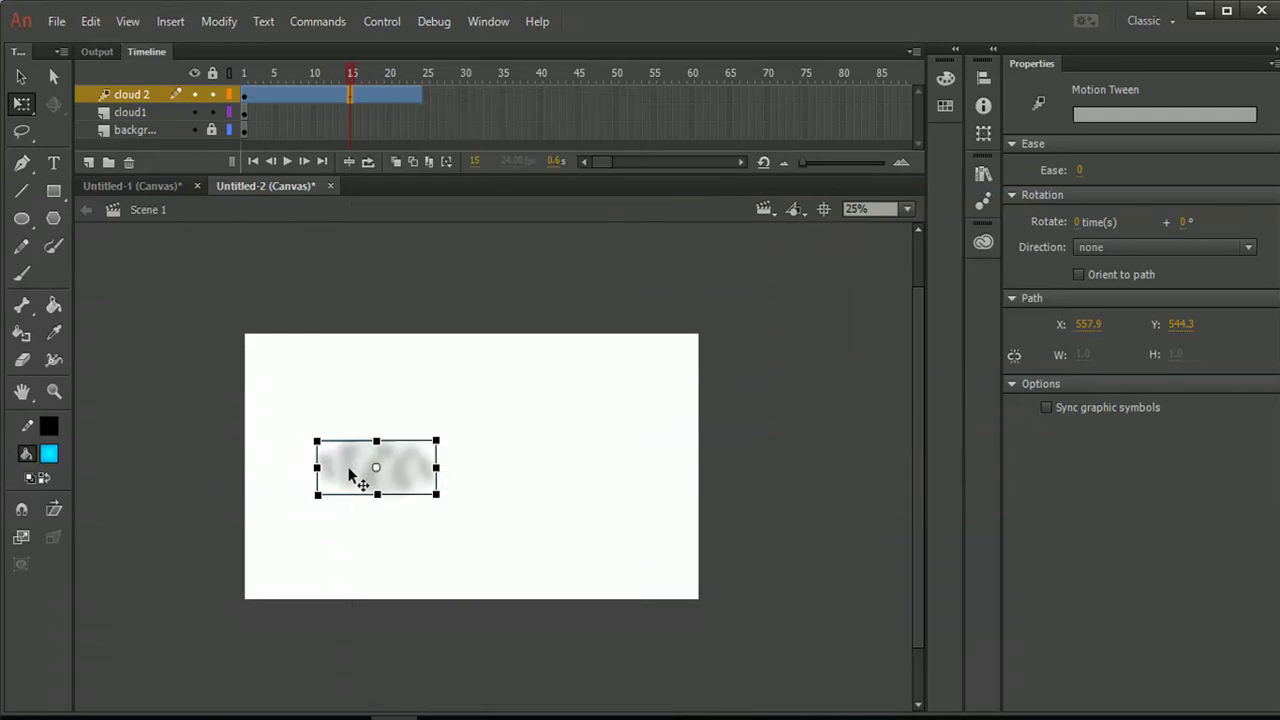
Animate cloud 2 drifting right from the stage's left edge in frame 1 to about X 1021 px at frame 15.
left_click_drag(350, 468, 399, 465)
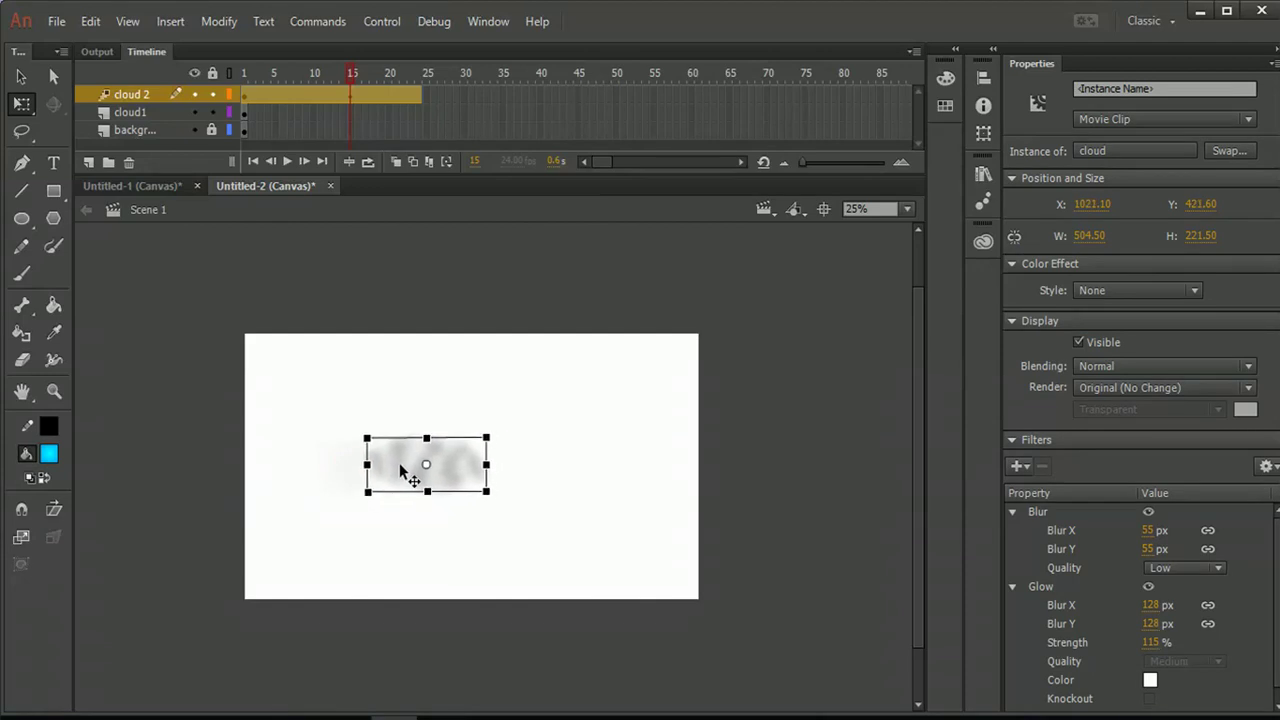
left_click_drag(348, 74, 241, 80)
left_click(239, 88)
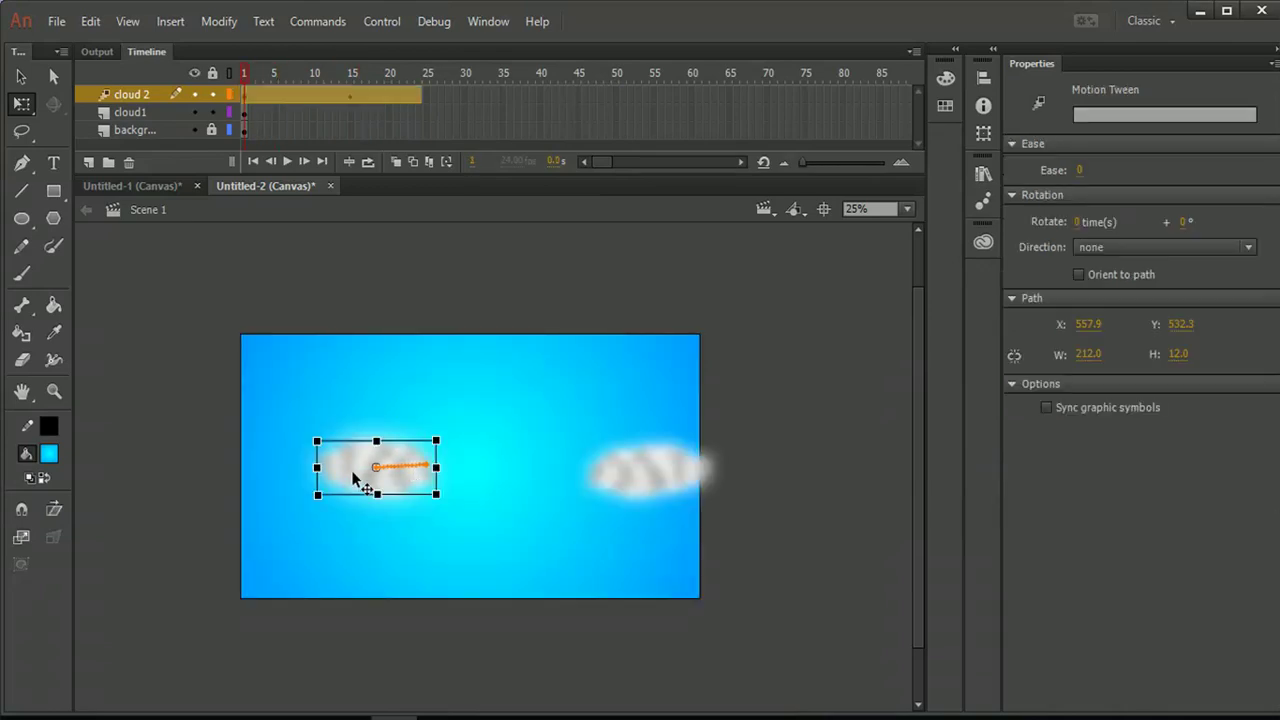
left_click_drag(360, 486, 266, 476)
left_click_drag(248, 76, 356, 77)
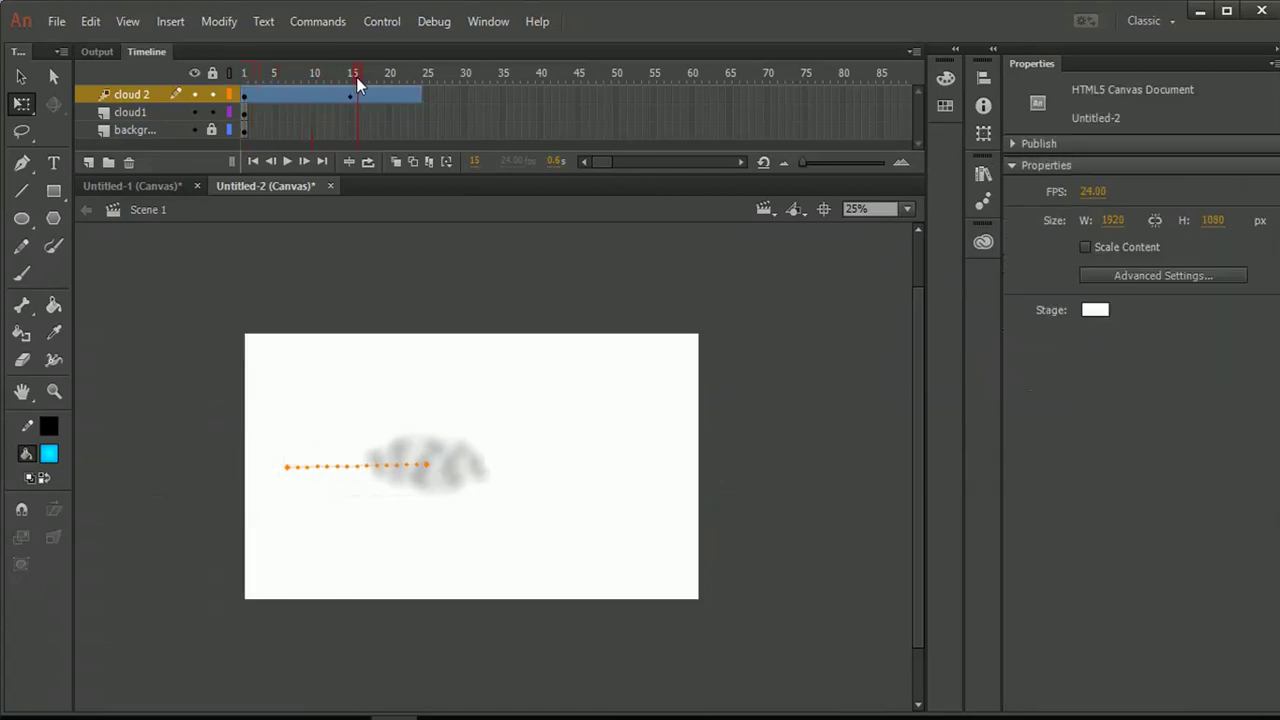
left_click(366, 80)
Create a motion tween on the cloud1 layer with a Position keyframe at frame 15, moving the cloud left to about X 1232 px there.
left_click(246, 114)
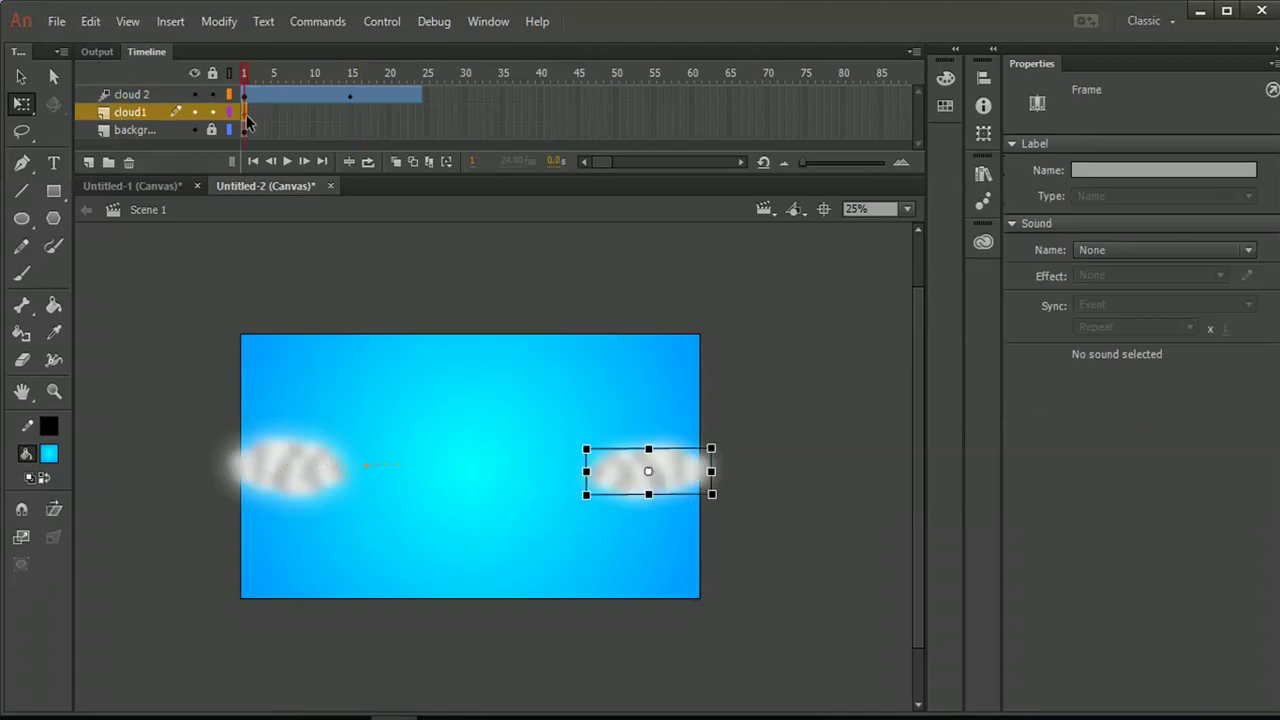
right_click(248, 122)
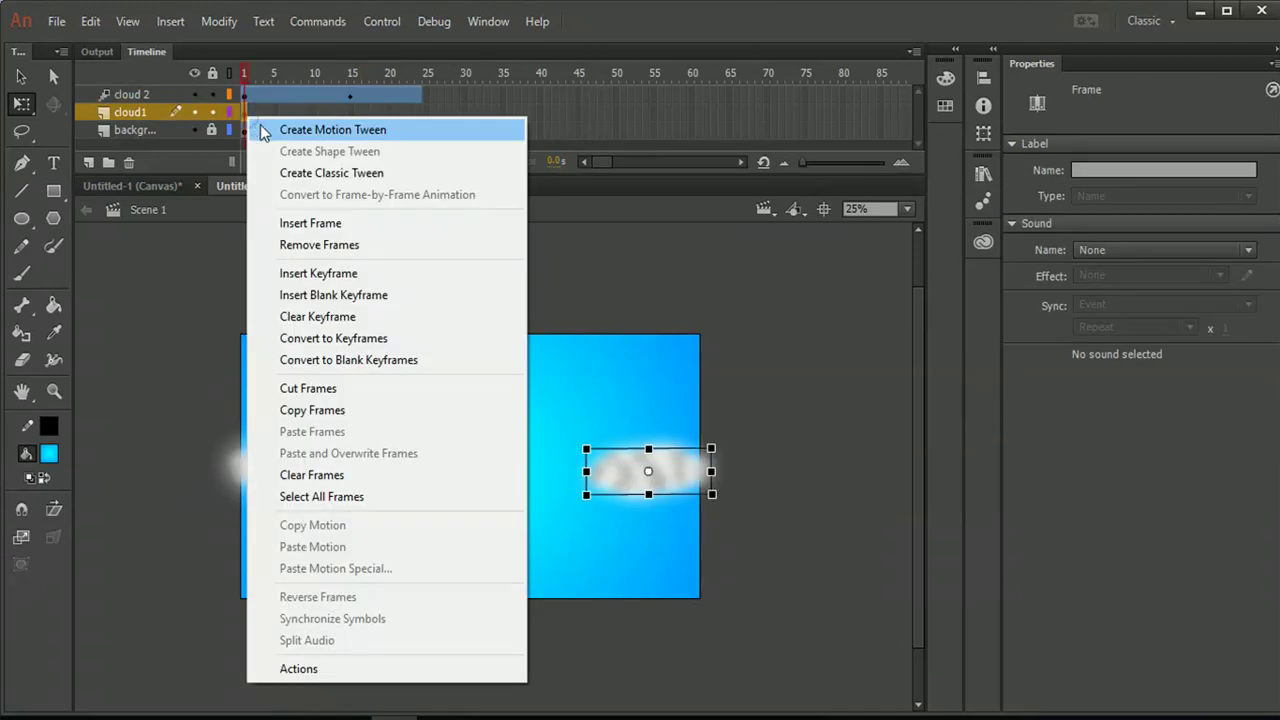
left_click(356, 125)
left_click(353, 113)
right_click(353, 113)
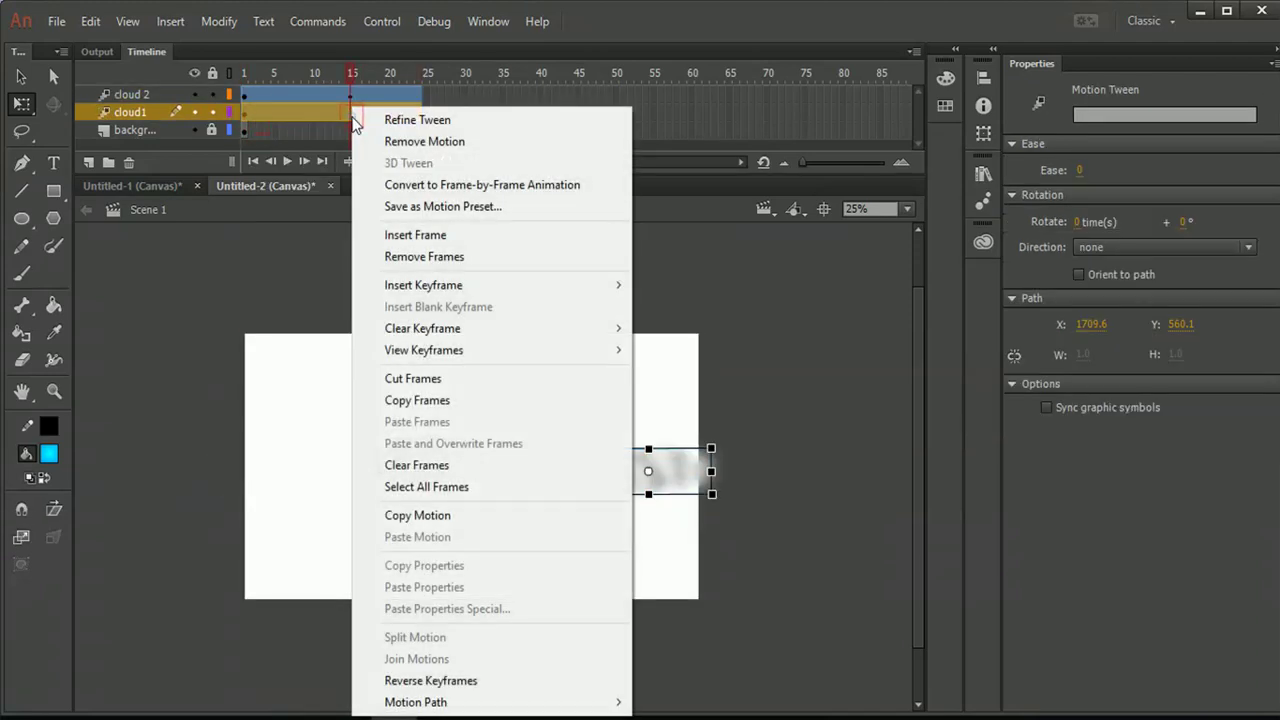
mouse_move(491, 291)
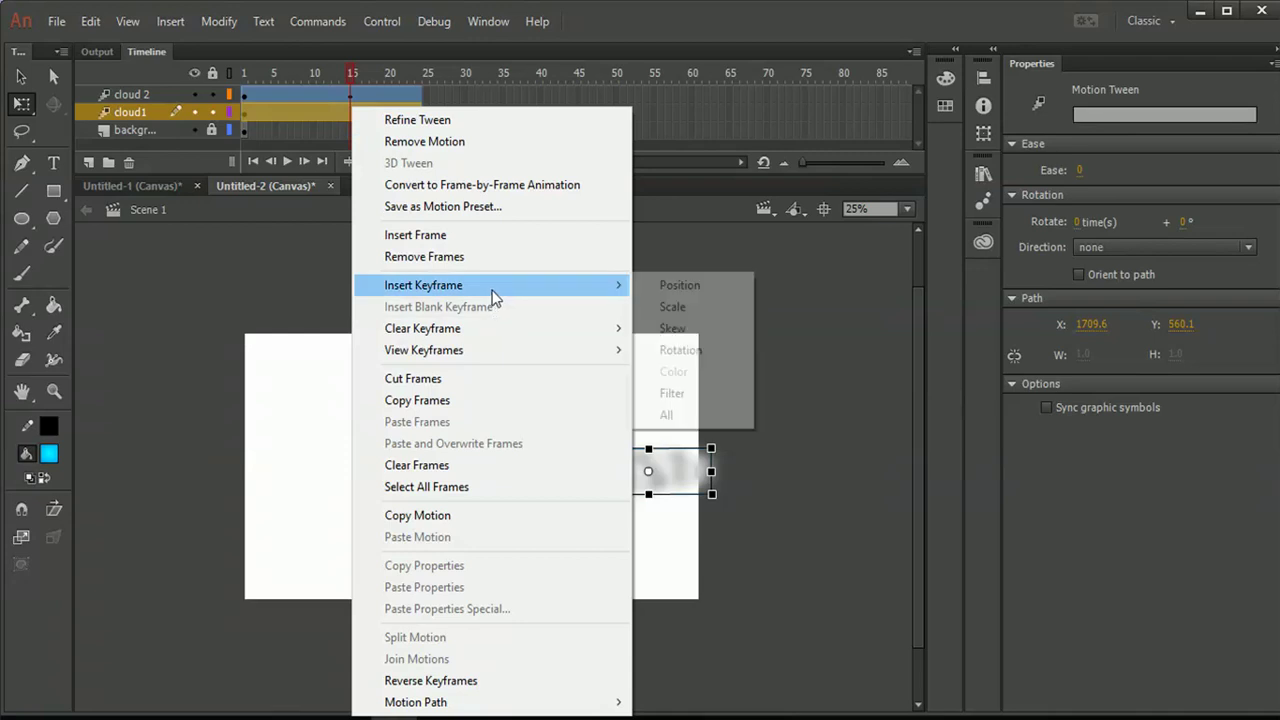
left_click(680, 287)
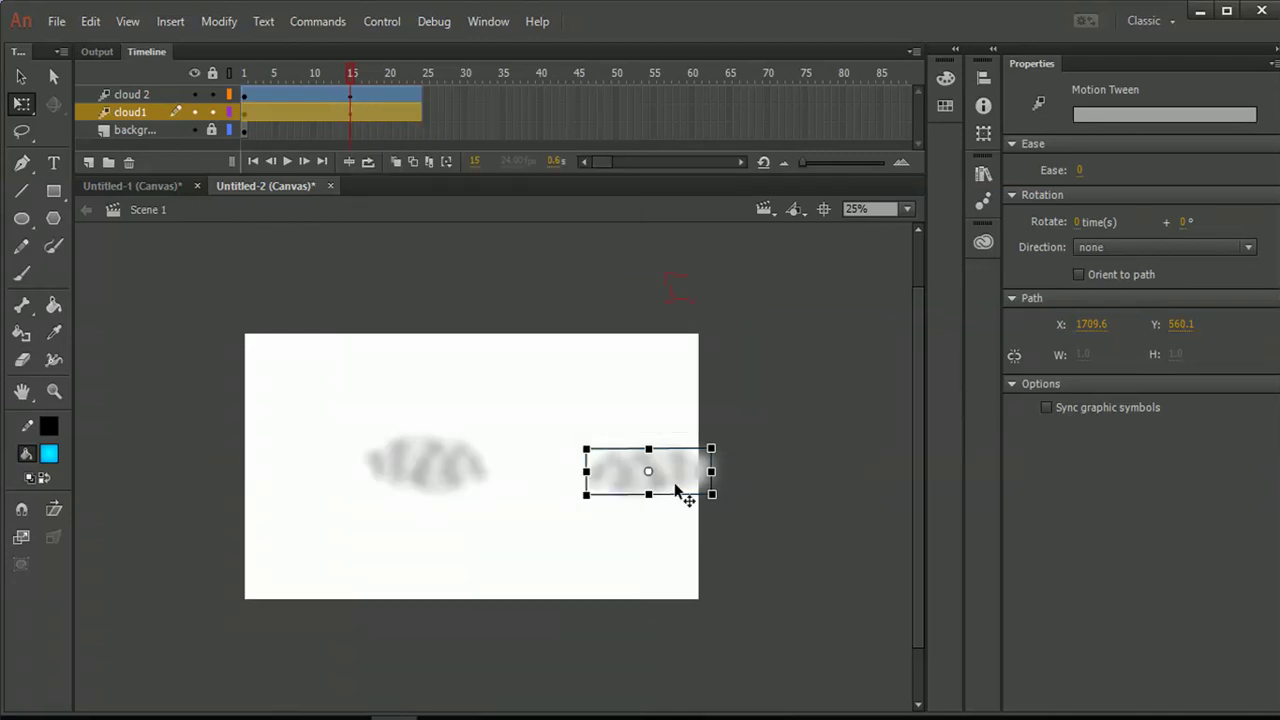
left_click_drag(676, 487, 626, 484)
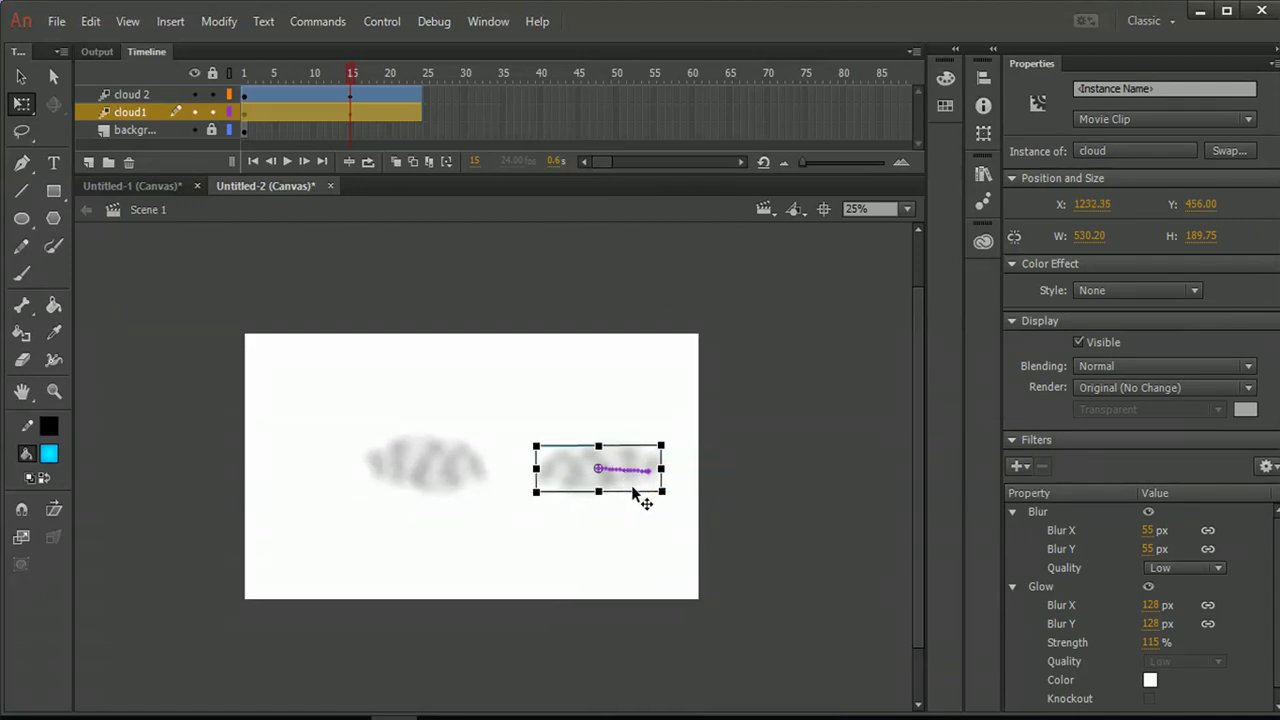
mouse_move(352, 73)
left_mouse_down()
mouse_move(215, 73)
mouse_move(358, 75)
left_mouse_up()
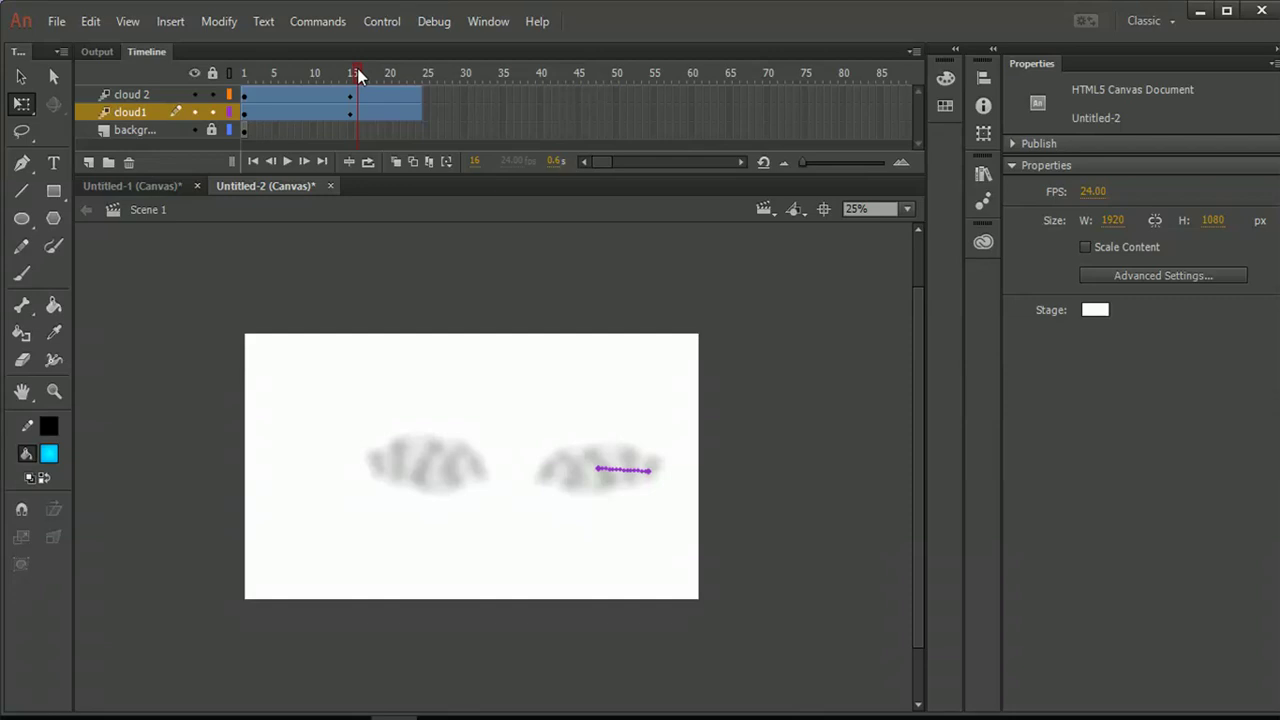
Extend the background layer to frame 65 by inserting a frame, and check the clouds against the sky.
left_click(243, 129)
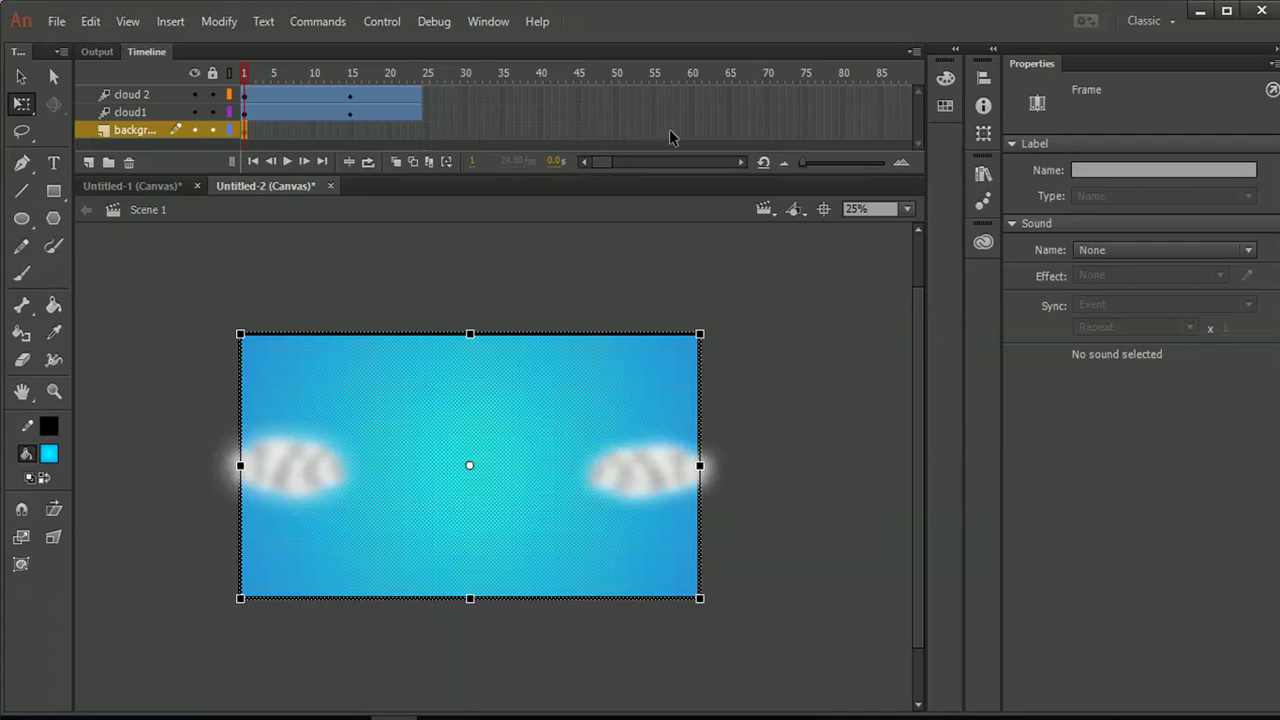
right_click(730, 130)
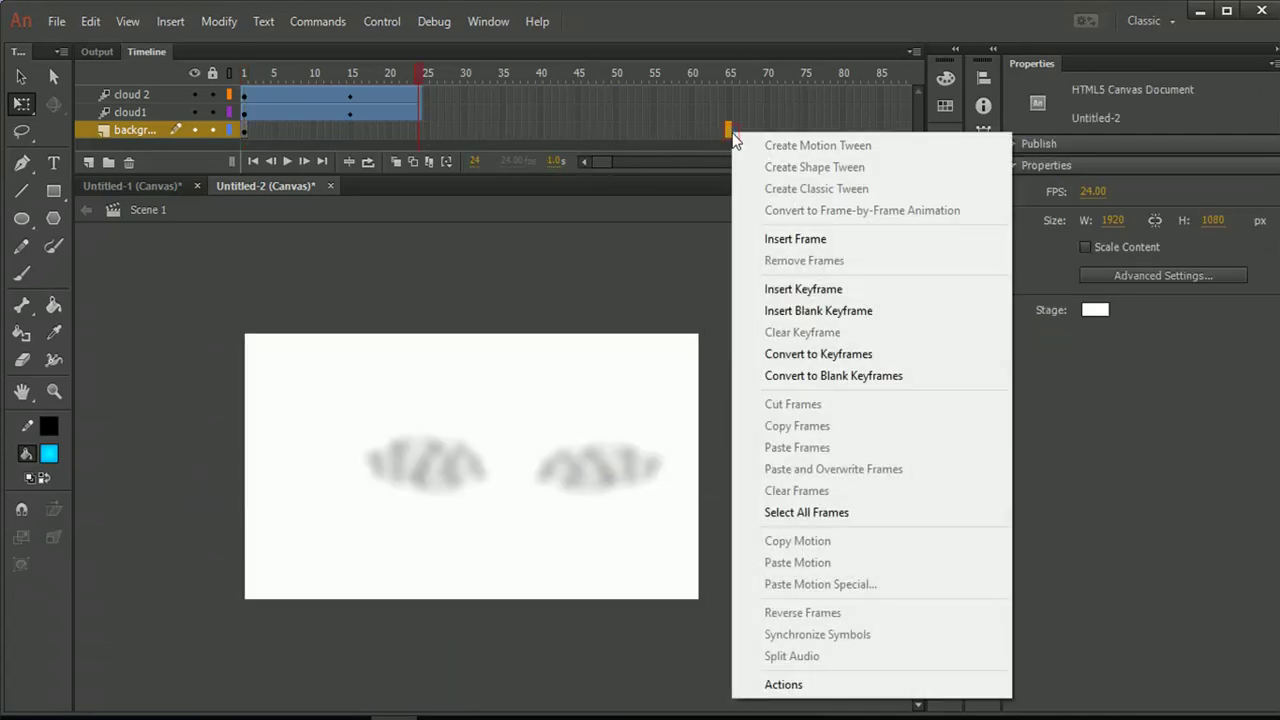
left_click(807, 238)
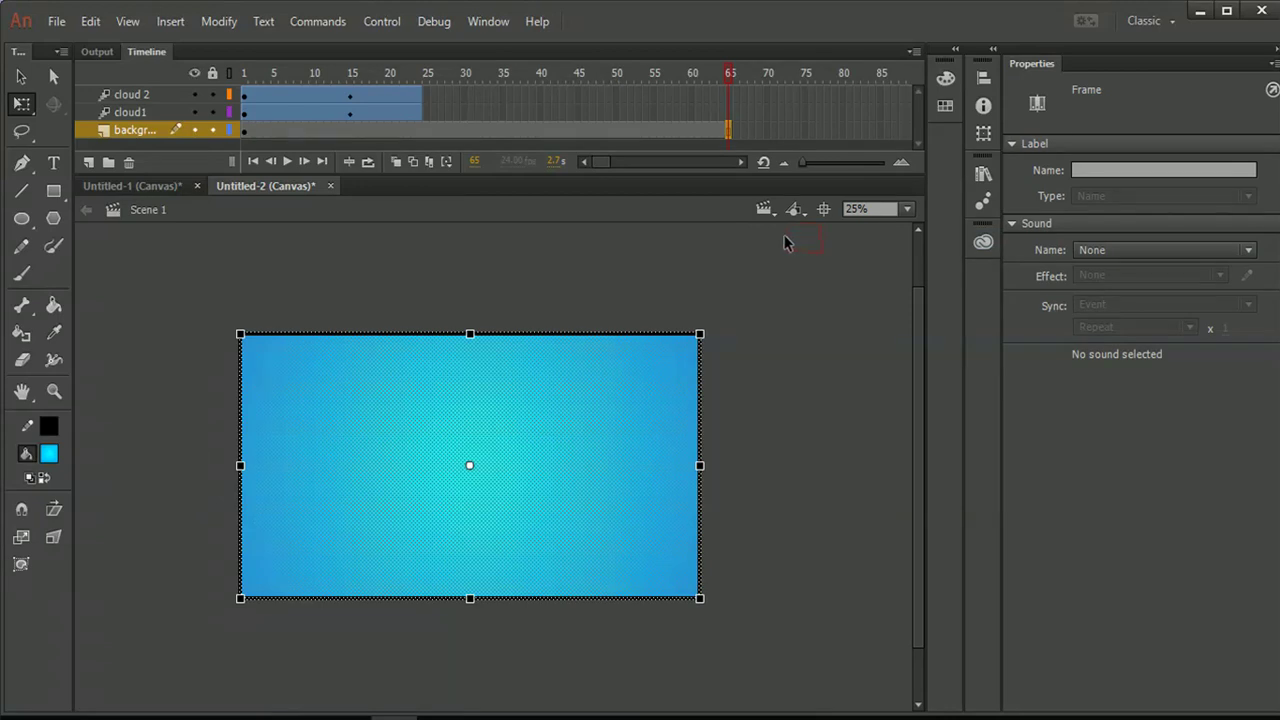
left_click(494, 76)
left_click_drag(480, 75, 417, 75)
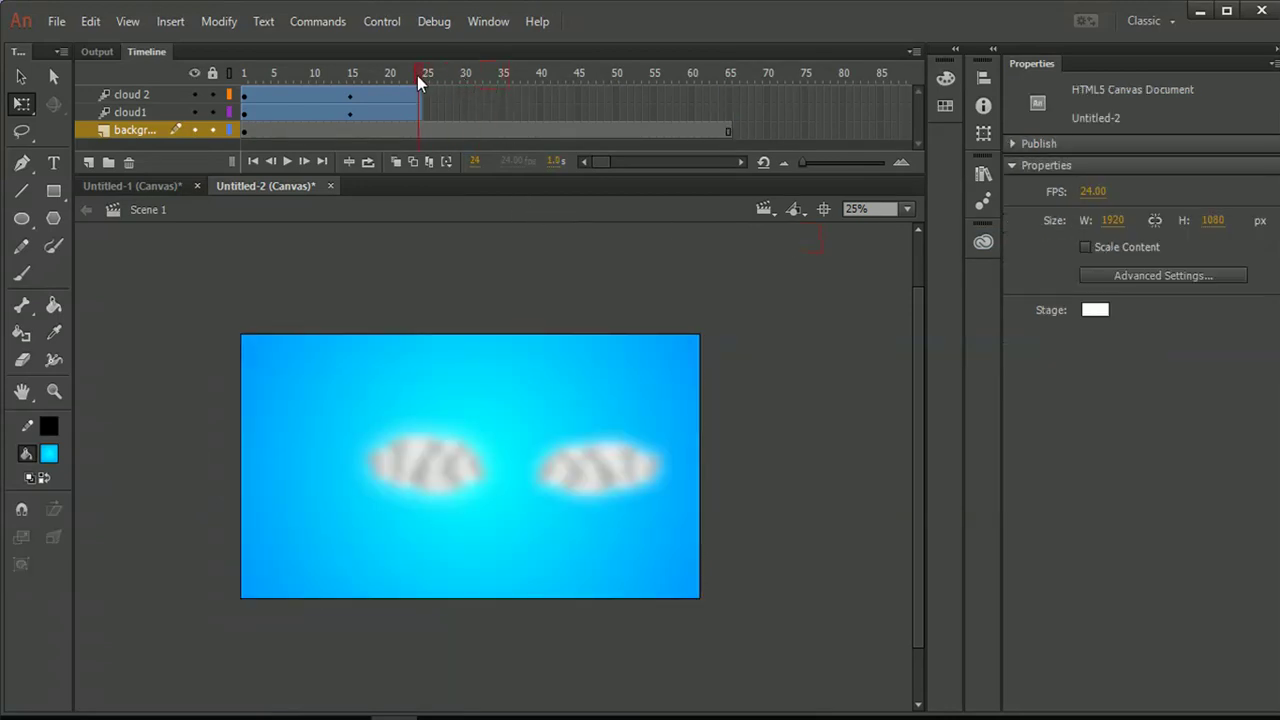
Insert frames at frame 65 on the cloud 2 and cloud1 layers to extend both tweens.
right_click(725, 93)
left_click(780, 220)
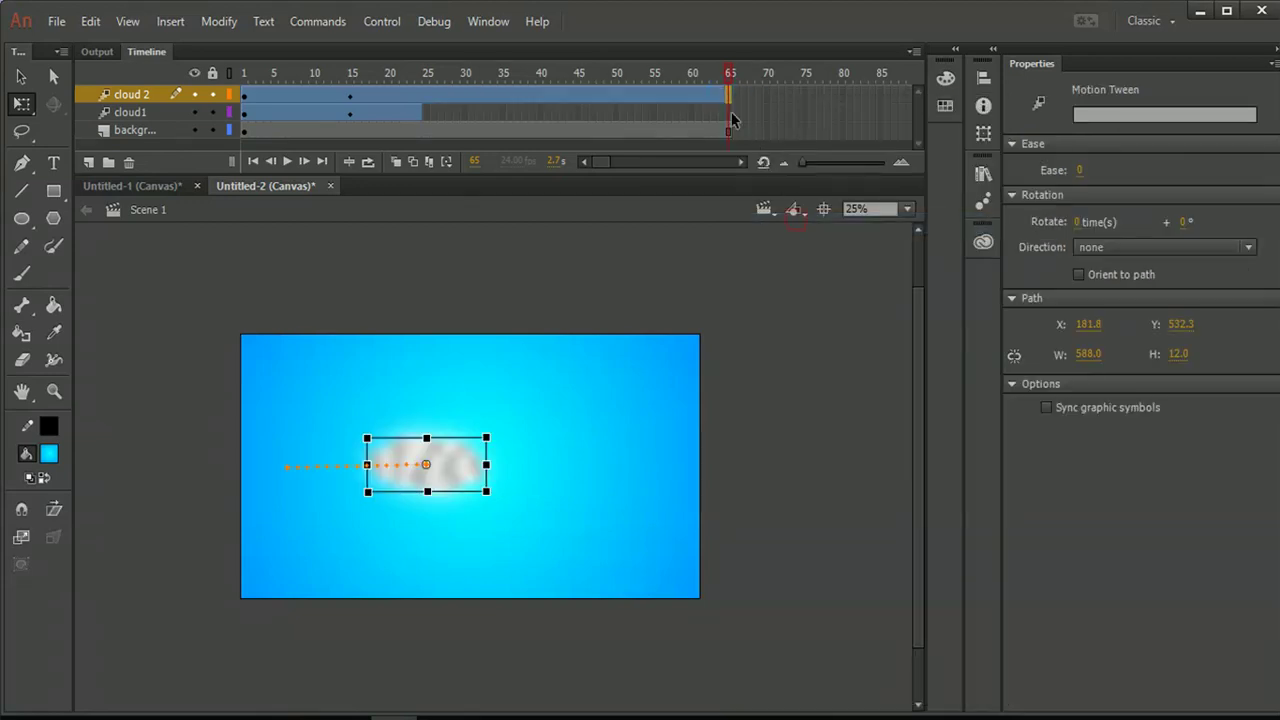
right_click(727, 122)
left_click(792, 234)
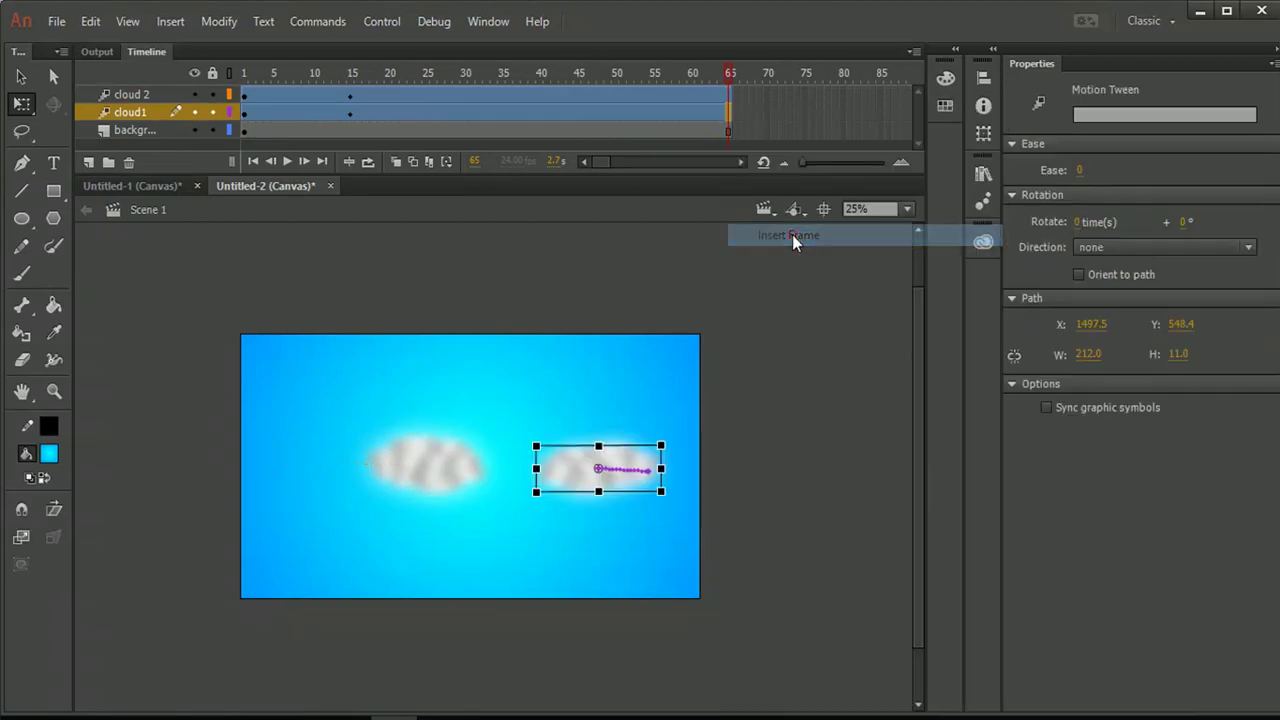
left_click(803, 405)
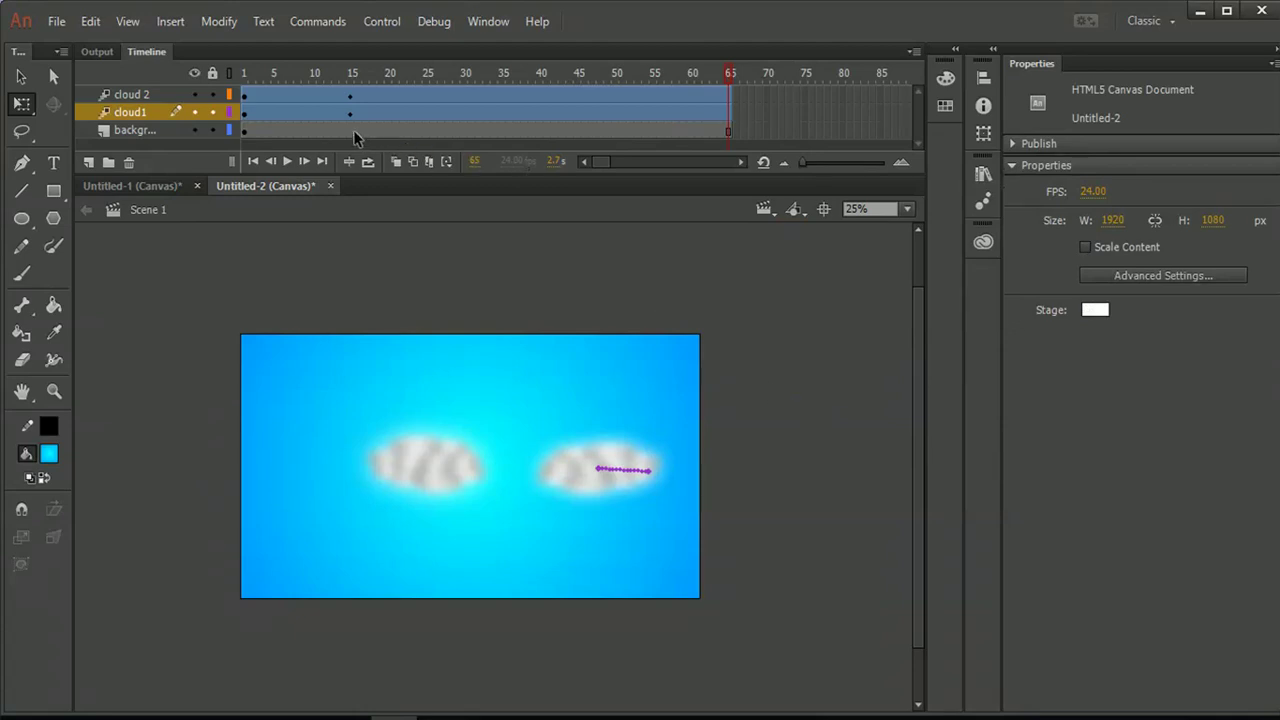
Nudge the cloud on the cloud 2 layer downward at frame 15 so its motion path slopes down.
left_click(351, 95)
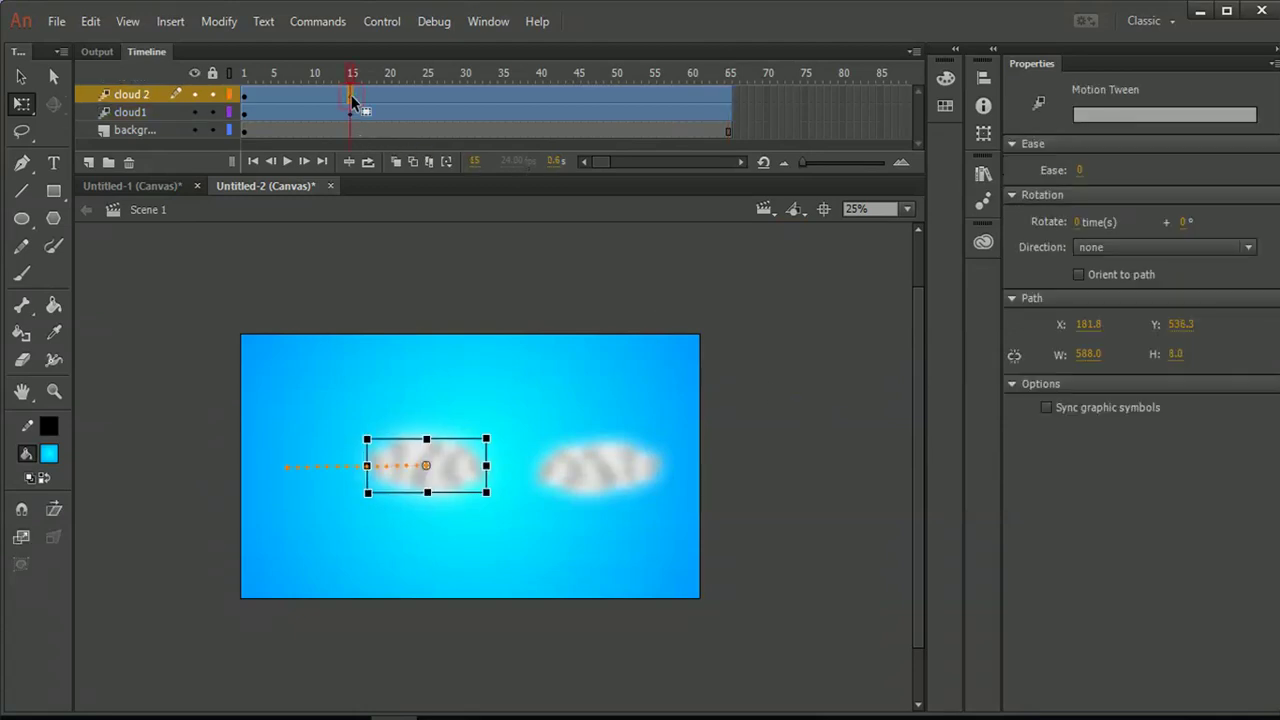
key("shift+Down")
key("shift+Down")
key("shift+Down")
key("shift+Down")
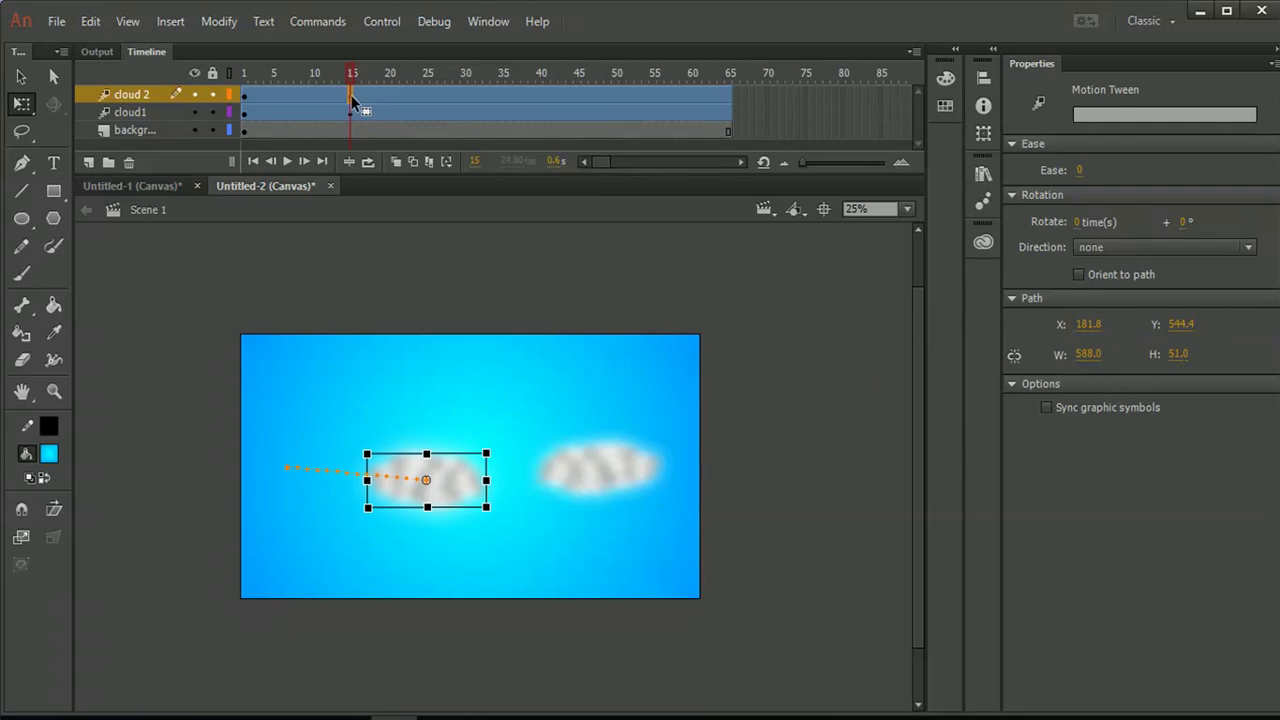
Lower the cloud on the cloud1 layer at frame 15 and widen it to about 629 px.
left_click(352, 113)
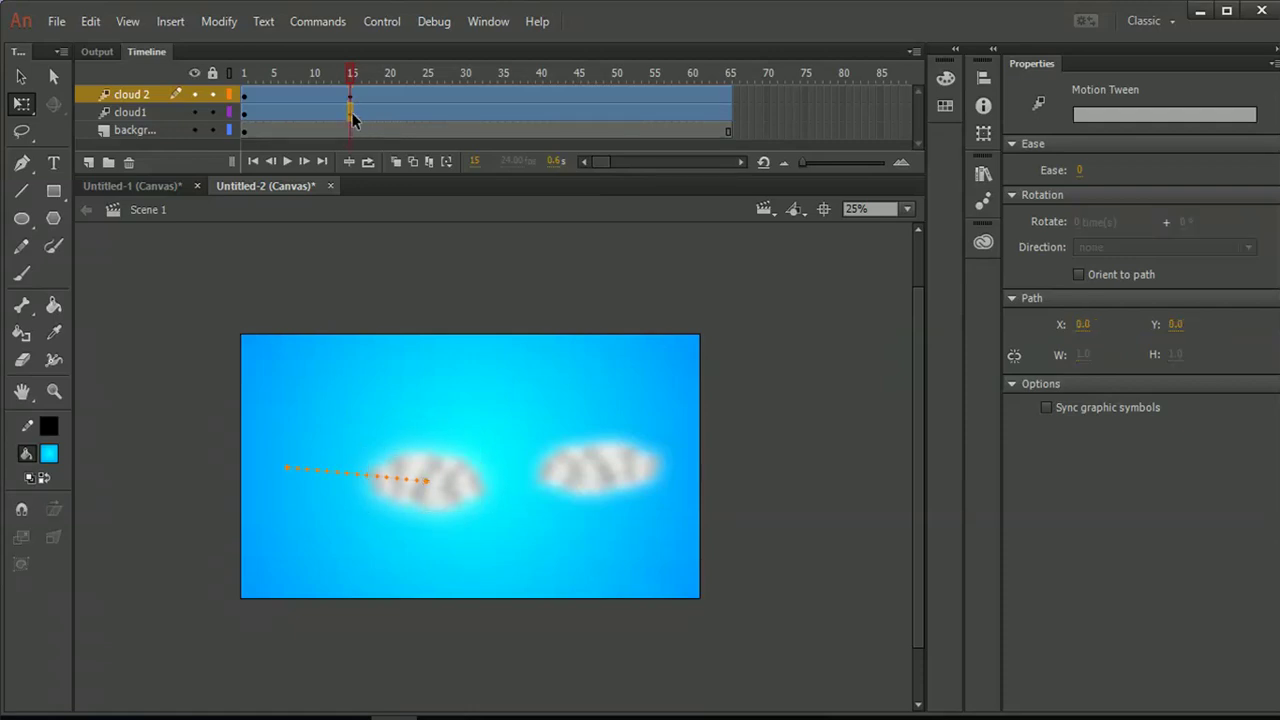
key("shift+Down")
key("shift+Down")
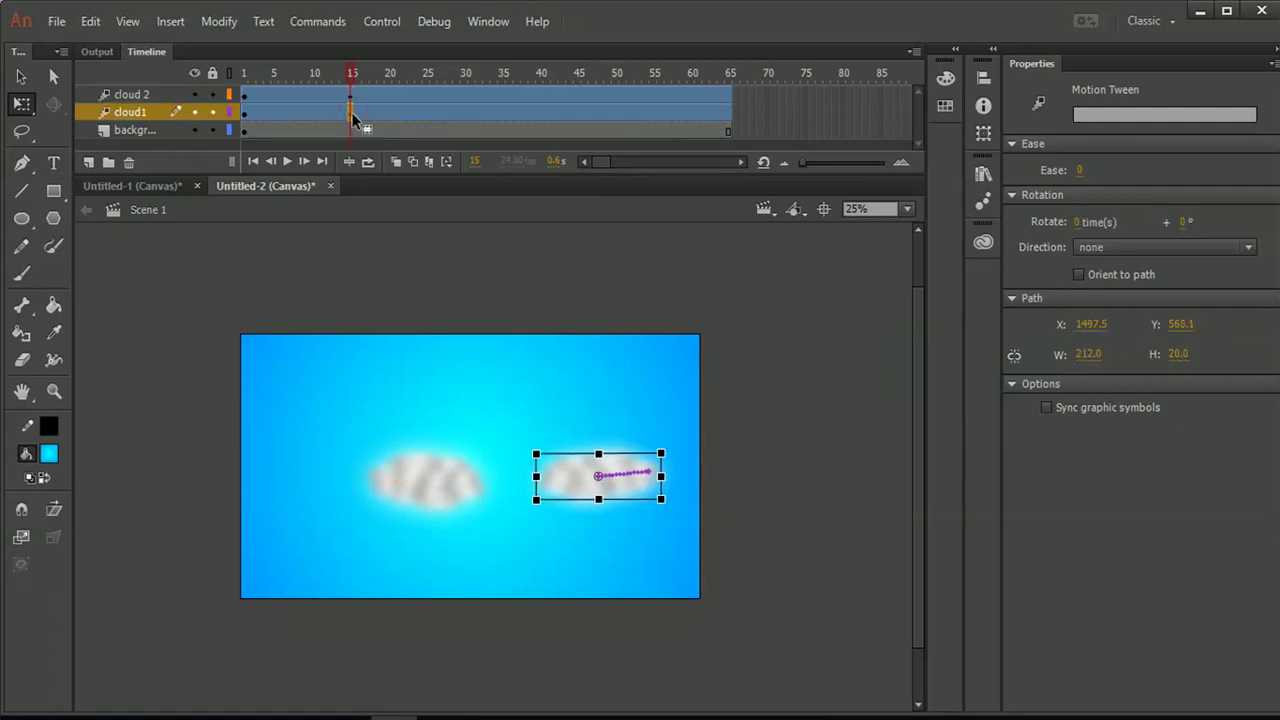
mouse_move(334, 73)
left_mouse_down()
mouse_move(240, 71)
mouse_move(351, 72)
left_mouse_up()
left_click_drag(667, 477, 679, 477)
Widen the cloud on the cloud 2 layer at frame 15 to about 665 px.
left_click(430, 488)
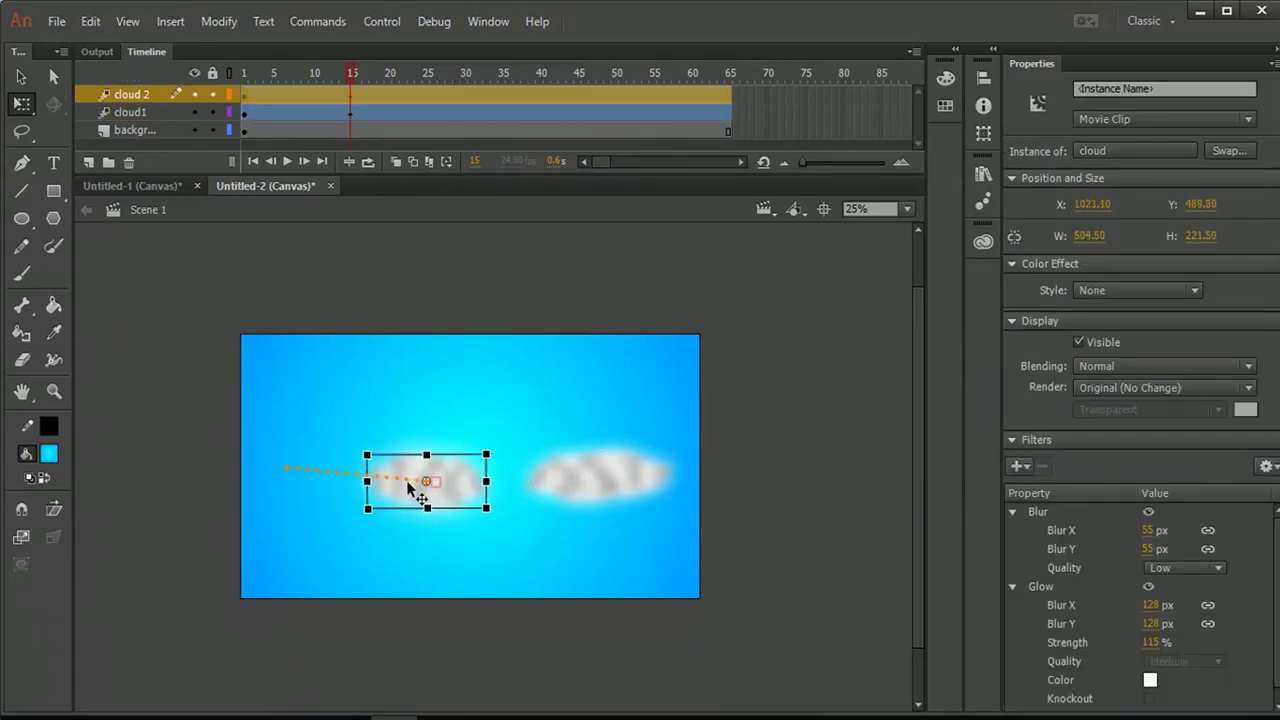
left_click_drag(366, 481, 349, 481)
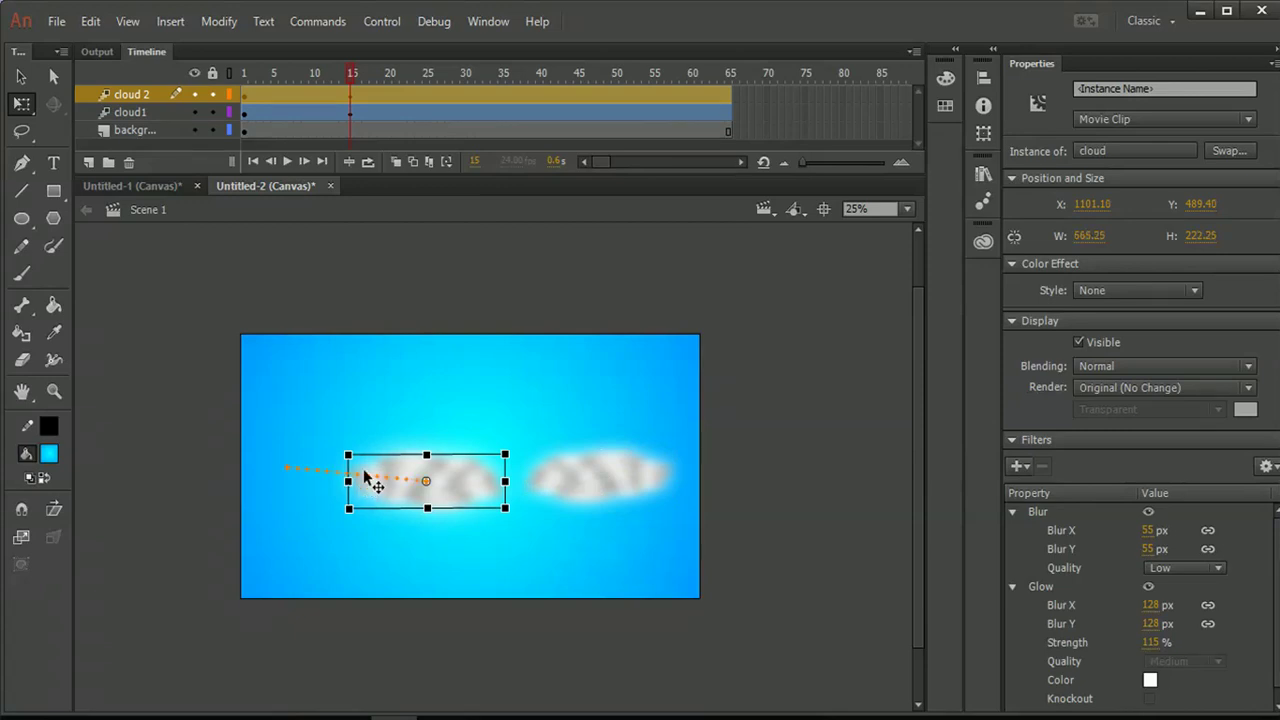
left_click_drag(346, 443, 348, 455)
left_click(596, 469)
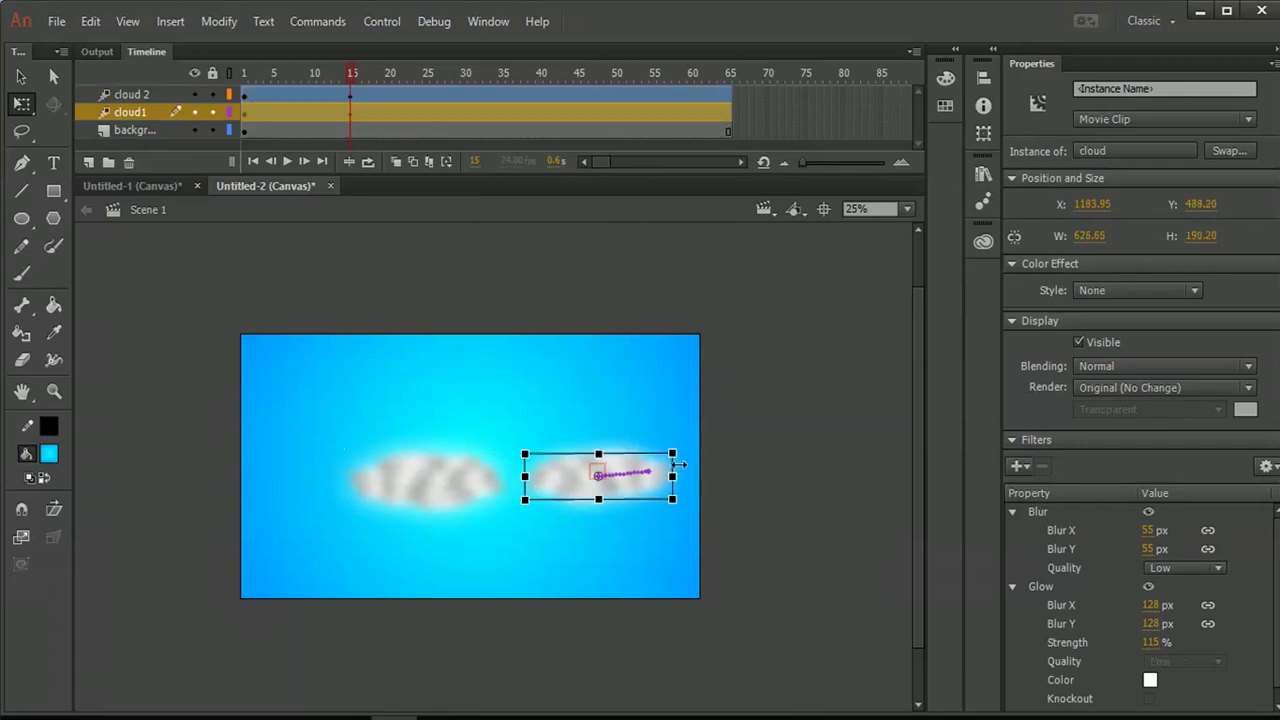
left_click_drag(678, 443, 679, 447)
left_click(752, 444)
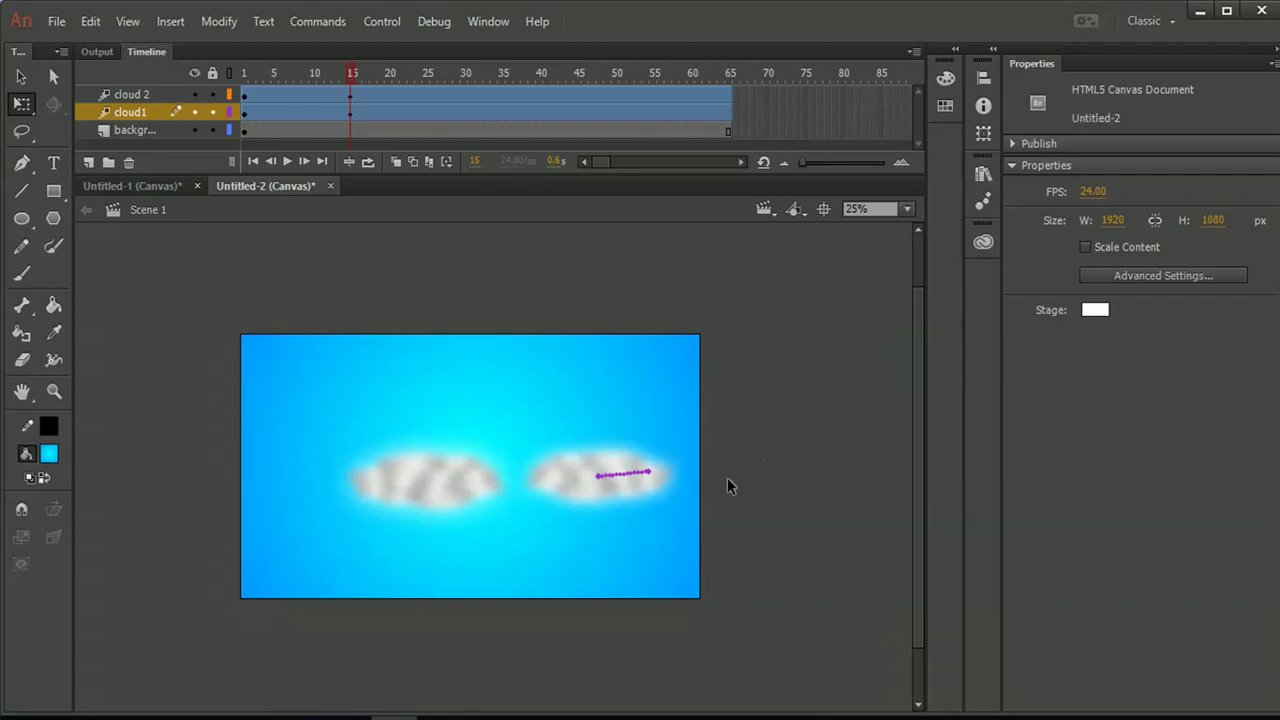
scroll(730, 470, "down", 1)
scroll(733, 462, "up", 2)
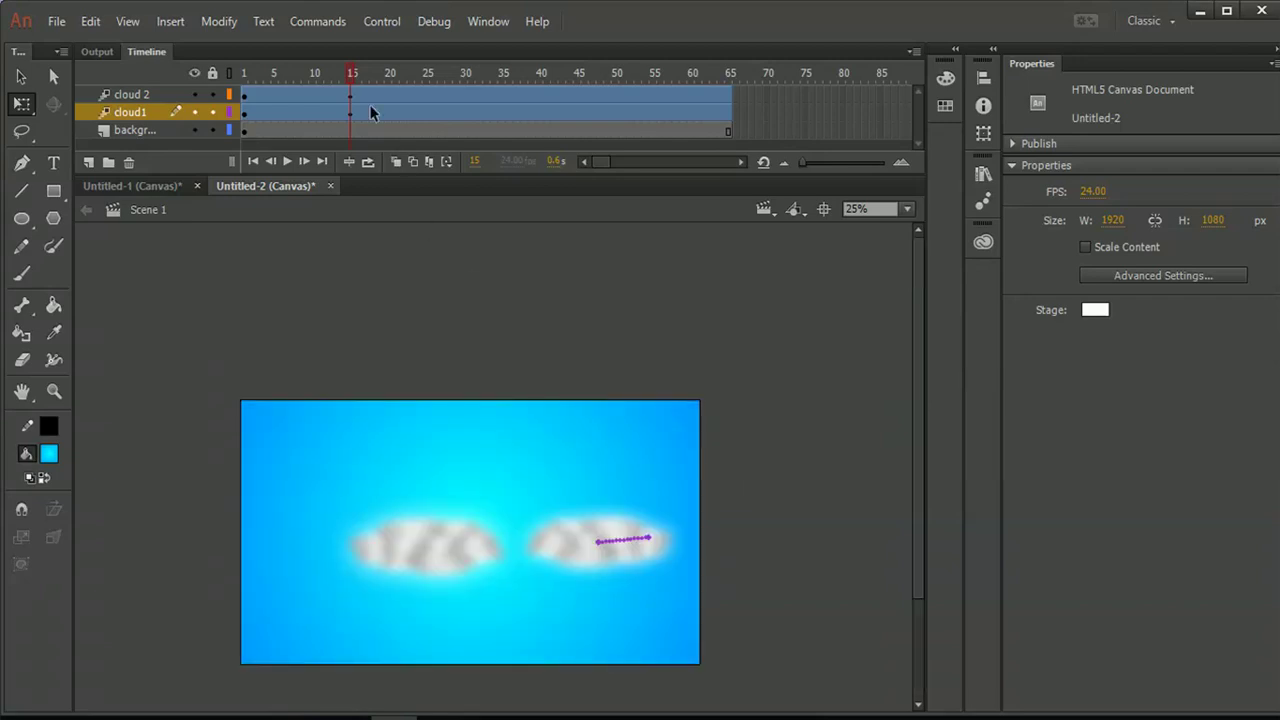
Add a new layer above cloud 2 and name it rainbow.
mouse_move(347, 71)
left_mouse_down()
mouse_move(237, 77)
mouse_move(351, 80)
left_mouse_up()
left_click_drag(367, 72, 410, 73)
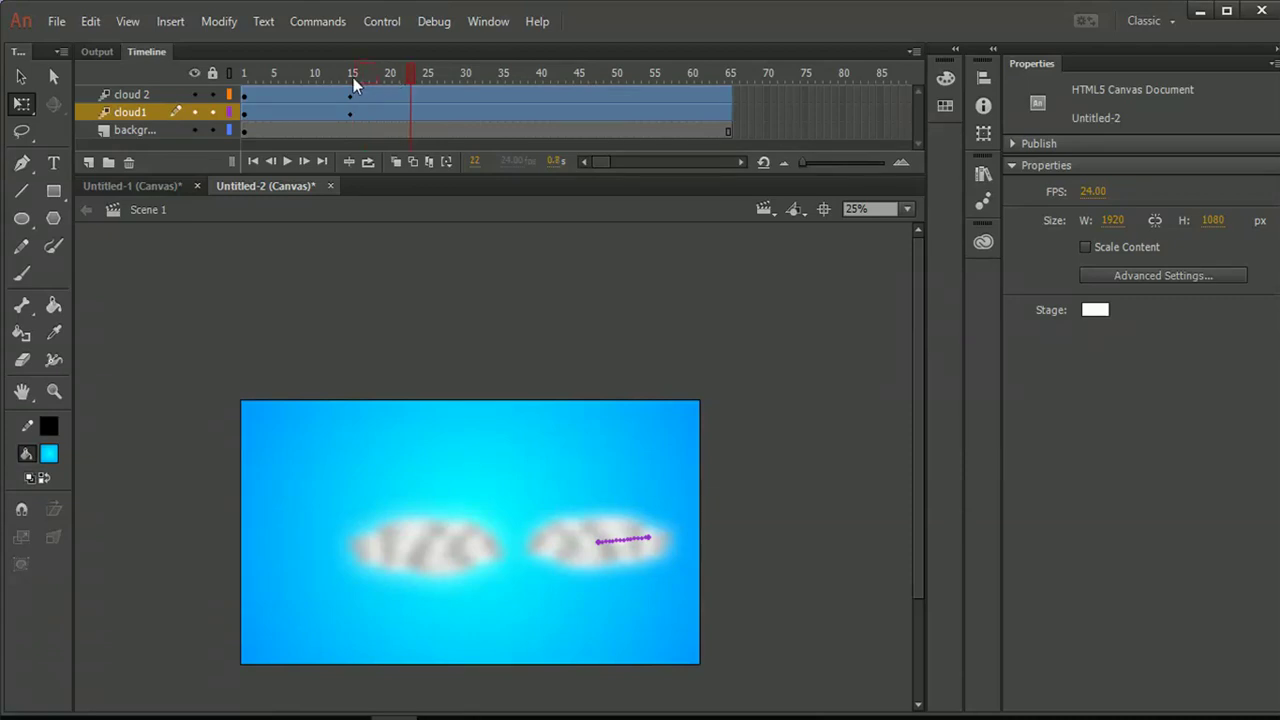
left_click(155, 95)
left_click(88, 162)
left_click(151, 94)
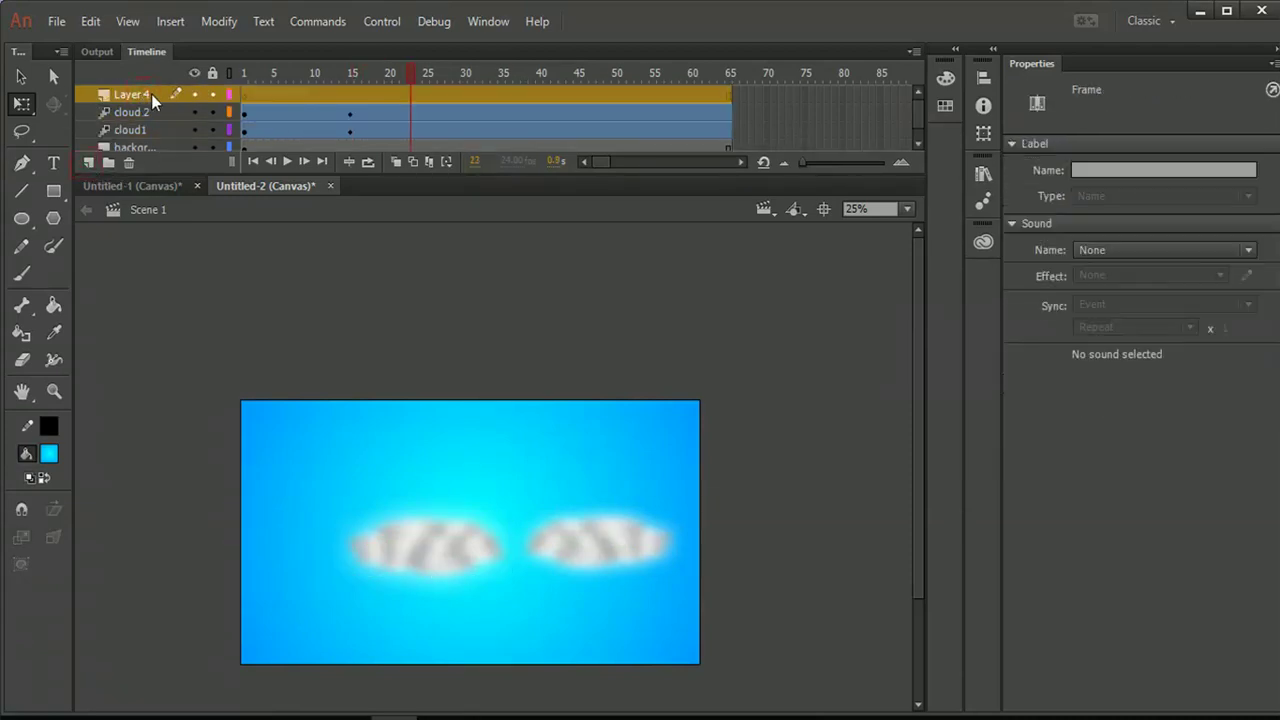
type("rainbow")
key("Return")
Convert frame 15 of the rainbow layer to a blank keyframe.
left_click(244, 94)
left_click_drag(298, 70, 249, 81)
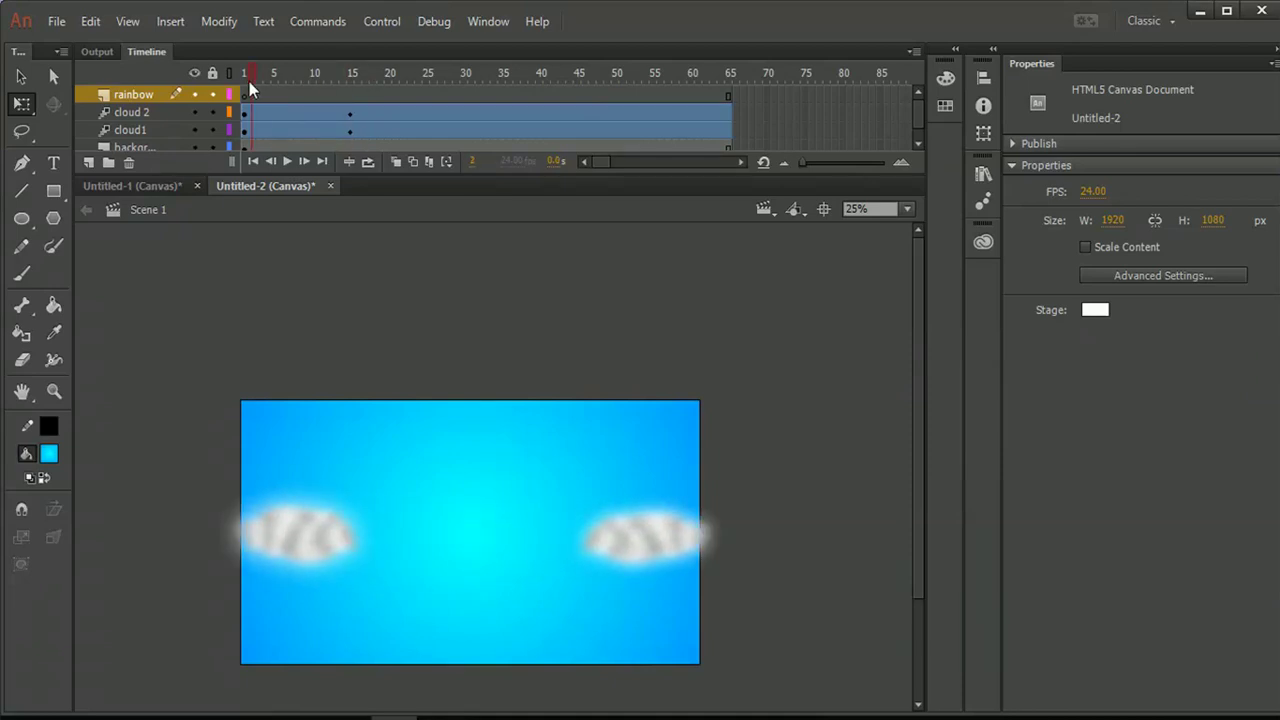
left_click_drag(249, 81, 350, 94)
left_click(350, 94)
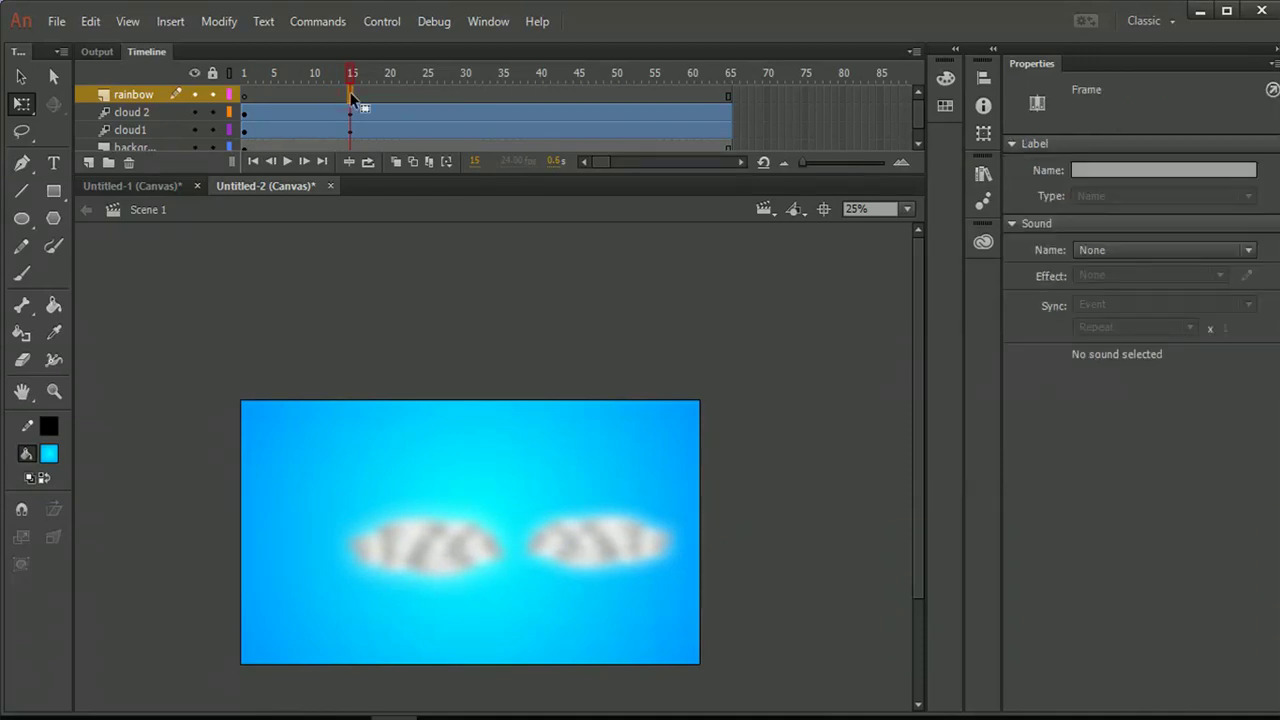
right_click(351, 96)
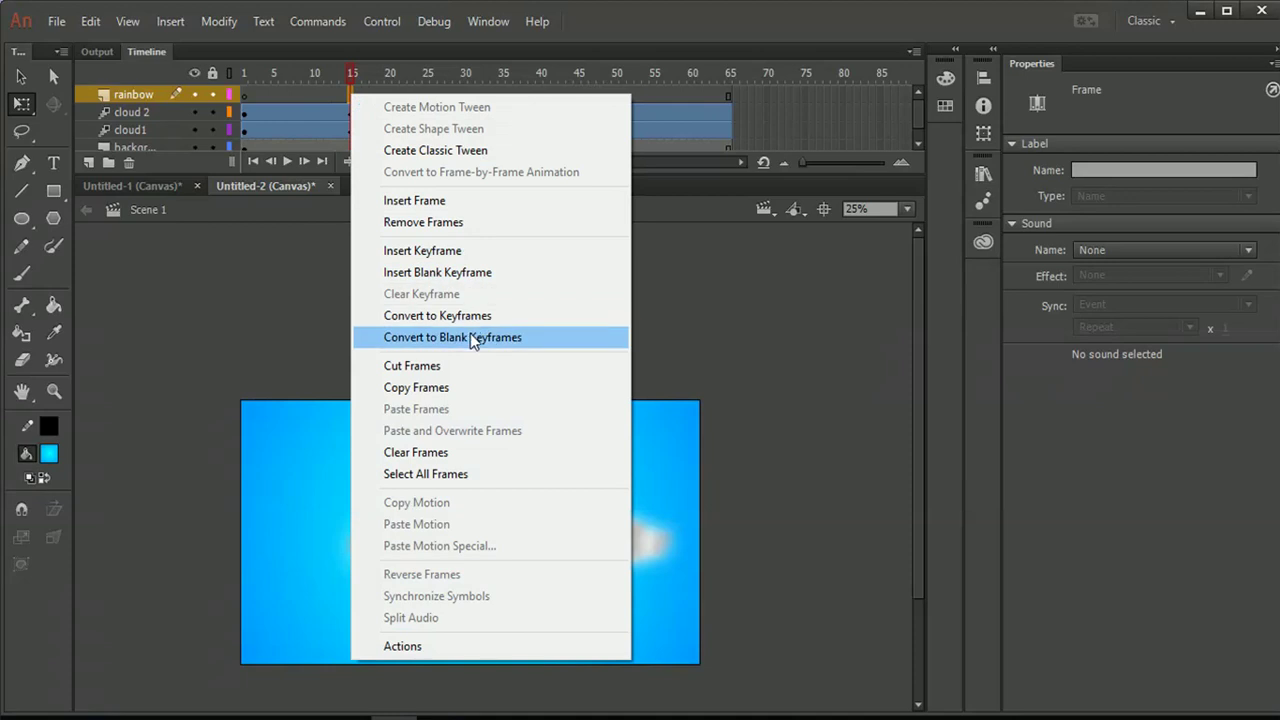
left_click(470, 337)
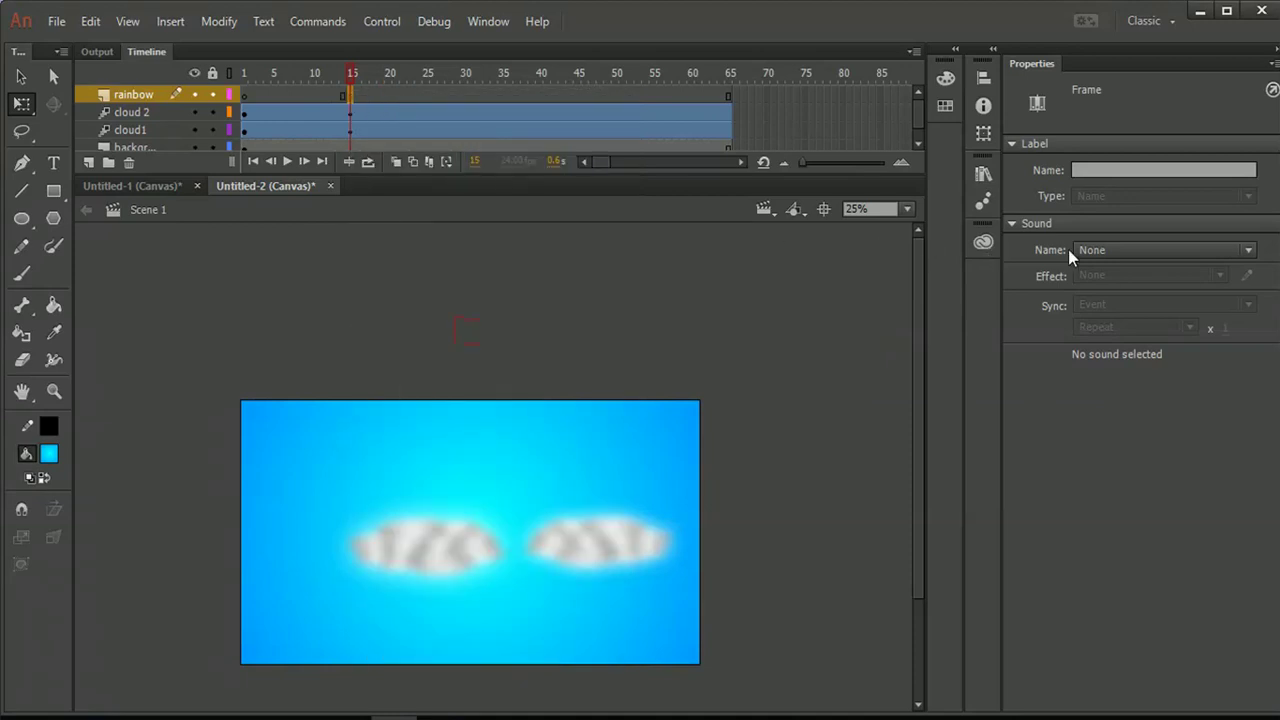
Place the rainbow symbol from the library above the two clouds at frame 15 of the rainbow layer.
left_click(983, 173)
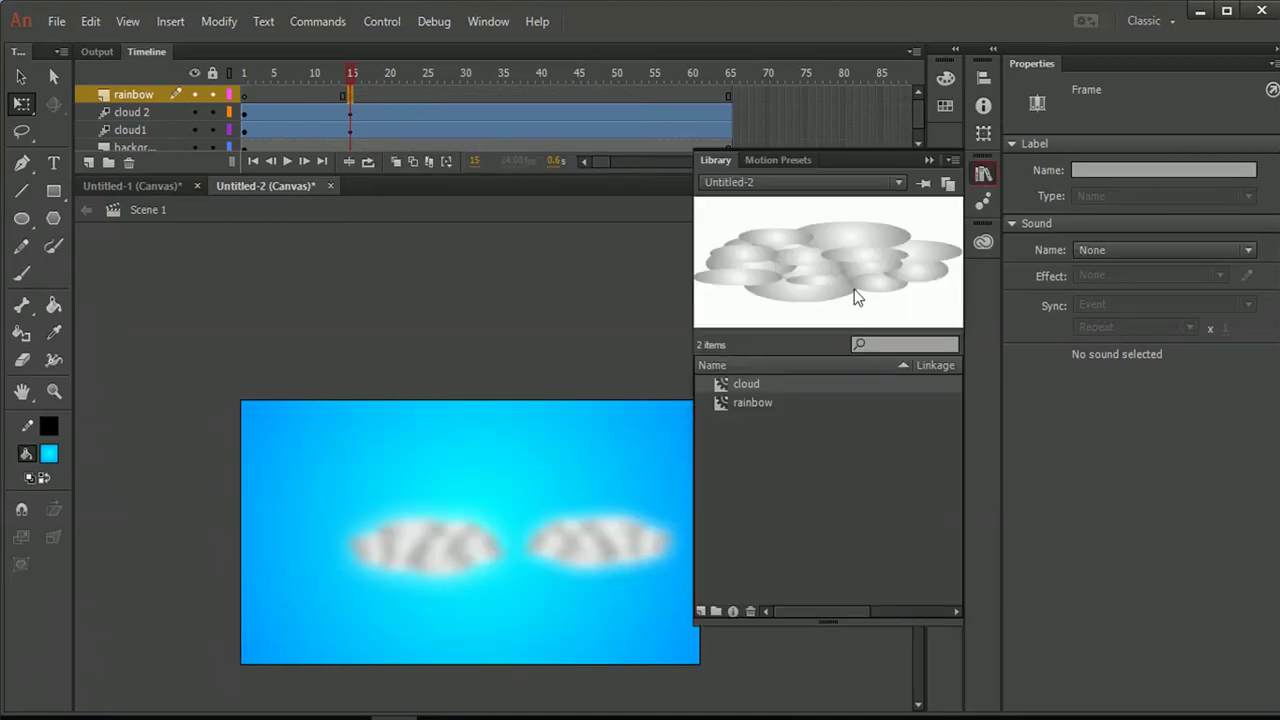
left_click_drag(755, 405, 507, 486)
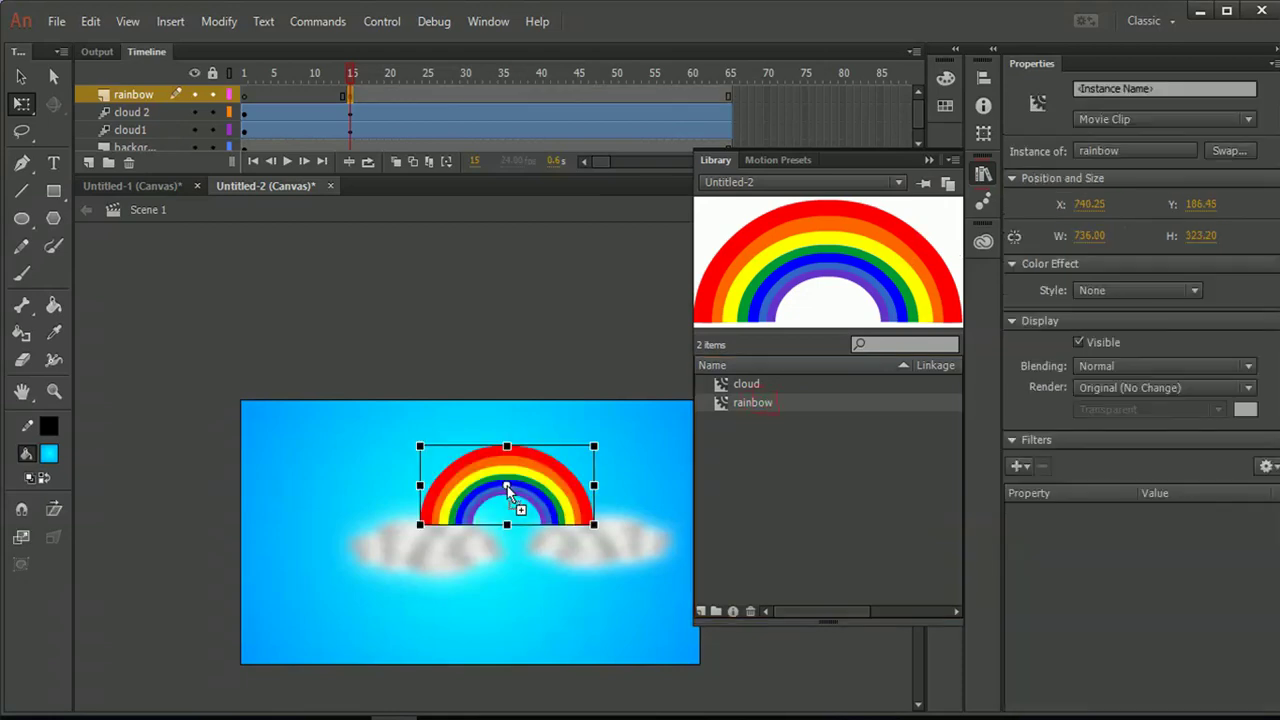
left_click(930, 162)
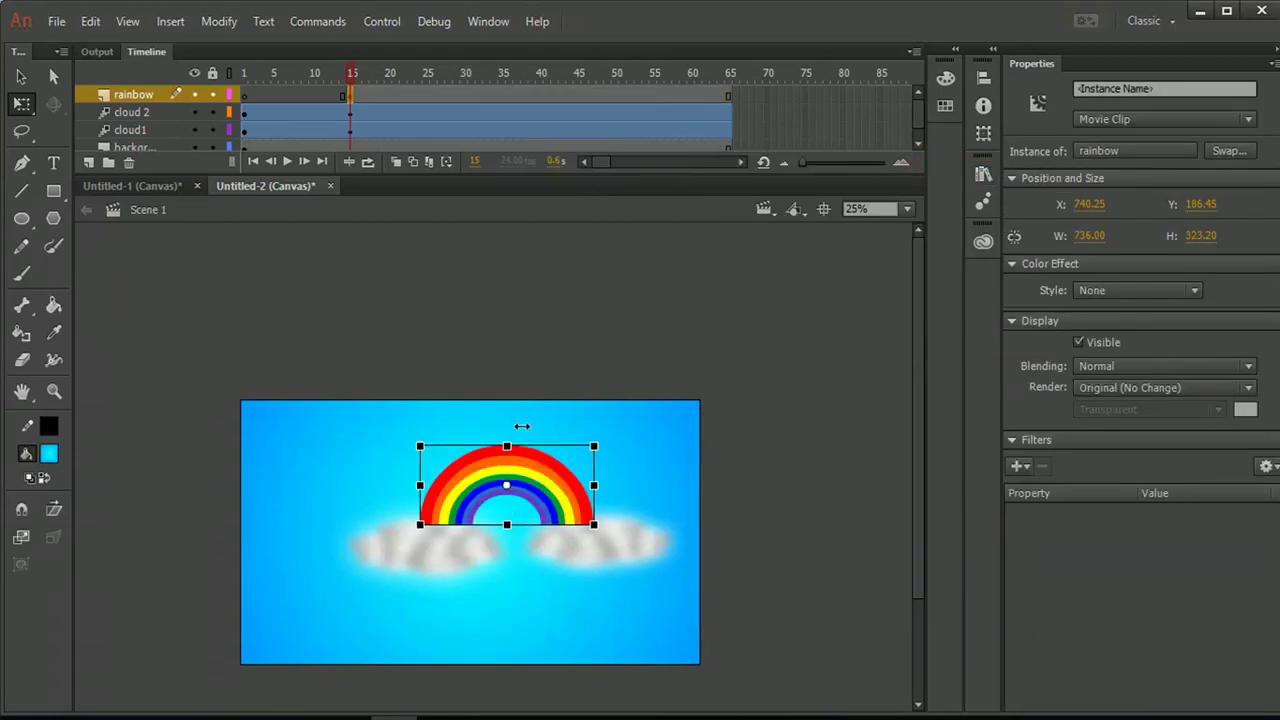
Move the rainbow layer between the cloud1 and background layers so the rainbow sits behind the clouds.
left_click(133, 95)
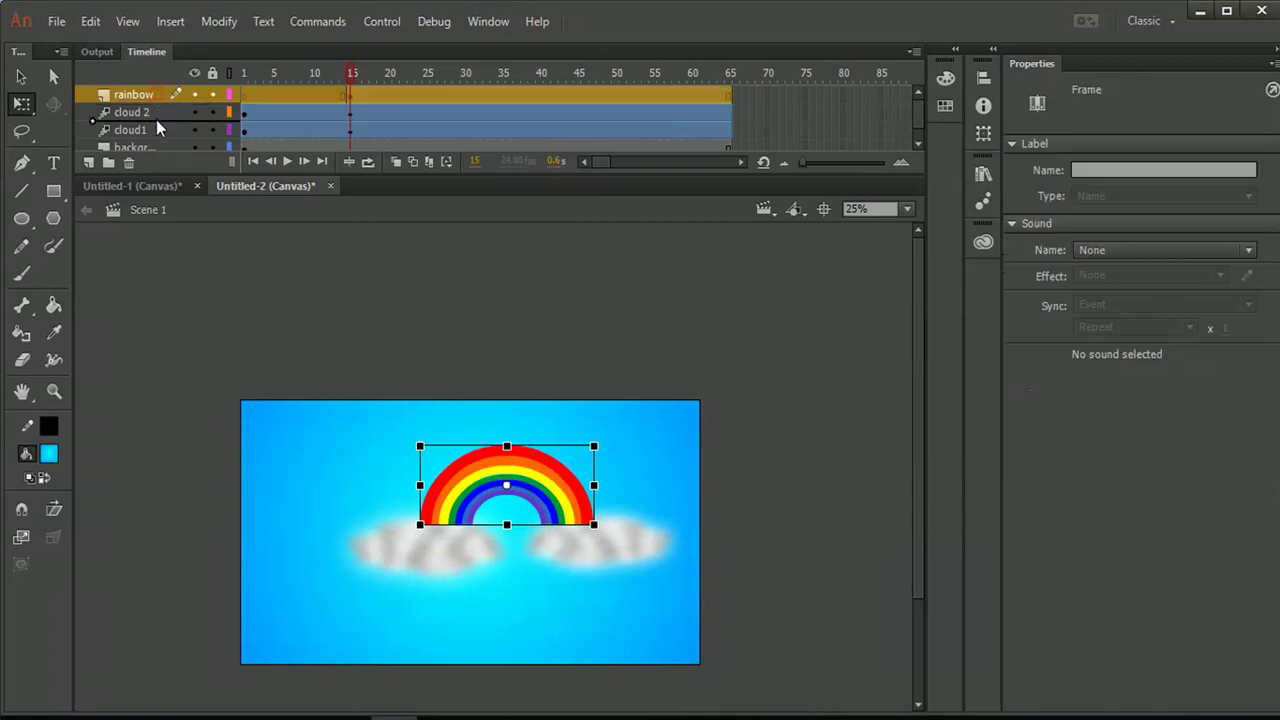
left_click(128, 162)
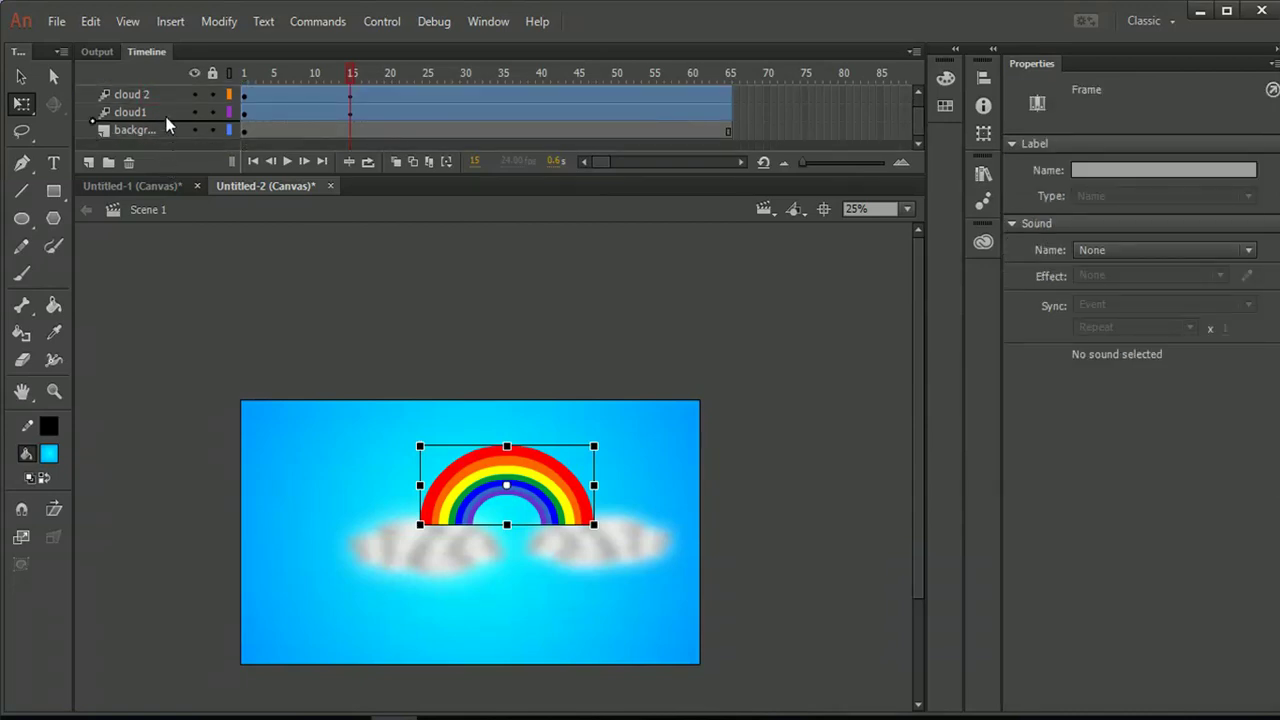
key("ctrl+z")
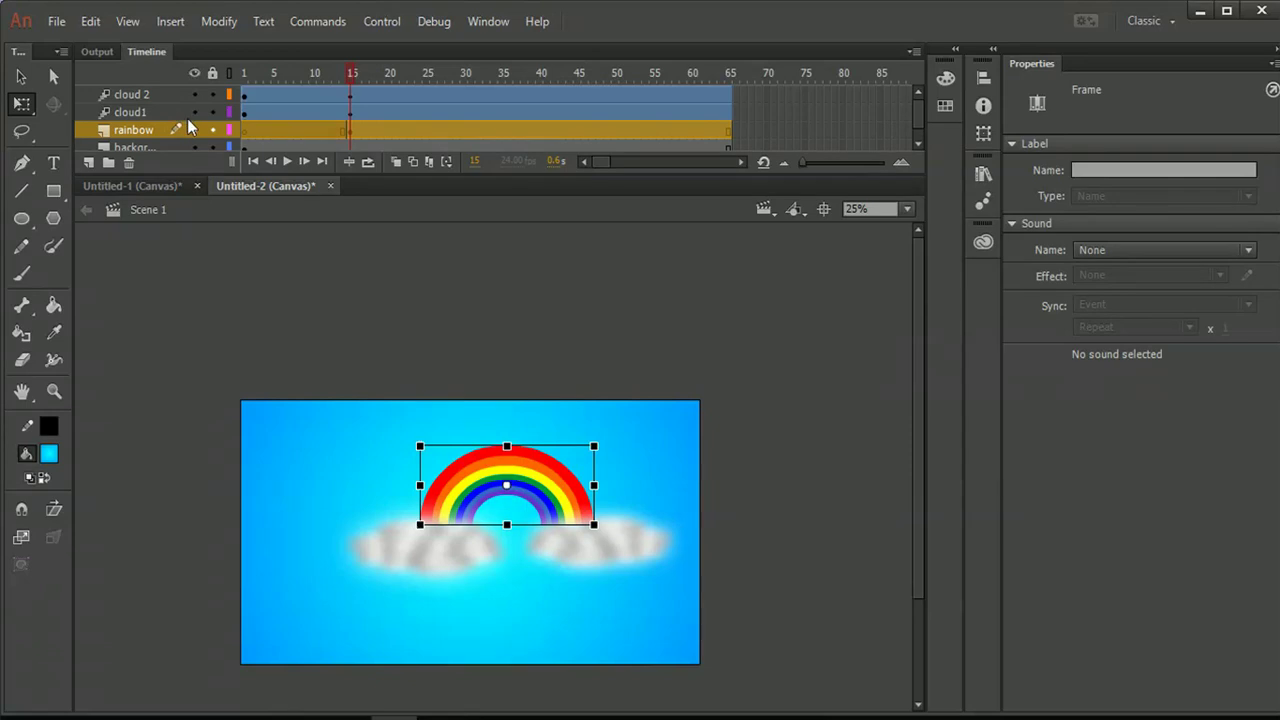
Scale the rainbow to about 912 by 360 px from its bottom centre, with its feet resting behind the two clouds.
left_click_drag(597, 485, 617, 485)
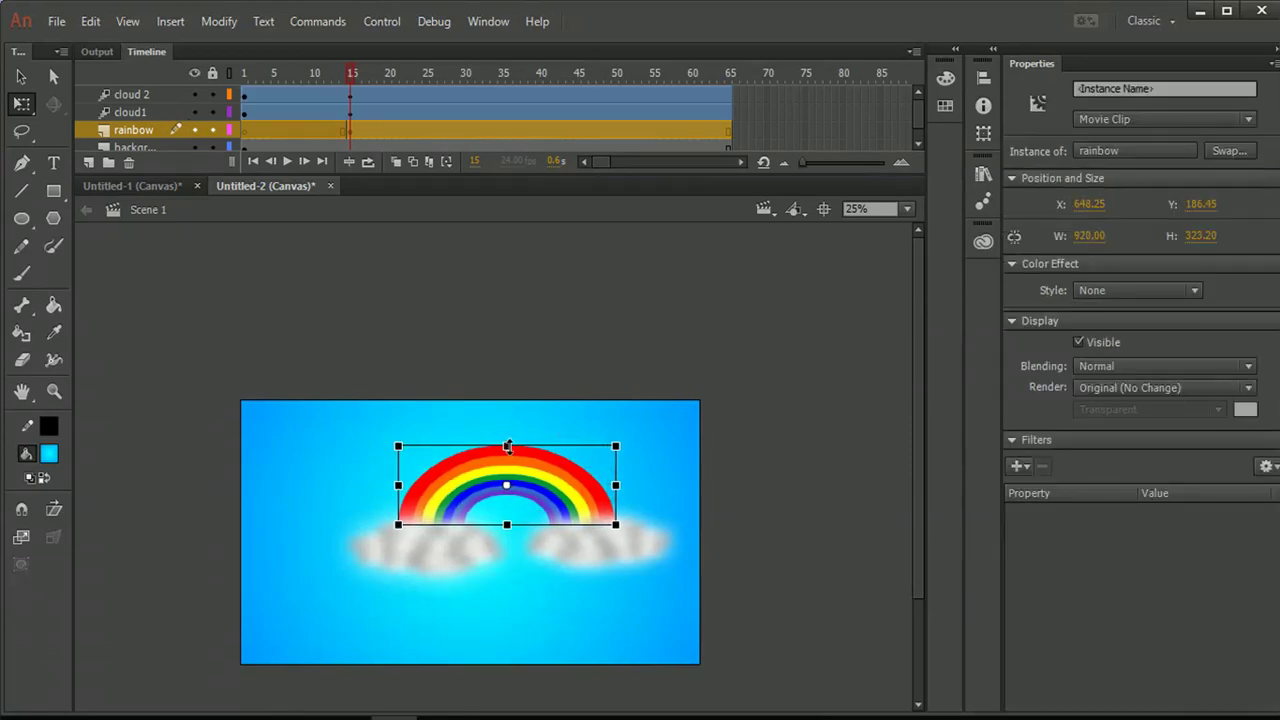
left_click_drag(507, 446, 509, 441)
left_click_drag(507, 485, 507, 526)
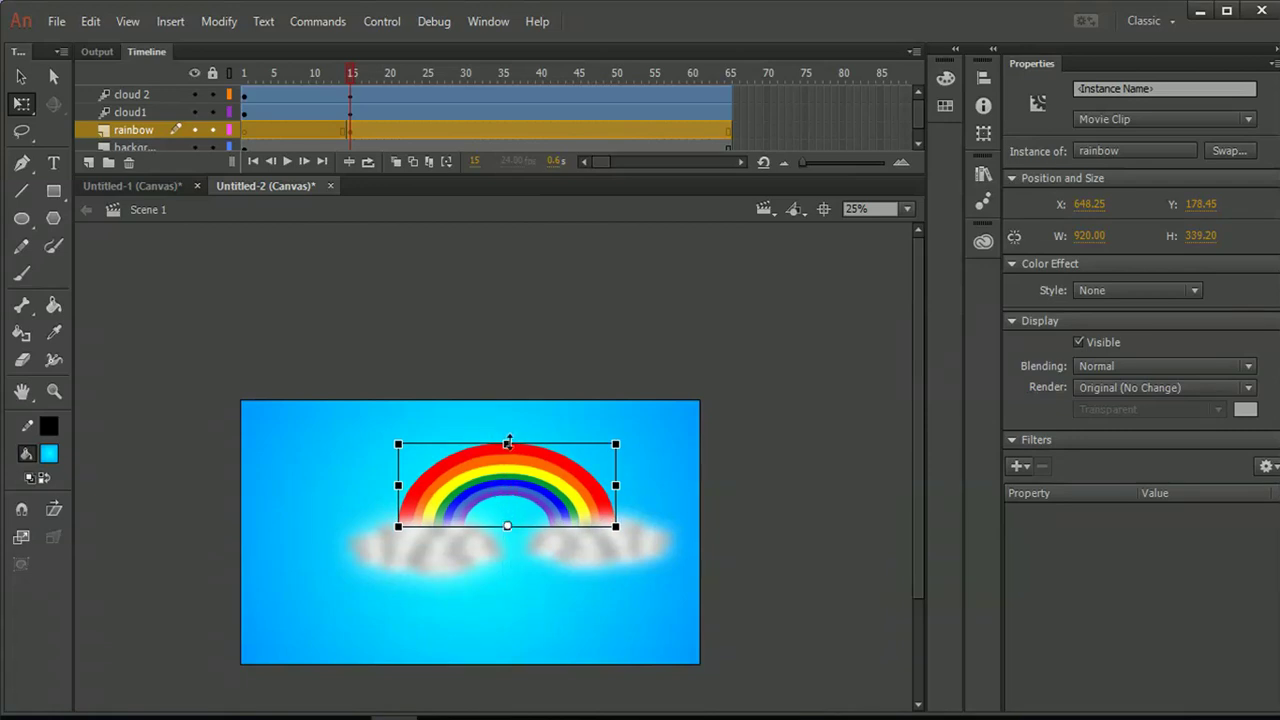
left_click_drag(508, 443, 508, 456)
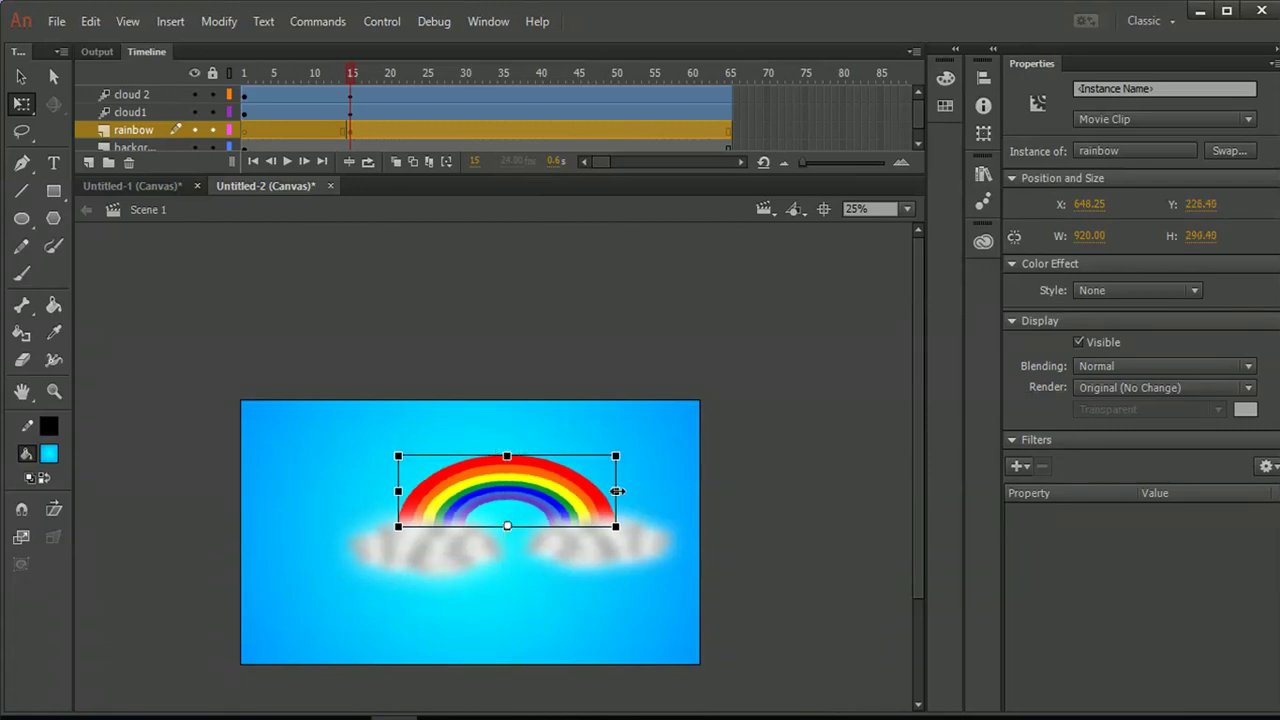
left_click_drag(619, 491, 616, 491)
left_click_drag(512, 483, 514, 440)
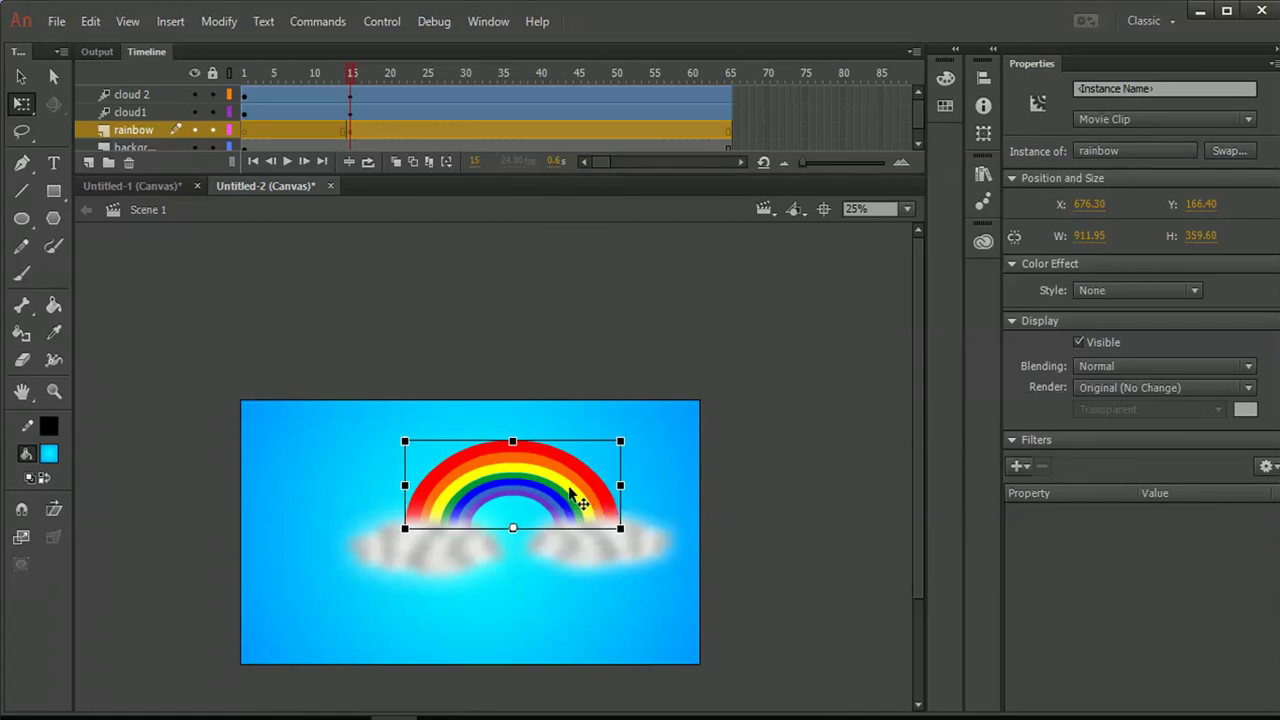
Add a Blur filter to the rainbow with Blur X and Blur Y at 17 px.
left_click(1017, 468)
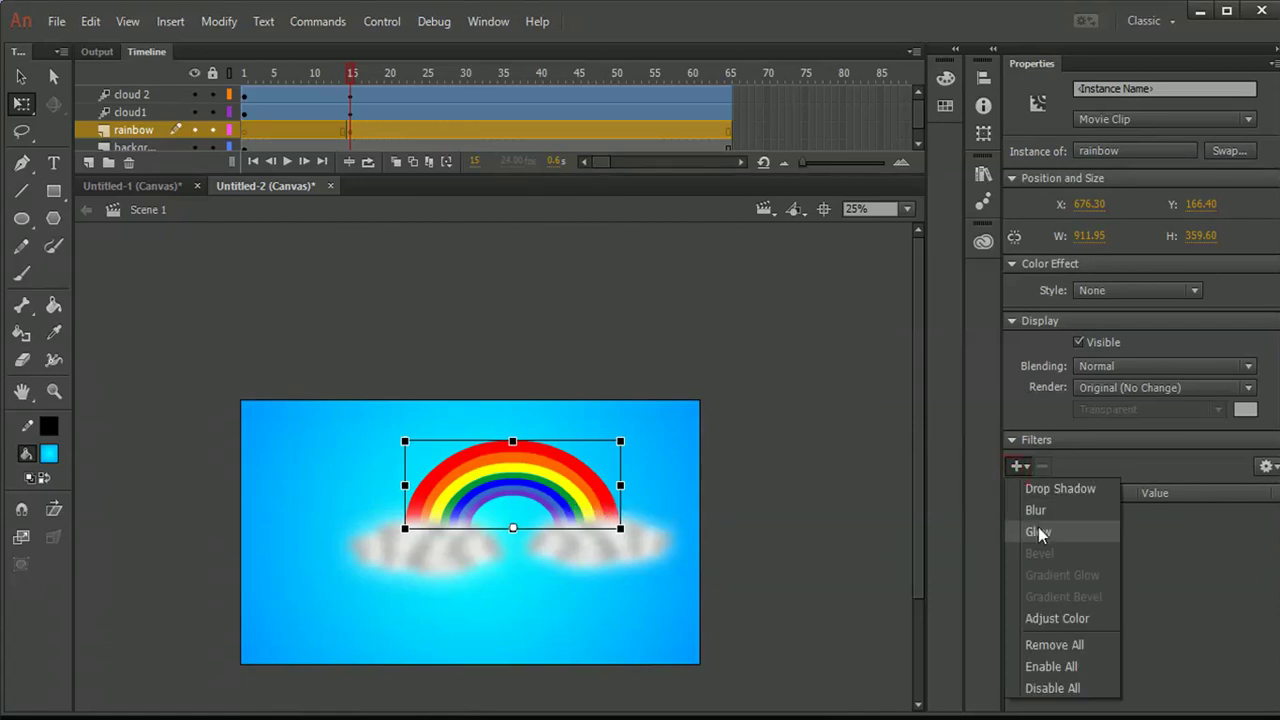
left_click(1036, 511)
left_click_drag(1150, 536, 1166, 531)
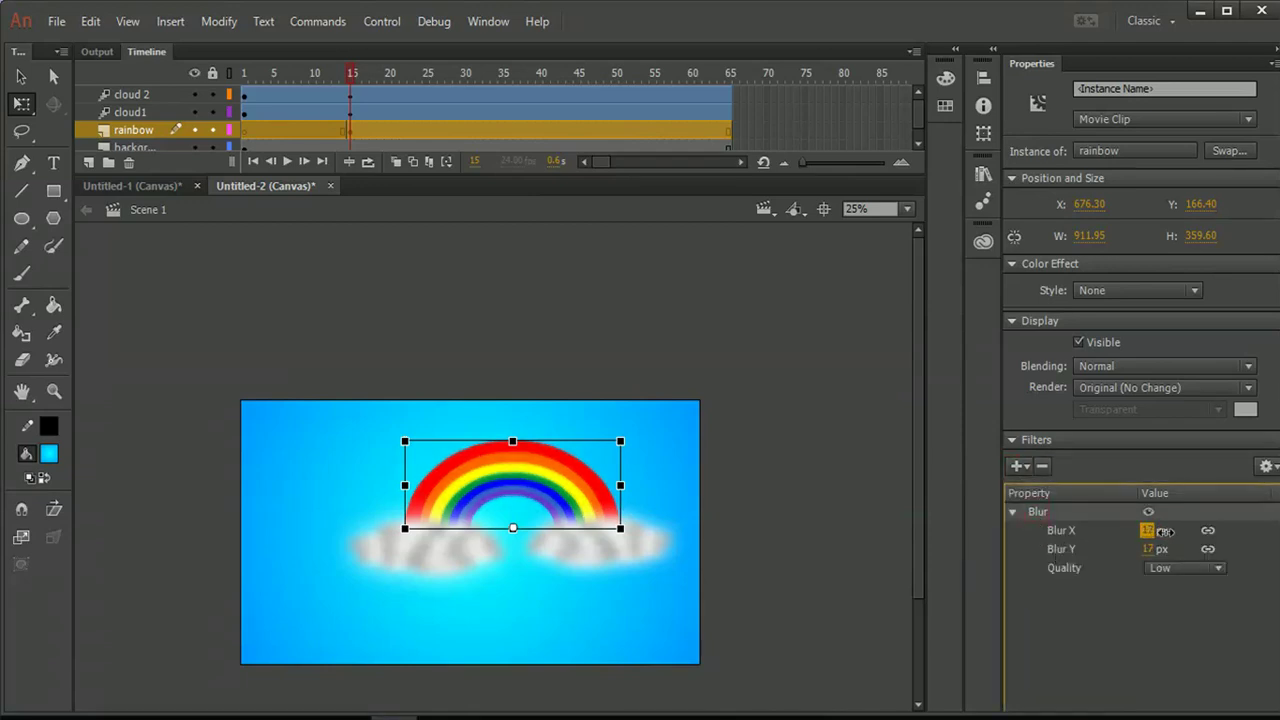
left_click(762, 567)
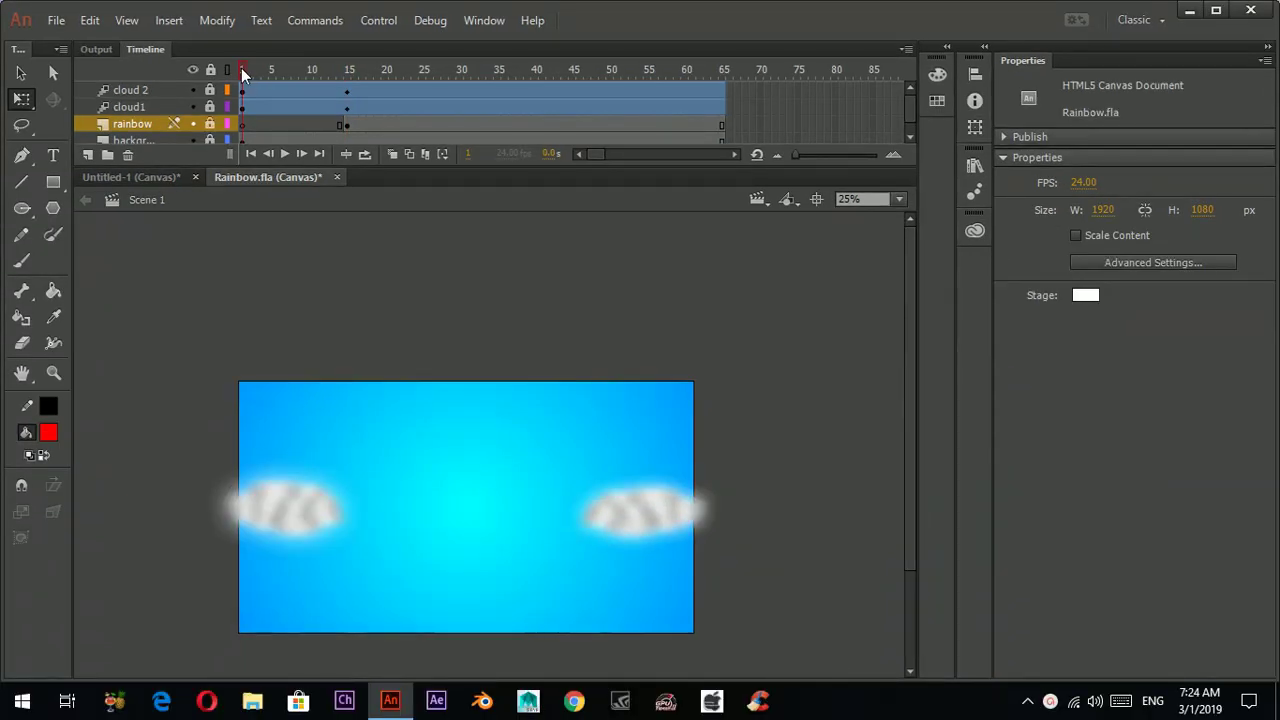
Preview the animation along the timeline and add a layer named mask directly above the rainbow layer.
left_click_drag(242, 72, 358, 88)
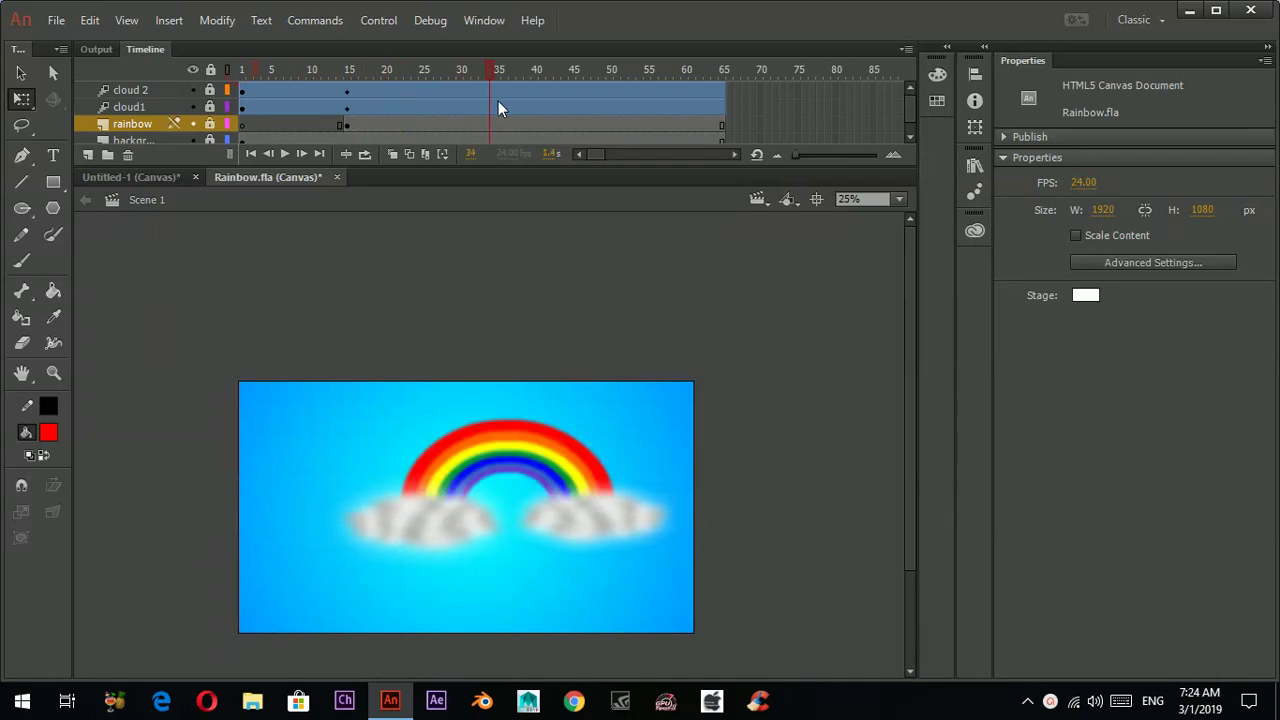
left_click_drag(721, 135, 236, 142)
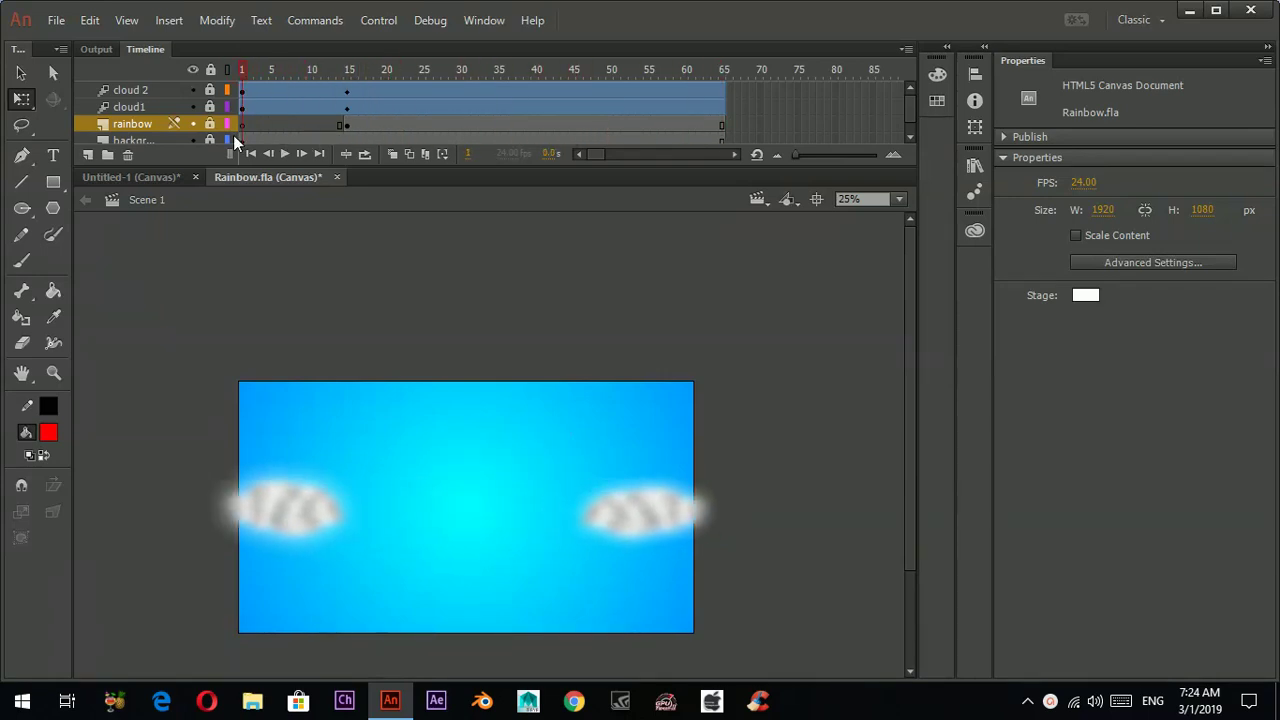
left_click(89, 155)
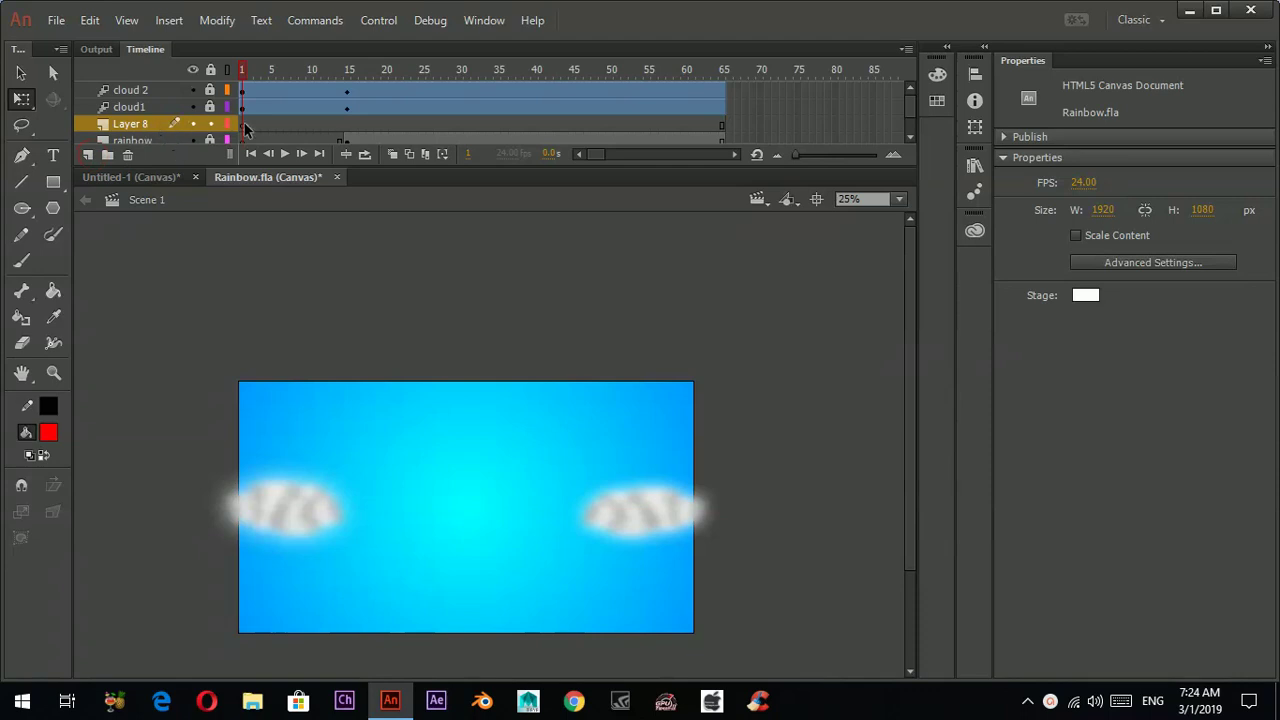
double_click(143, 125)
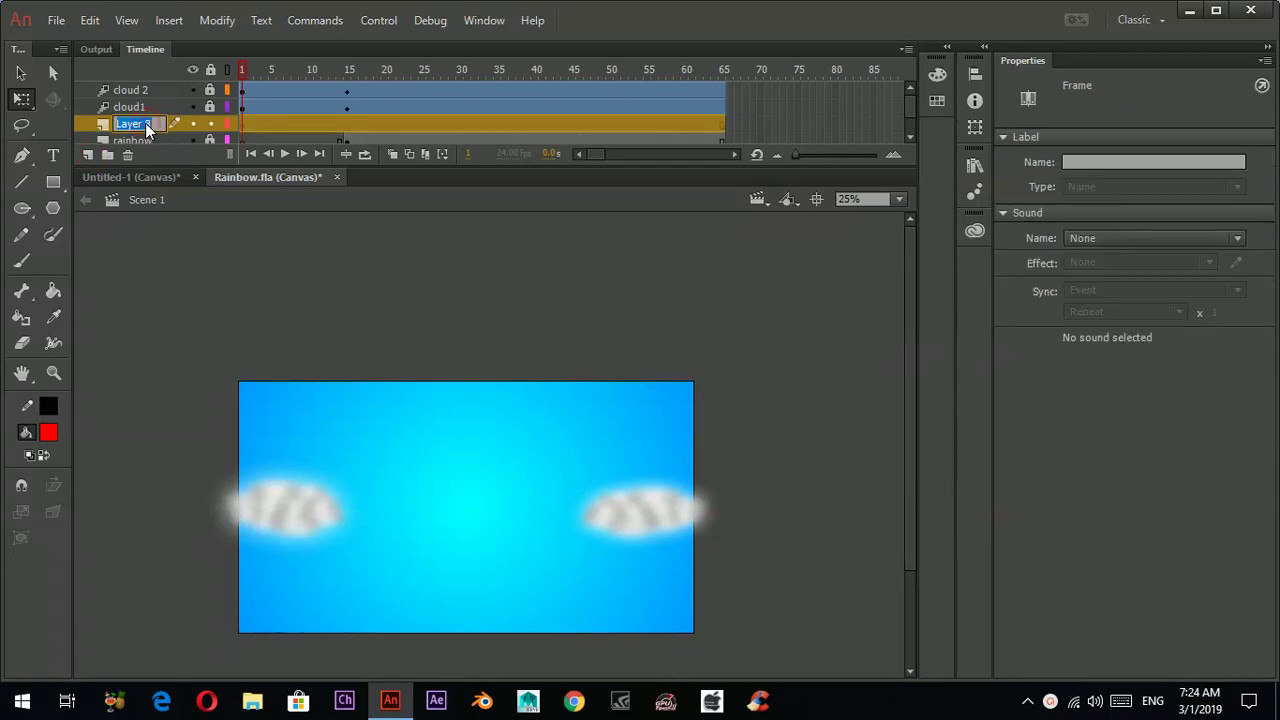
type("mask")
key("Return")
Convert frame 15 of the mask layer to a blank keyframe.
left_click(348, 124)
right_click(348, 124)
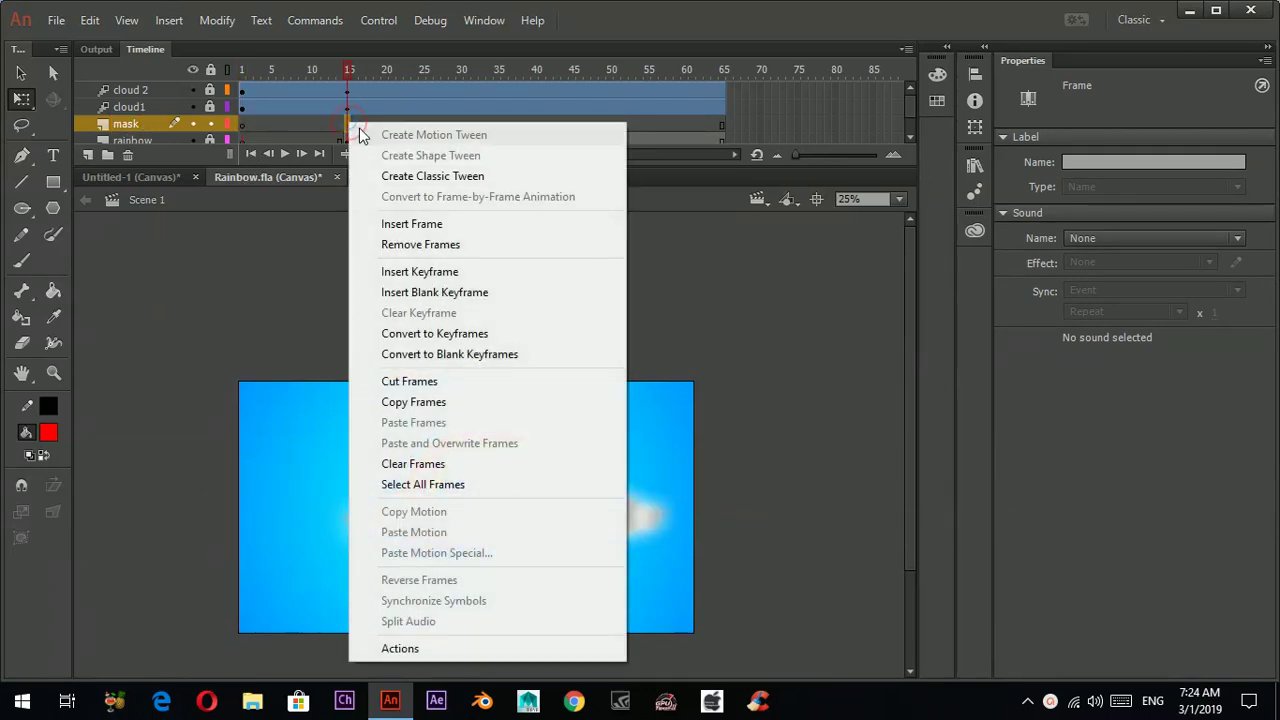
left_click(488, 333)
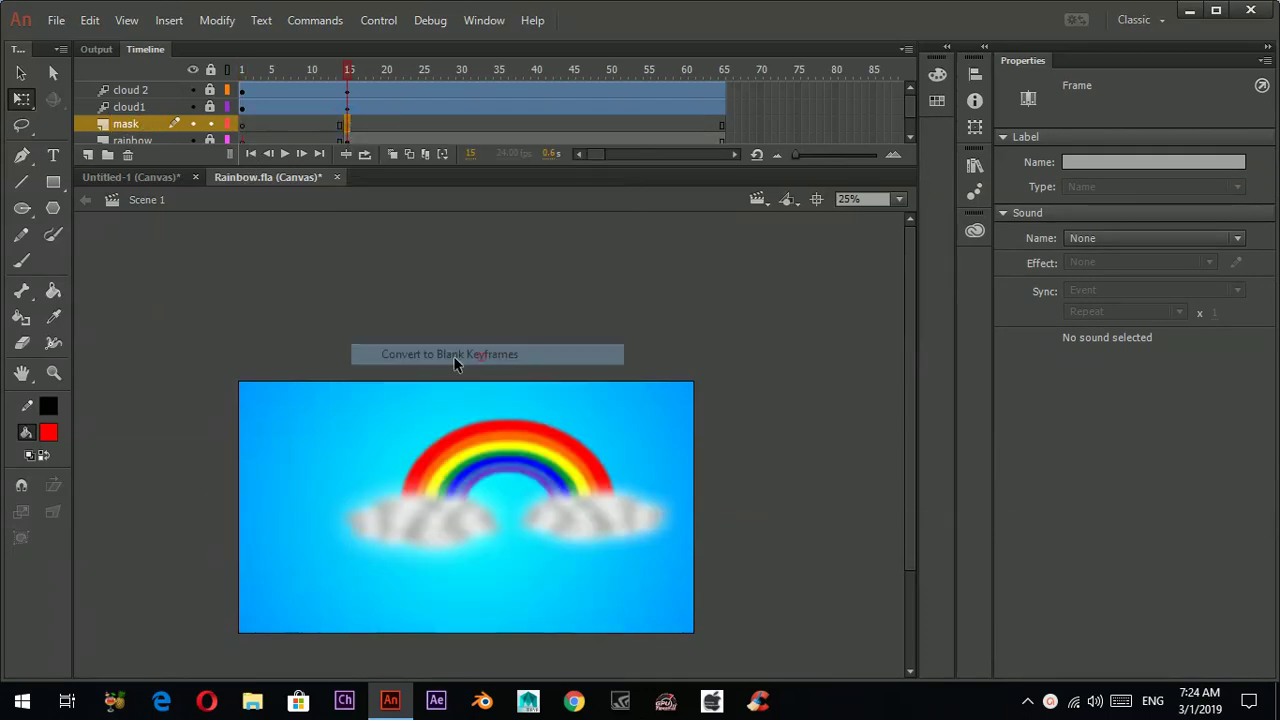
Draw a red rectangle covering the whole rainbow at frame 15 of the mask layer.
left_click(55, 182)
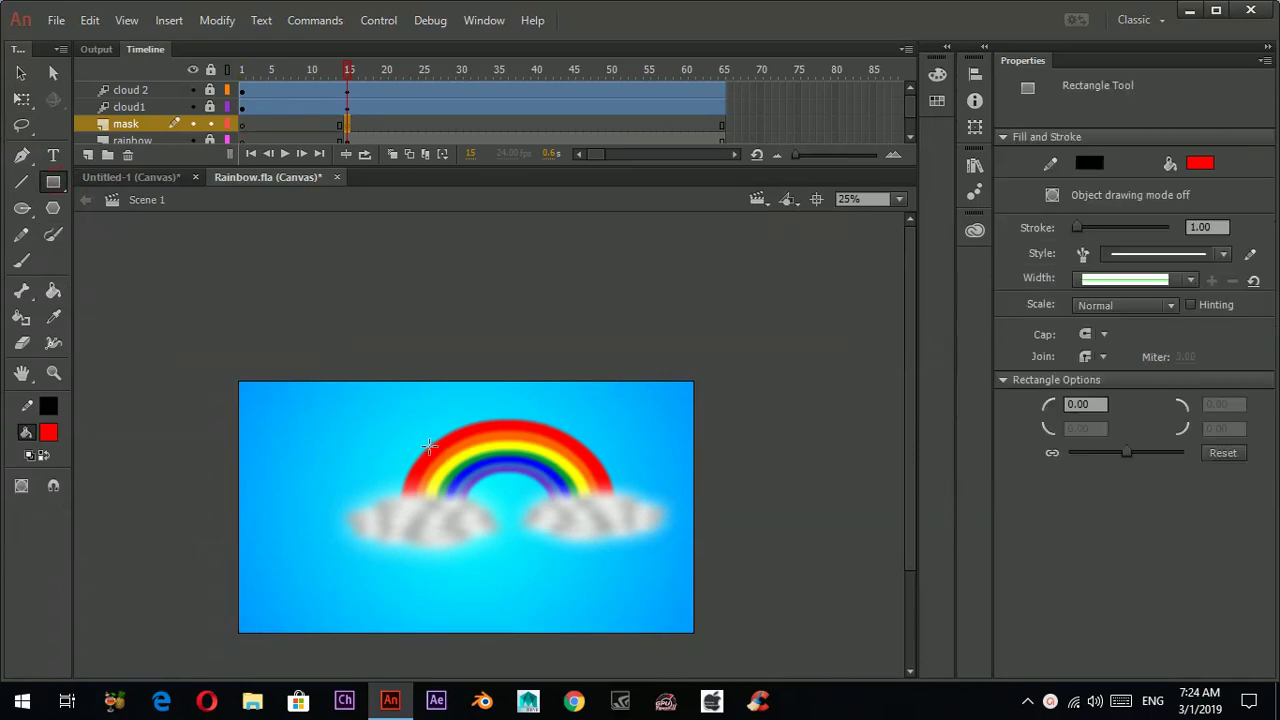
left_click_drag(407, 406, 529, 506)
key("ctrl+z")
left_click_drag(377, 399, 627, 515)
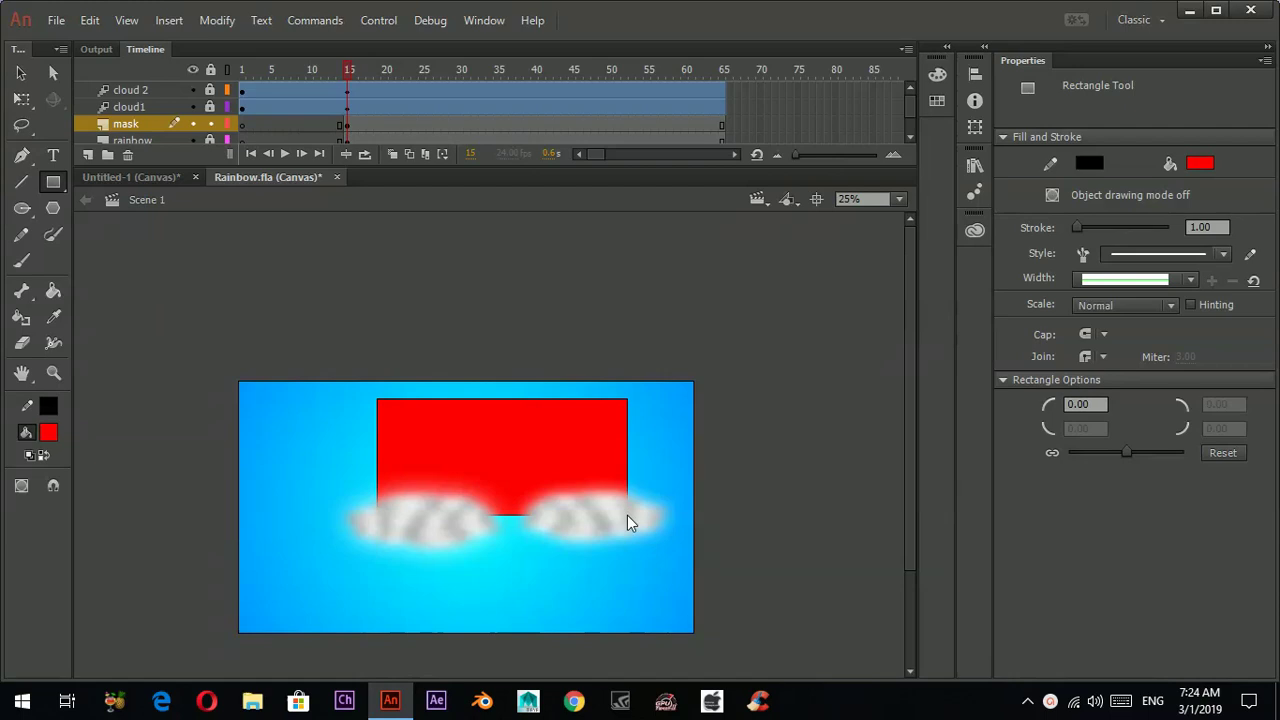
left_click(22, 98)
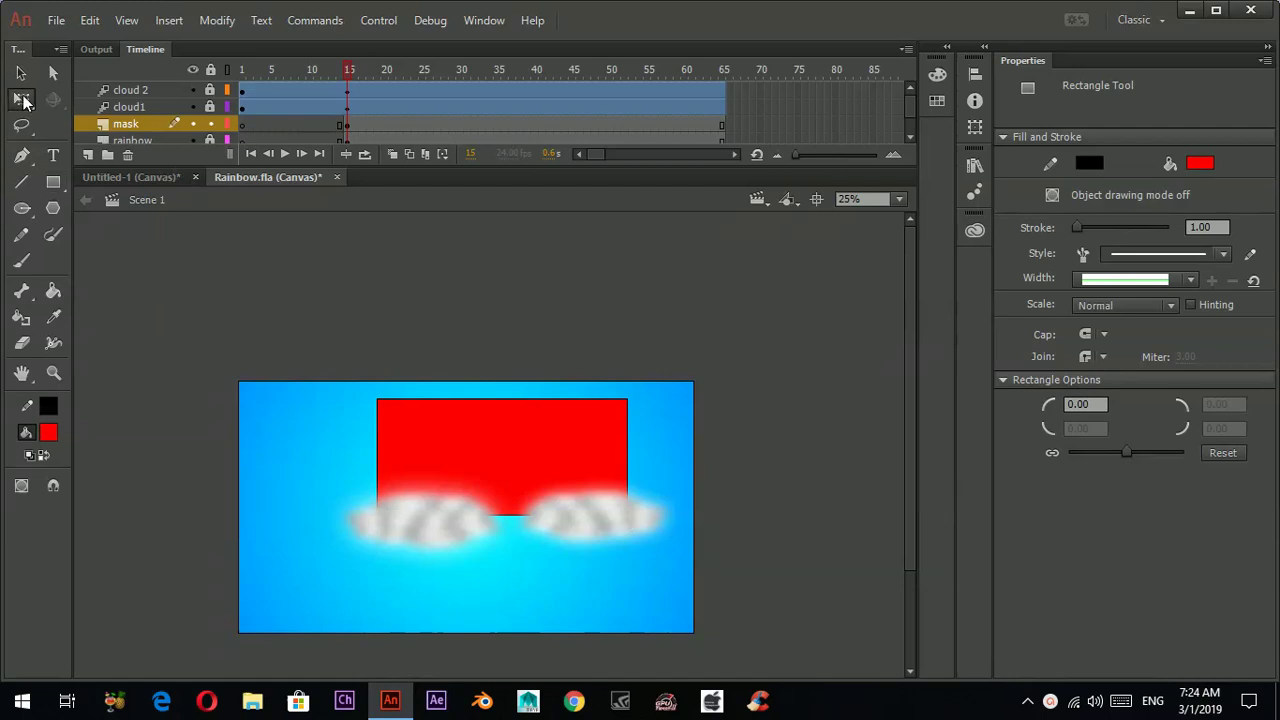
Create a motion tween at frame 15 of the mask layer and narrow the rectangle to about 50 px wide, anchored at its right edge.
right_click(347, 131)
left_click(420, 134)
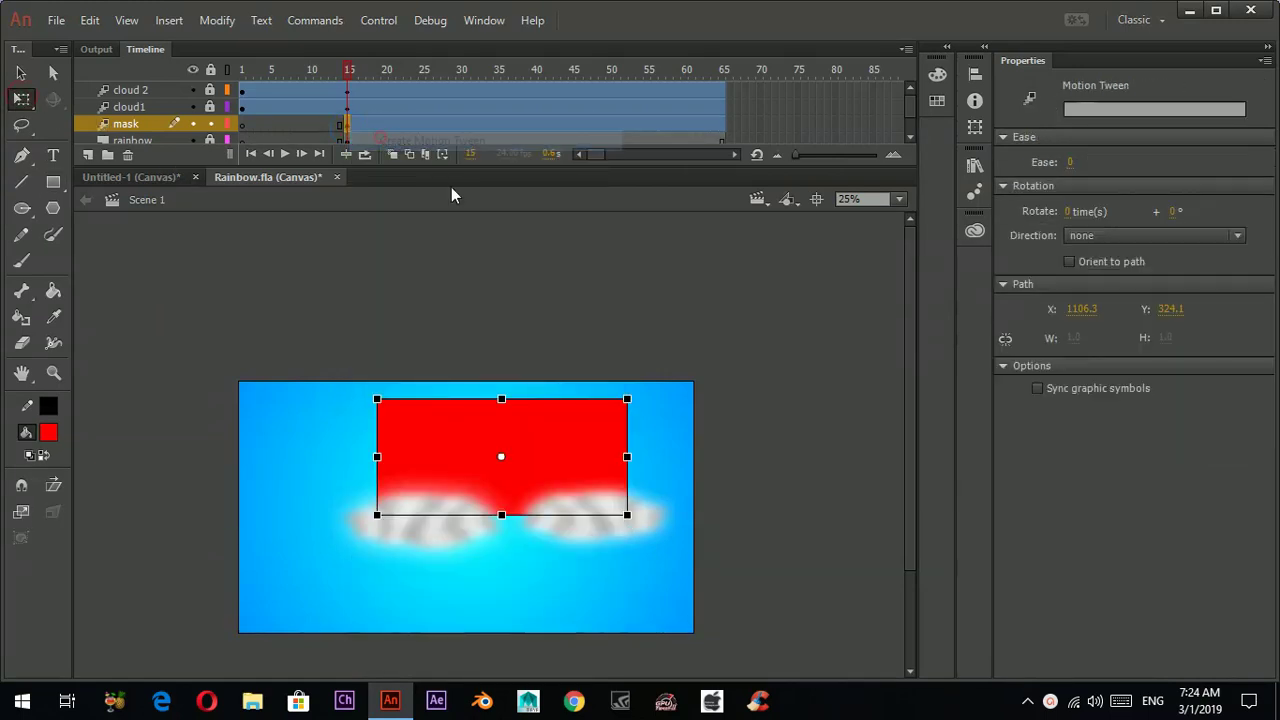
left_click(503, 463)
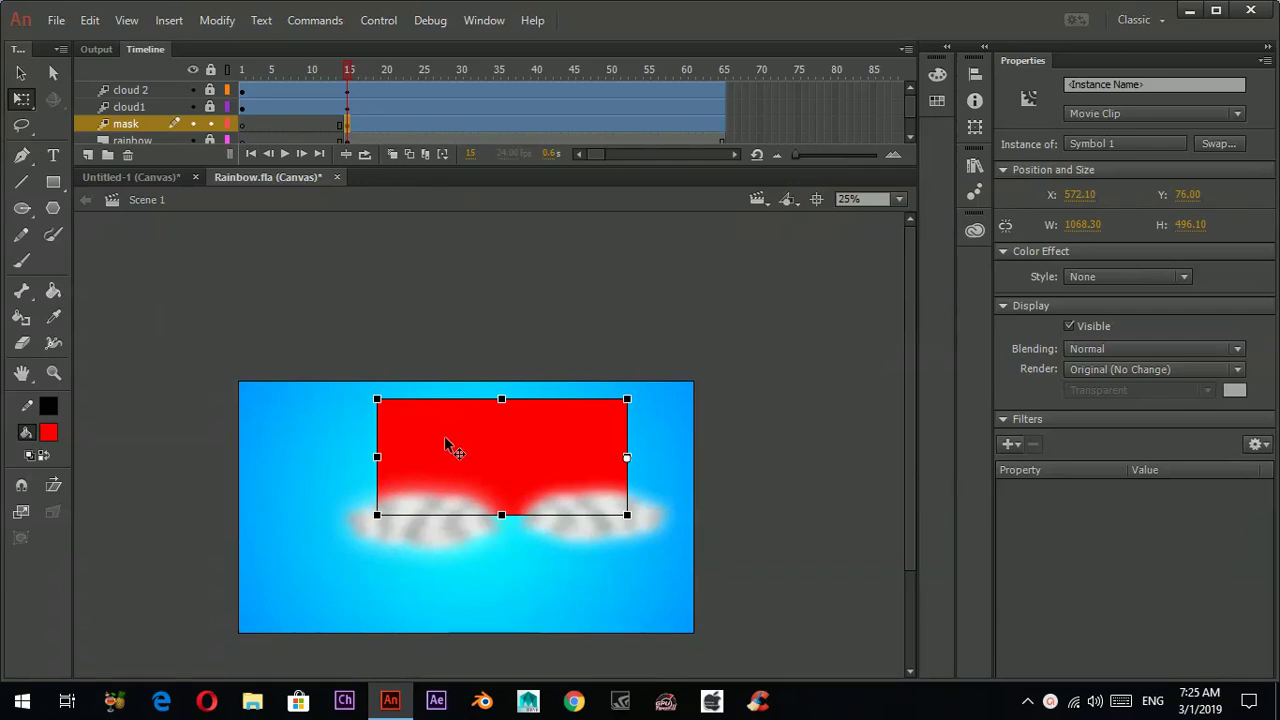
left_click_drag(376, 458, 615, 488)
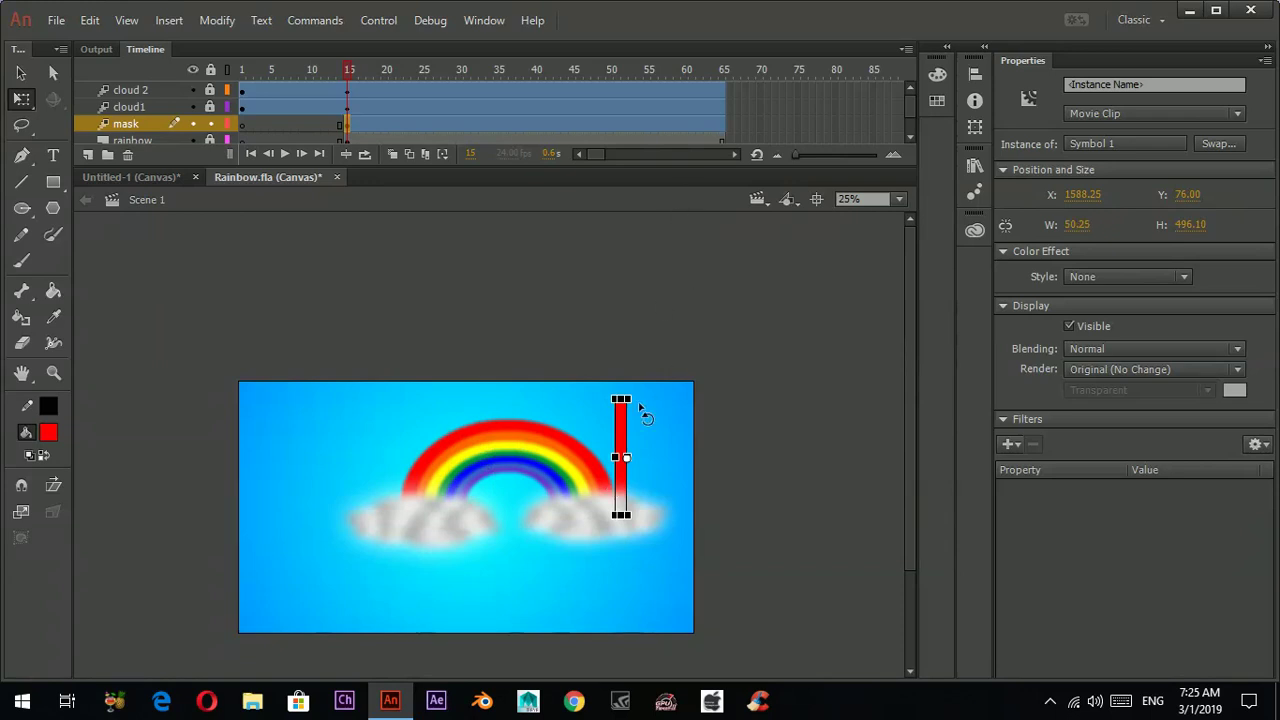
Insert a Scale keyframe at frame 65 of the mask layer and widen the rectangle leftward to about 1020 px, covering the rainbow.
left_click(720, 124)
right_click(720, 124)
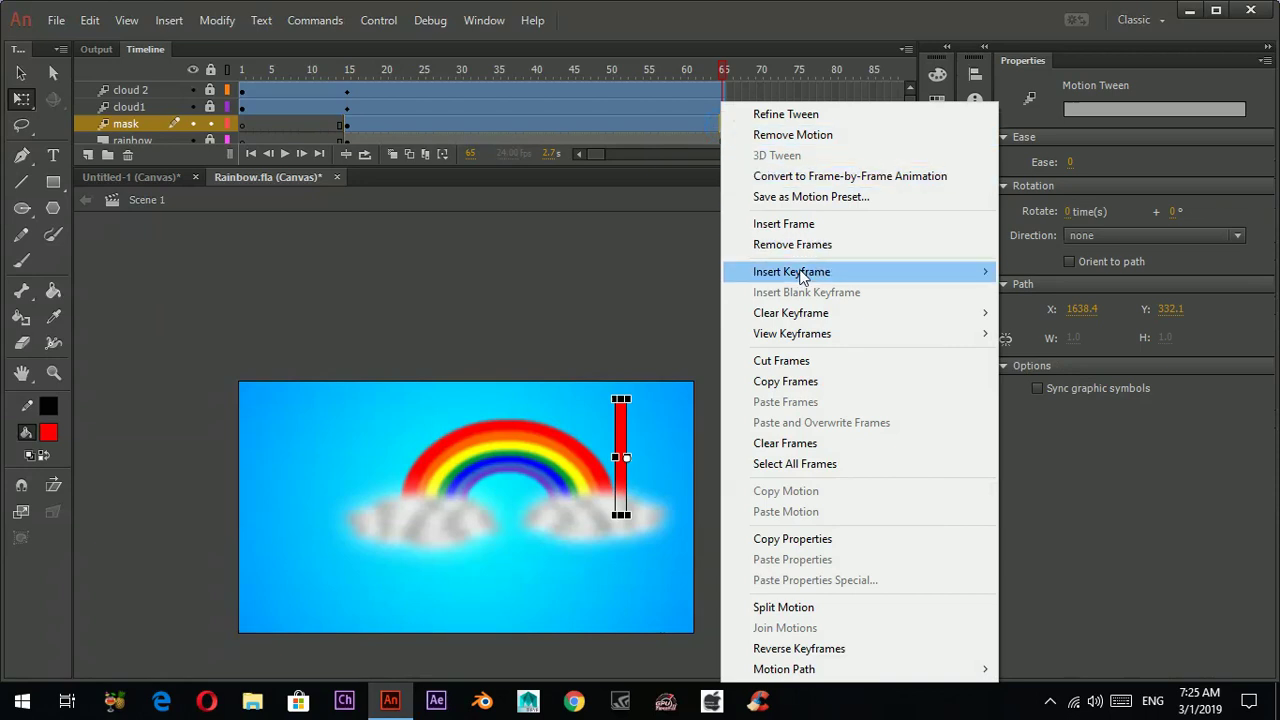
mouse_move(808, 277)
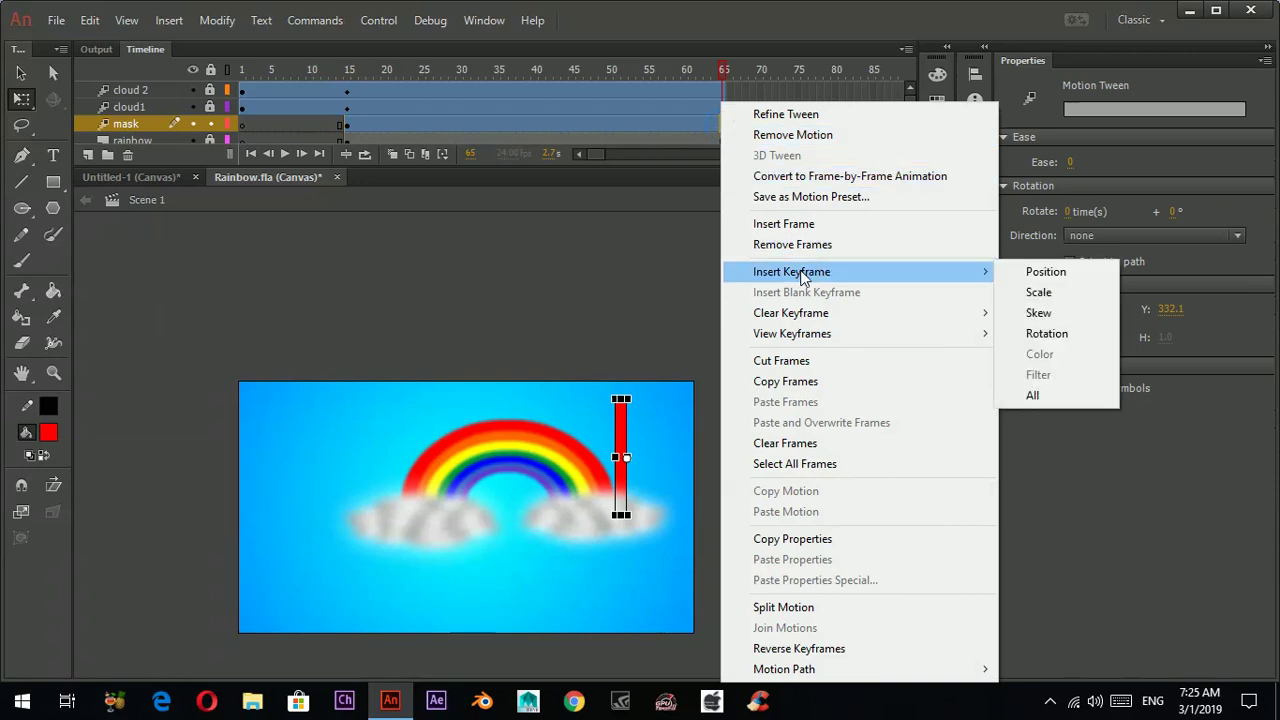
left_click(1017, 294)
left_click_drag(619, 458, 391, 465)
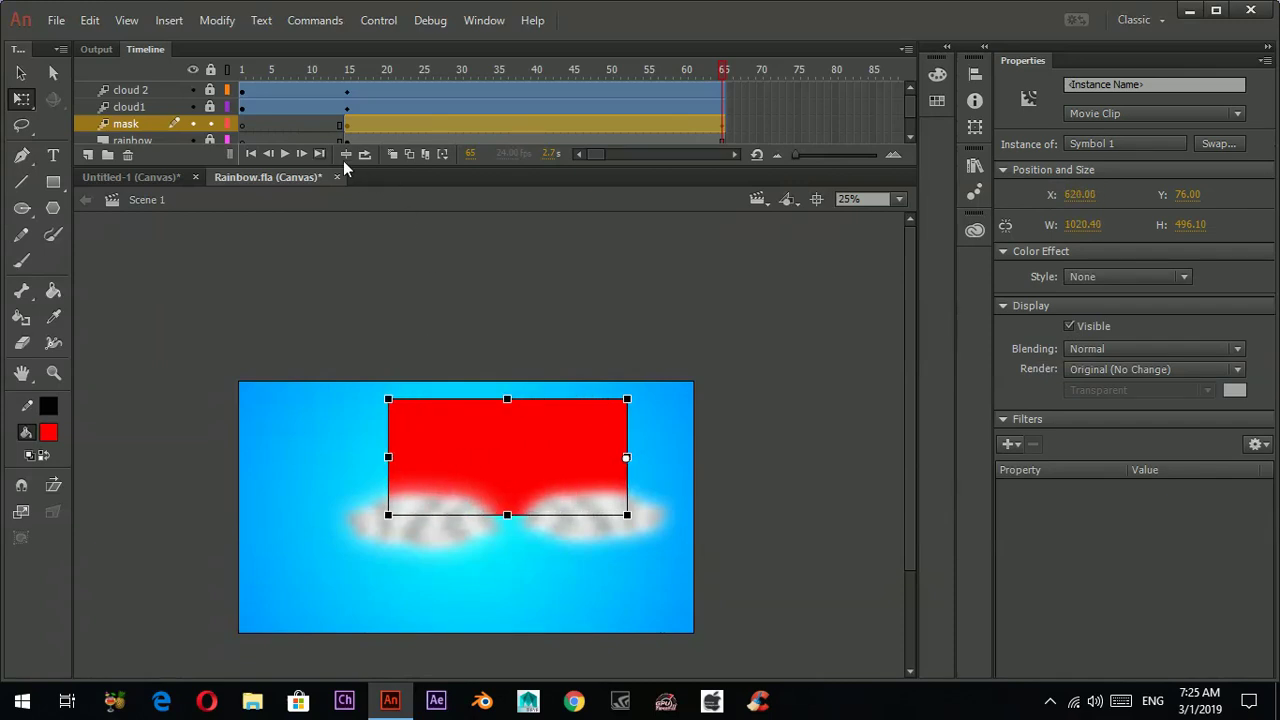
Convert the mask layer into a Mask for the rainbow layer and play the animation from frame 1.
right_click(133, 126)
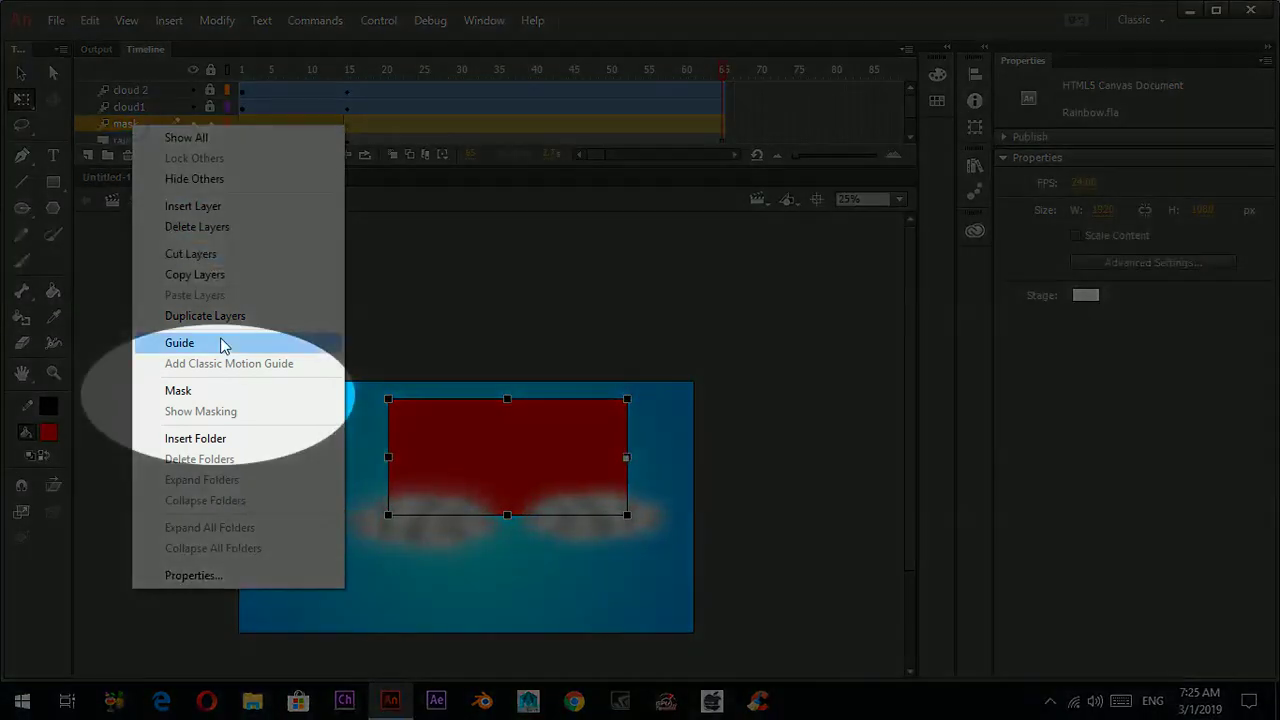
left_click(186, 391)
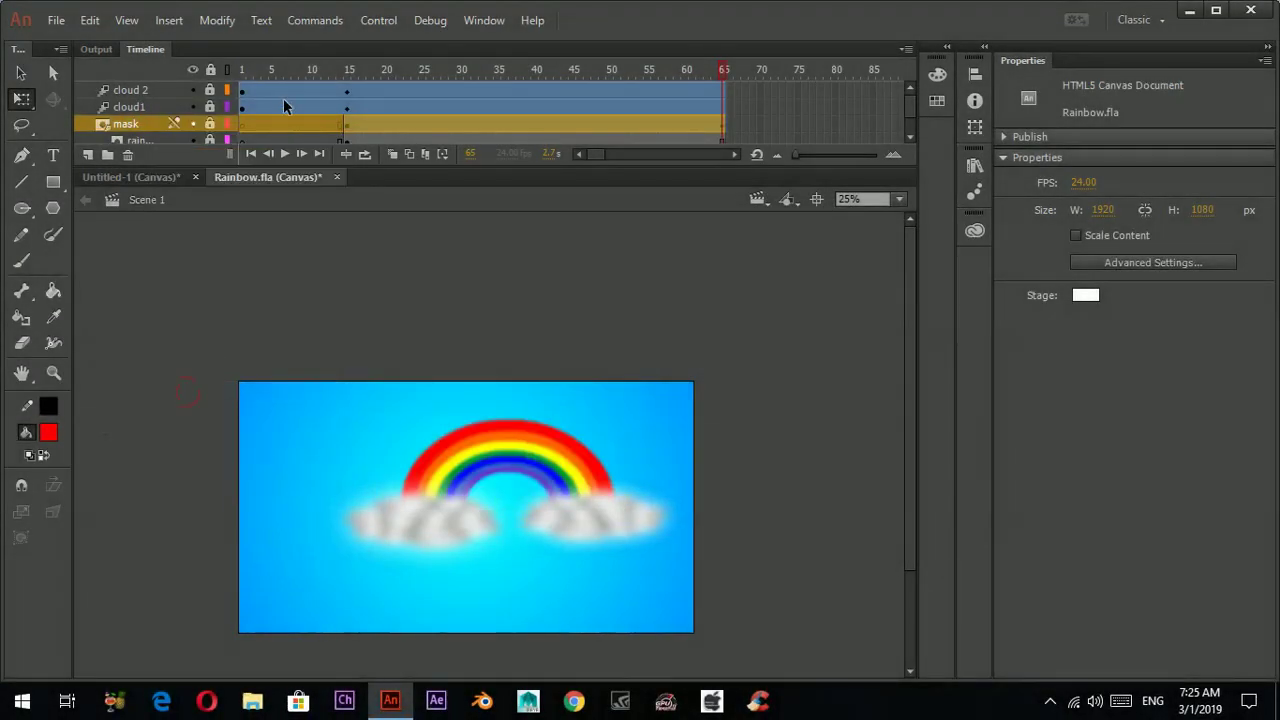
left_click_drag(266, 70, 234, 71)
key("Return")
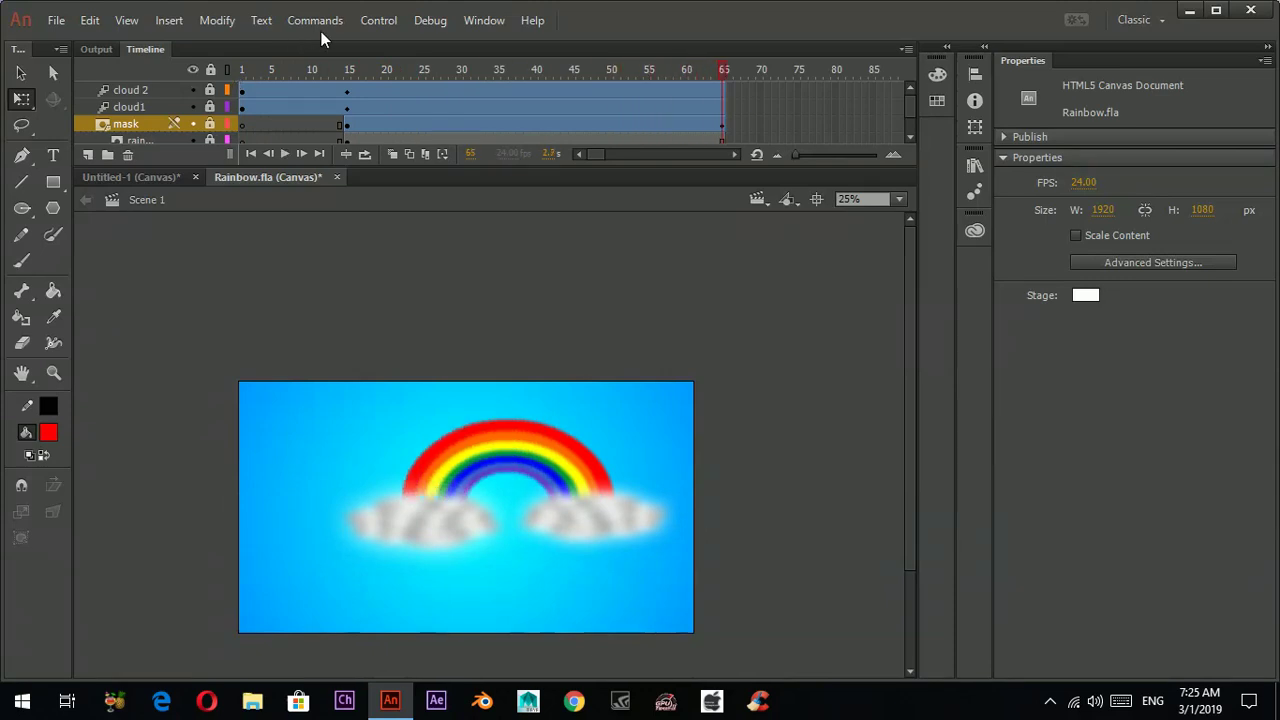
Replay the animation on the stage to check the clouds' movement and the rainbow reveal.
left_click(378, 20)
left_click(376, 44)
left_click(899, 199)
left_click(890, 259)
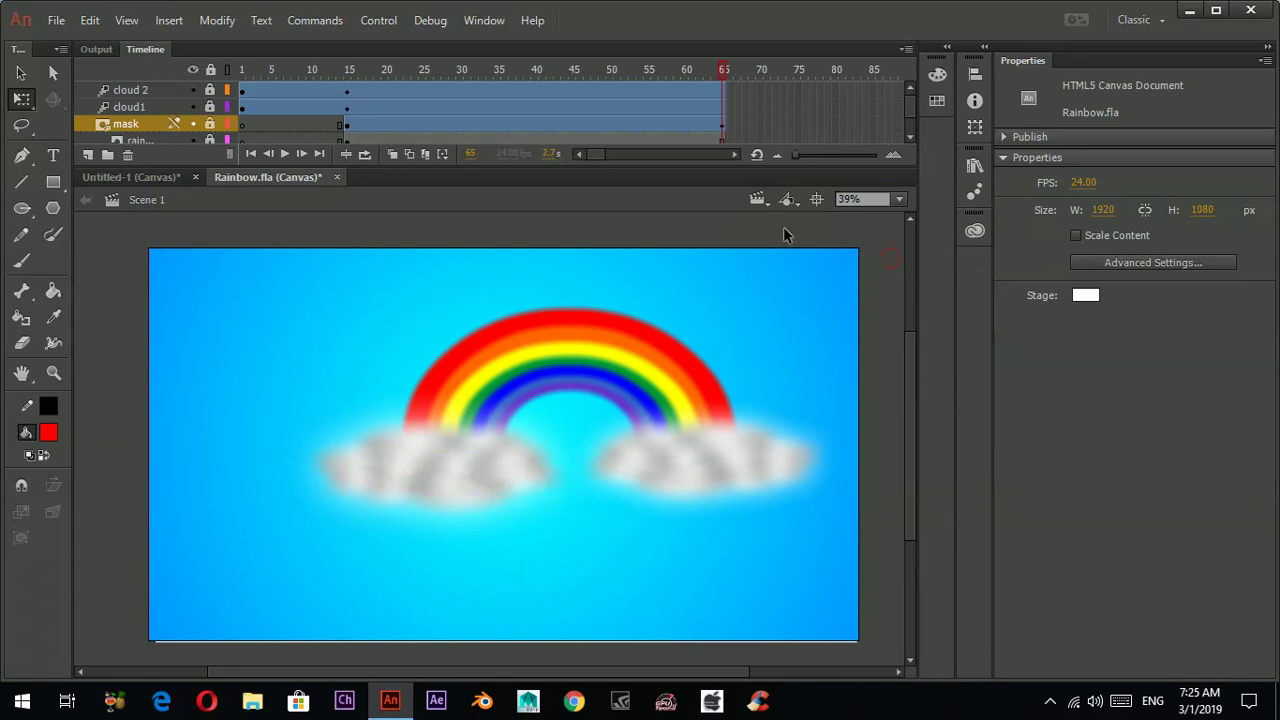
left_click(252, 68)
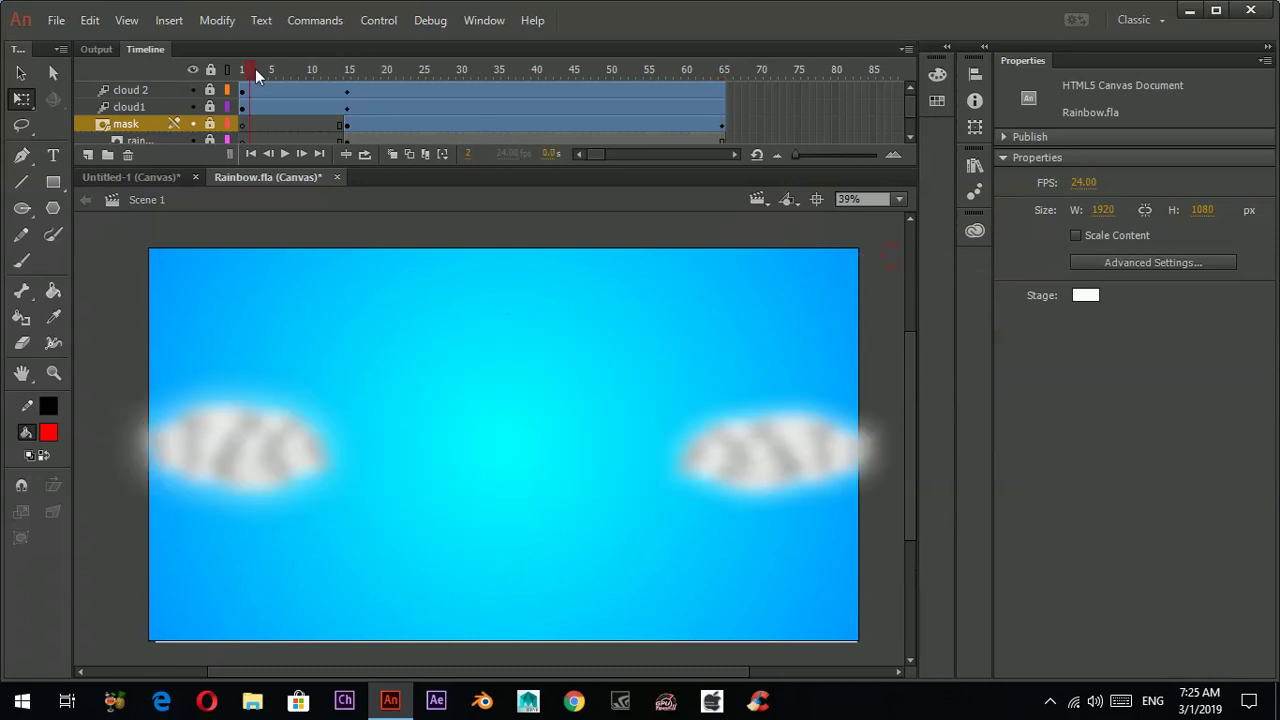
left_click(379, 20)
left_click(399, 42)
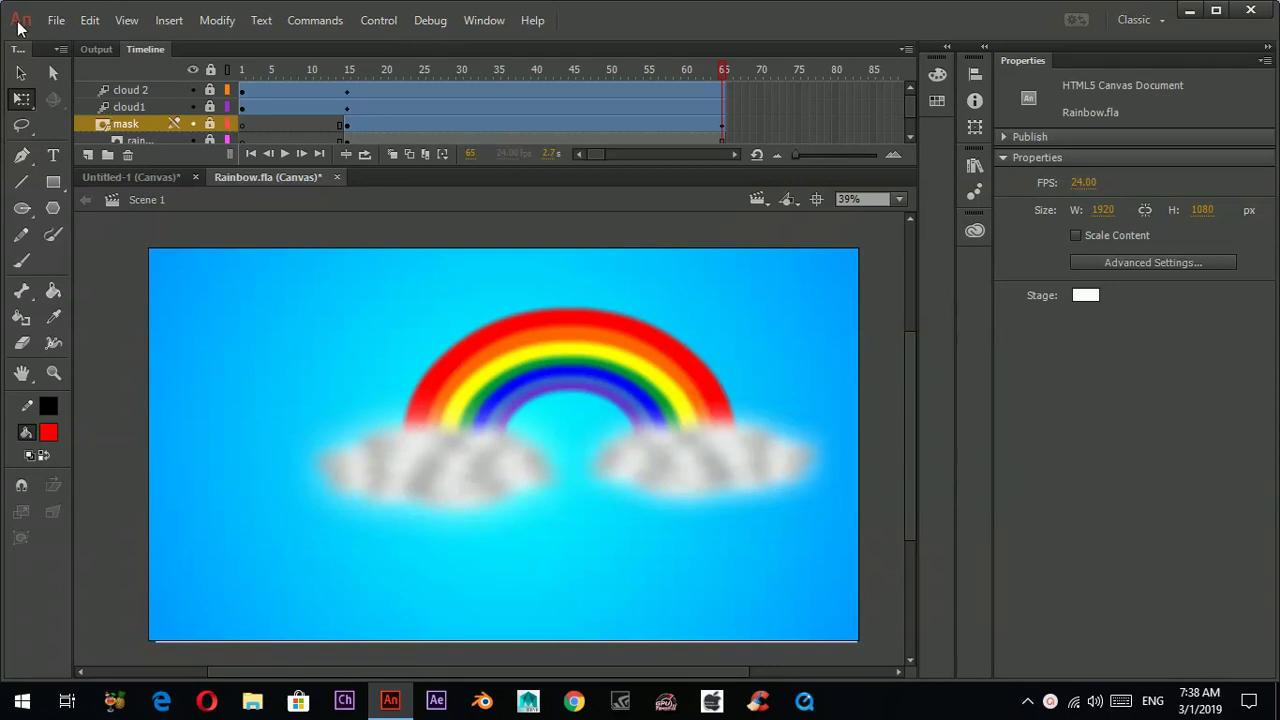
Export the animation as a 1920 × 1080 px video named Rainbow.mov on the desktop and dismiss the encoder warning.
left_click(50, 21)
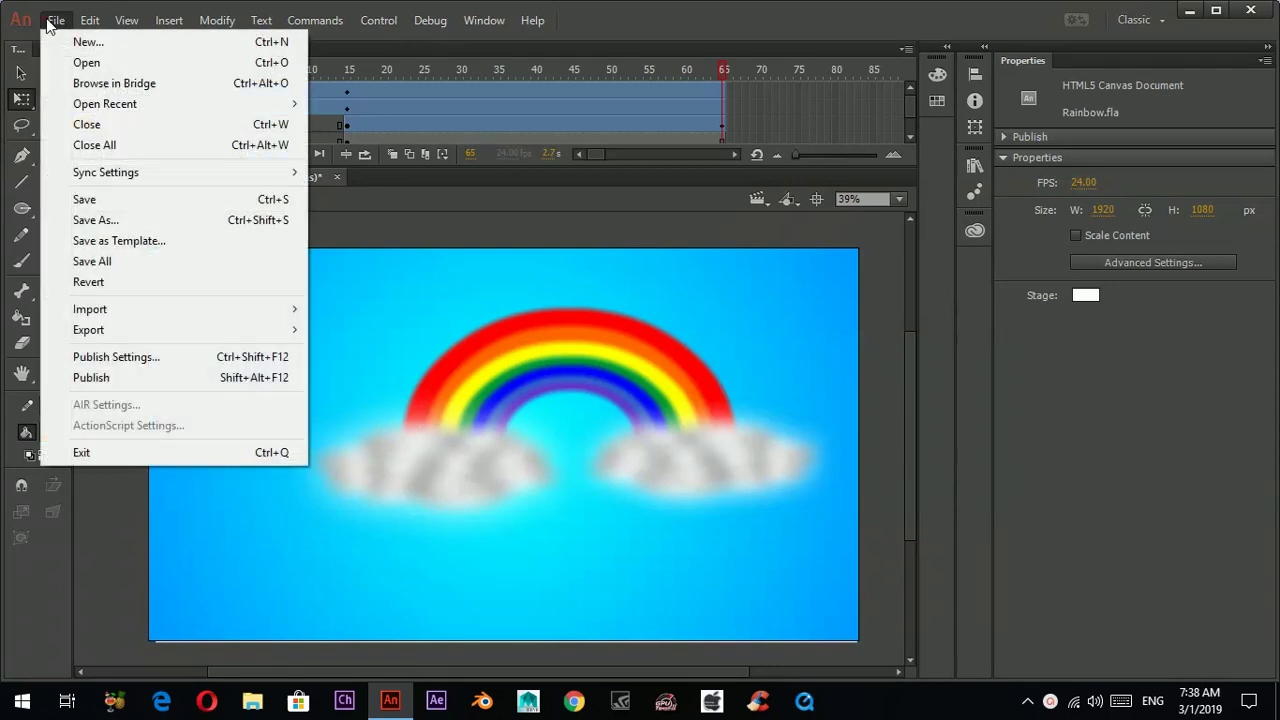
mouse_move(130, 336)
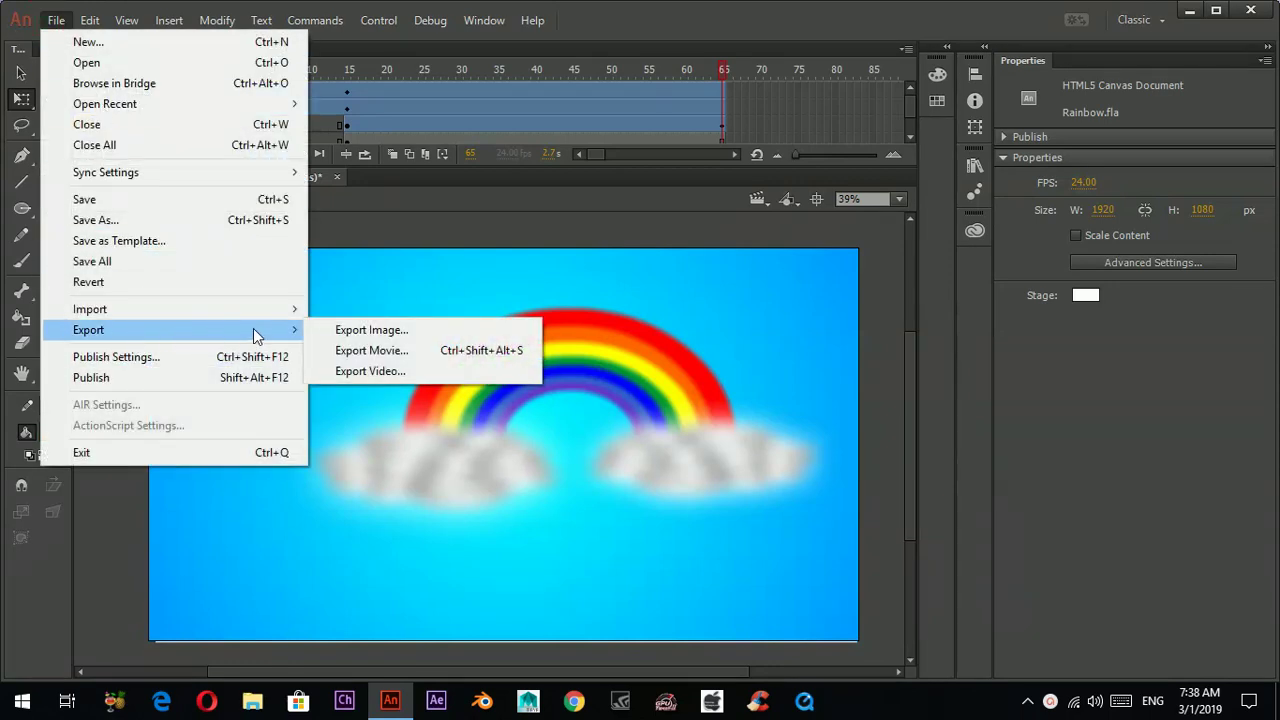
left_click(389, 373)
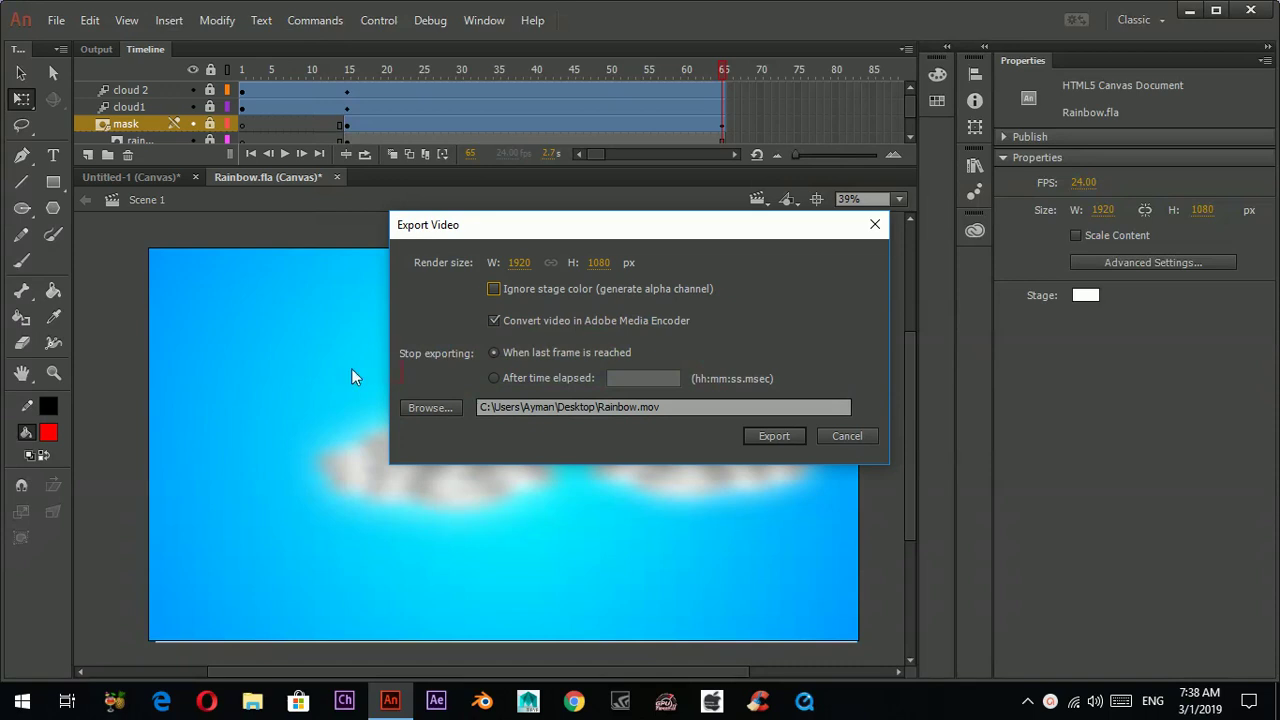
left_click(756, 437)
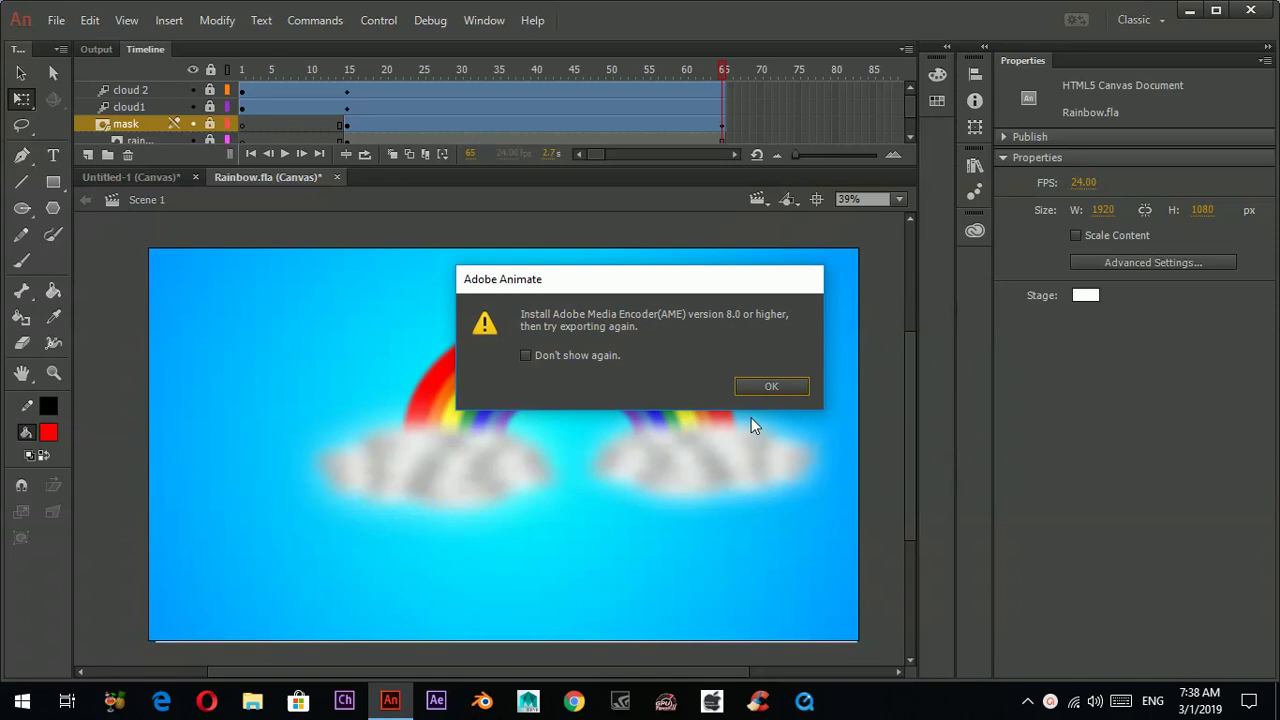
left_click(770, 387)
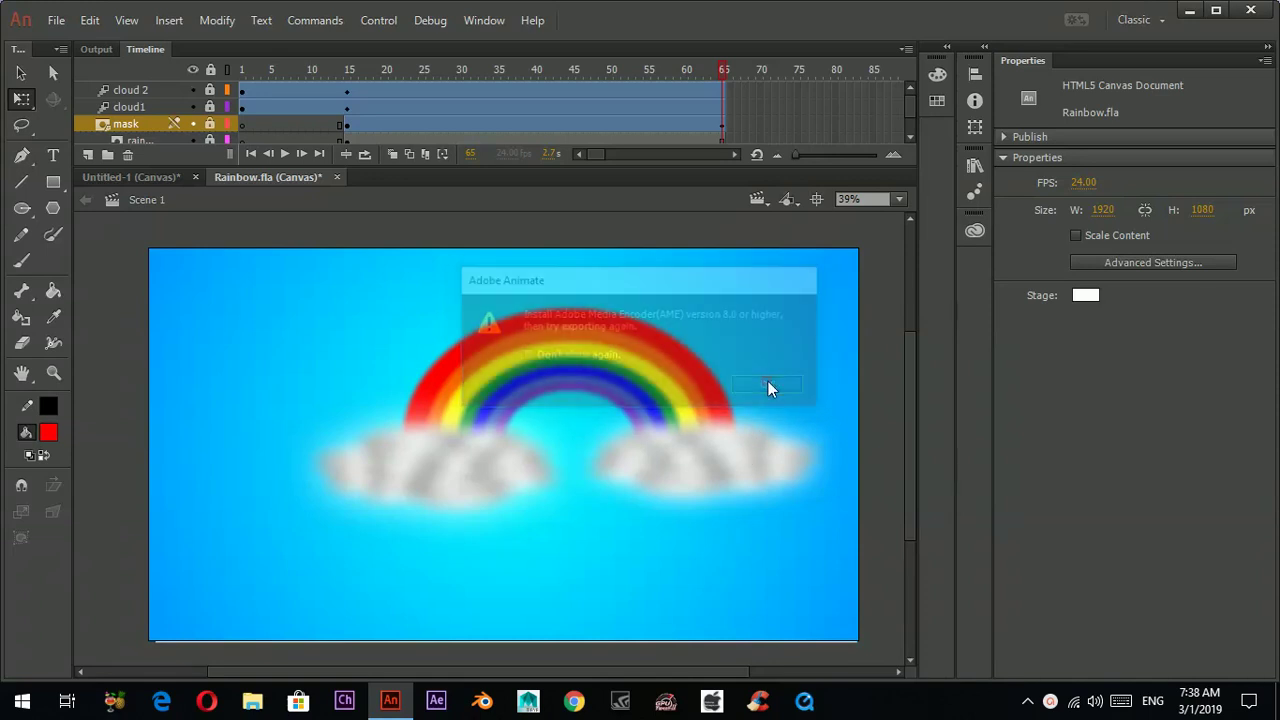
Open the exported Rainbow movie from the desktop in QuickTime Player and play it through twice.
left_click(1196, 12)
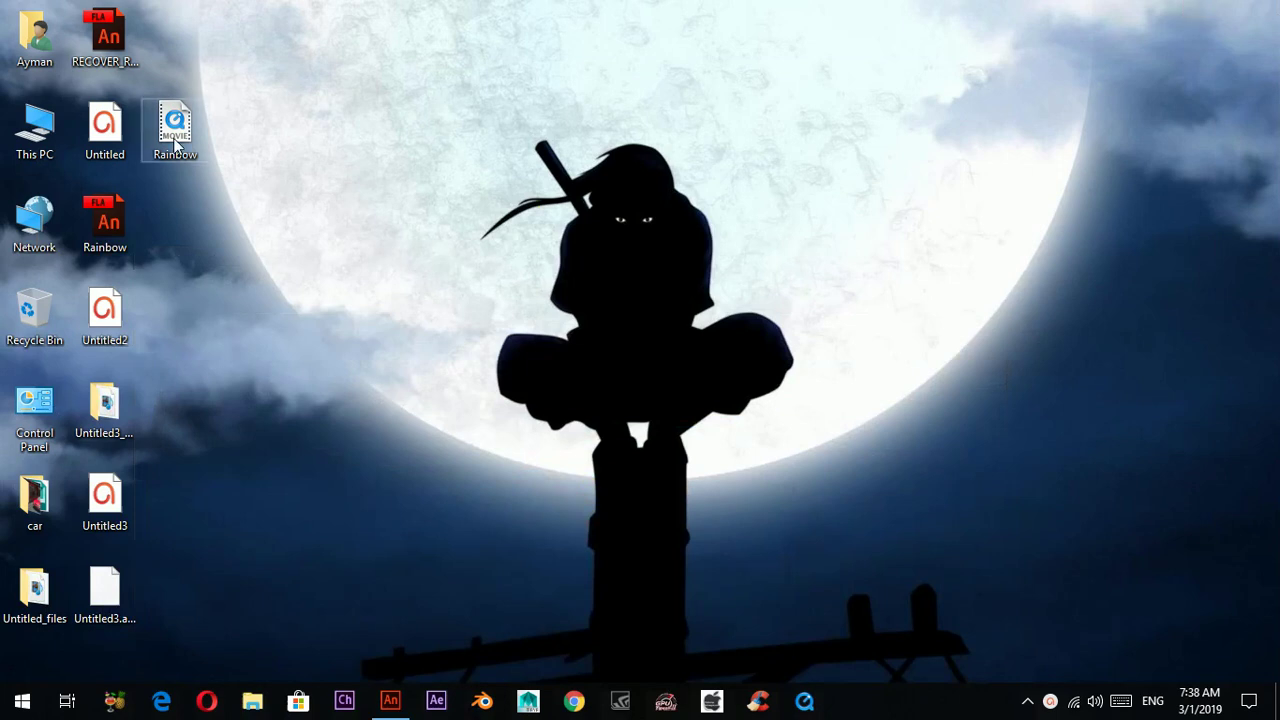
double_click(175, 145)
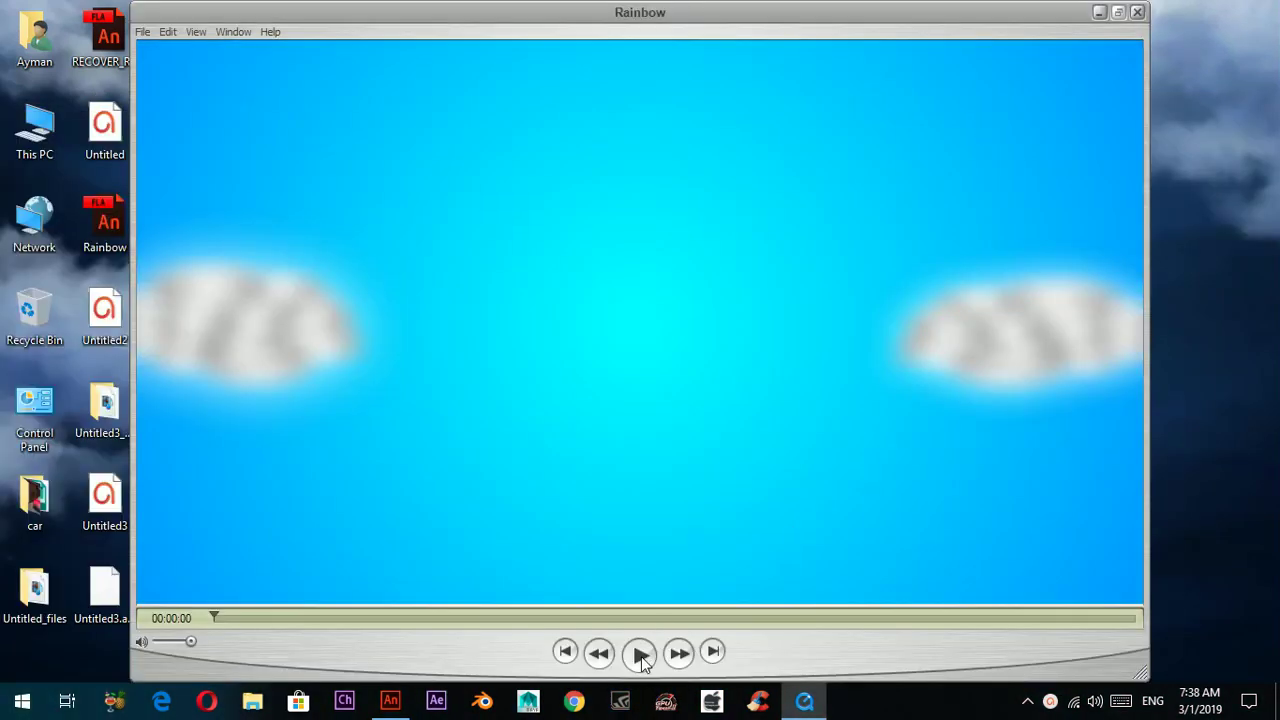
left_click(640, 655)
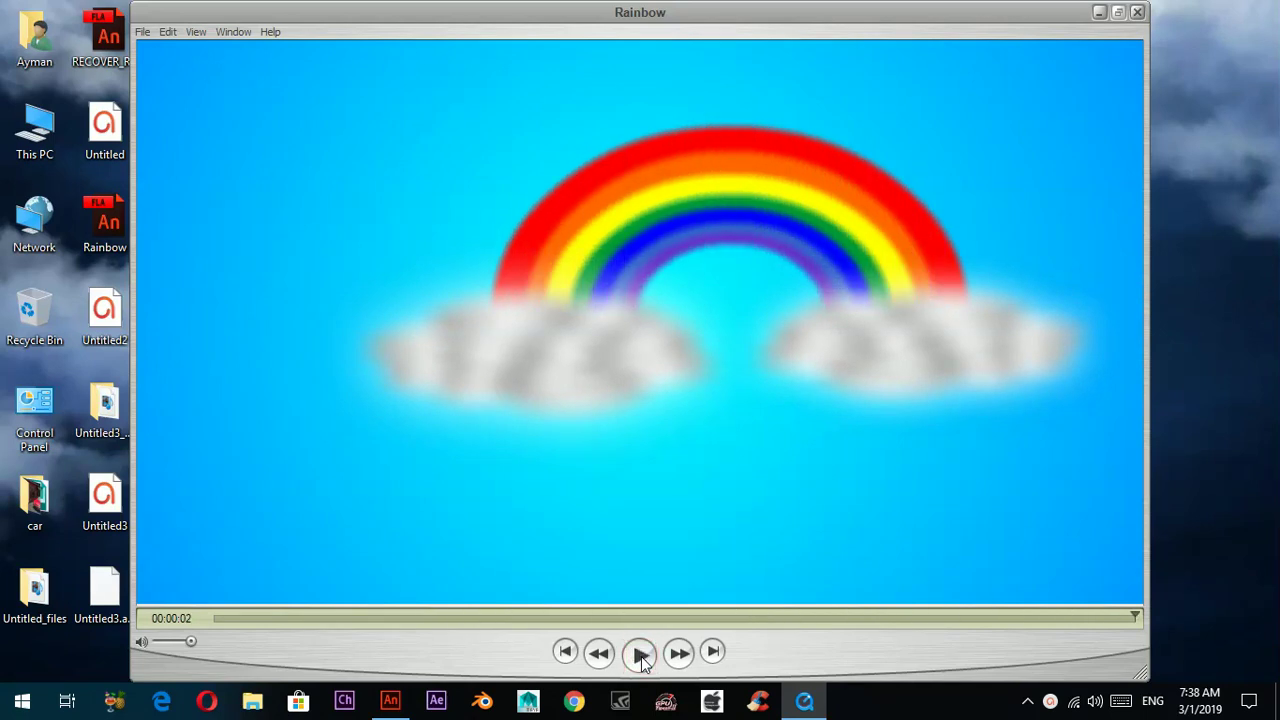
left_click(640, 655)
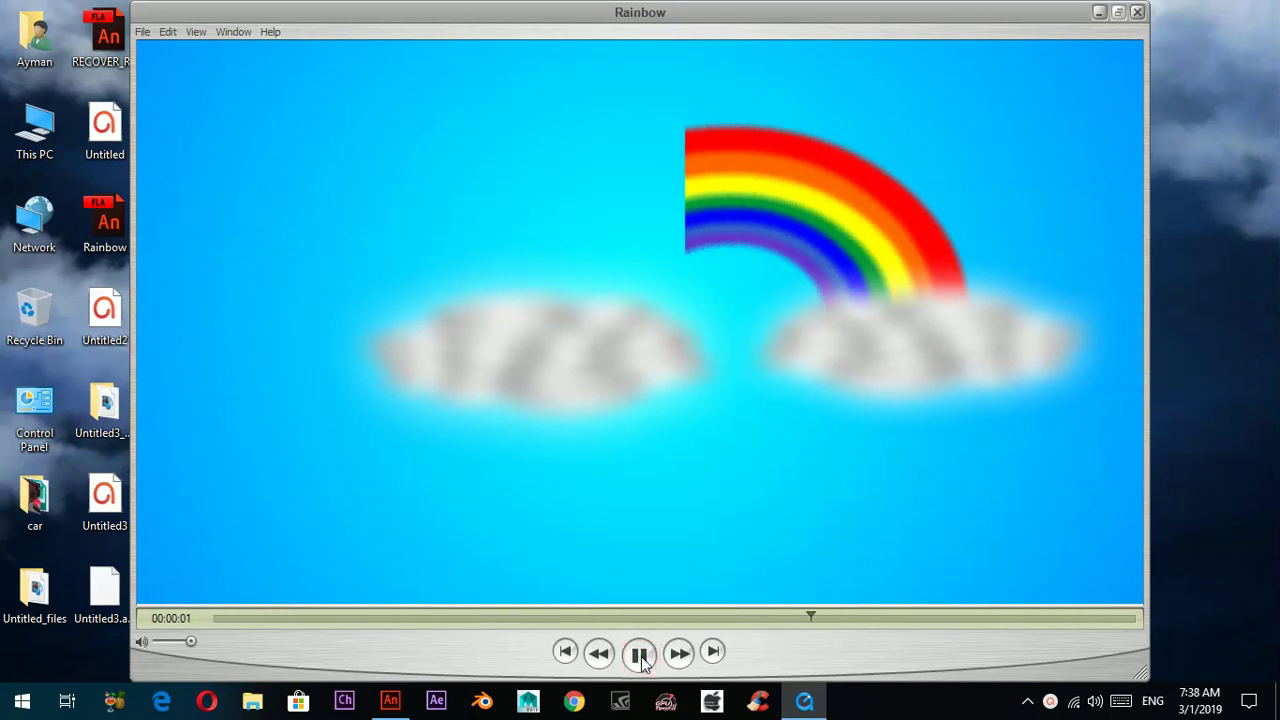